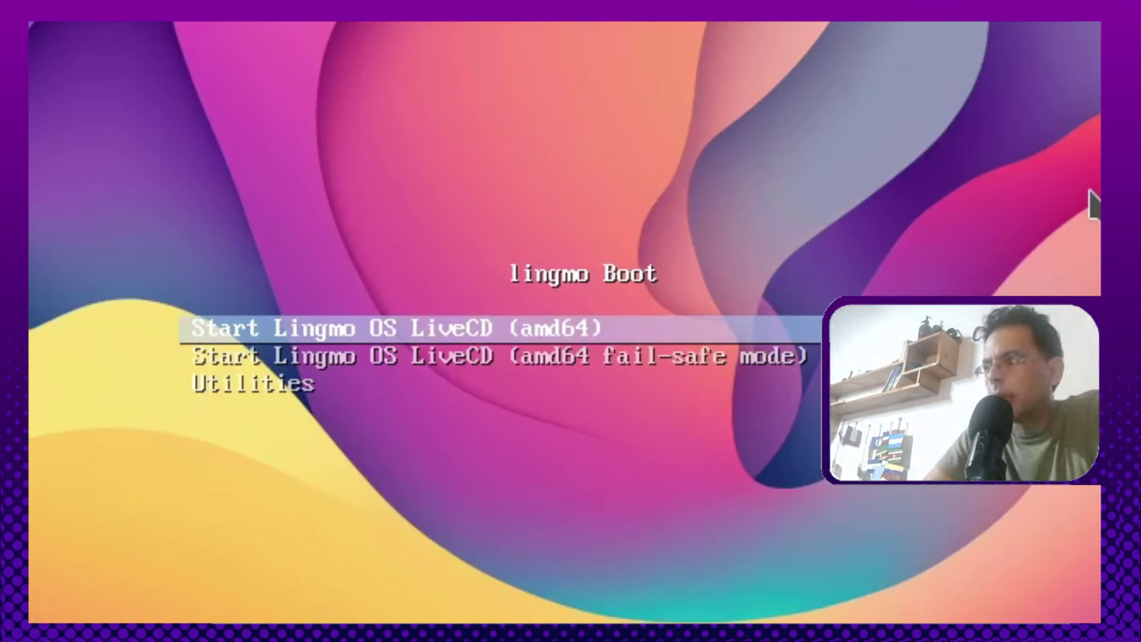
Step: Boot the standard 'Start Lingmo OS LiveCD (amd64)' entry rather than the fail-safe one
key(Down)
key(Up)
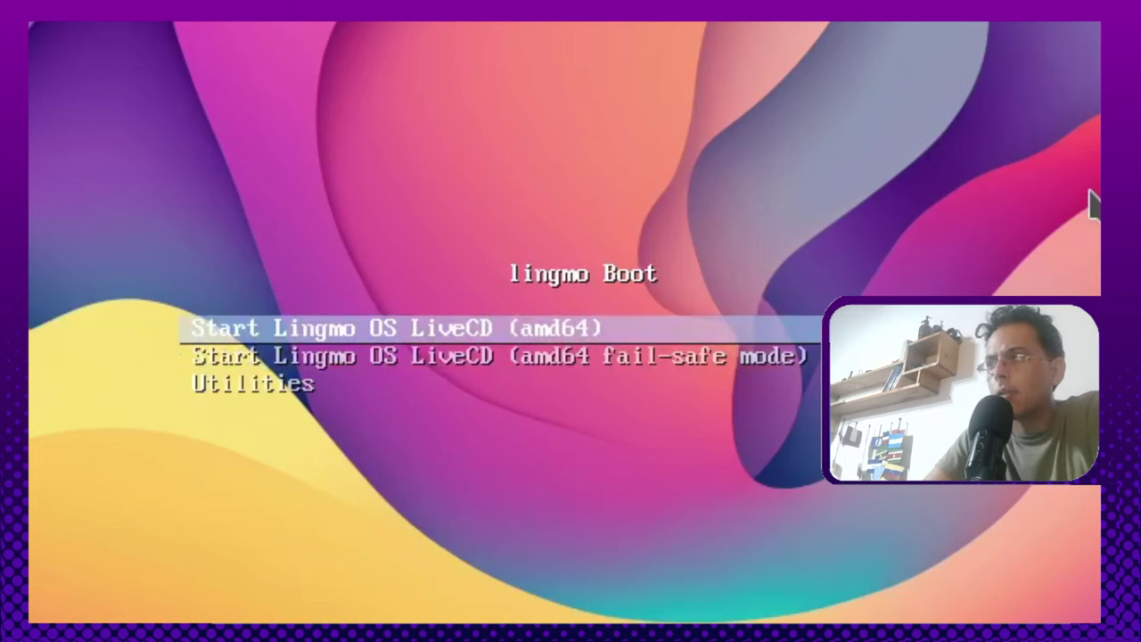
key(Return)
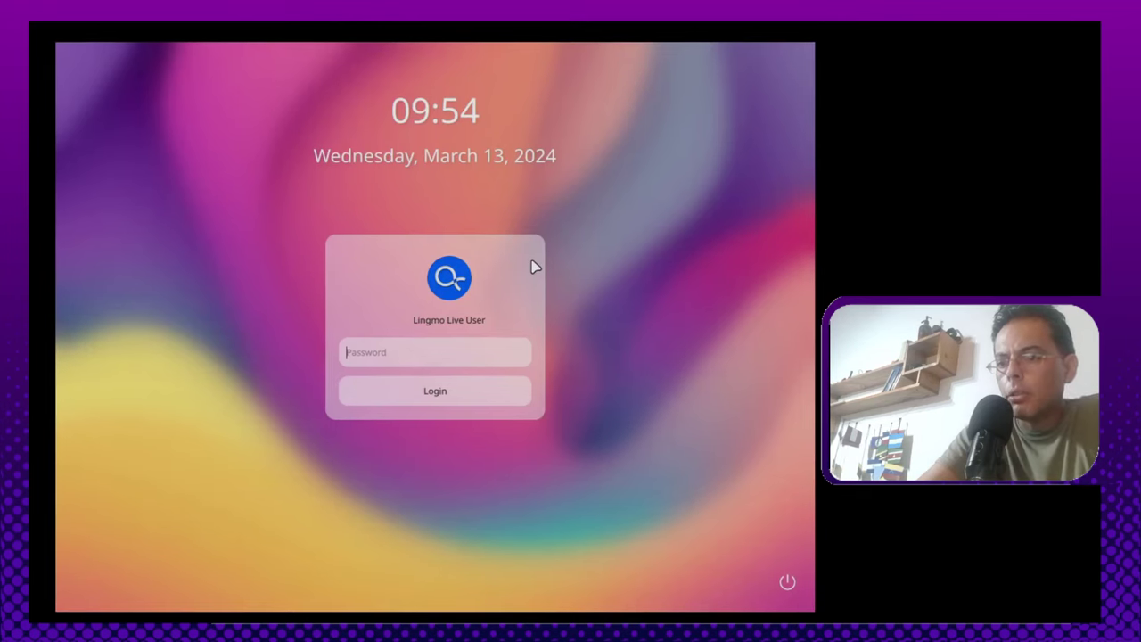
Step: Enter the live user's password to log in to the desktop
text(••)
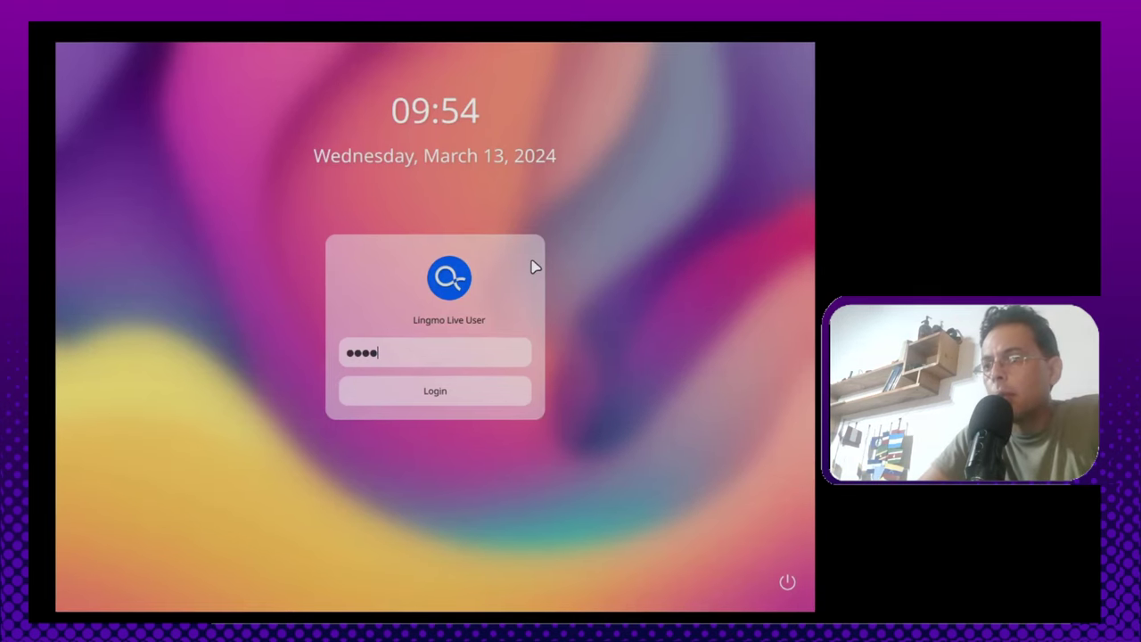
text(••)
key(Return)
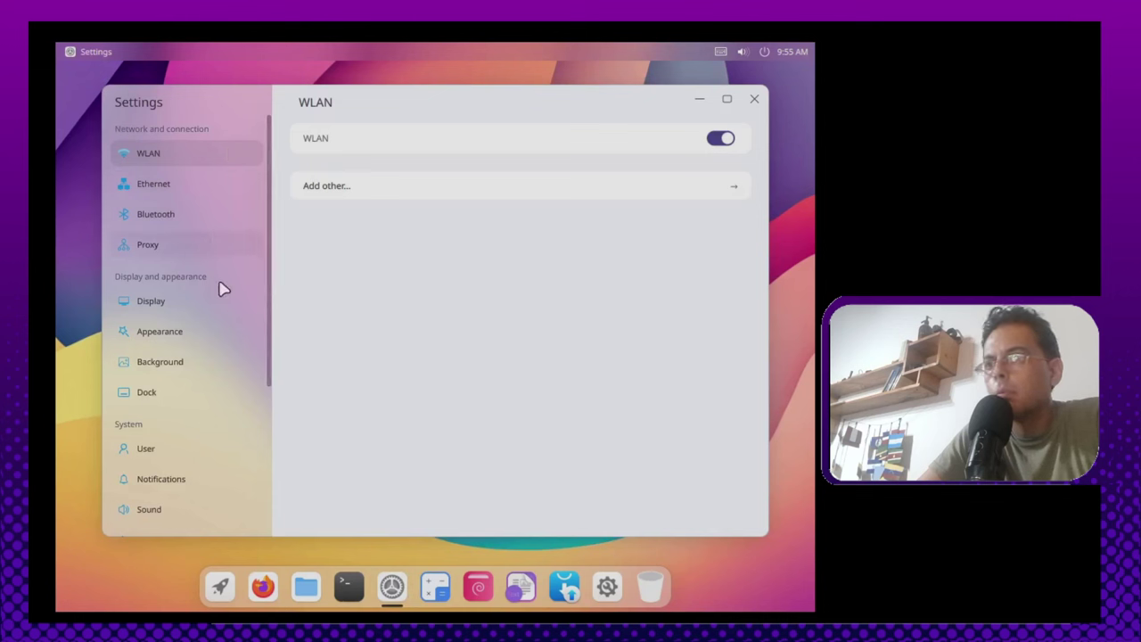
Step: View the Scale options on the Display page, then close Settings
click(204, 305)
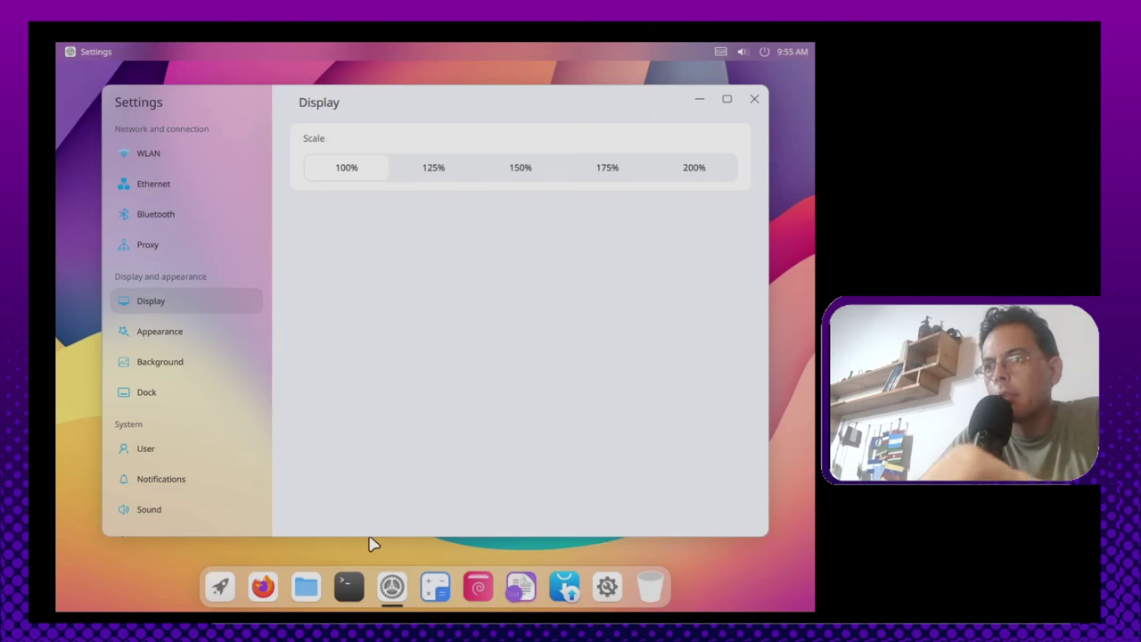
click(753, 100)
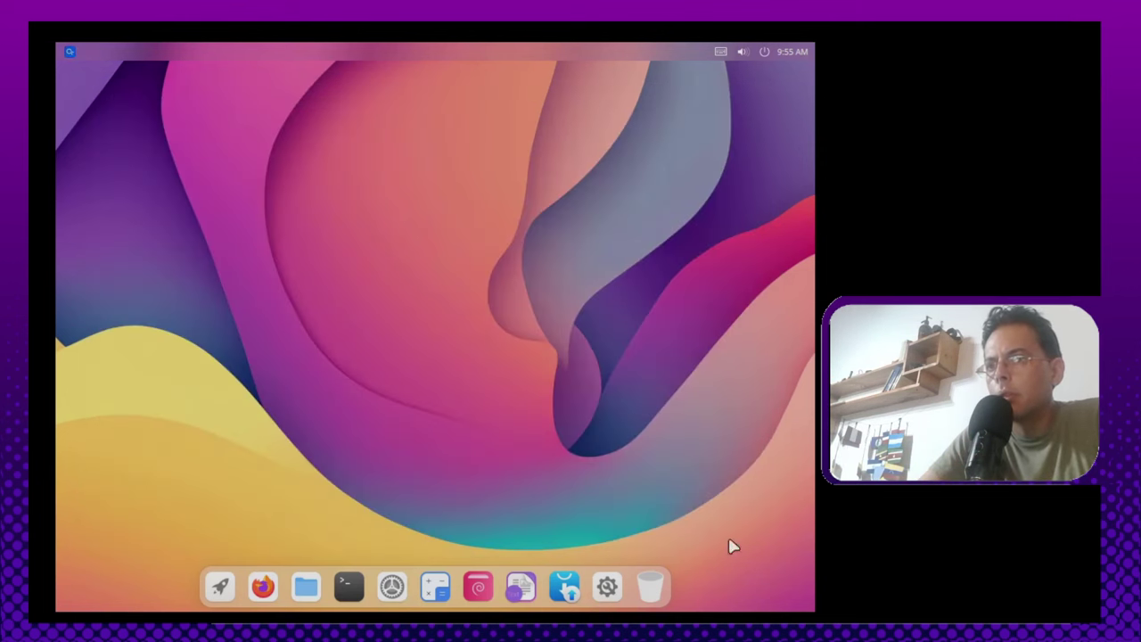
Step: In a new terminal, try installing the package with 'sudo apt install xrandr'
key(ctrl+alt+t)
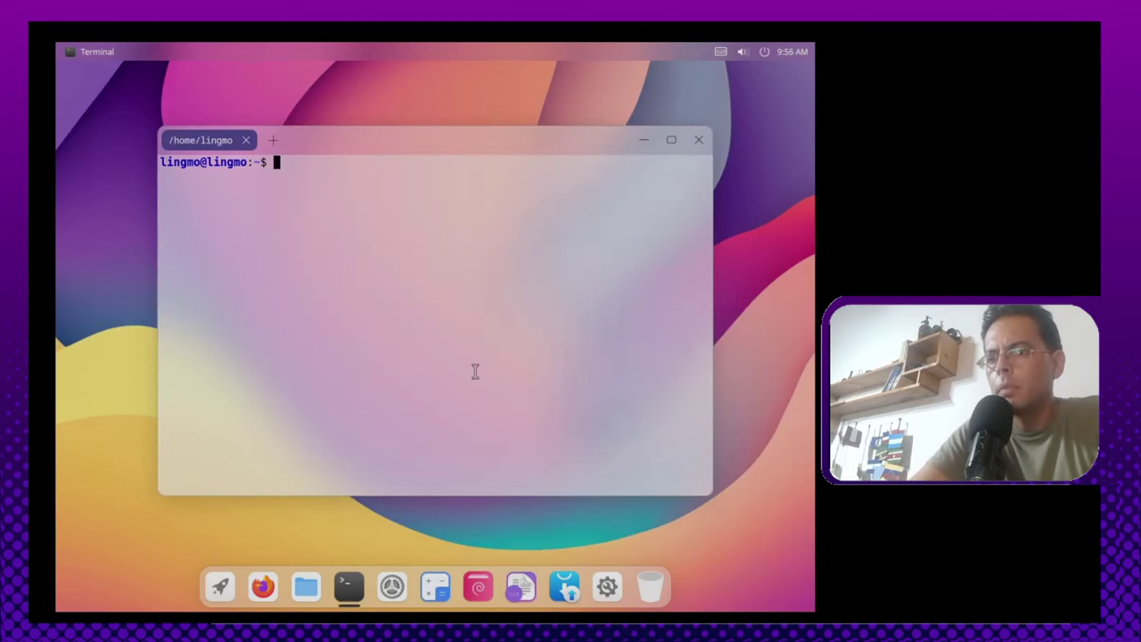
text(sudo apt inst)
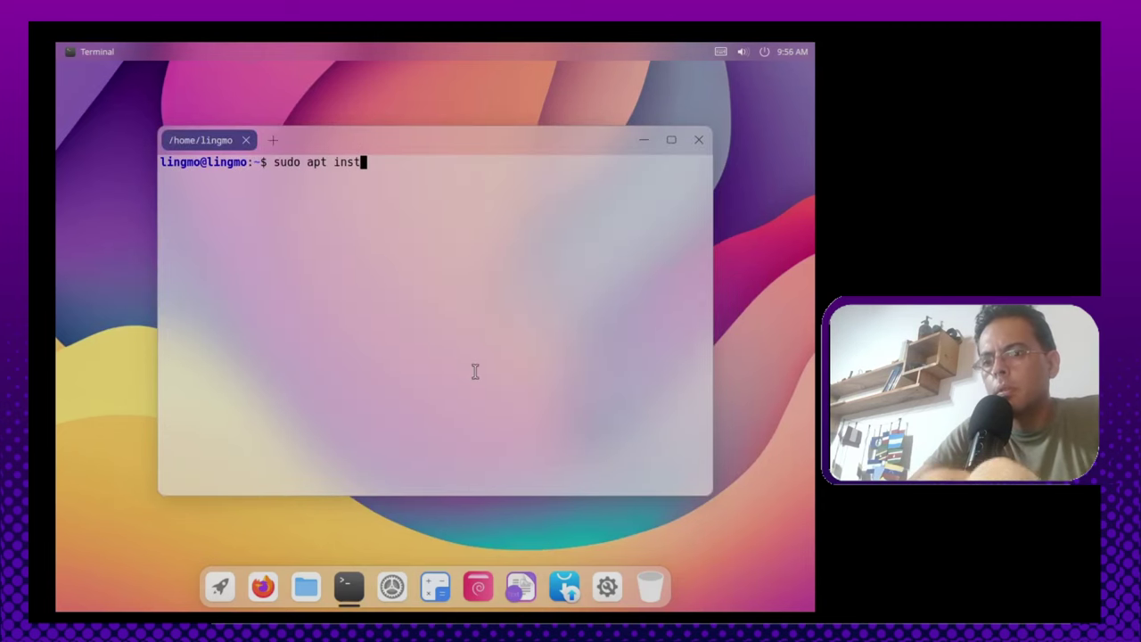
text(all ar)
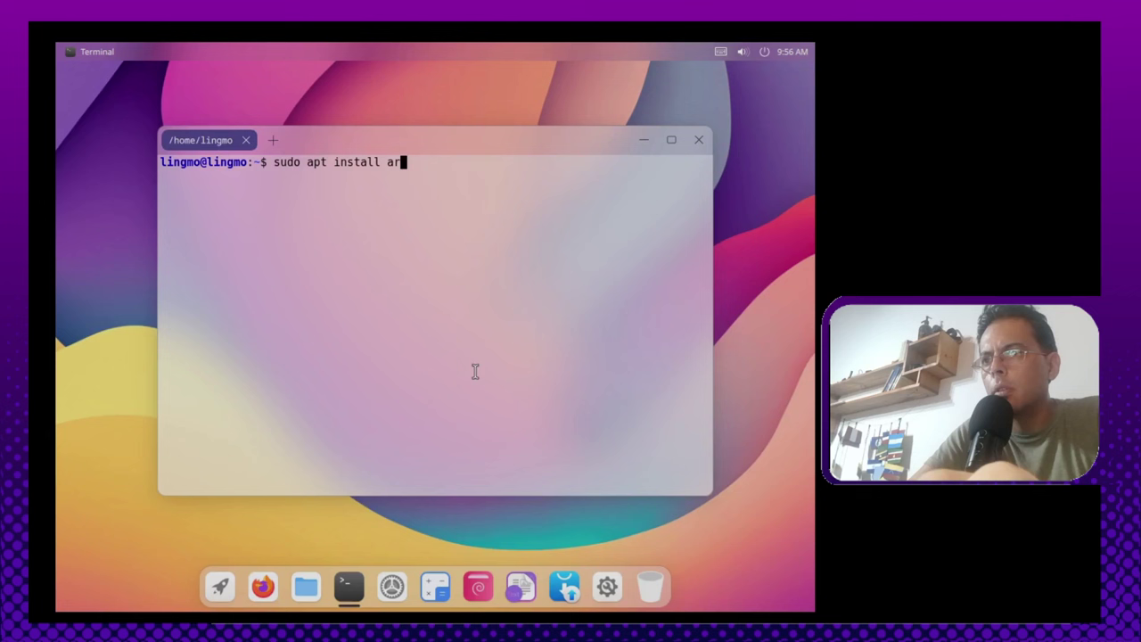
text(ac)
key(BackSpace)
key(BackSpace)
key(BackSpace)
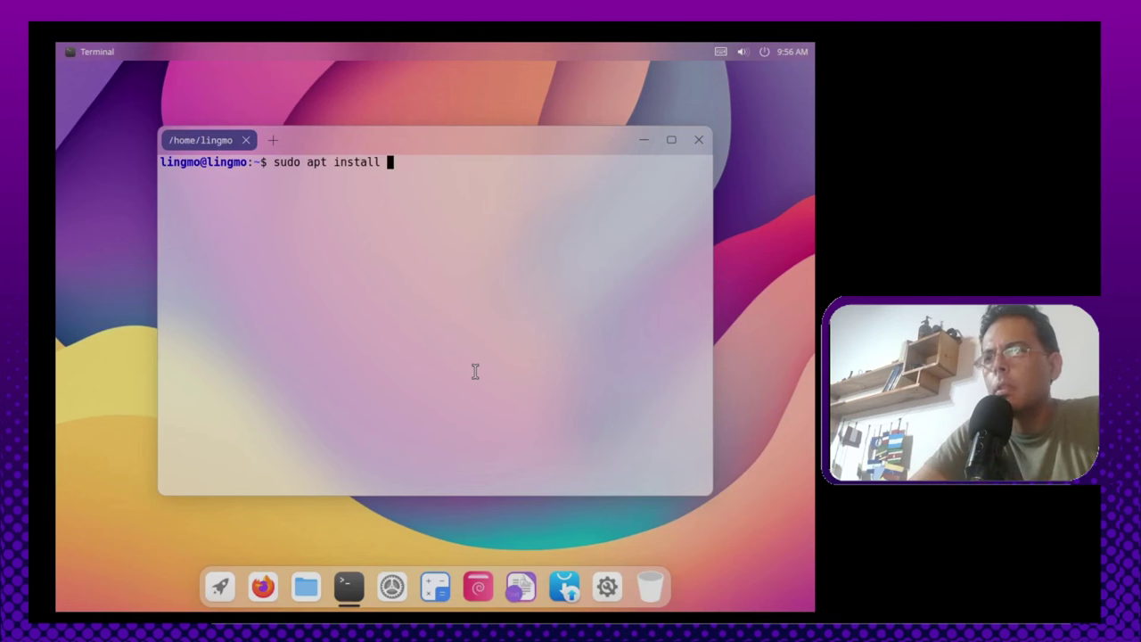
text(xrandr)
key(Return)
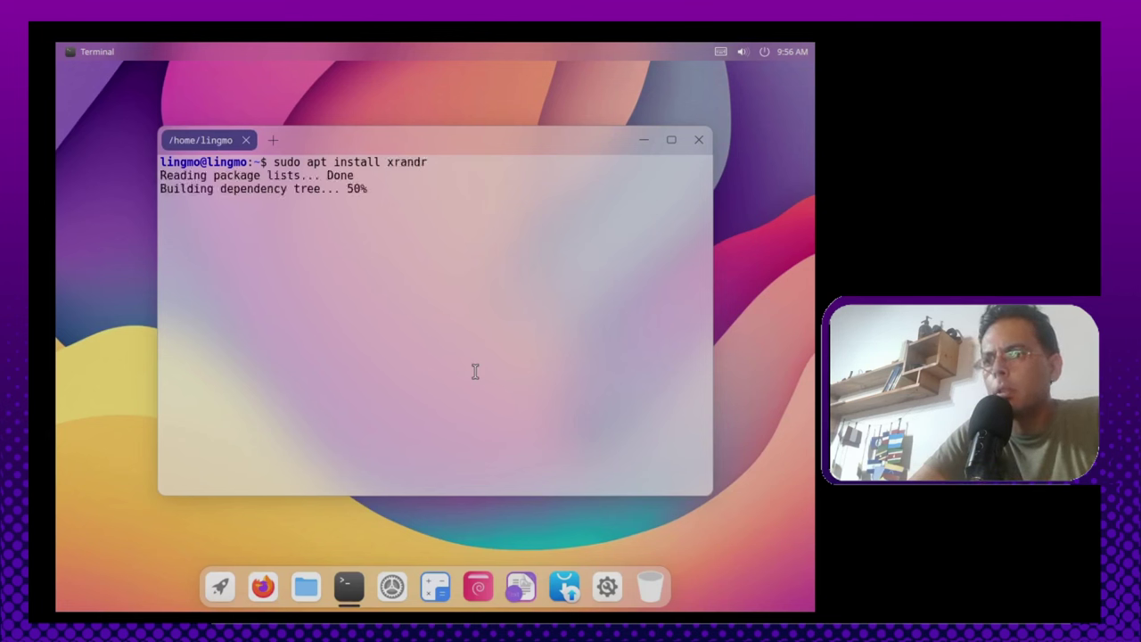
Step: Correct the failed command to 'sudo apt install arandr' and install ARandR
key(Up)
key(Left)
key(Left)
key(Left)
key(Left)
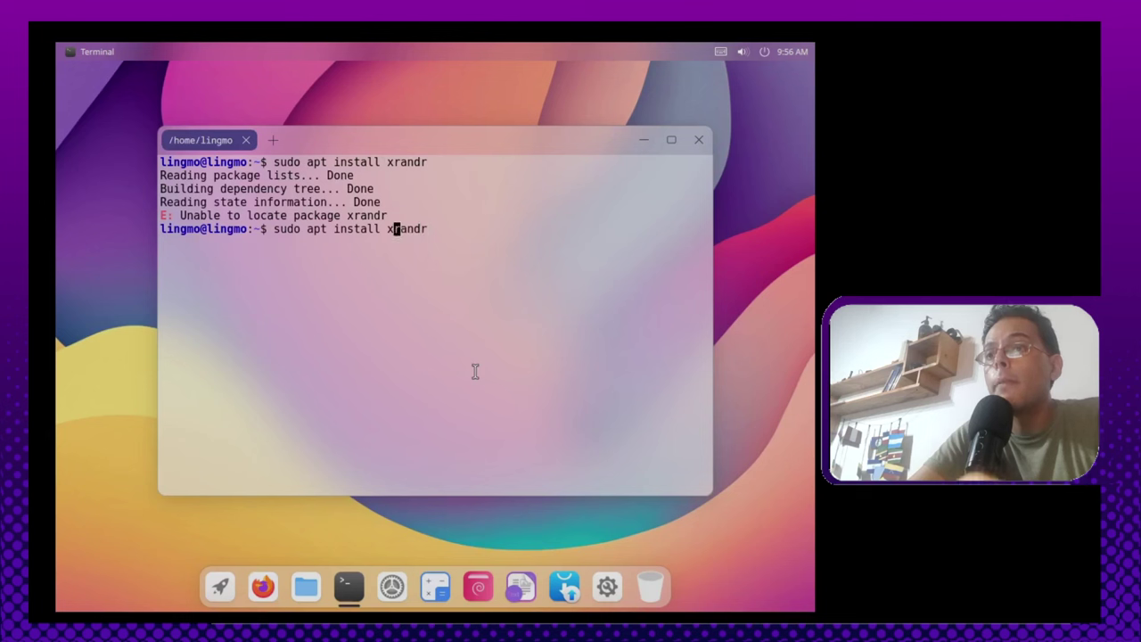
key(BackSpace)
text(a)
key(Return)
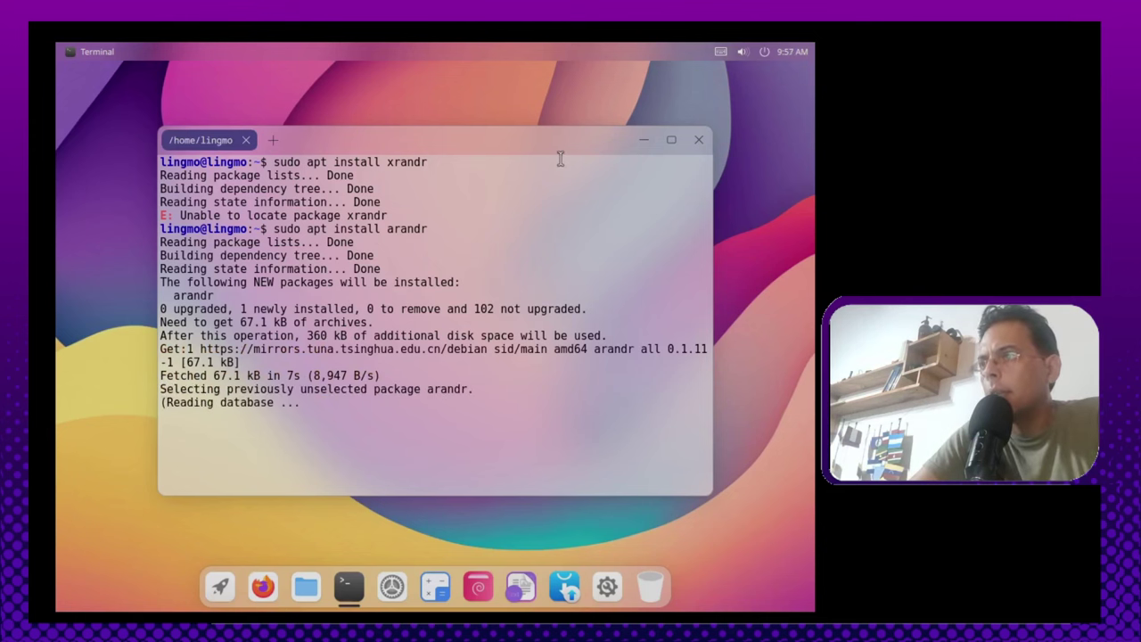
drag(619, 131, 591, 133)
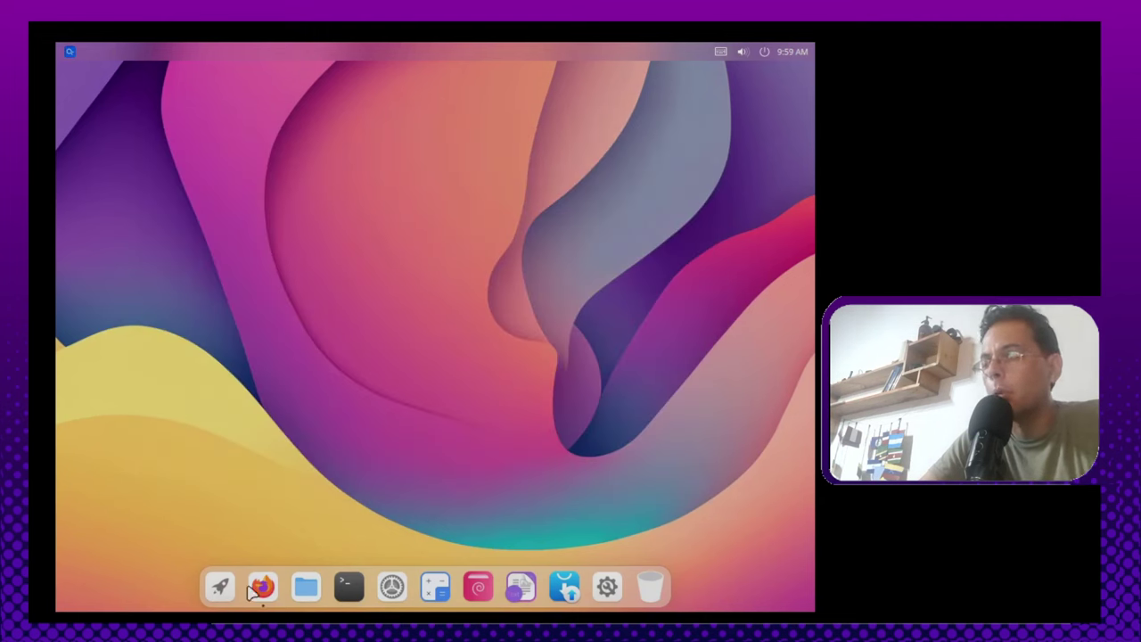
key(super)
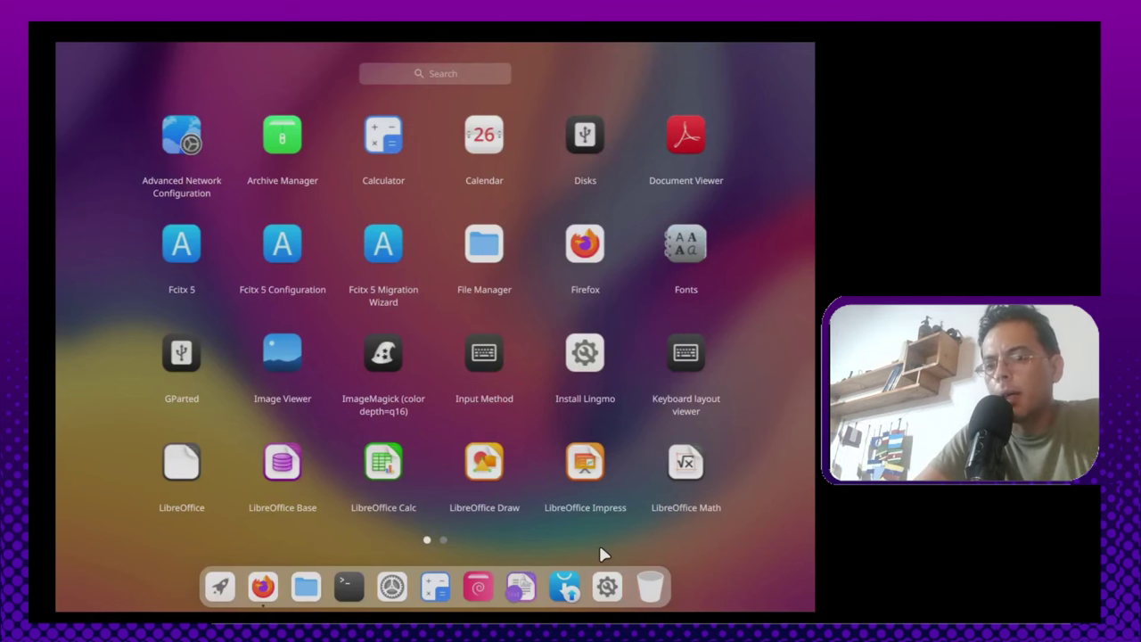
Step: Search the app launcher for 'arand' and start ARandR
text(arandr)
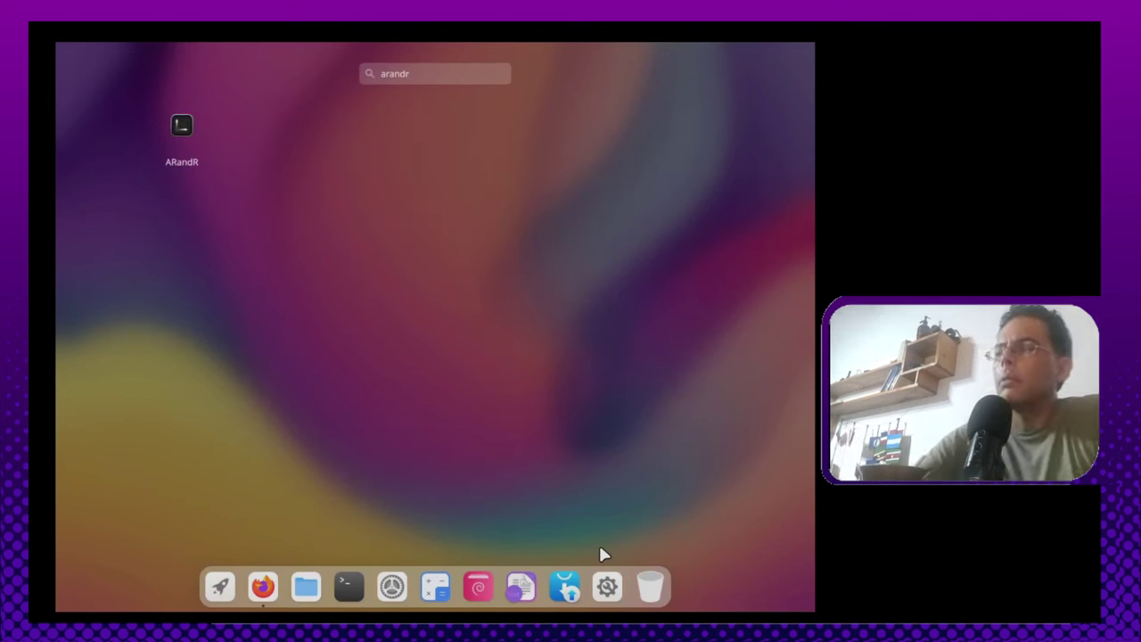
click(220, 587)
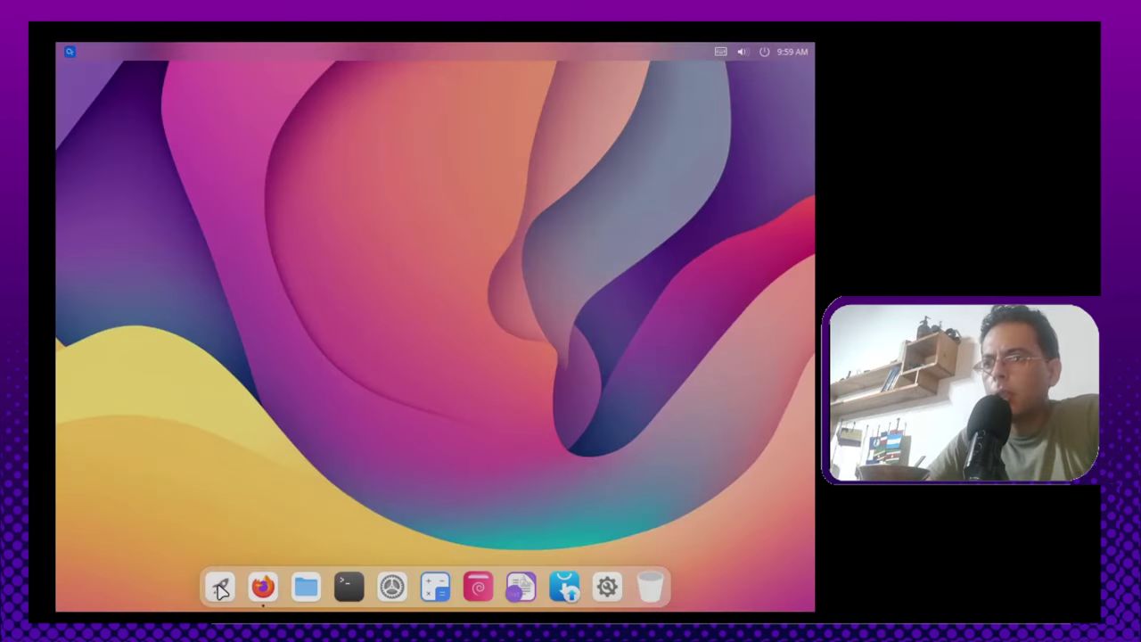
click(221, 588)
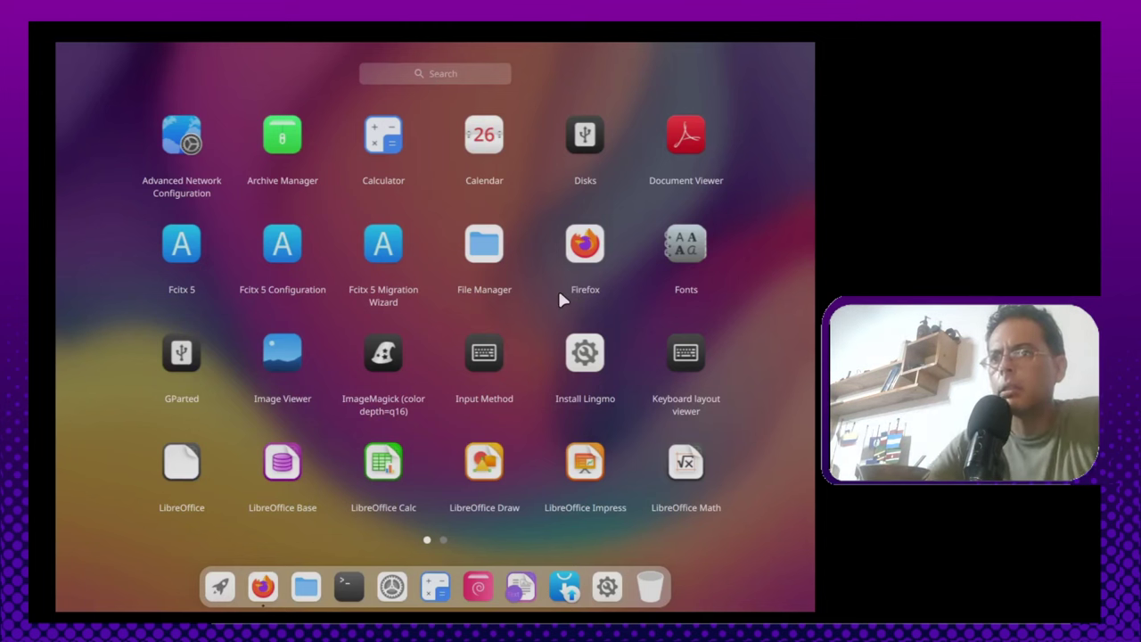
text(a)
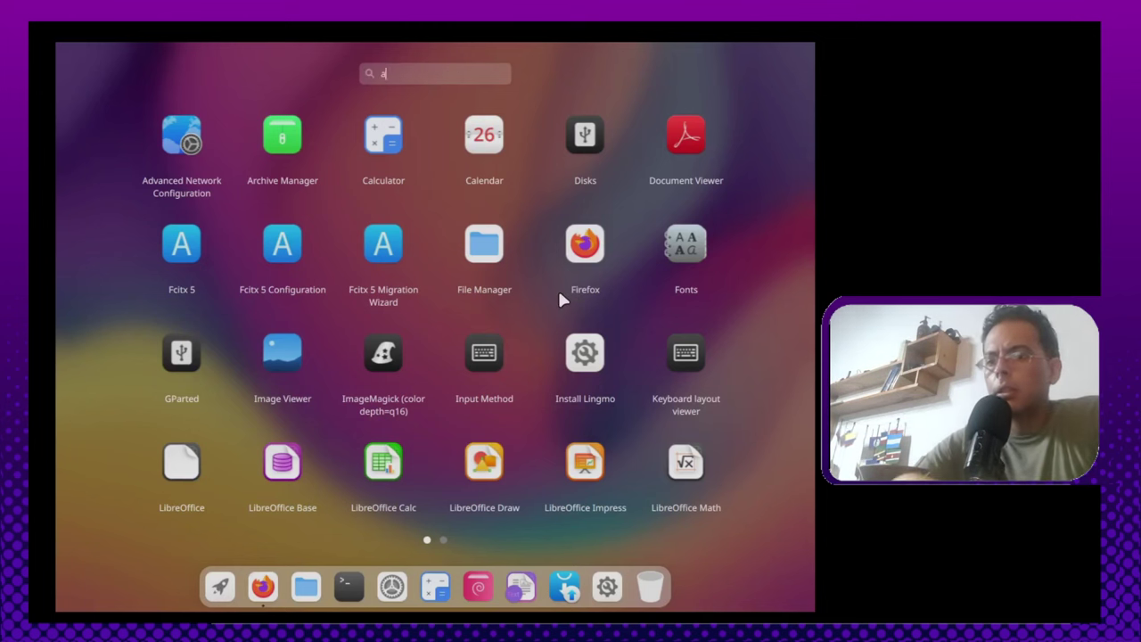
text(rand)
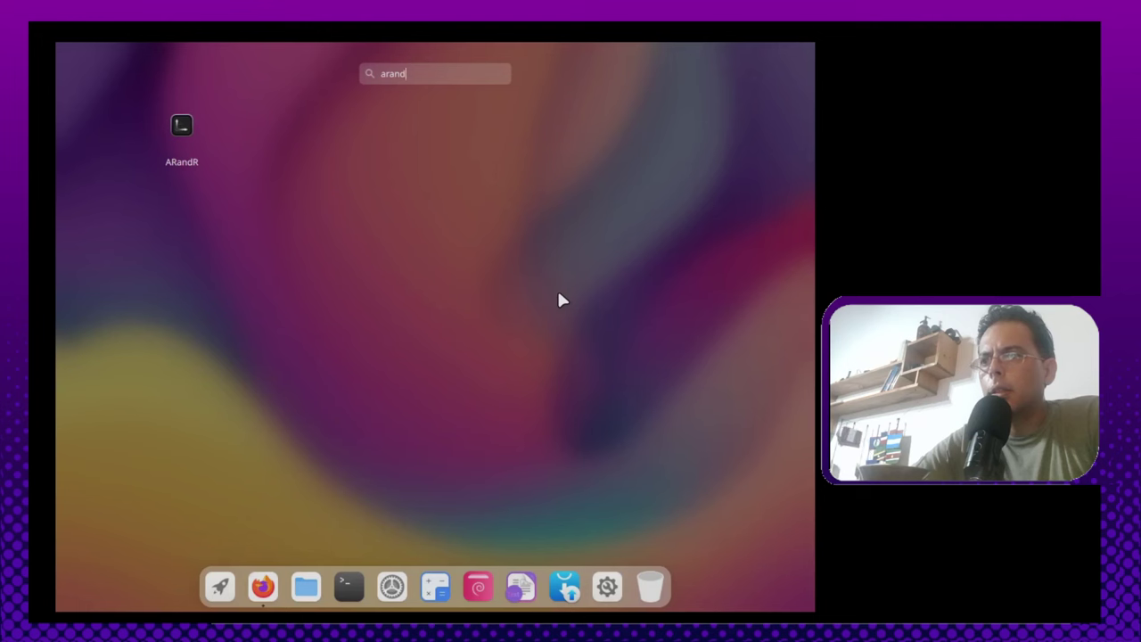
click(179, 122)
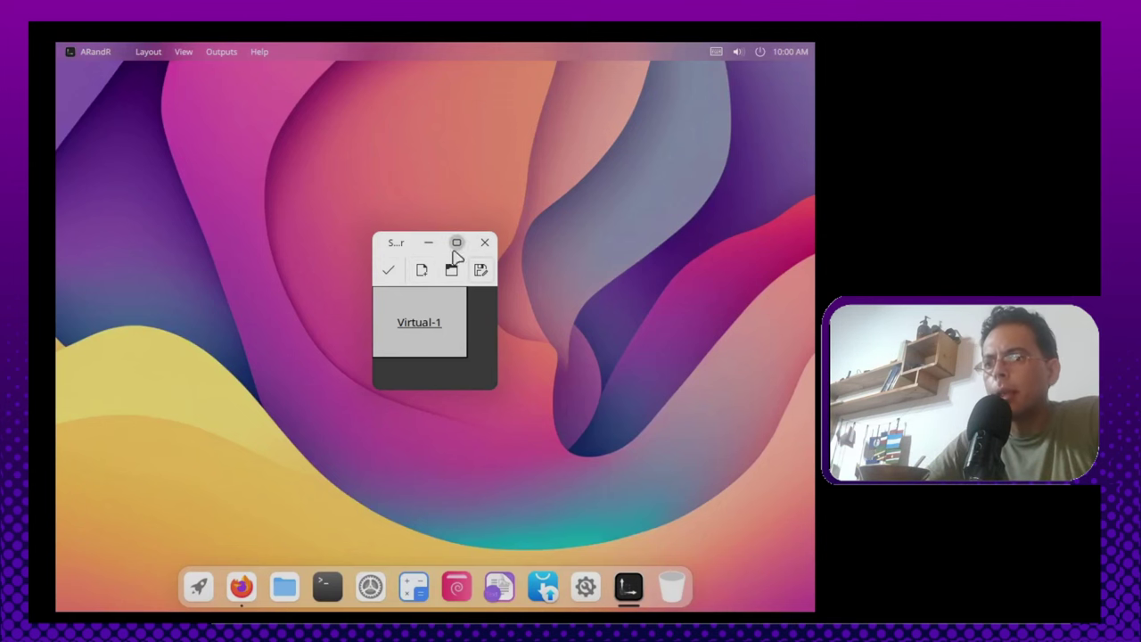
click(196, 588)
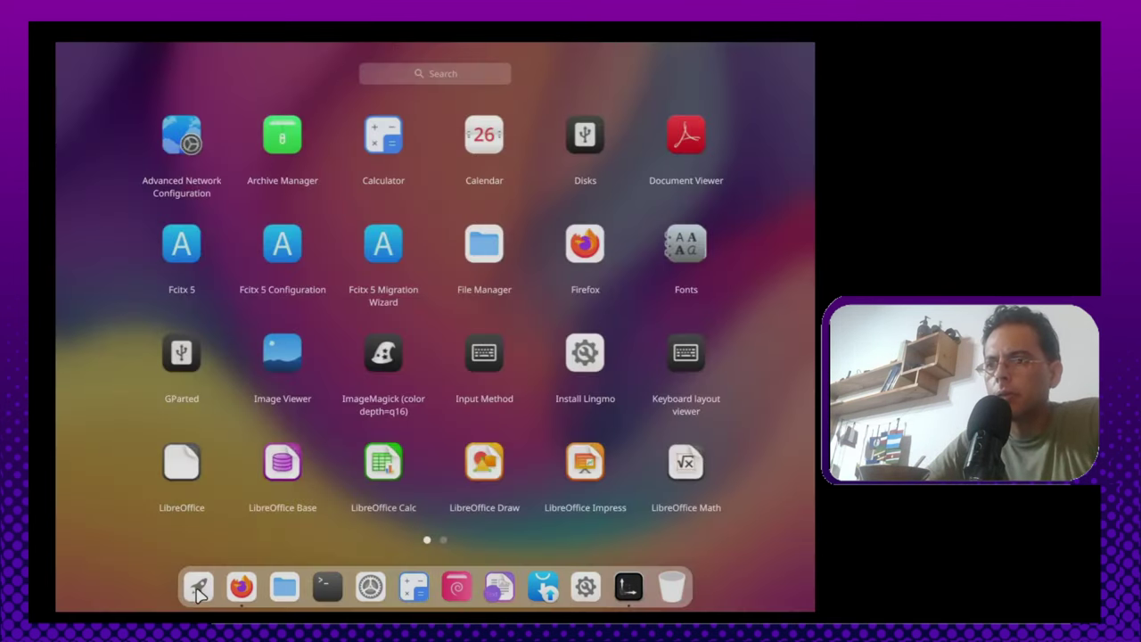
click(198, 590)
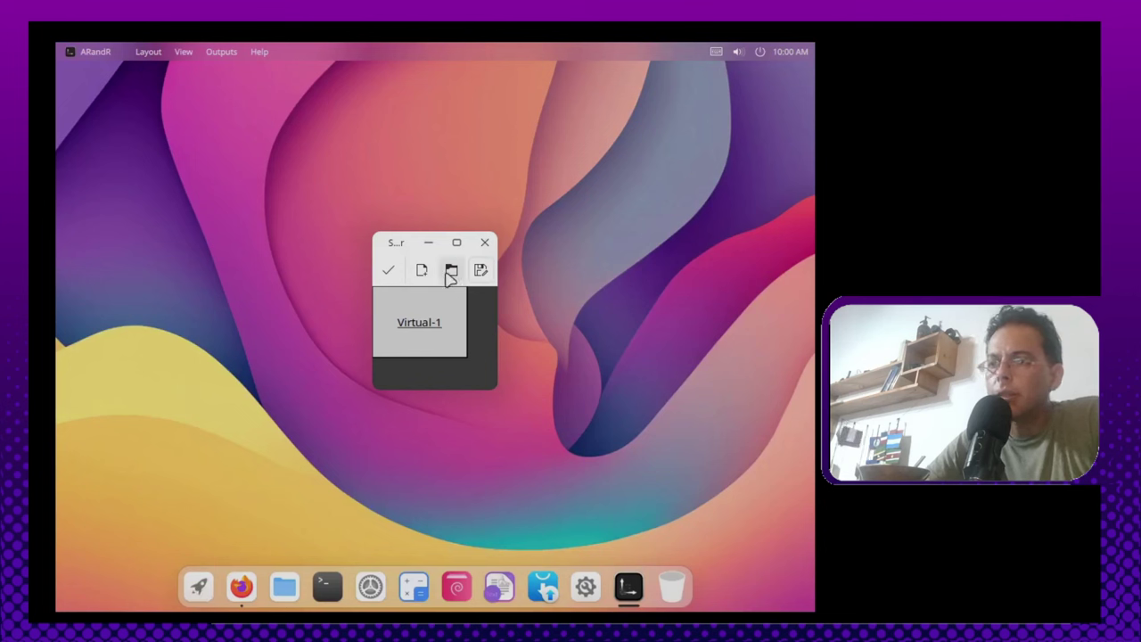
Step: Set the Virtual-1 display resolution to 1920x1080 and apply the layout
drag(499, 391, 653, 504)
right_click(429, 333)
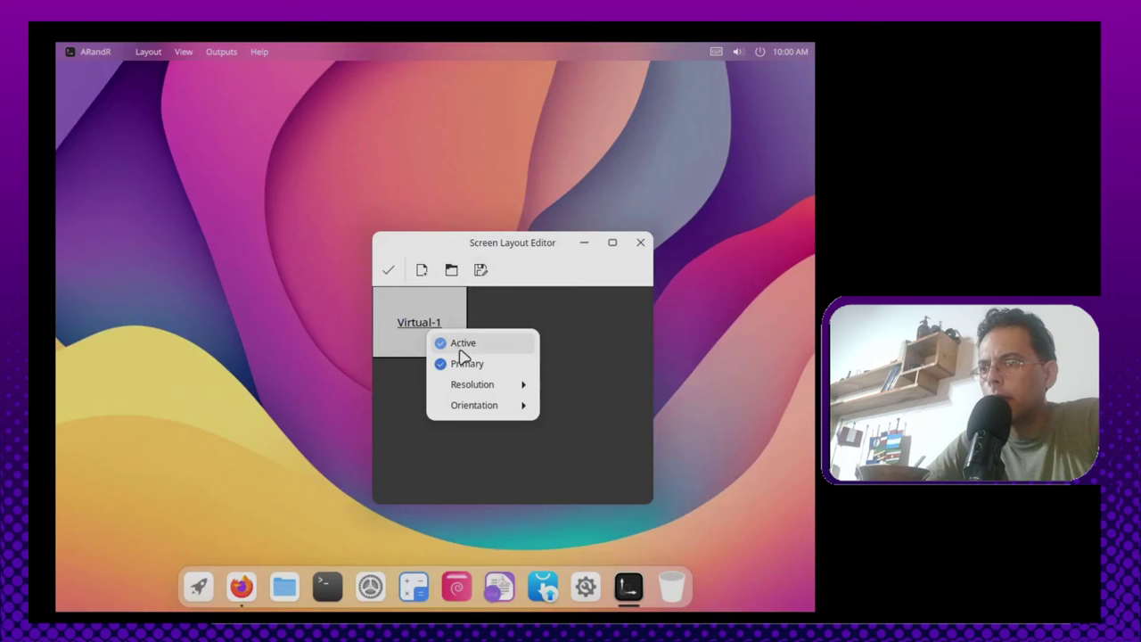
mouse_move(470, 393)
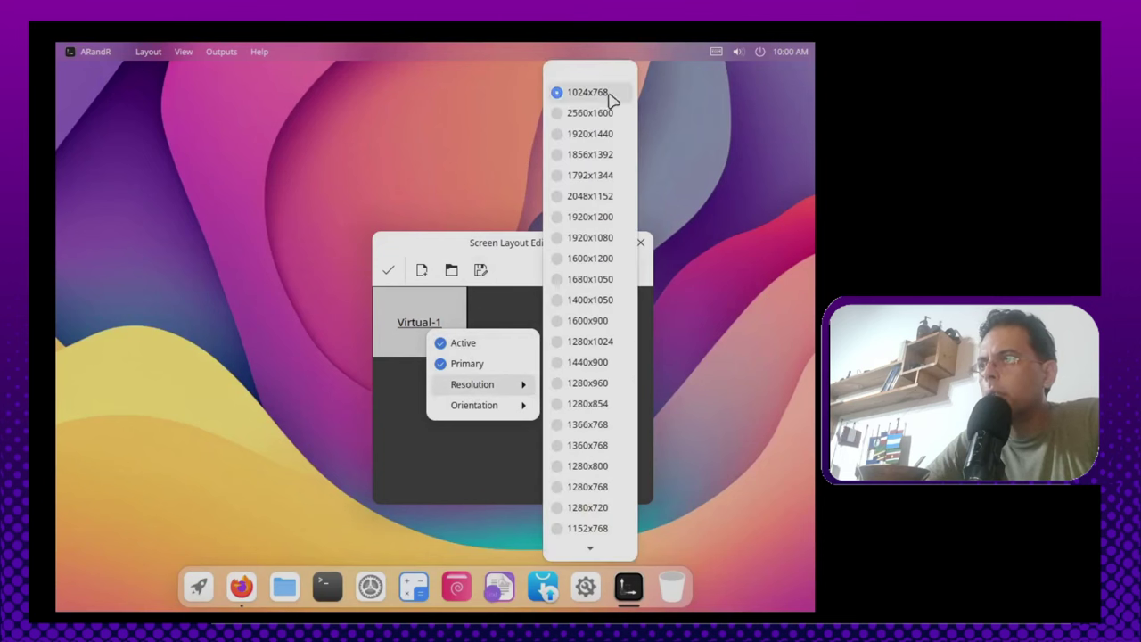
click(590, 237)
click(388, 269)
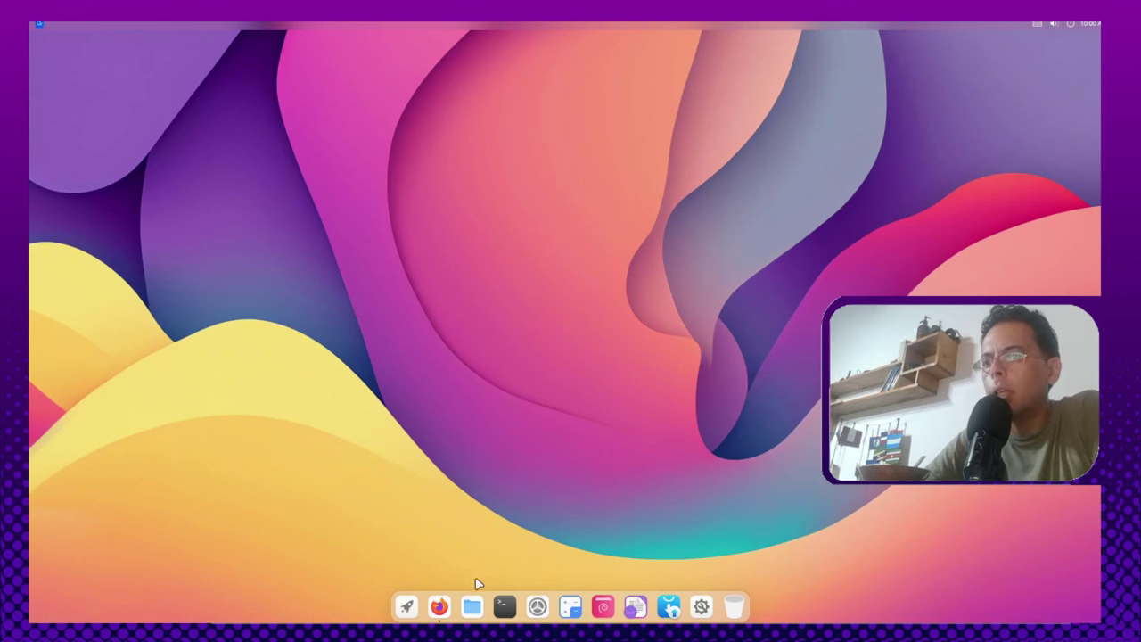
Step: Open the File Manager from the dock on the home folder and maximize it
click(472, 606)
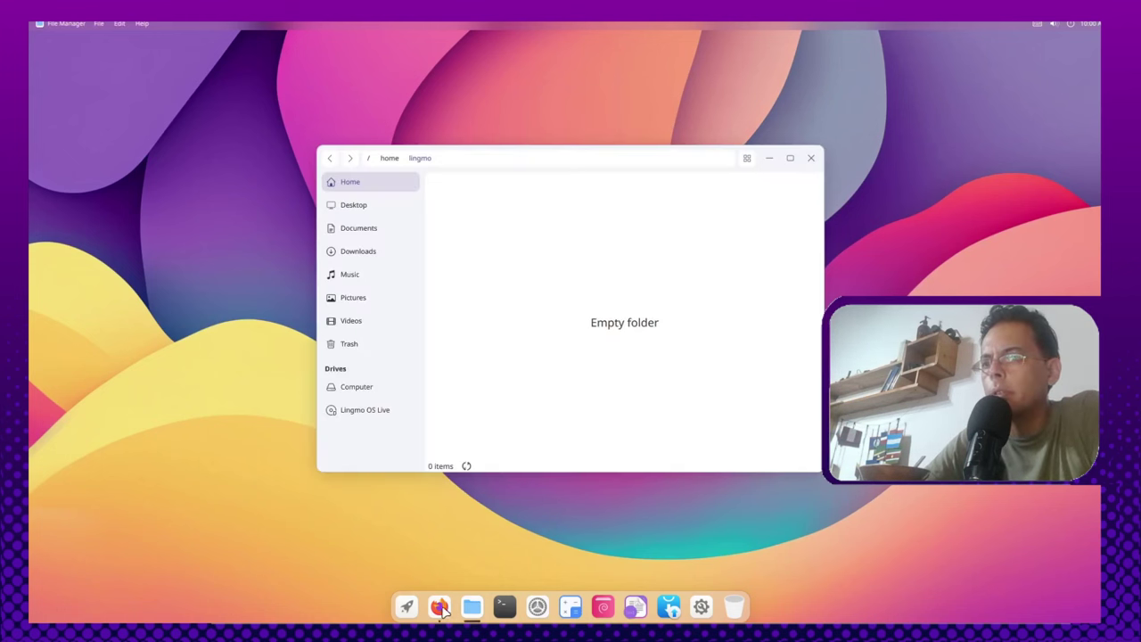
right_click(438, 606)
click(465, 573)
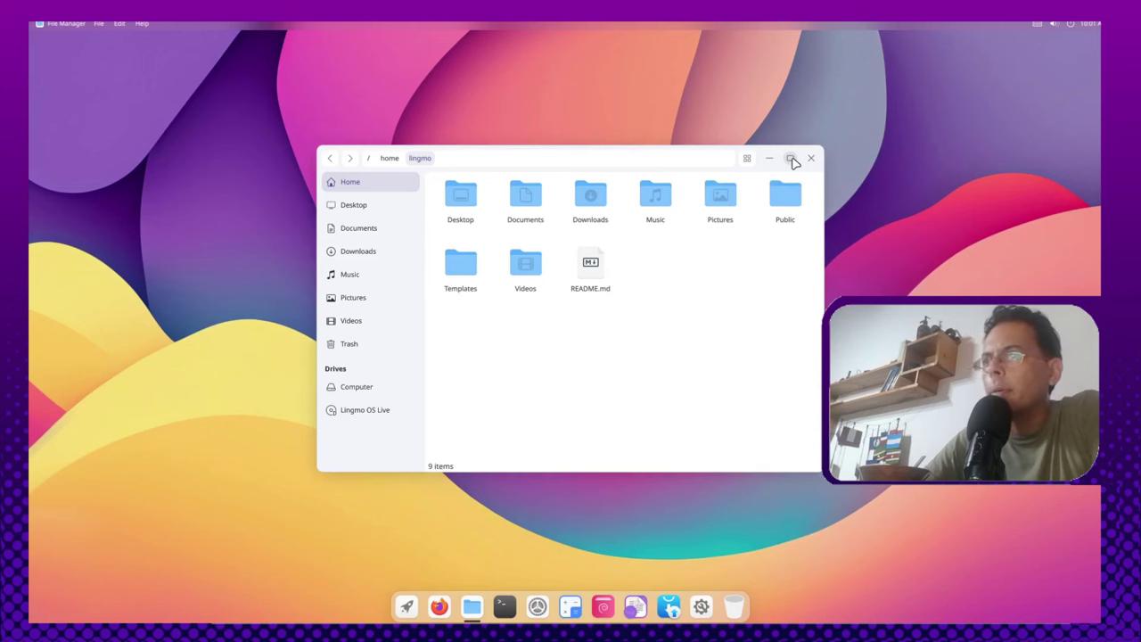
double_click(555, 152)
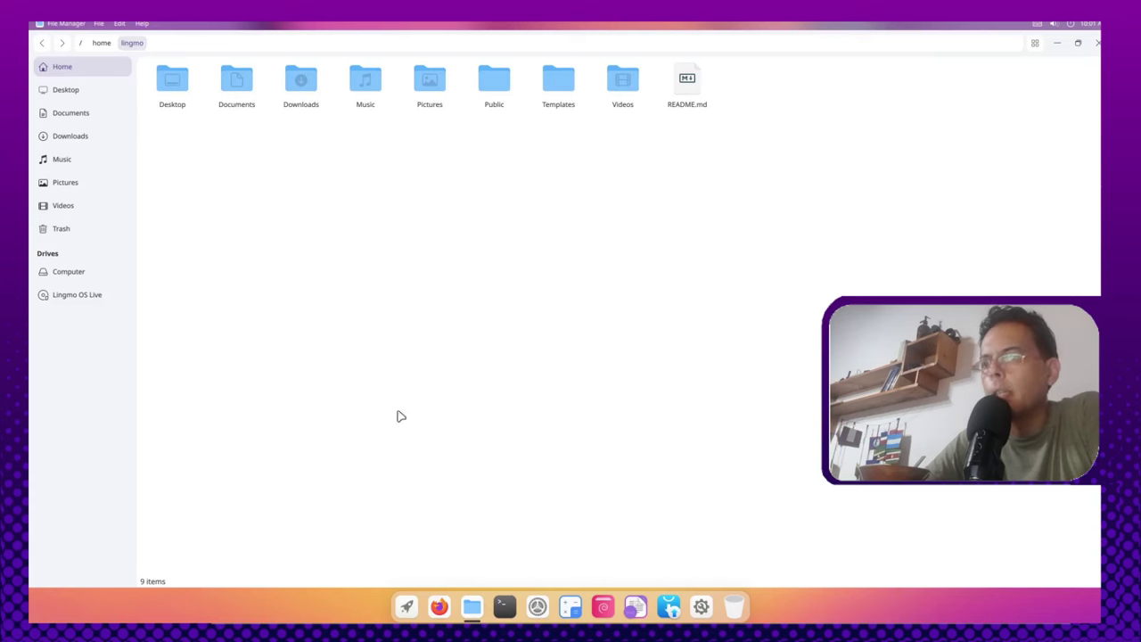
click(471, 610)
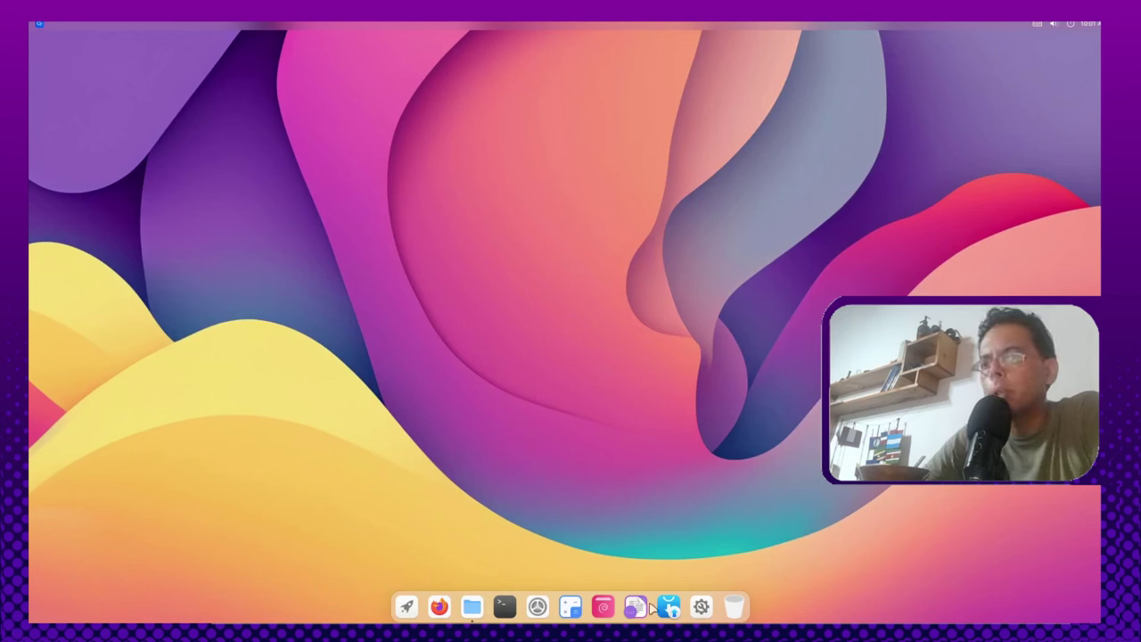
click(469, 609)
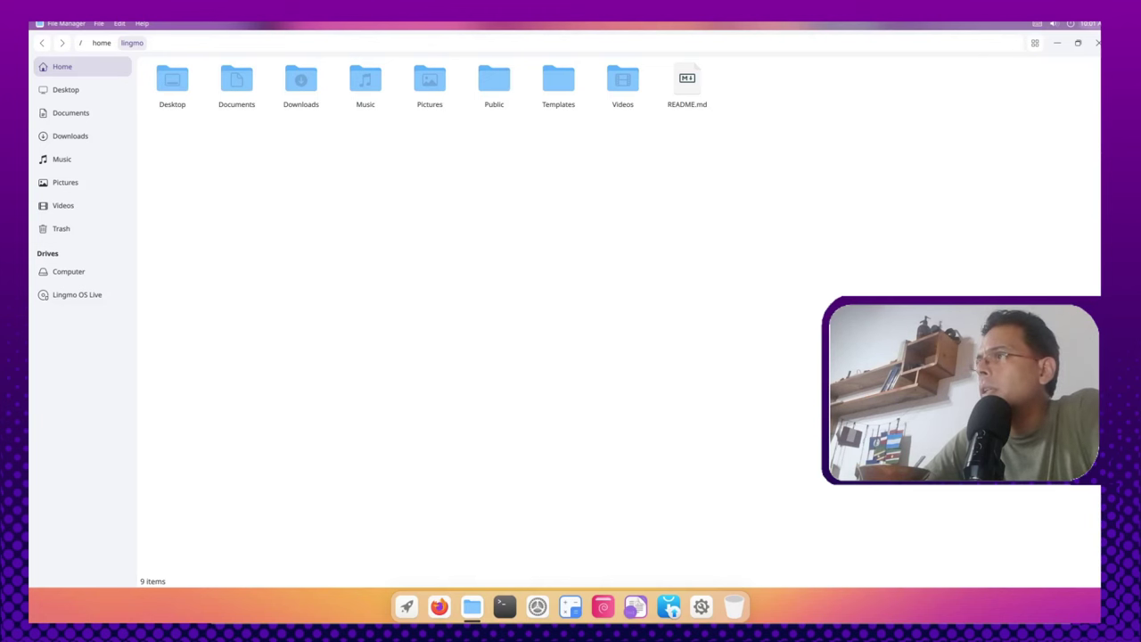
Step: Look over the Notification Center and the session/power menu without changing anything
click(1087, 24)
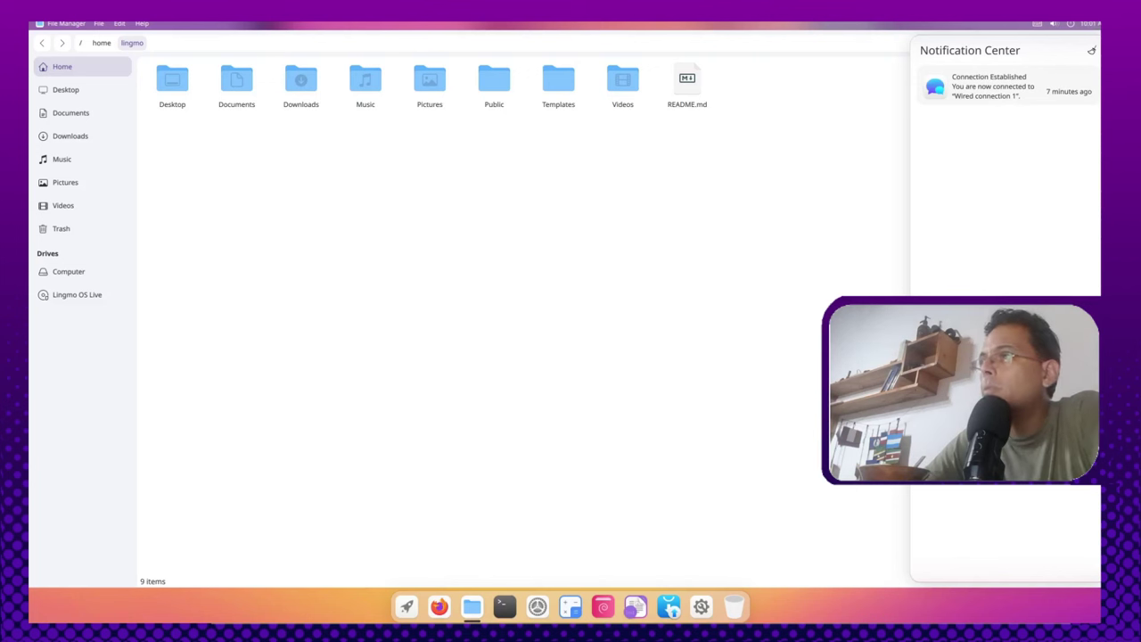
key(Escape)
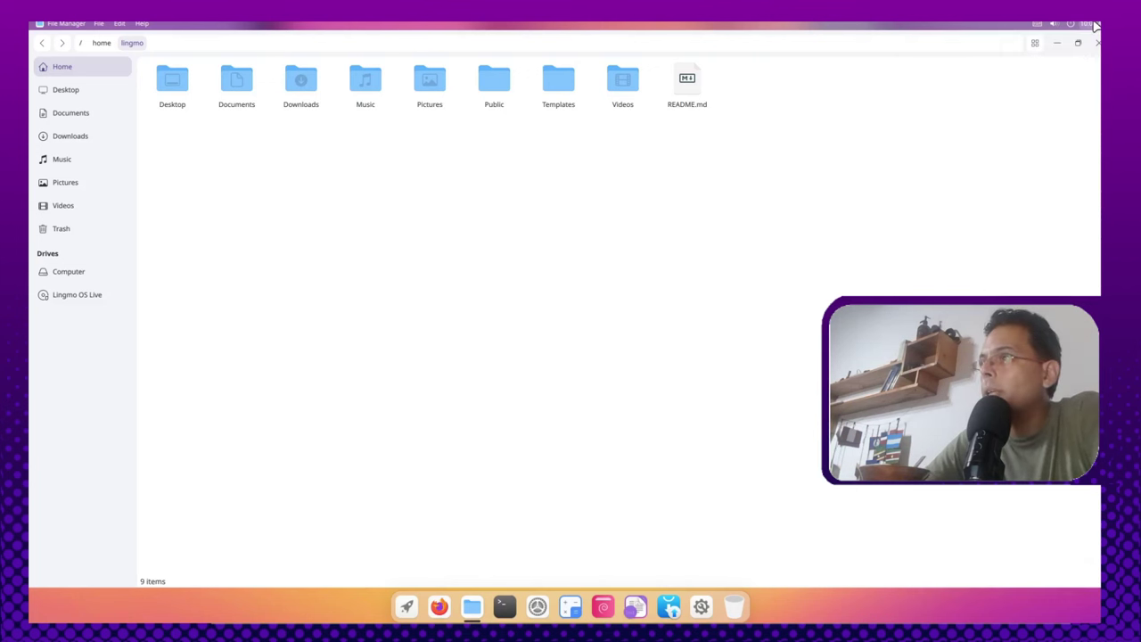
click(1095, 26)
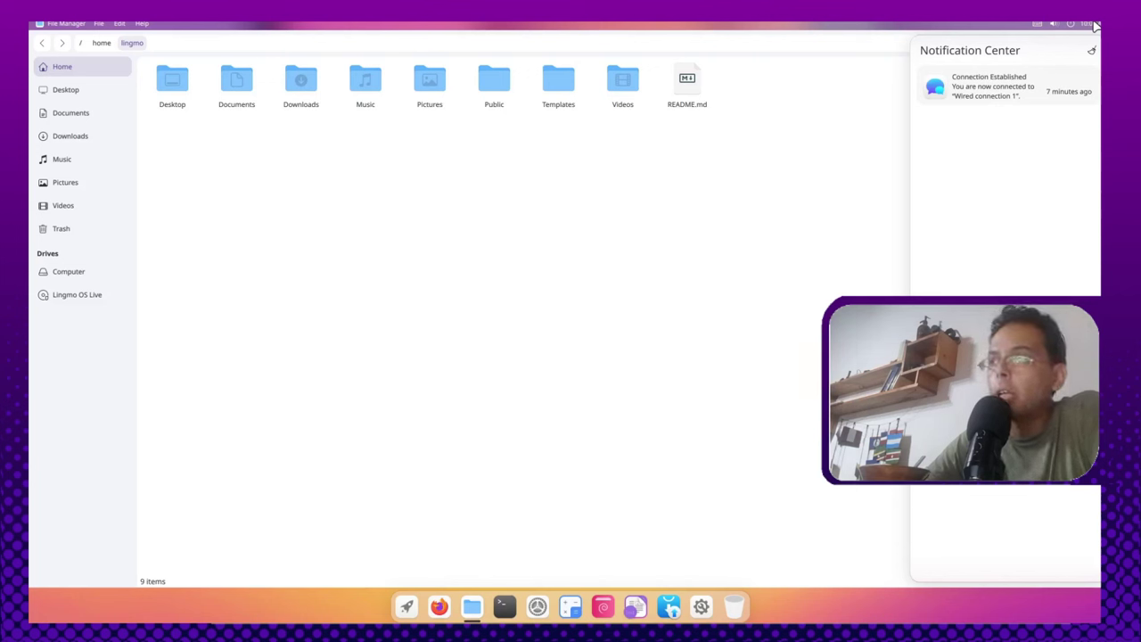
click(1095, 25)
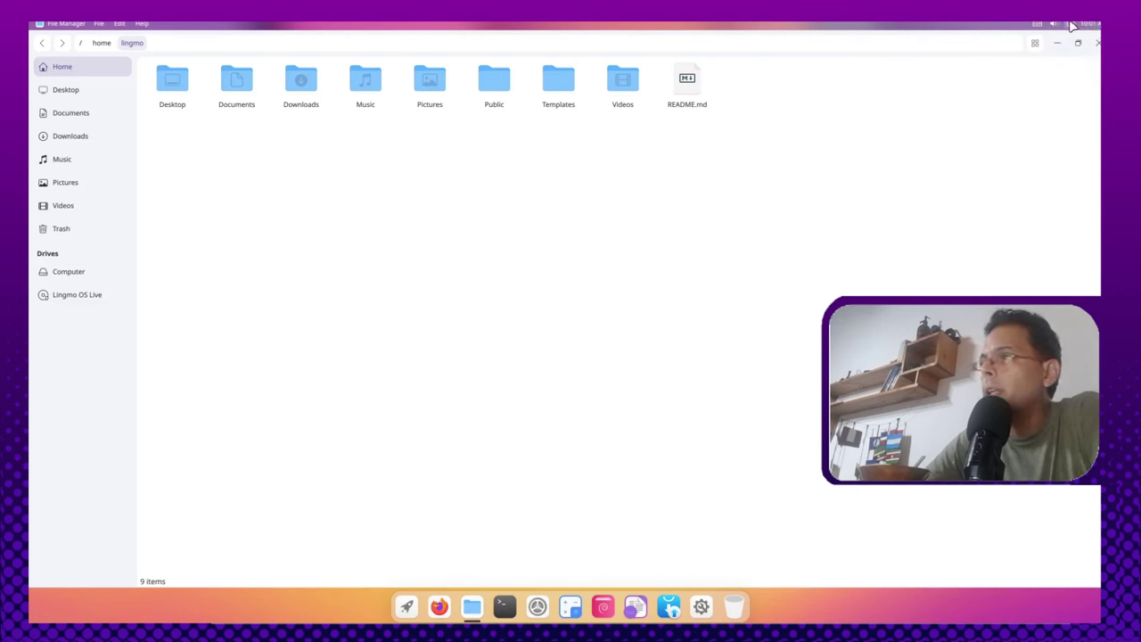
click(1072, 24)
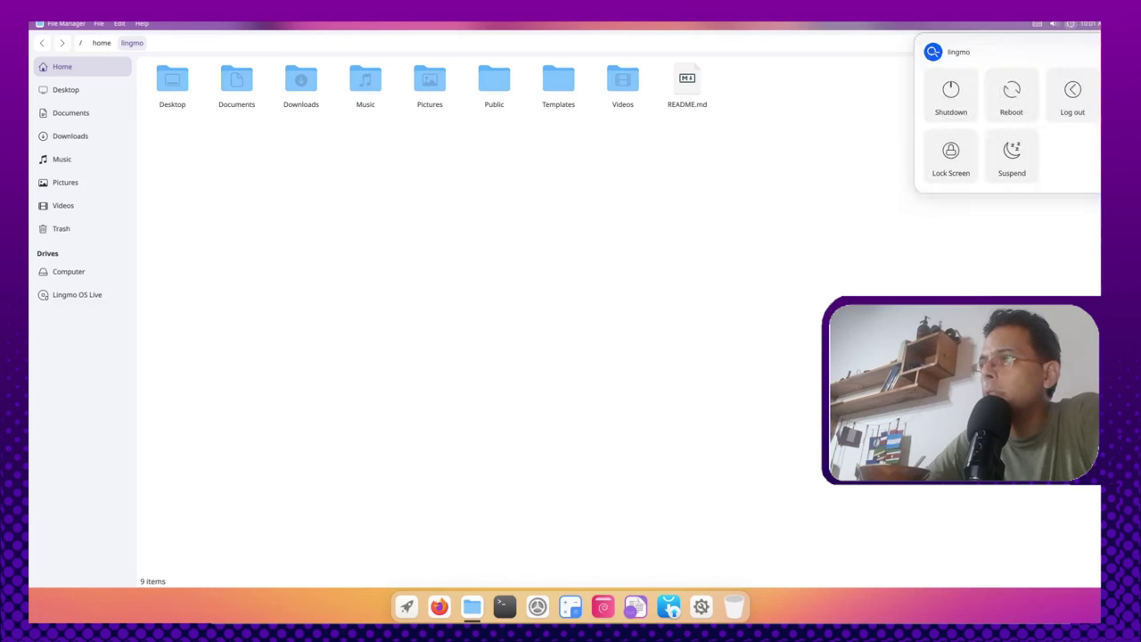
click(964, 291)
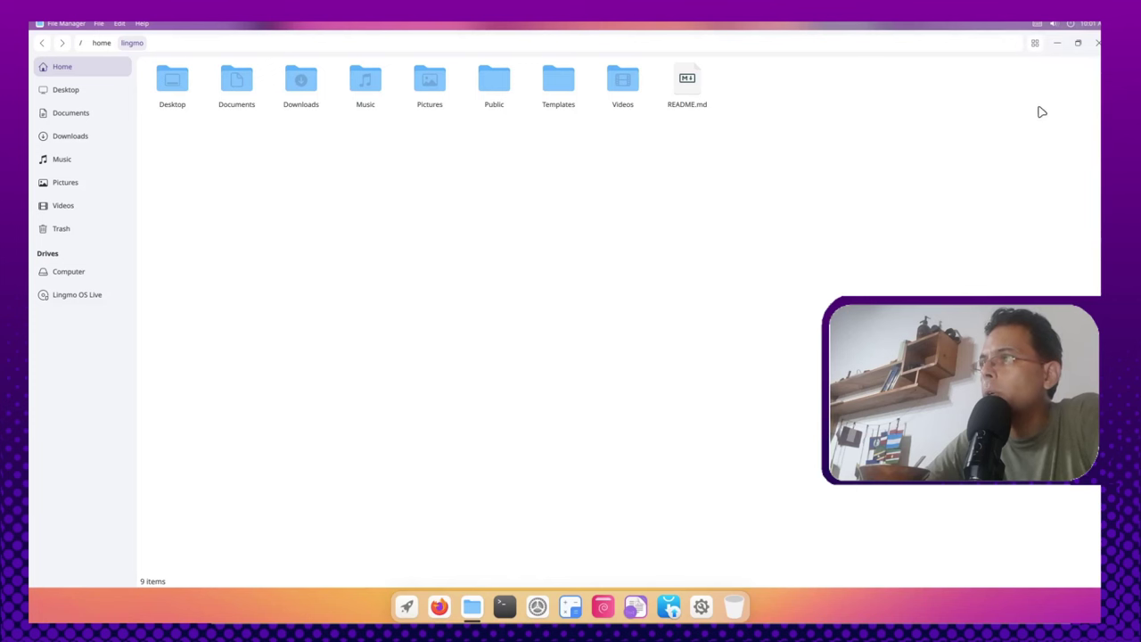
Step: In Control Center, turn on Dark Mode and raise the volume to about a third
click(1054, 24)
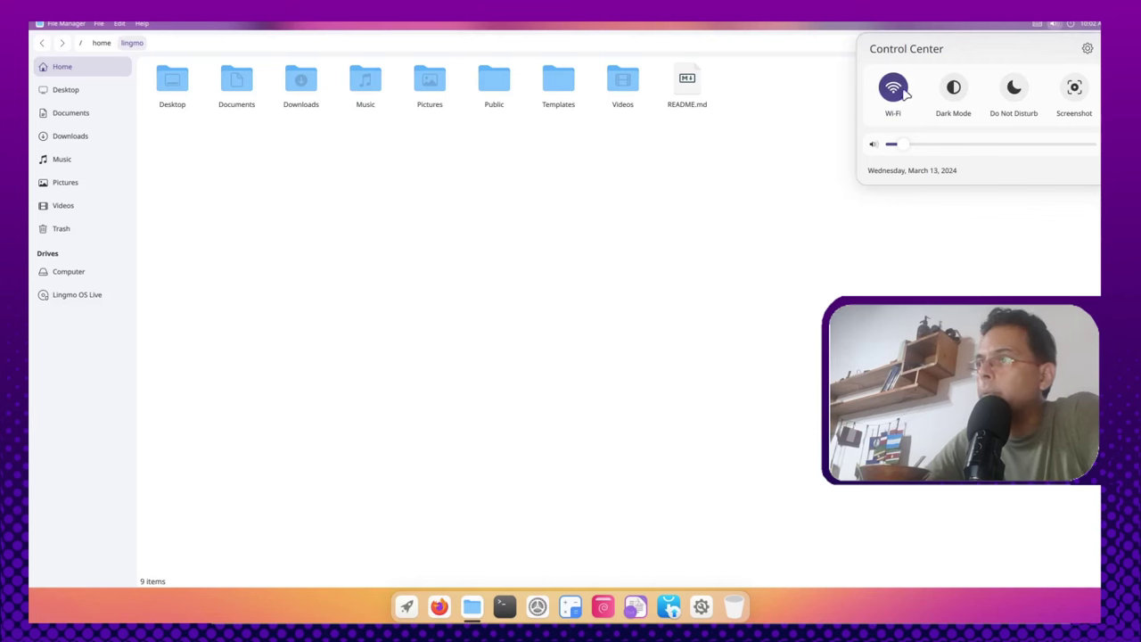
click(954, 88)
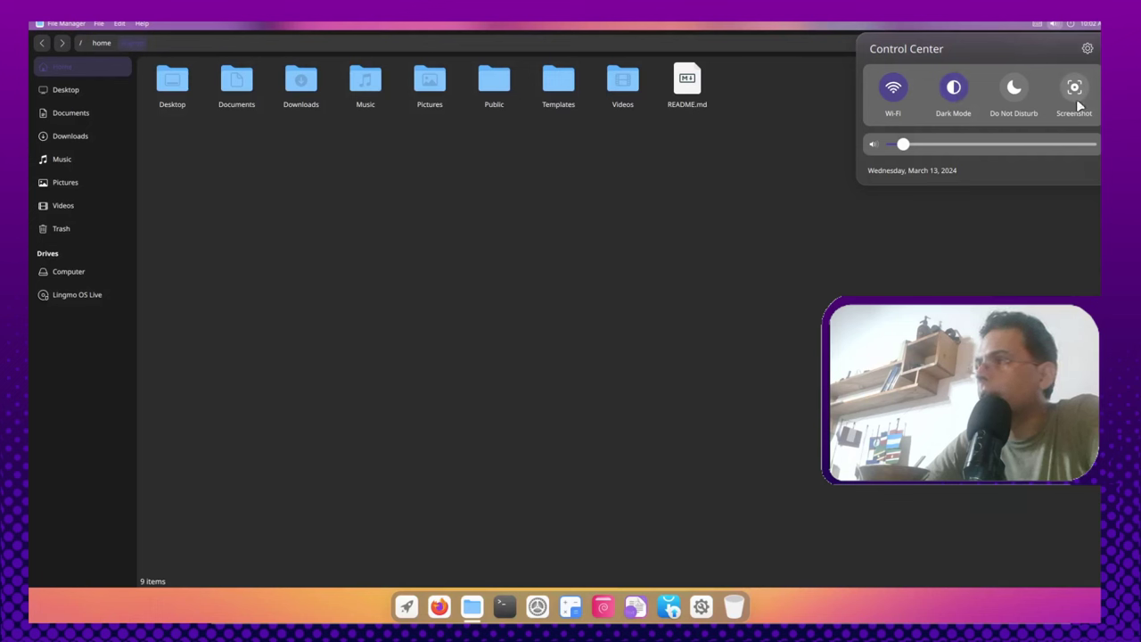
drag(903, 145, 964, 151)
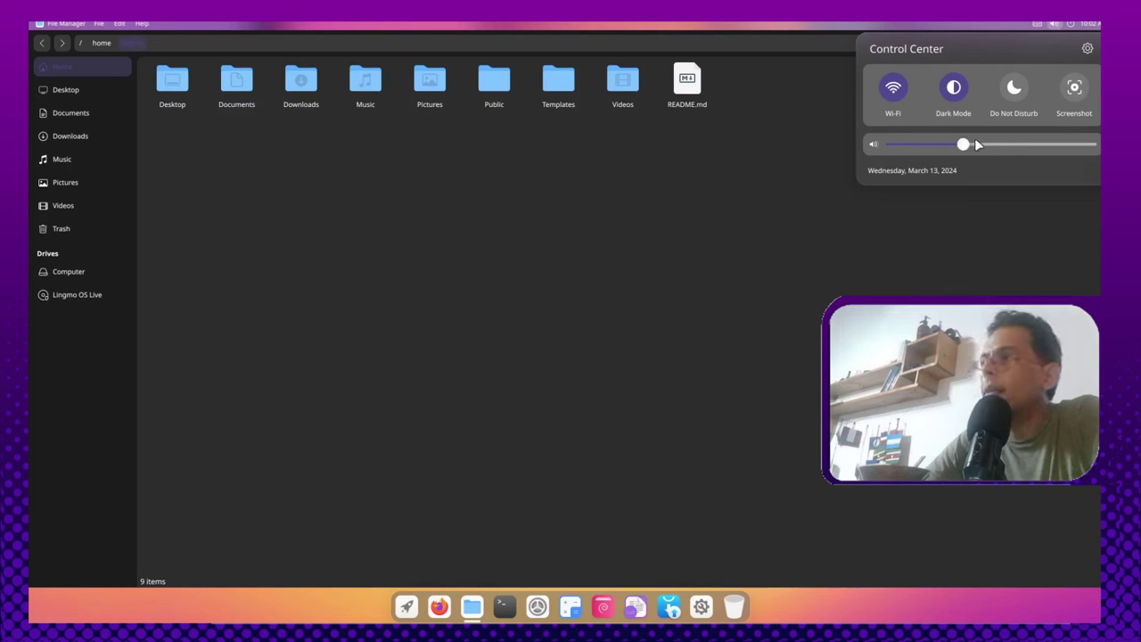
Step: Open Settings from the Control Center gear, maximize it on WLAN, then close it
click(1086, 48)
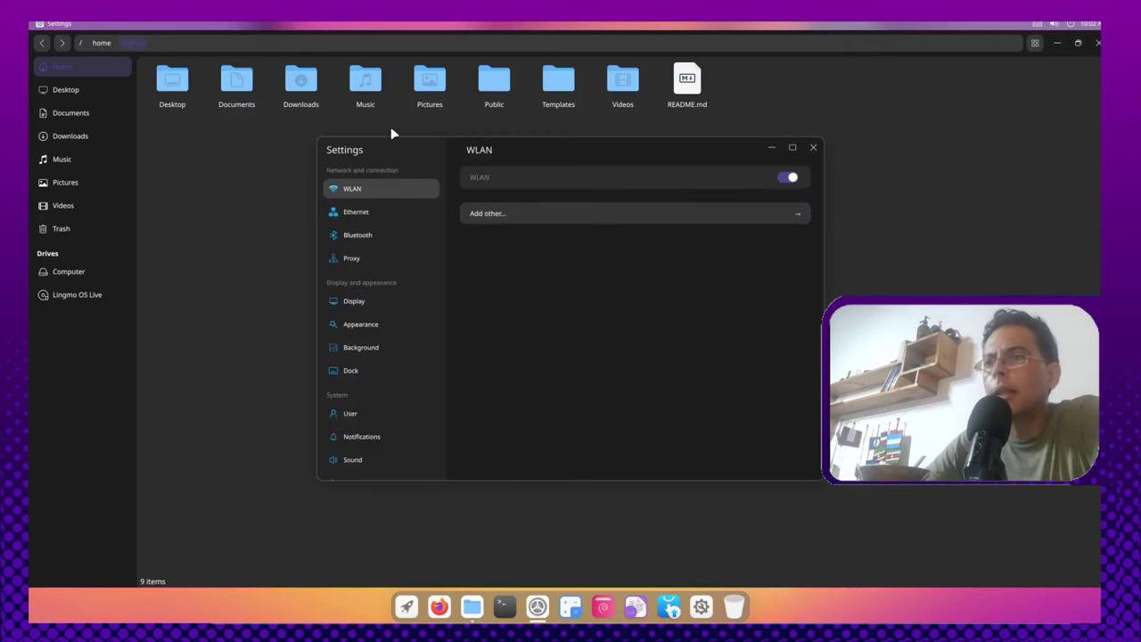
click(792, 148)
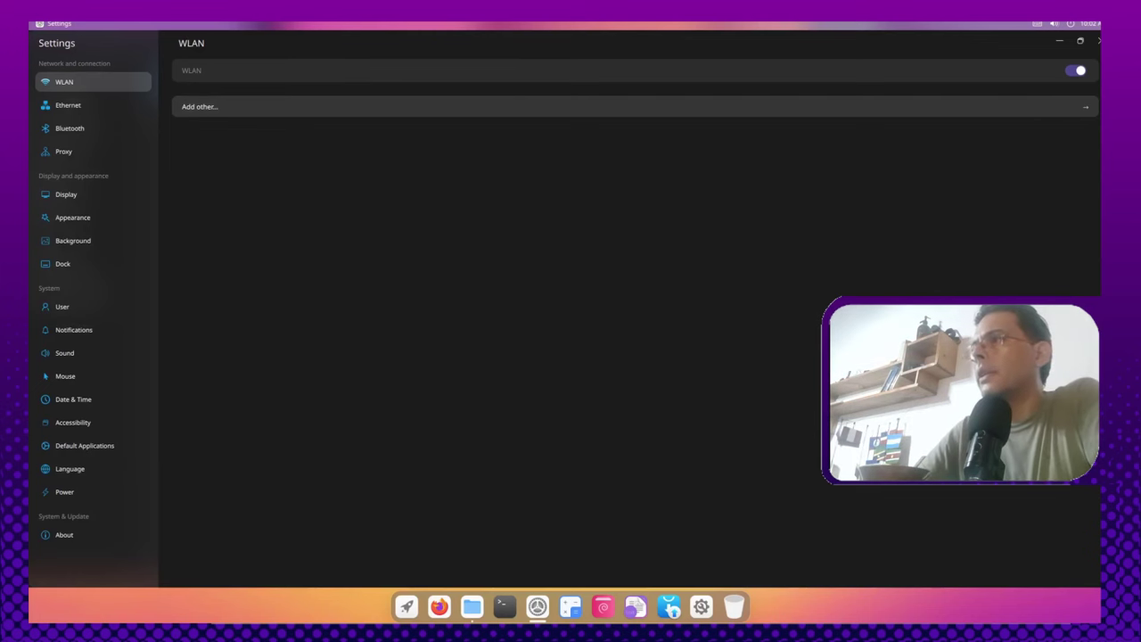
click(1098, 41)
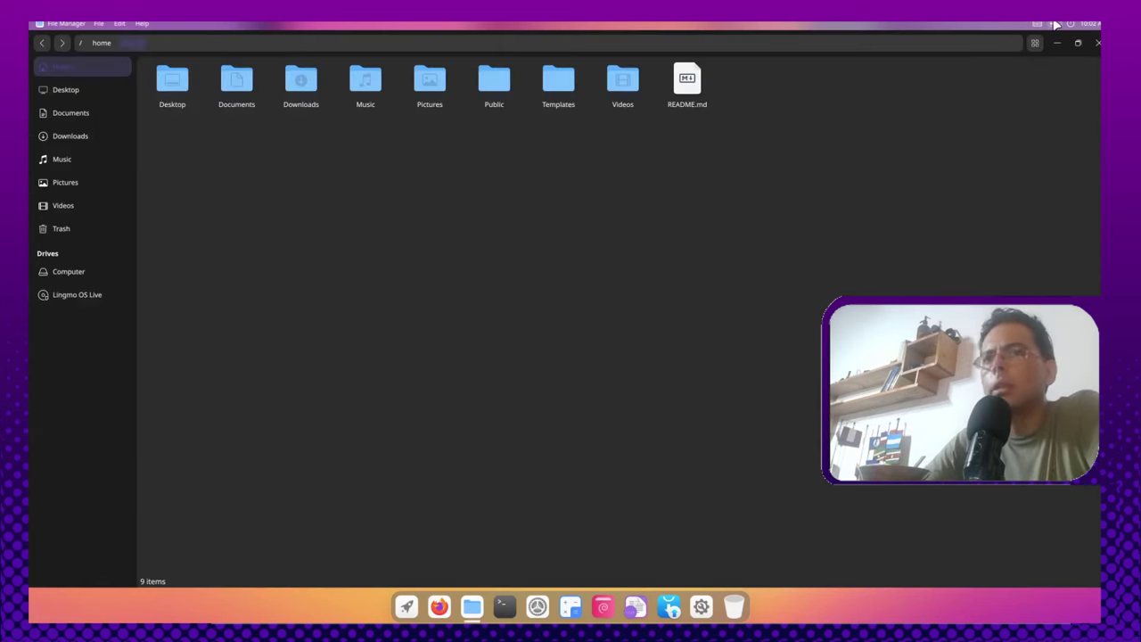
Step: Browse the File menu and view-mode options, keep icon view, and close the file manager
click(98, 24)
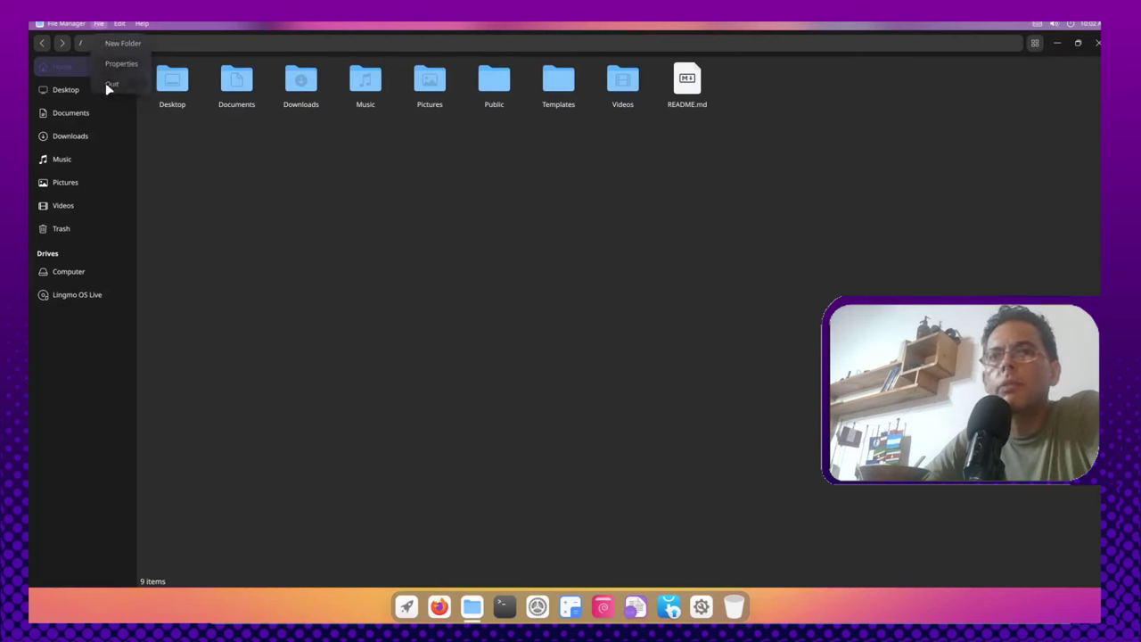
key(Escape)
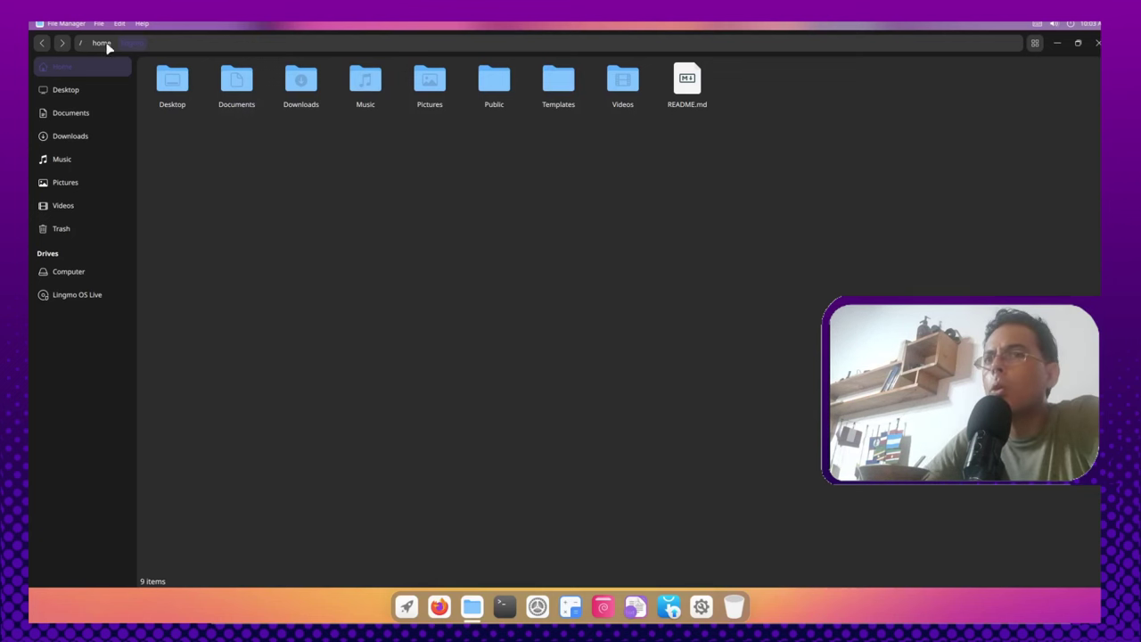
click(1038, 43)
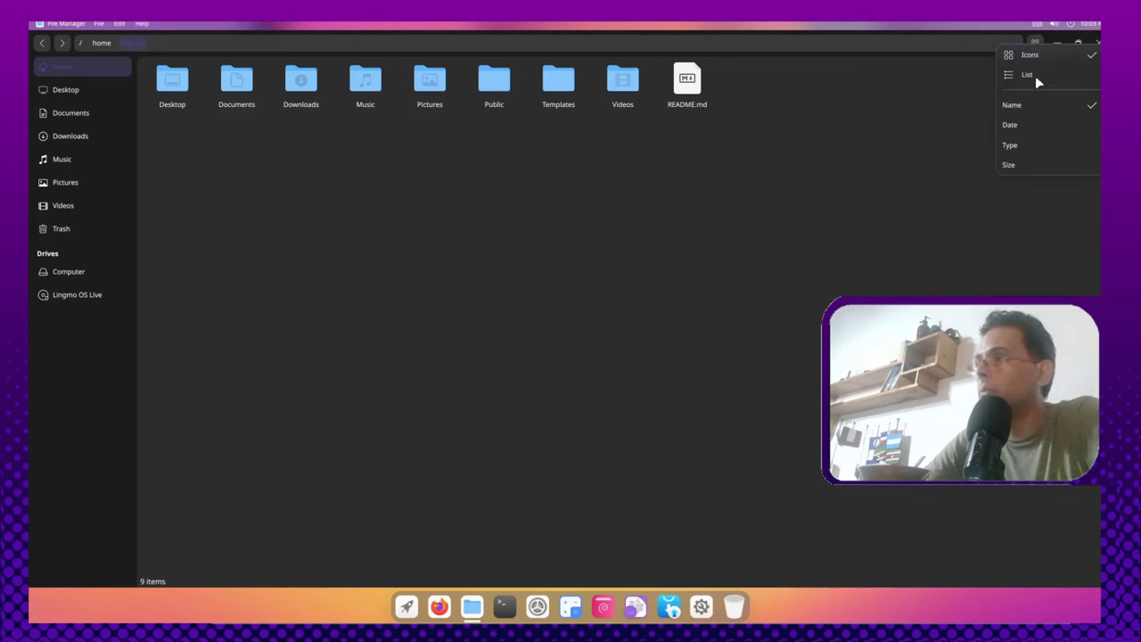
click(909, 166)
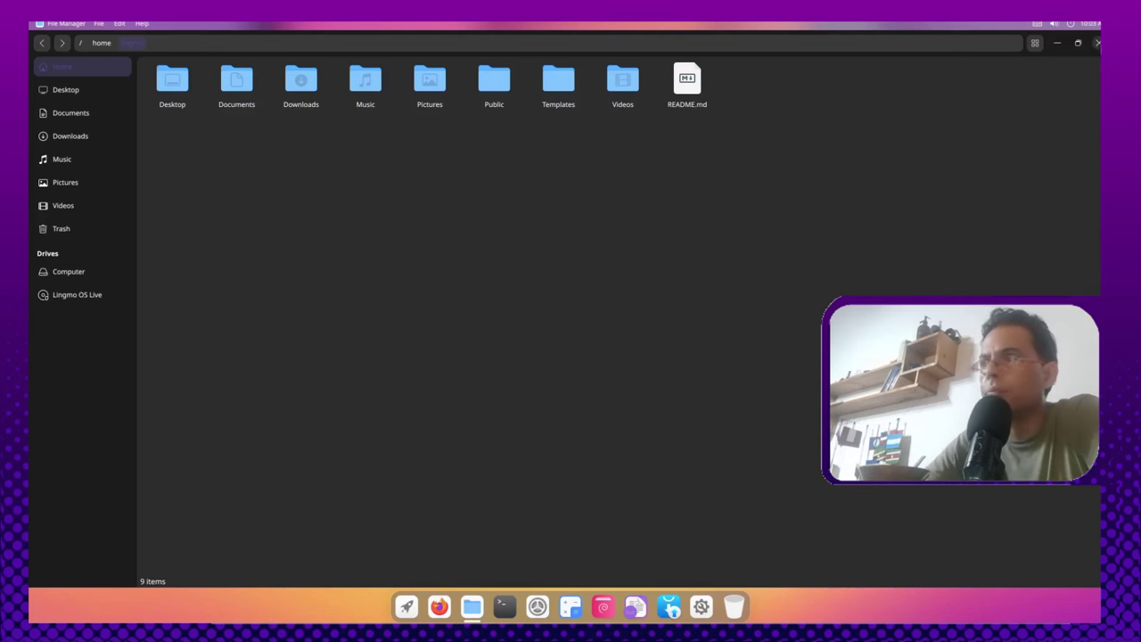
click(1098, 43)
Step: Choose Change background from the desktop's right-click menu to see the wallpaper choices
right_click(627, 265)
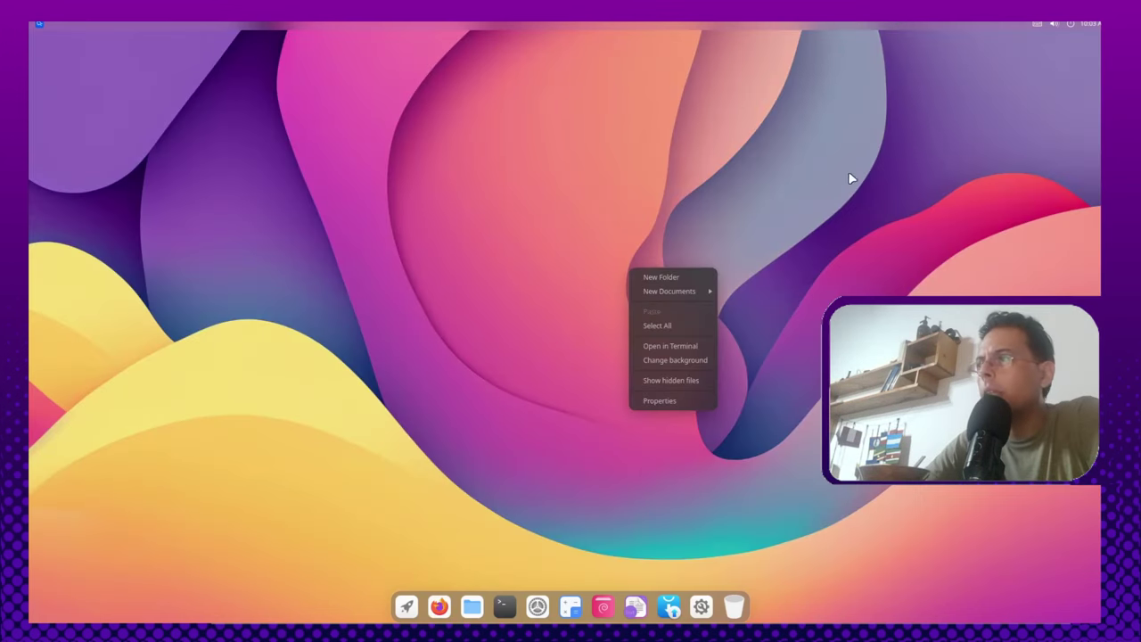
click(852, 178)
right_click(399, 373)
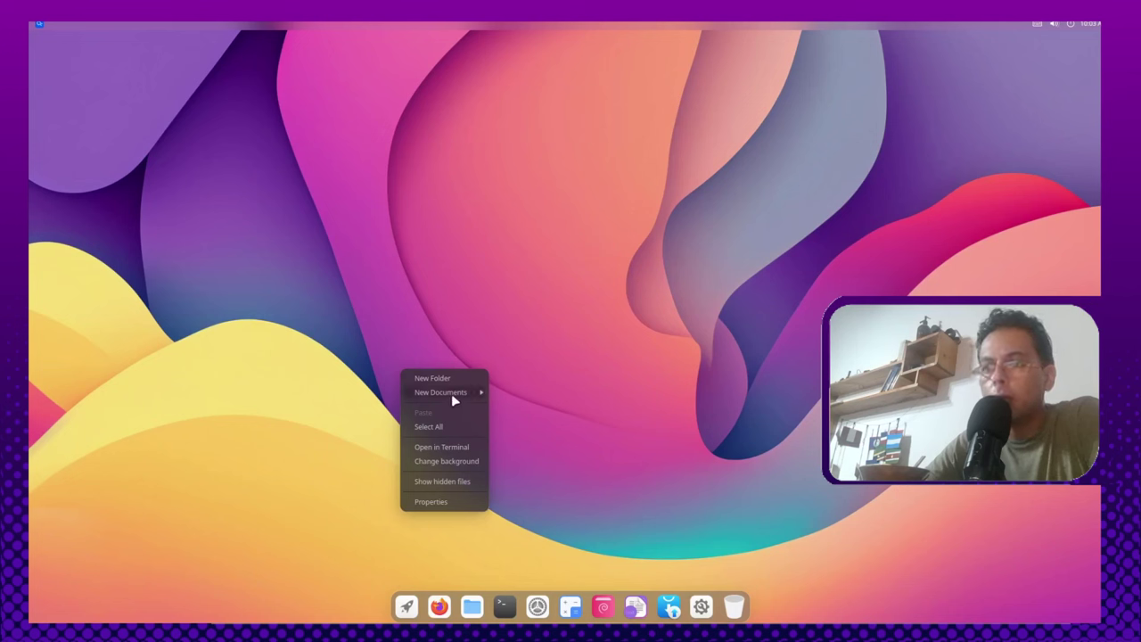
mouse_move(454, 392)
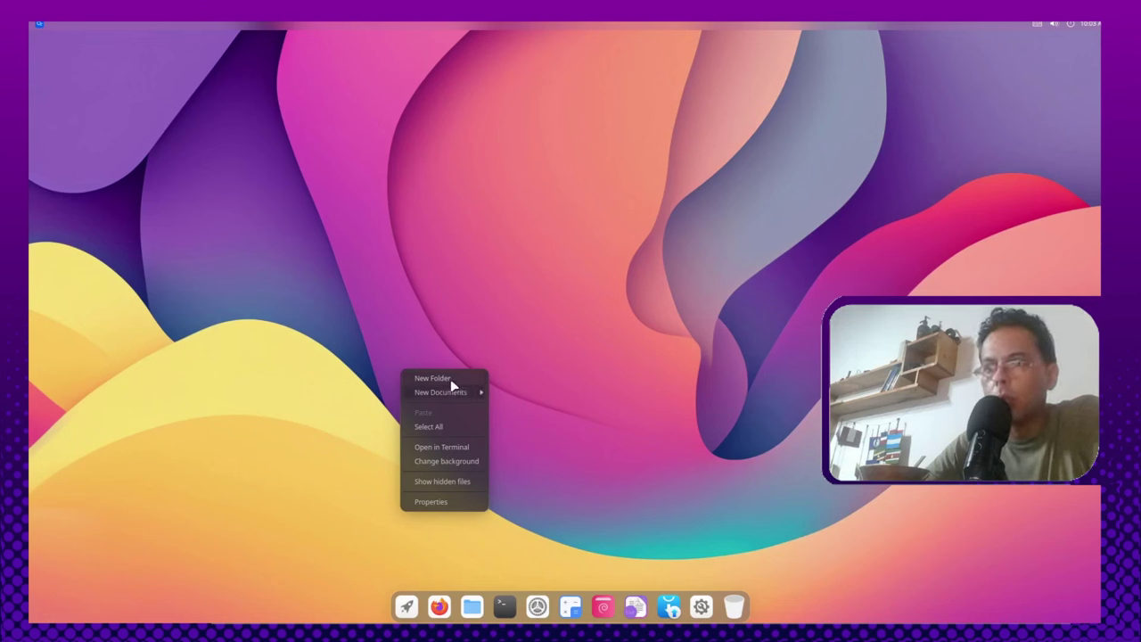
click(455, 462)
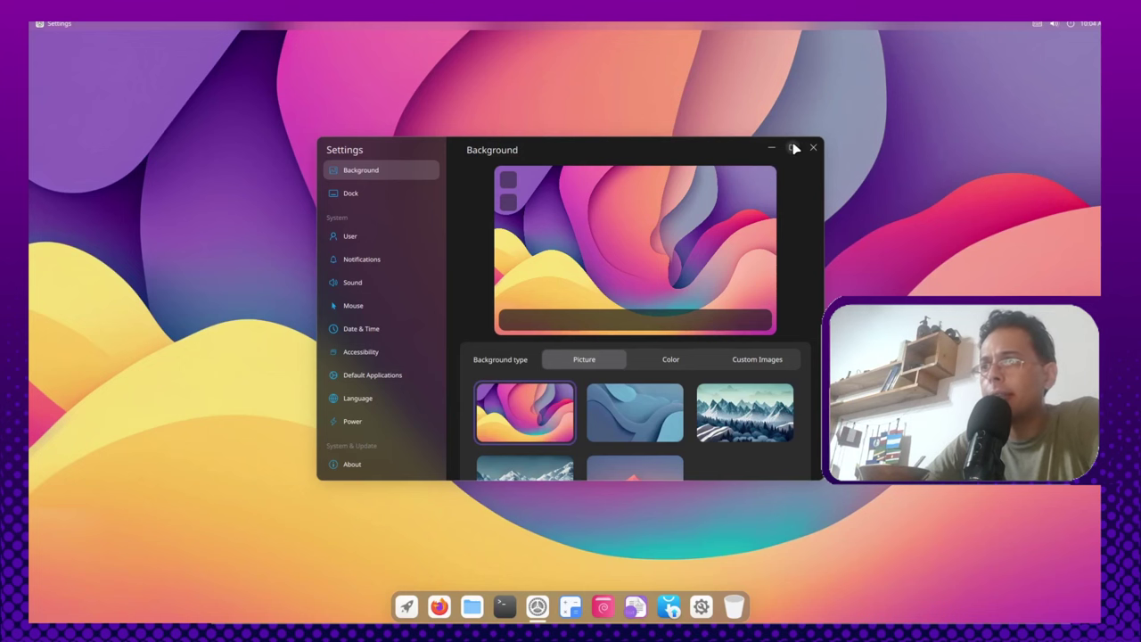
Step: Maximize Settings and browse the WLAN, Ethernet, Bluetooth, Proxy, Display and Appearance pages
click(793, 148)
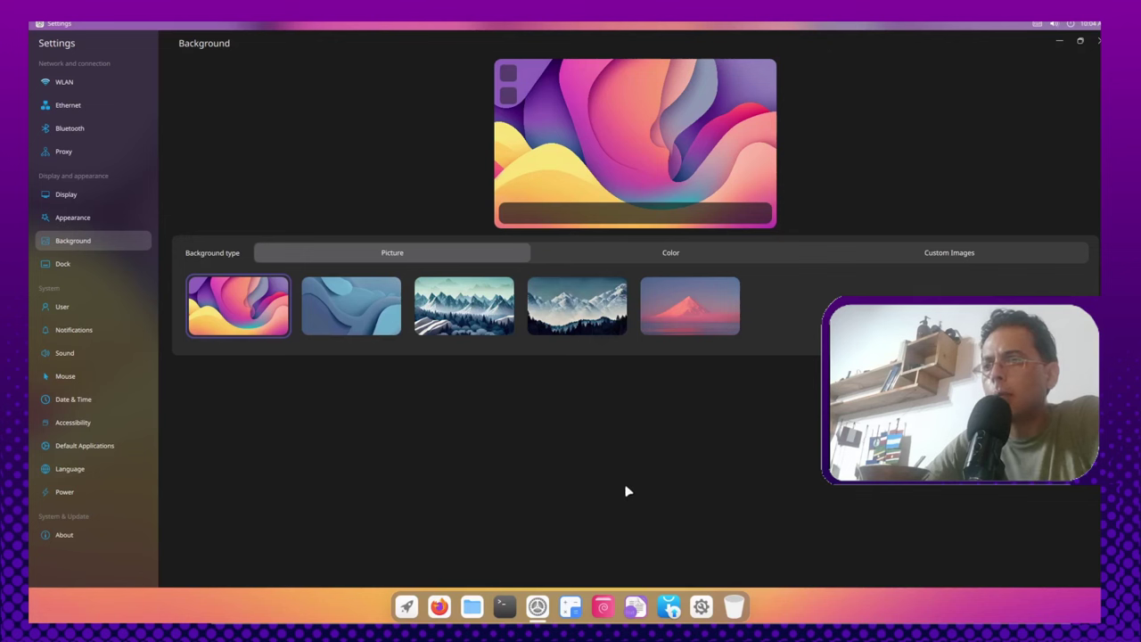
click(97, 84)
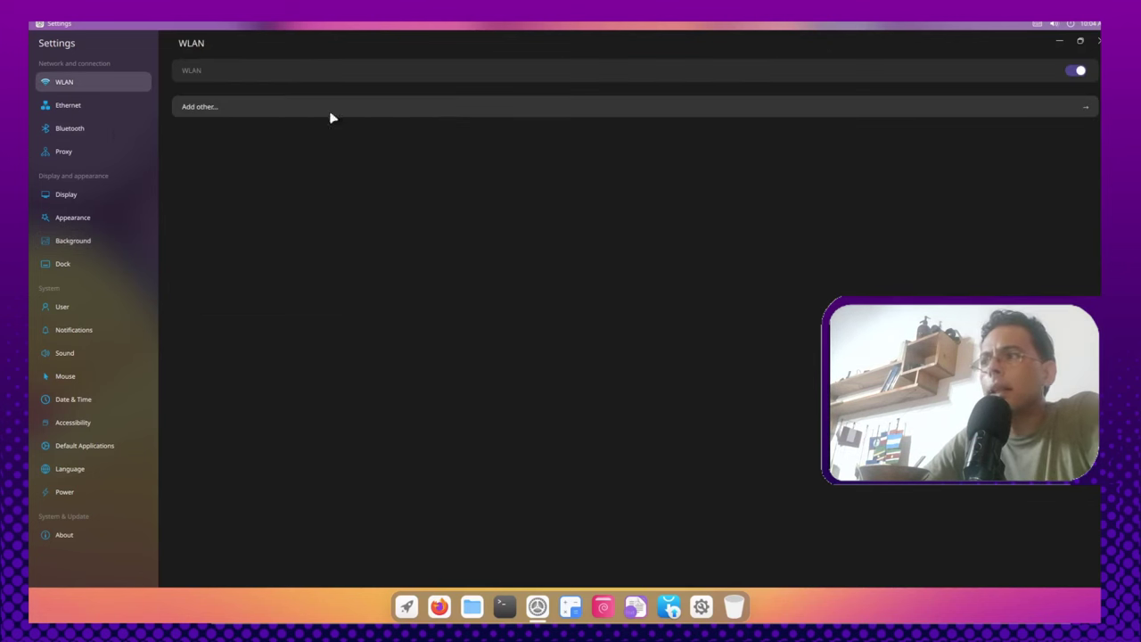
click(82, 102)
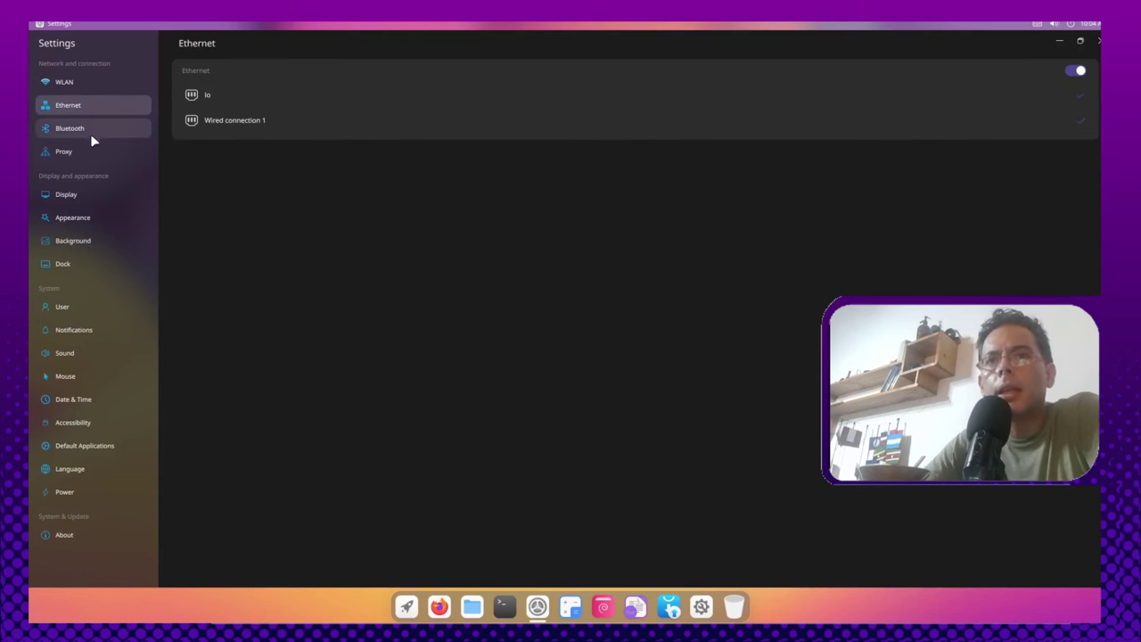
click(91, 134)
click(101, 155)
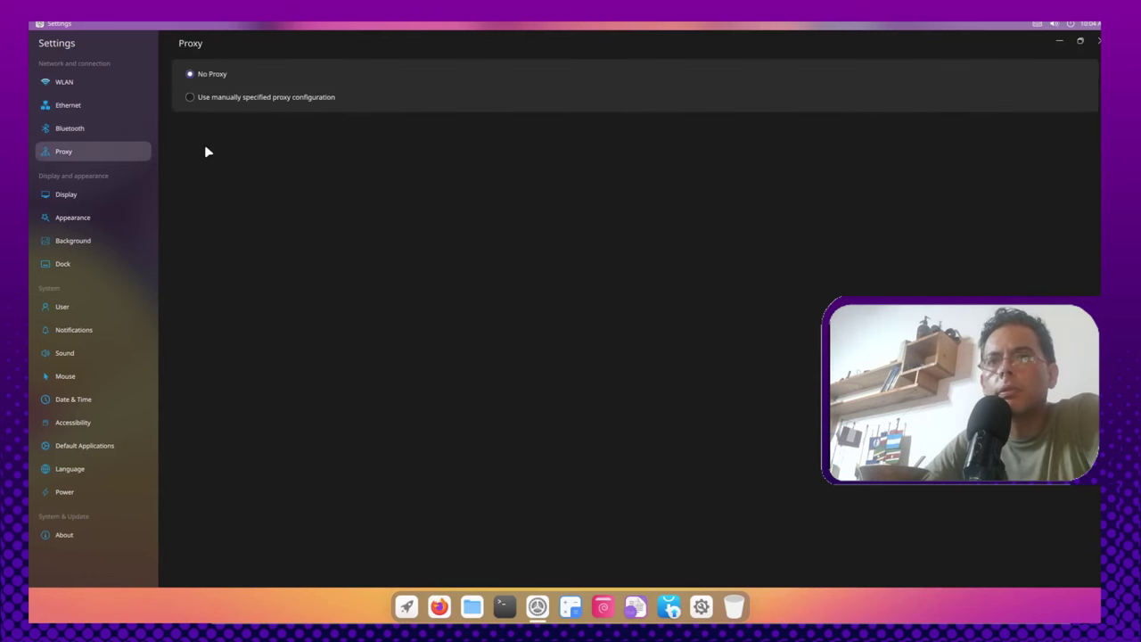
click(106, 193)
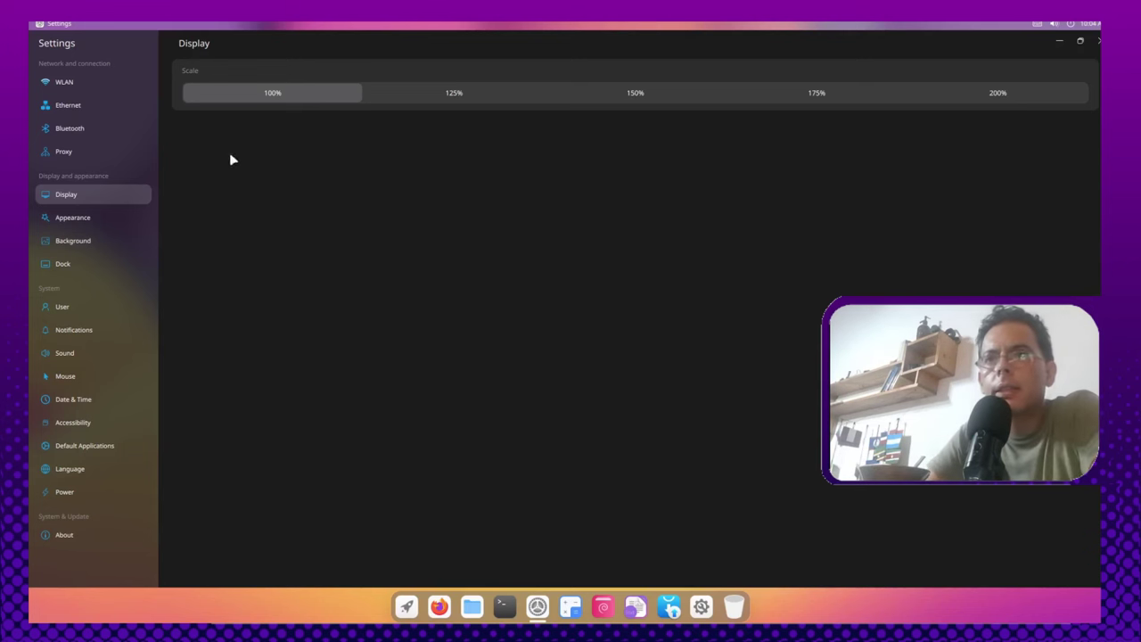
click(124, 216)
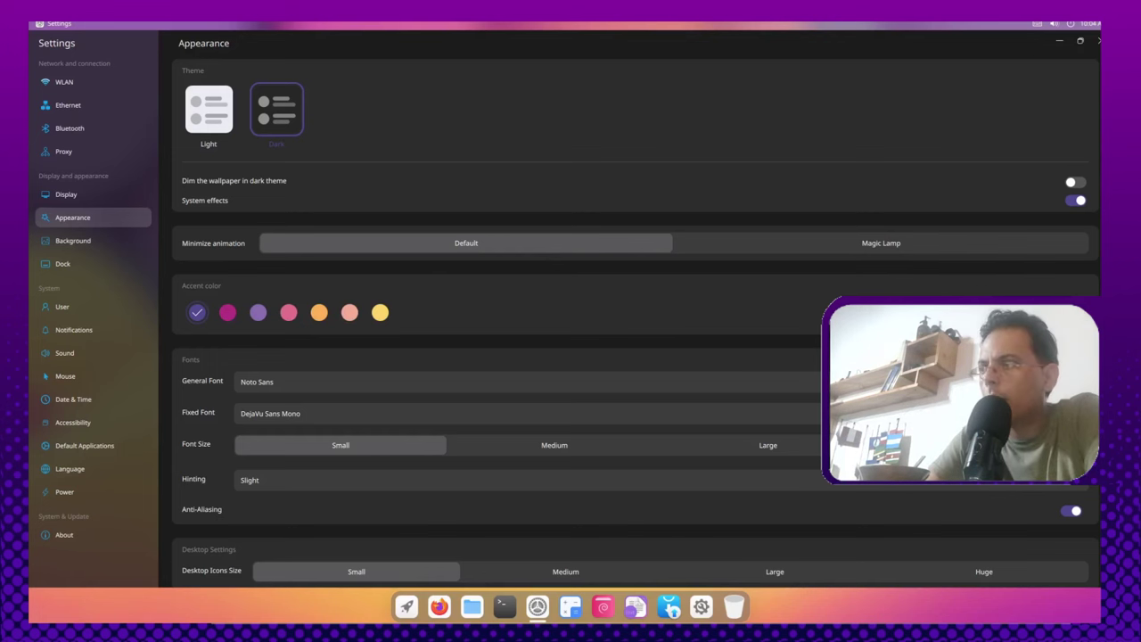
Step: Scroll down the Appearance page, then switch to the Background wallpaper page
scroll(515, 446, down, 1)
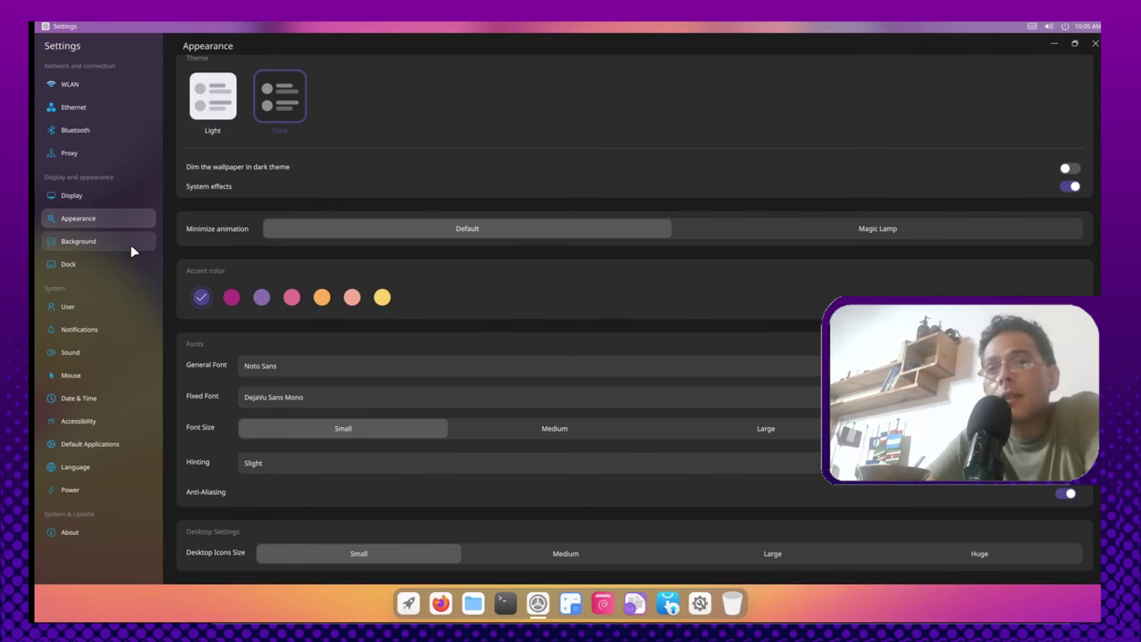
click(130, 244)
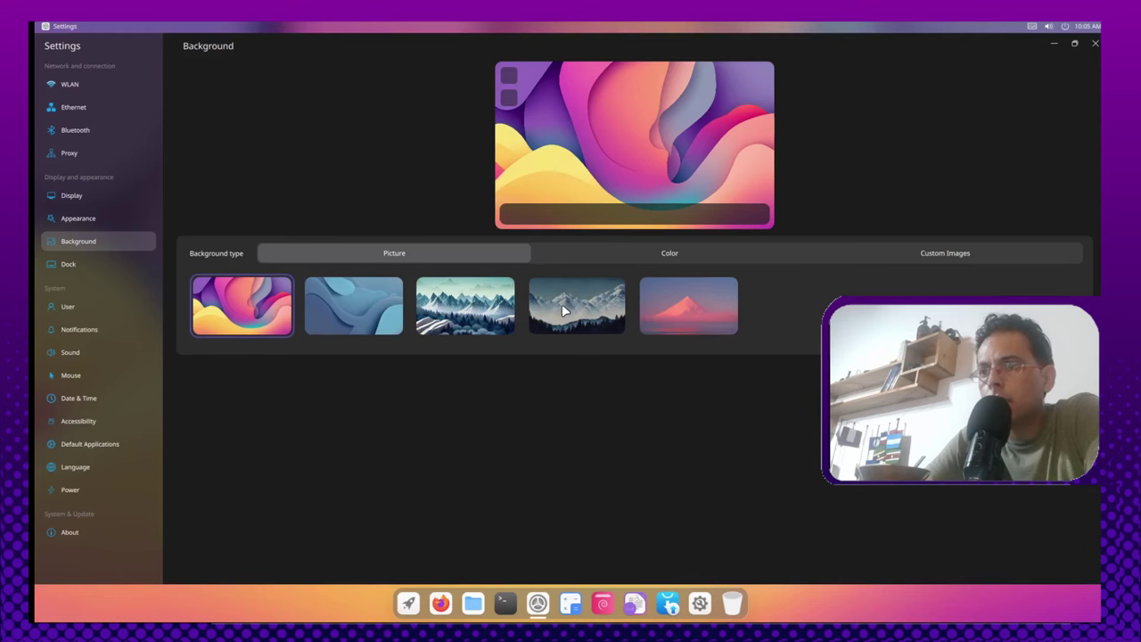
Step: Pick the snowy mountain picture as wallpaper and check it on the desktop
click(568, 312)
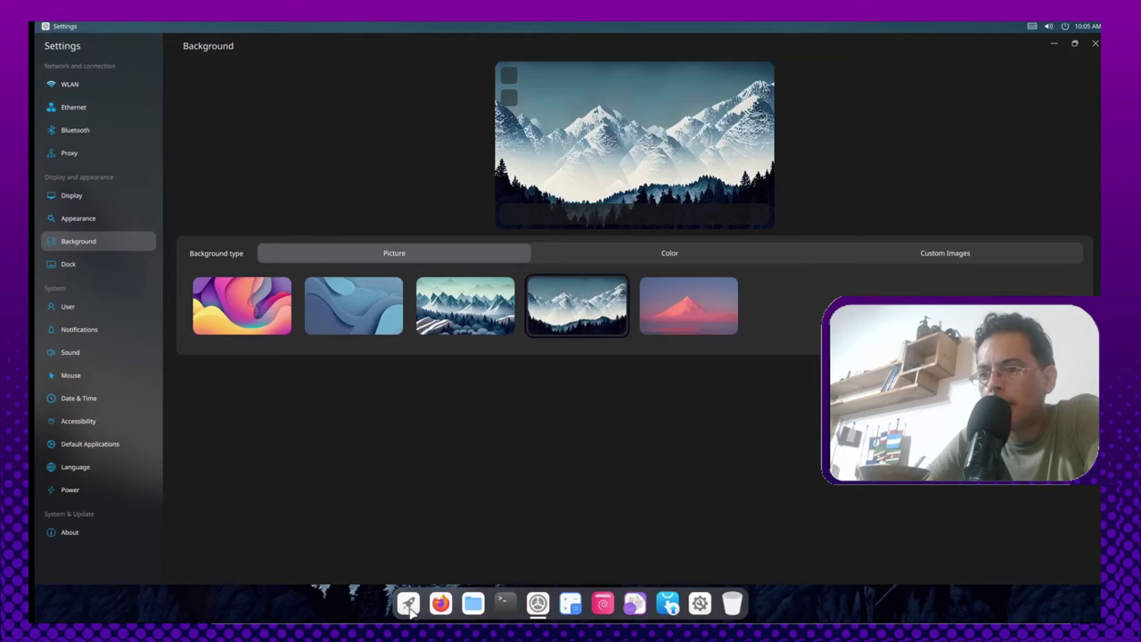
click(536, 605)
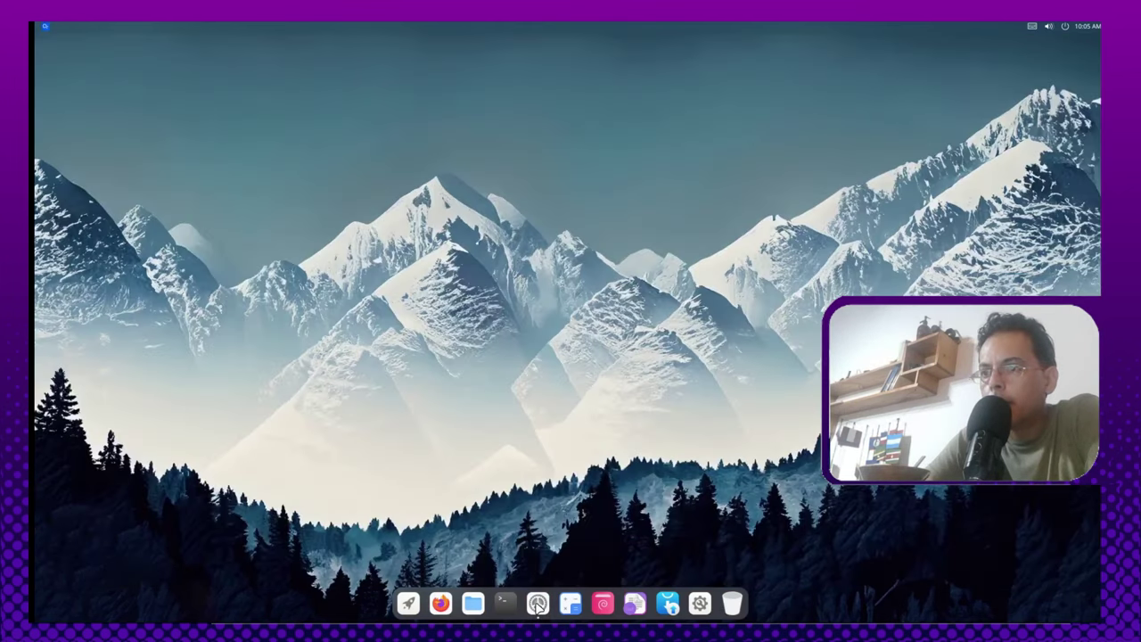
click(536, 605)
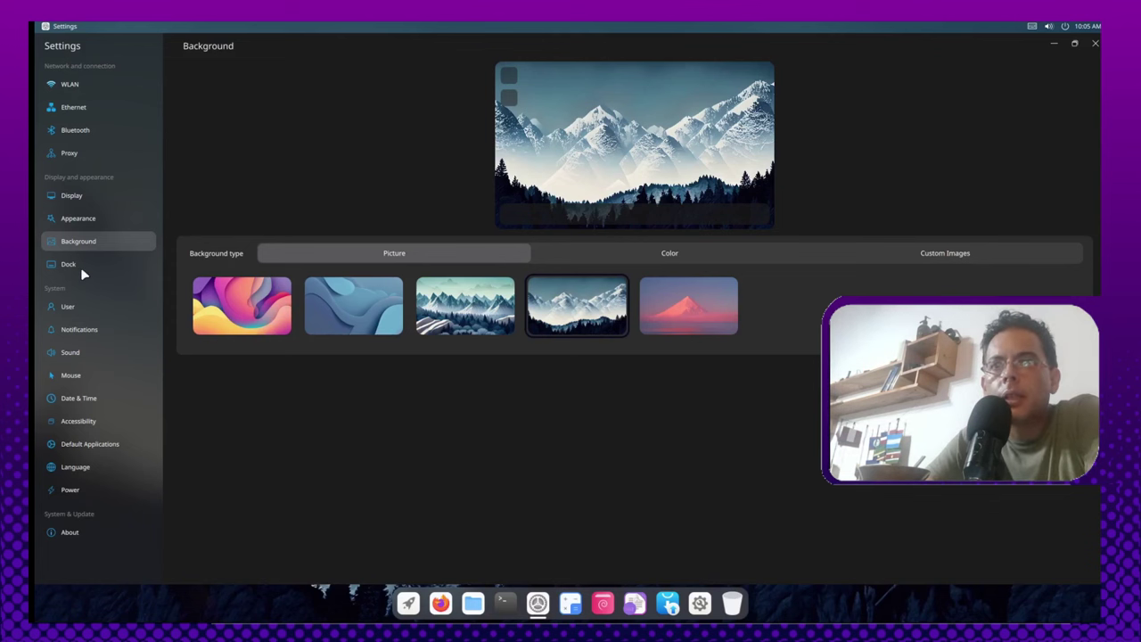
Step: Try dock styles and positions, settling on a centred bottom dock that isn't always shown
click(81, 266)
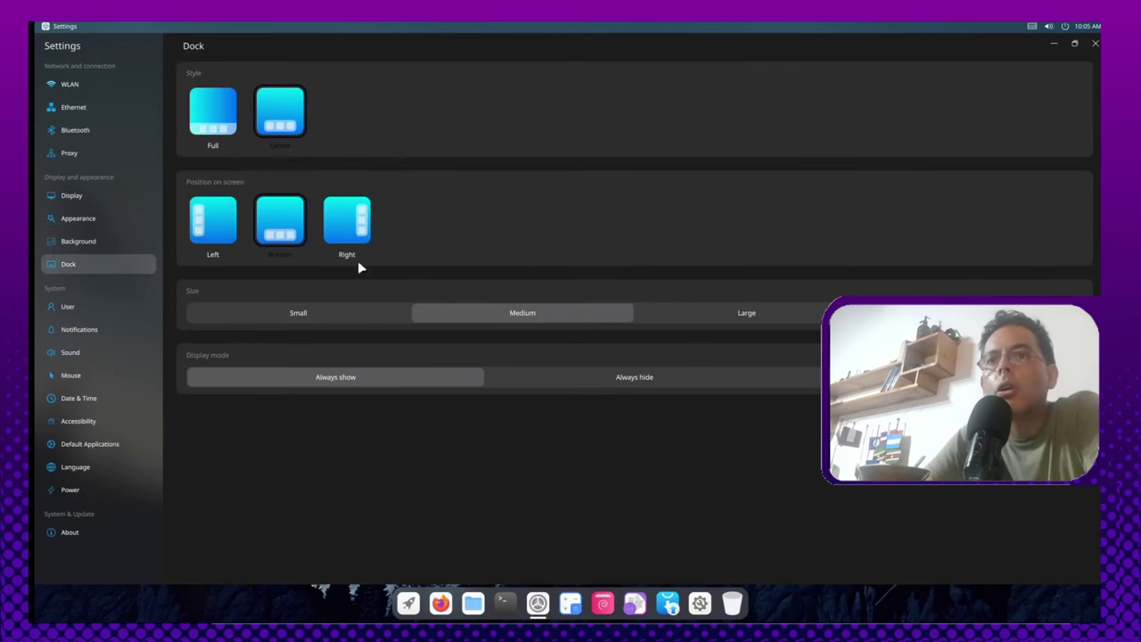
click(222, 104)
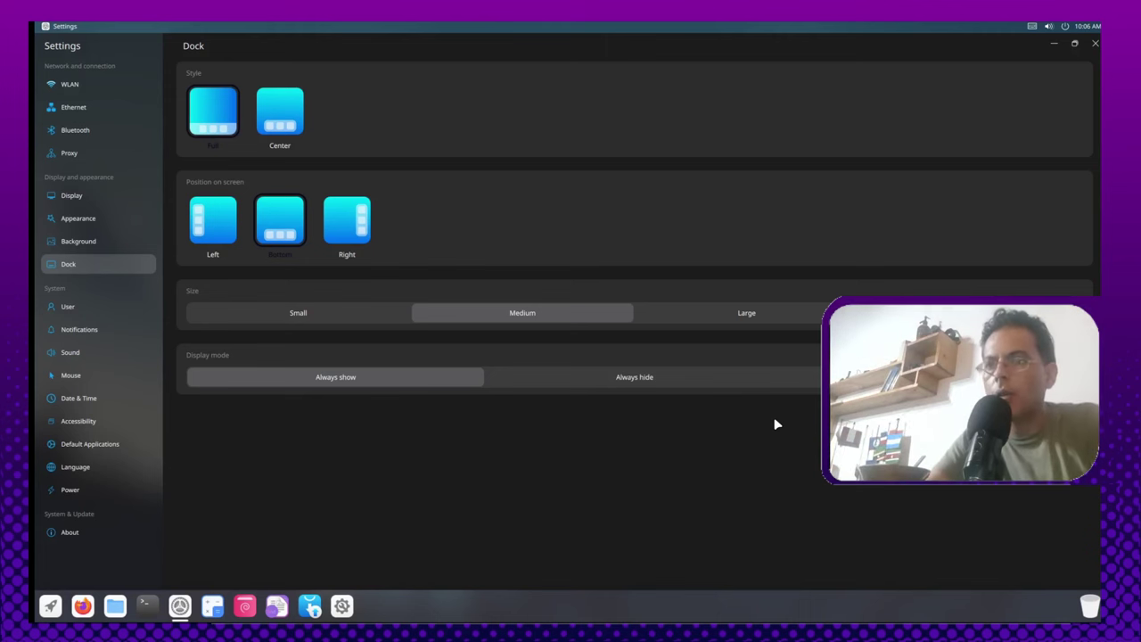
click(299, 110)
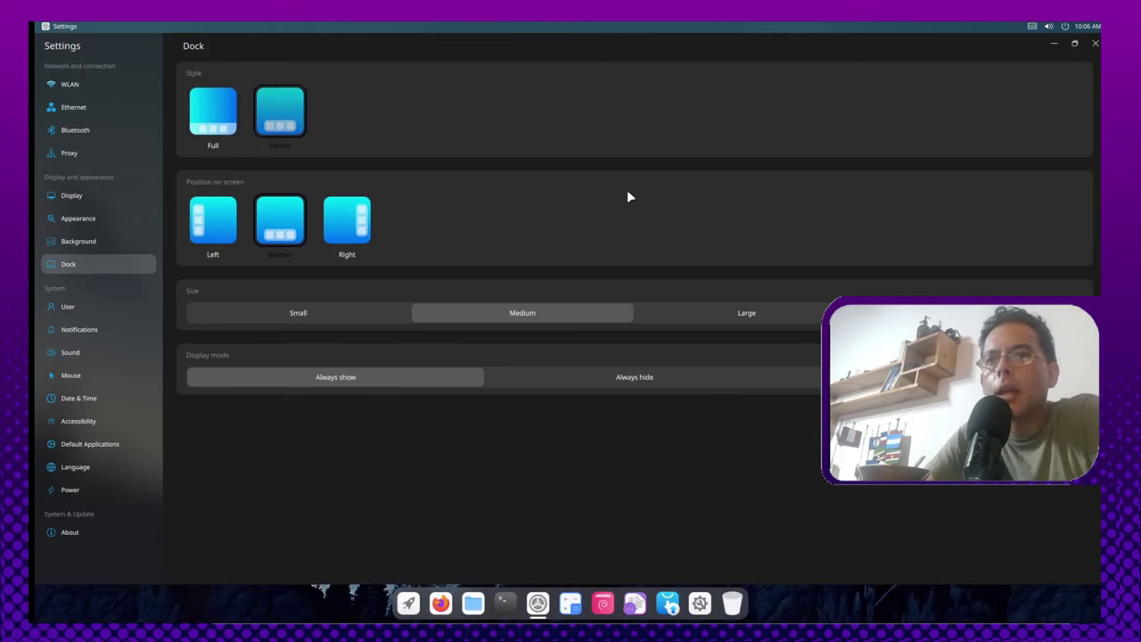
click(225, 230)
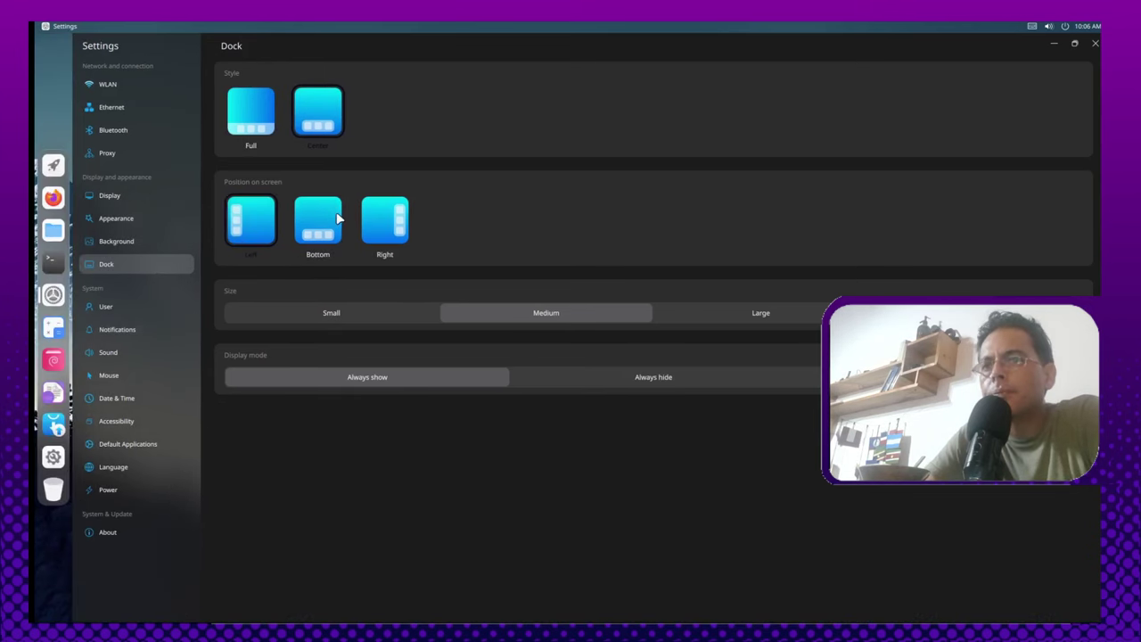
click(336, 218)
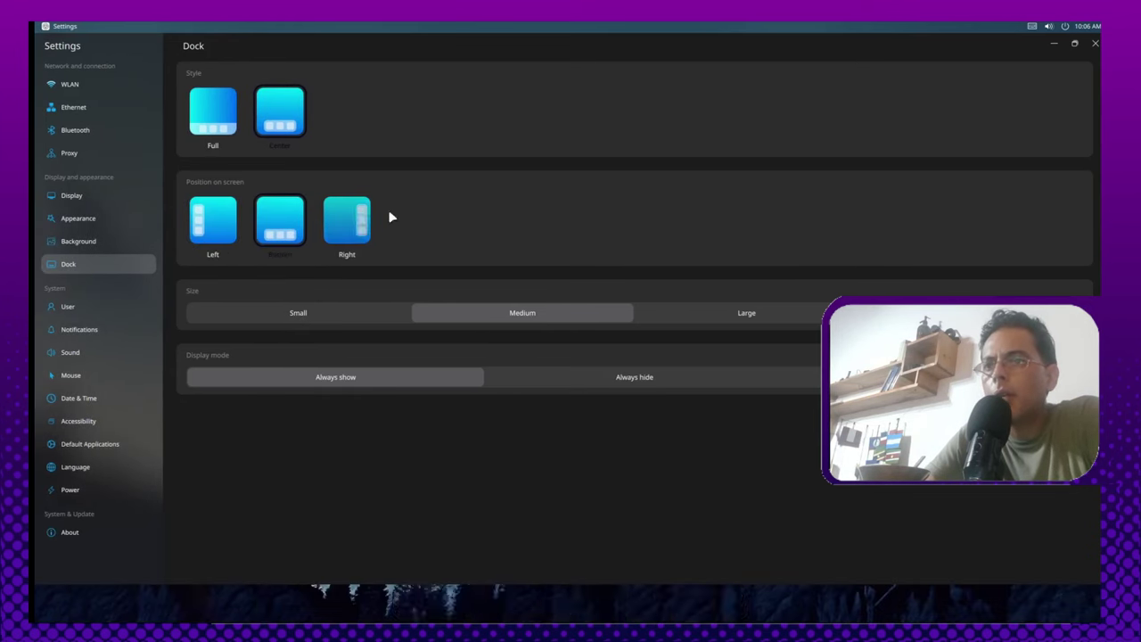
click(350, 221)
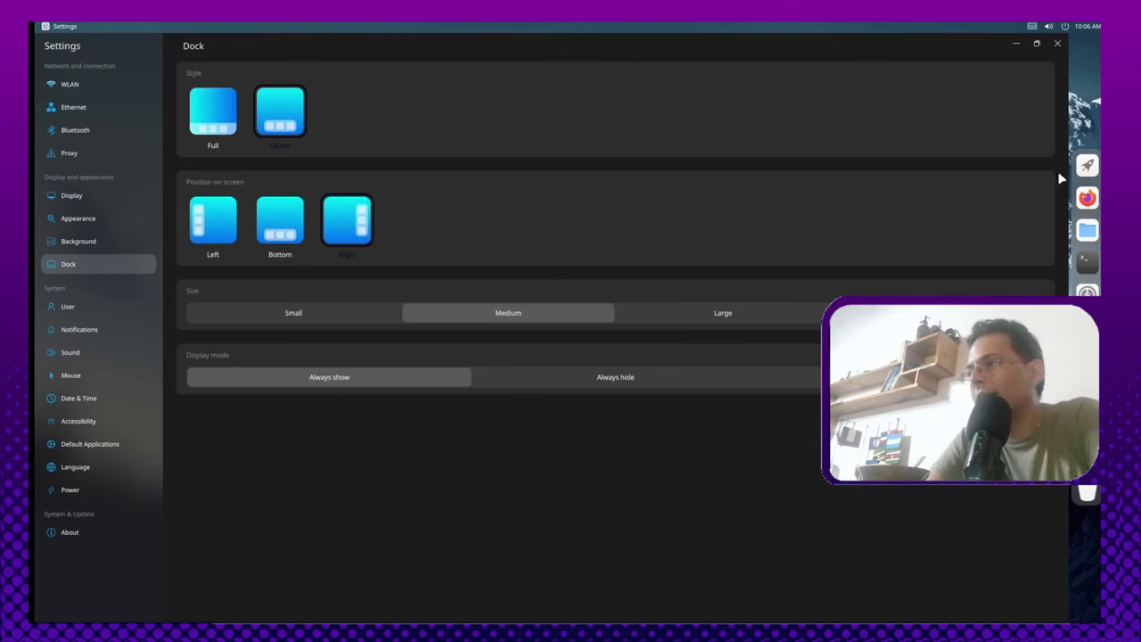
click(297, 238)
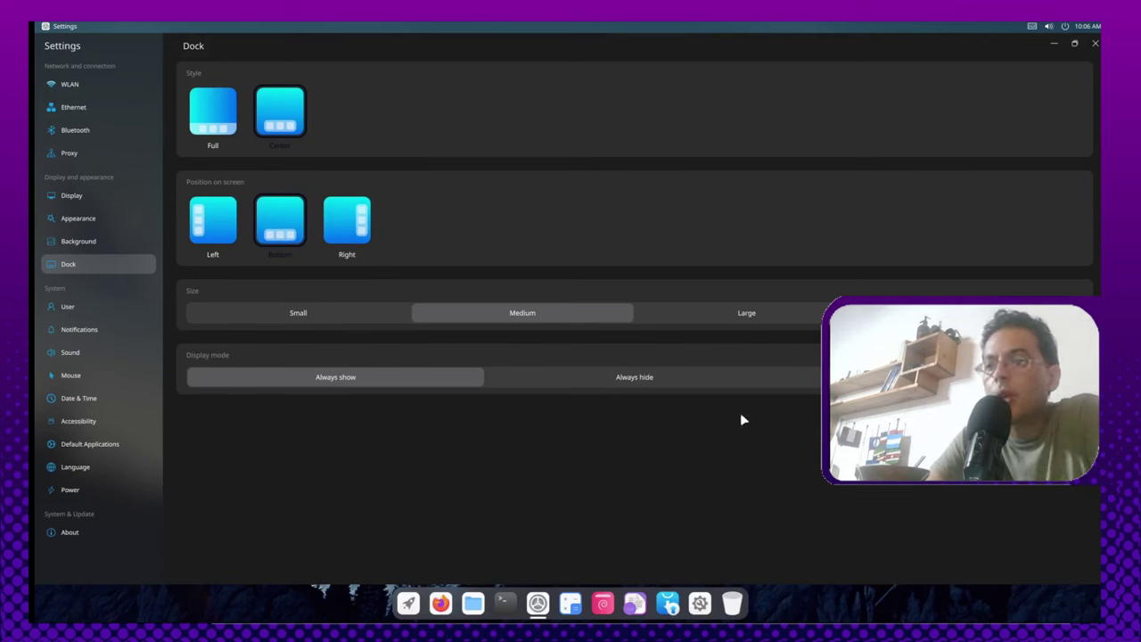
click(883, 376)
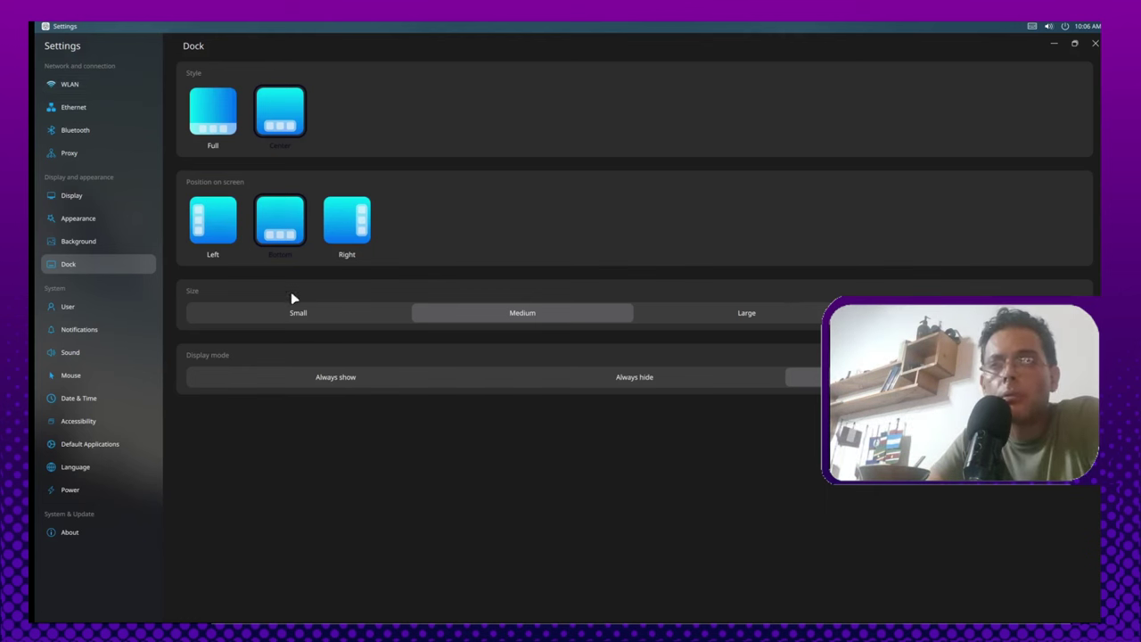
Step: Browse User, Notifications, Sound, Mouse, Date & Time, Accessibility, Default Applications and Power, ending on About
click(111, 306)
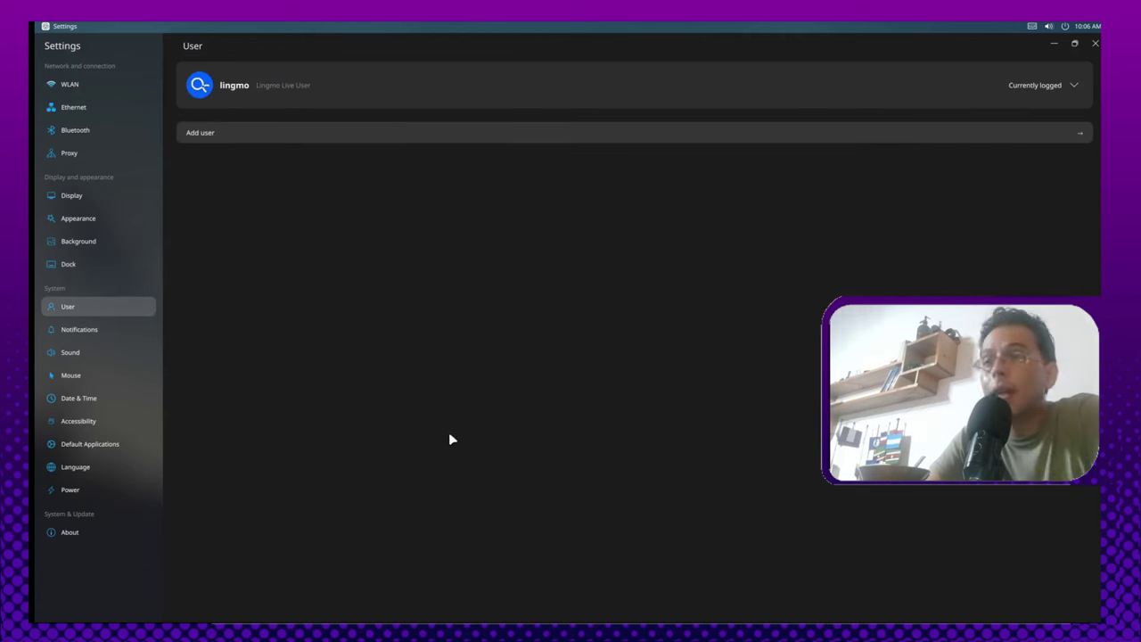
click(58, 329)
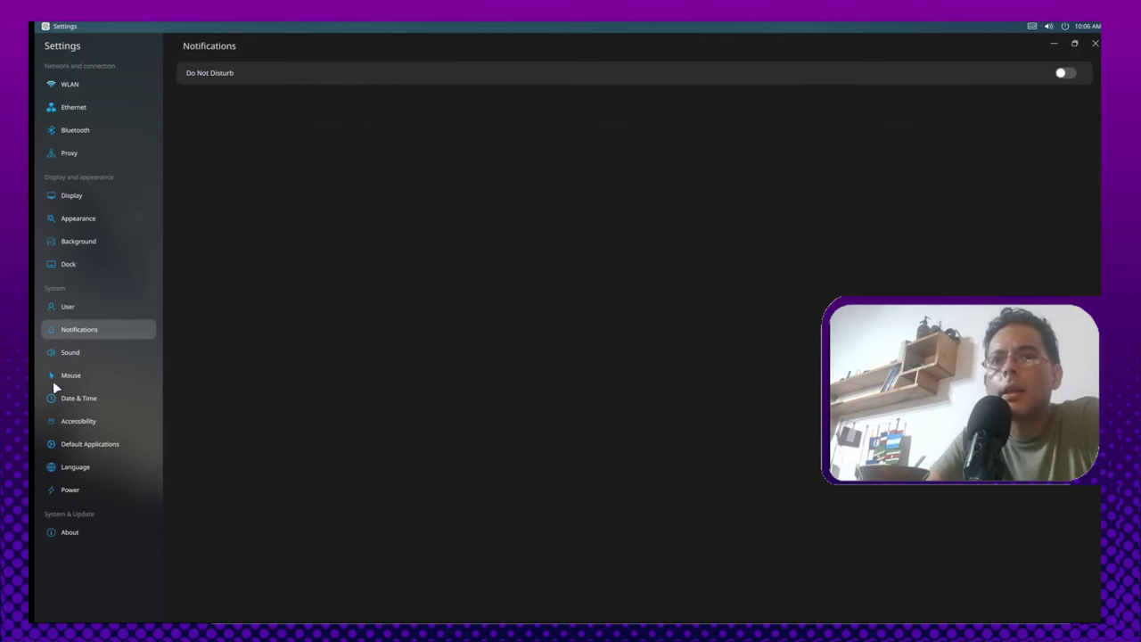
click(72, 351)
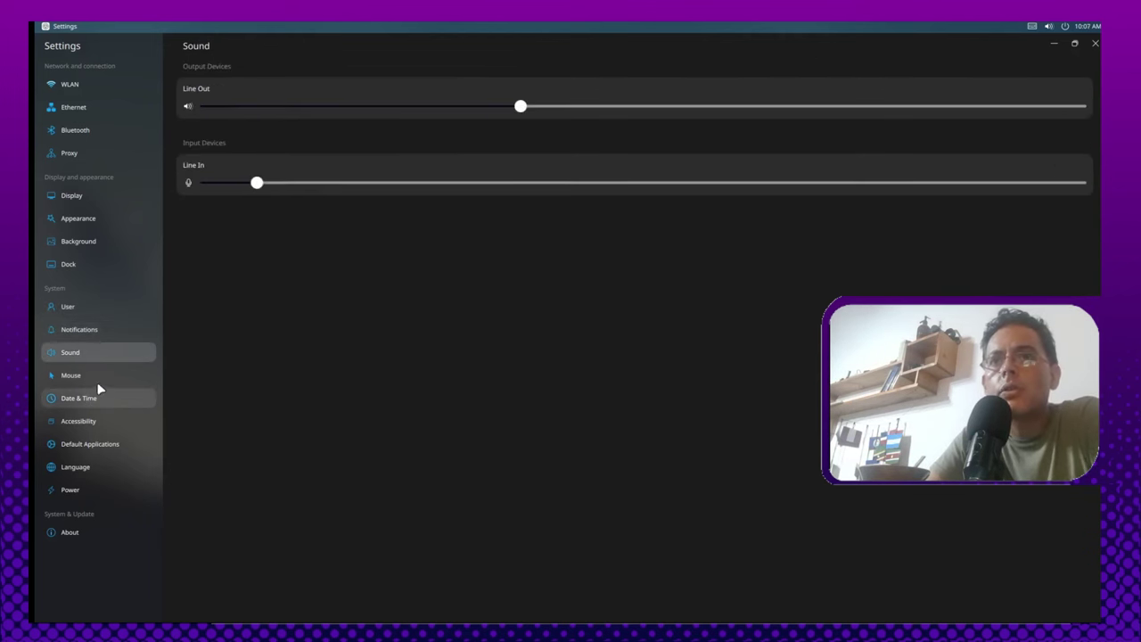
click(107, 376)
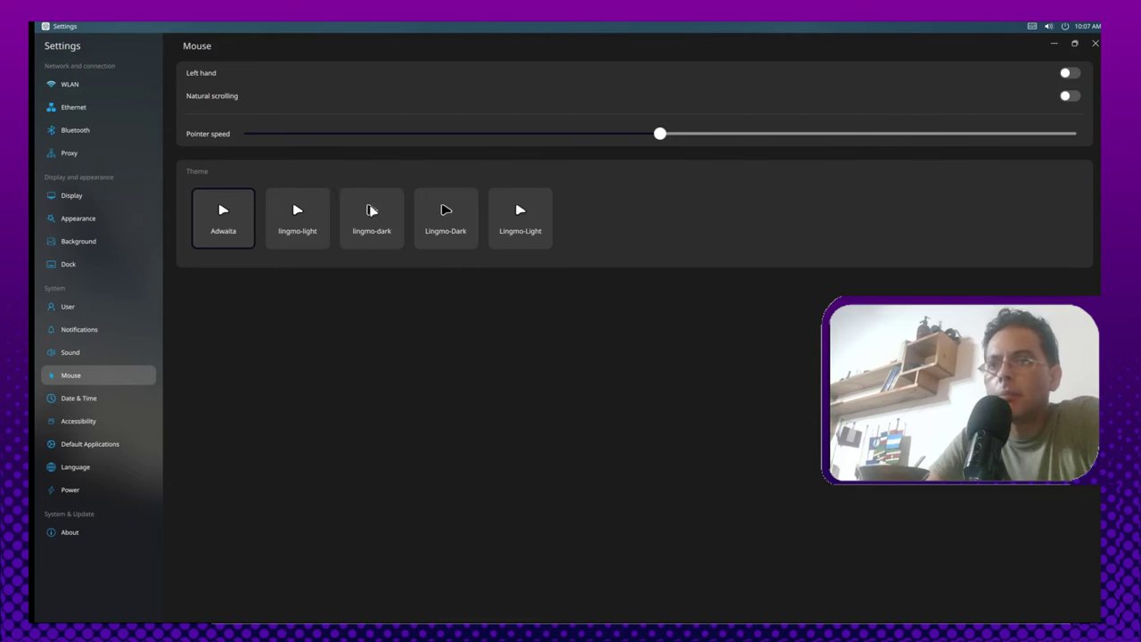
click(74, 402)
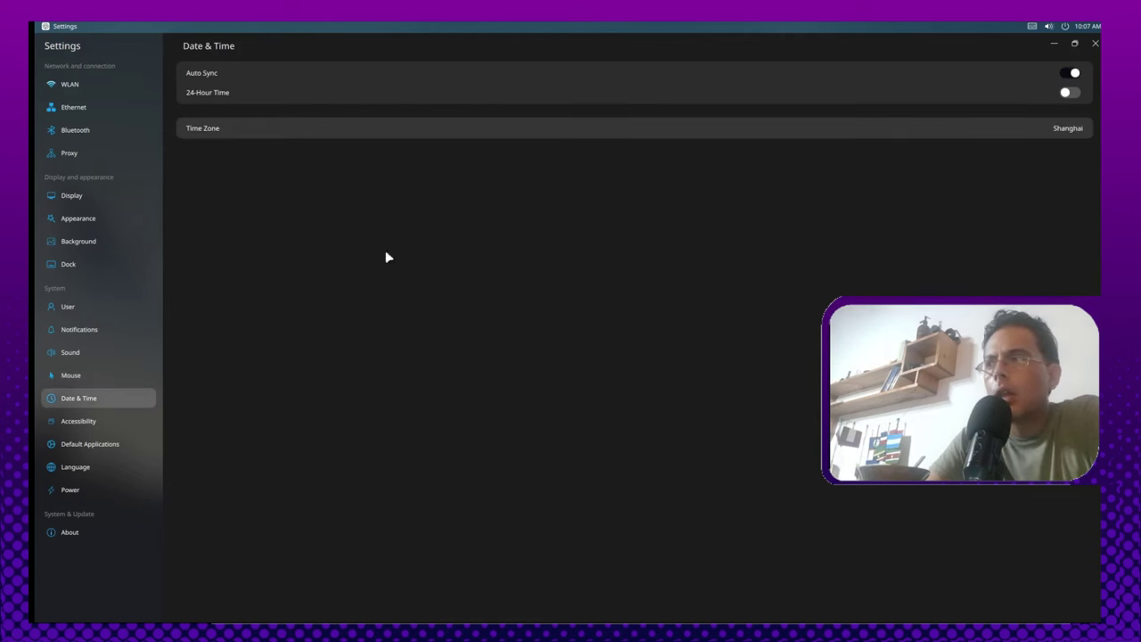
click(113, 420)
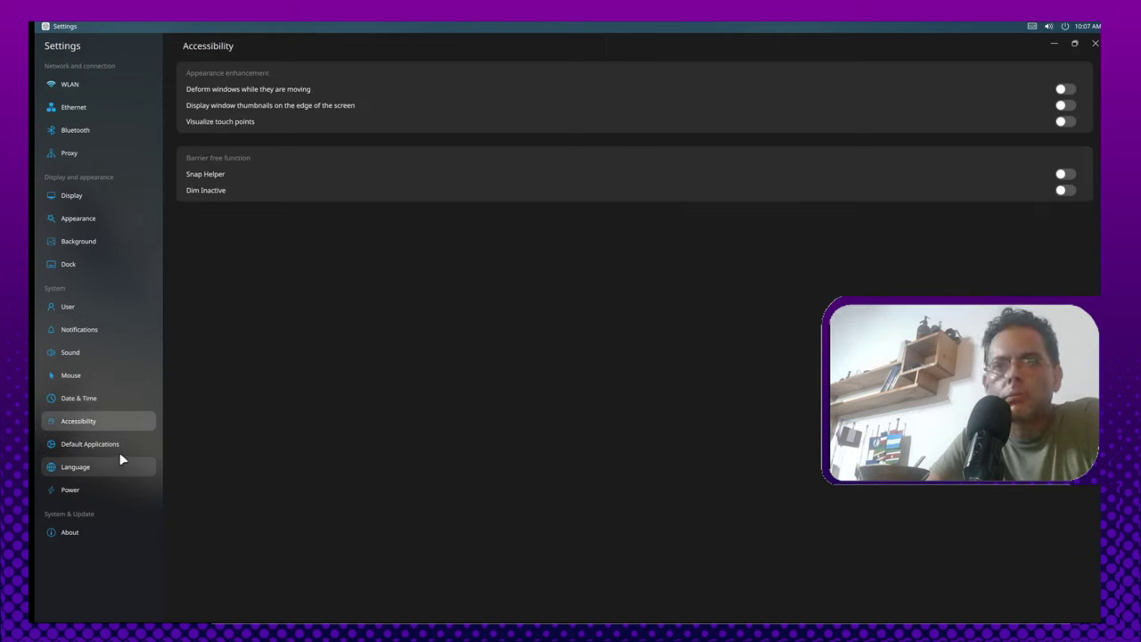
click(111, 451)
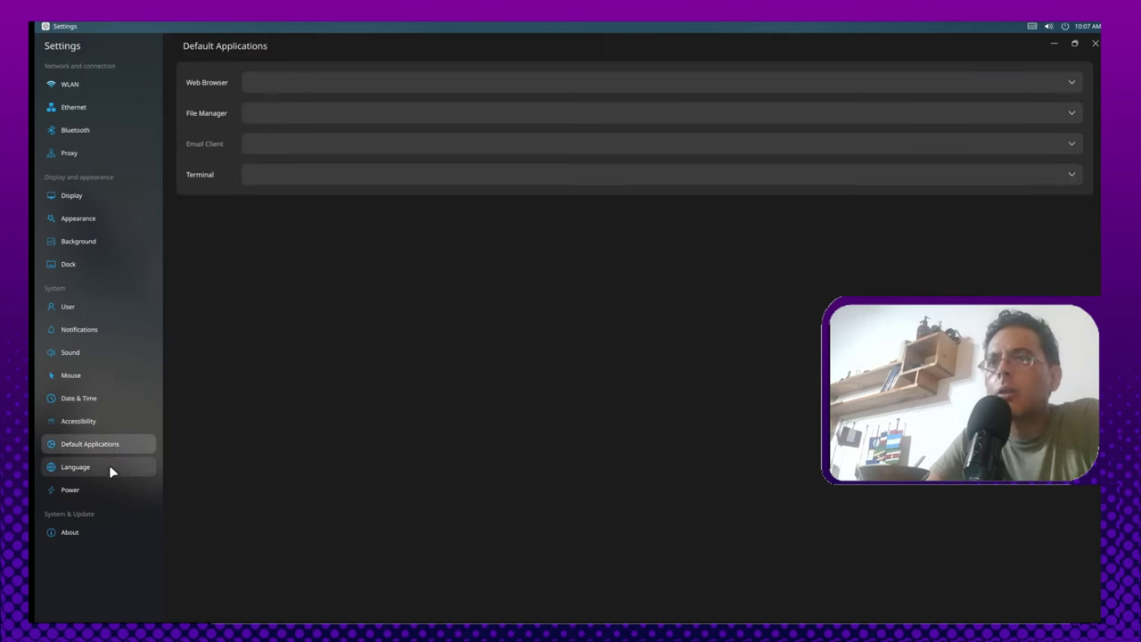
click(71, 490)
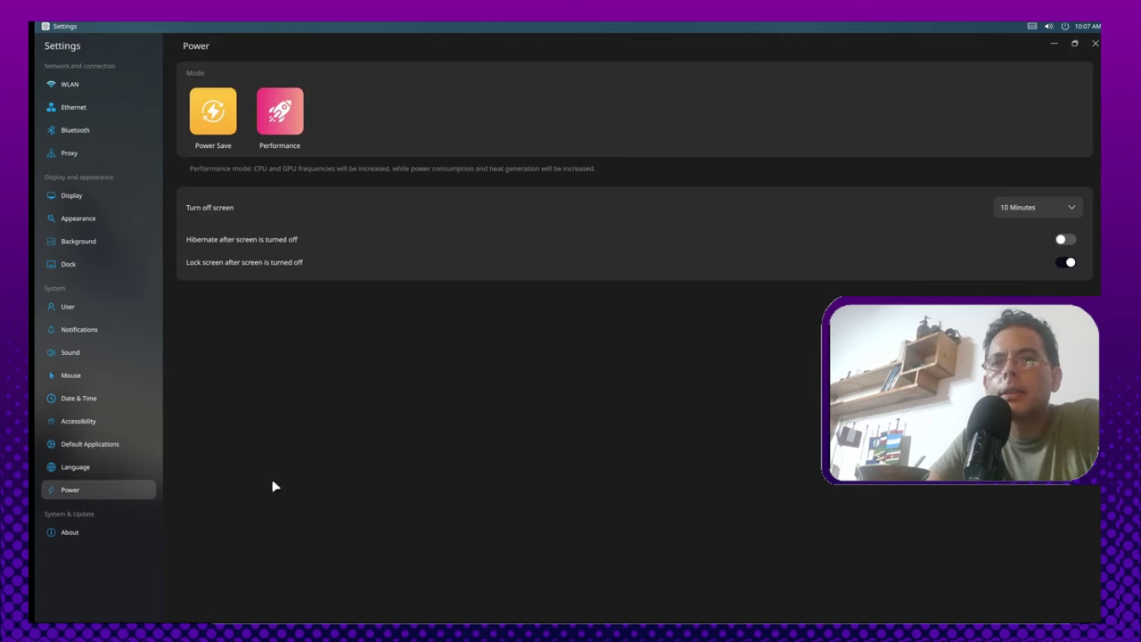
click(49, 531)
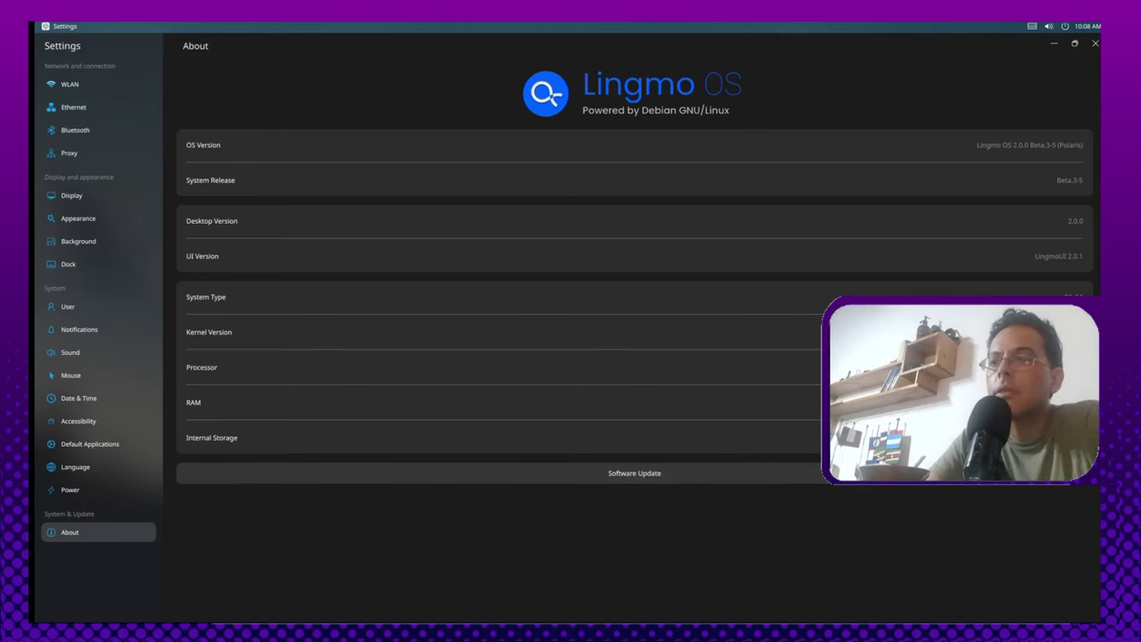
Step: Close the Settings window
click(1094, 43)
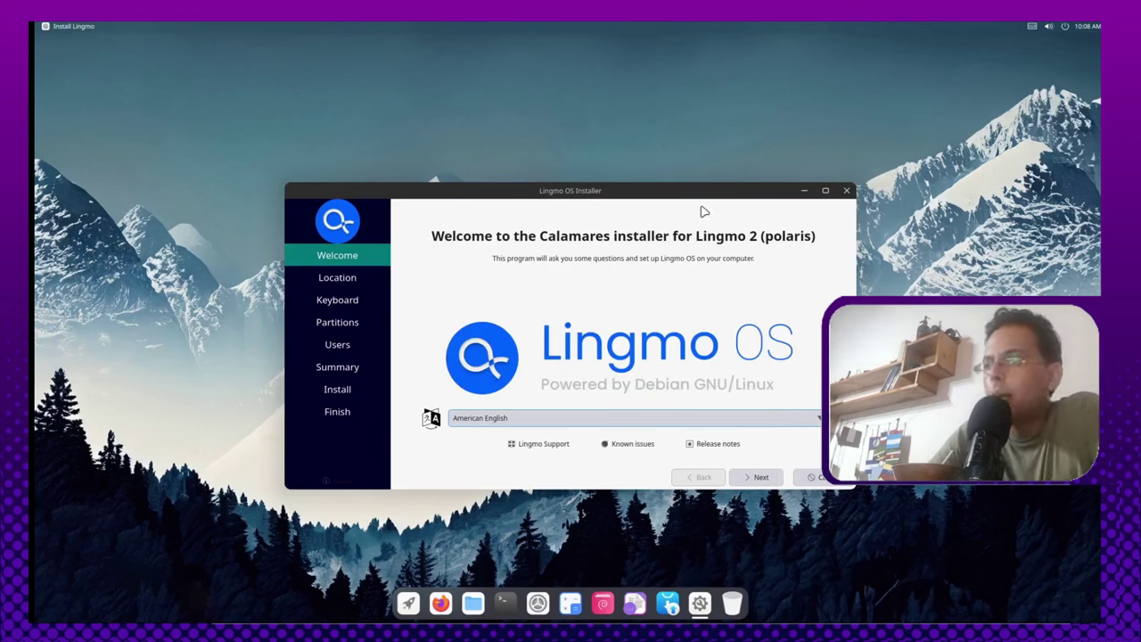
Step: Switch the installer language to español (Argentina)
click(654, 424)
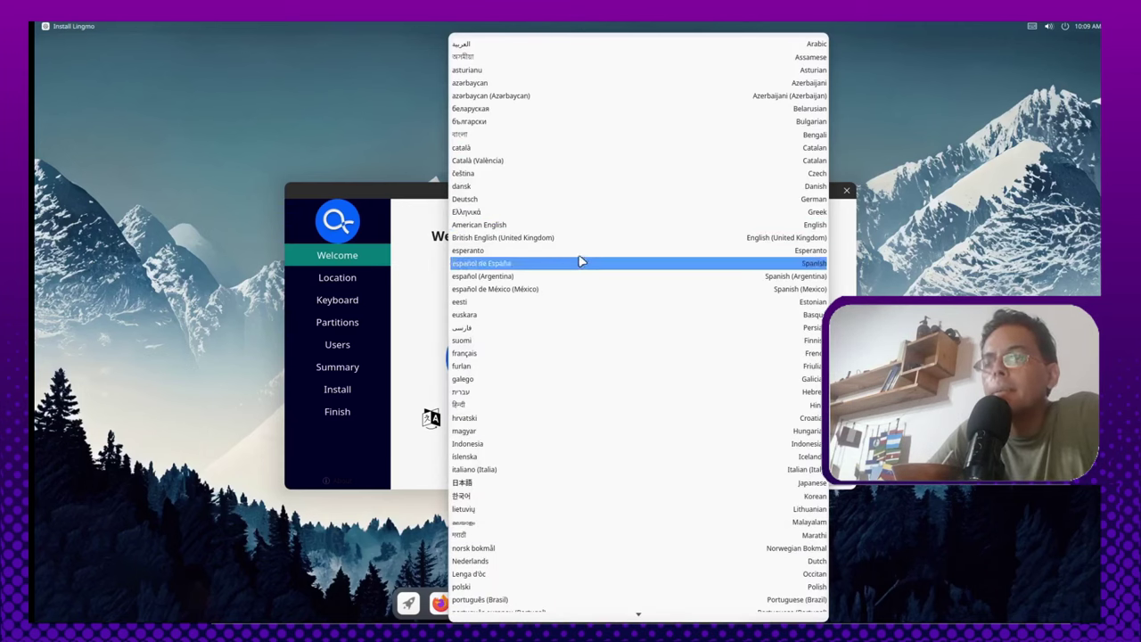
click(553, 281)
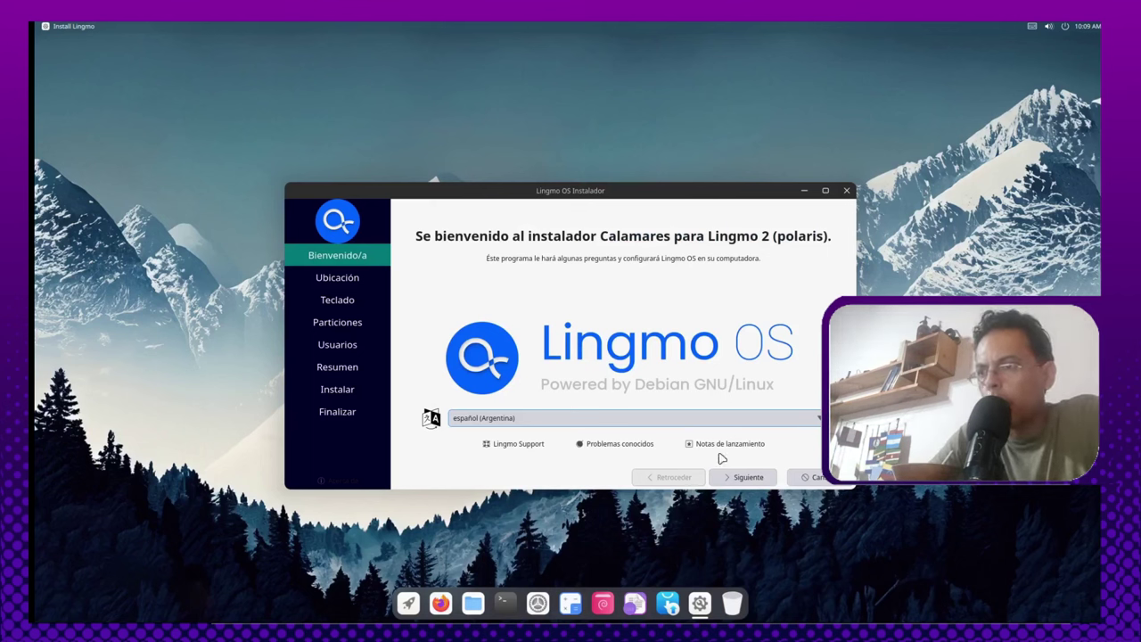
click(738, 478)
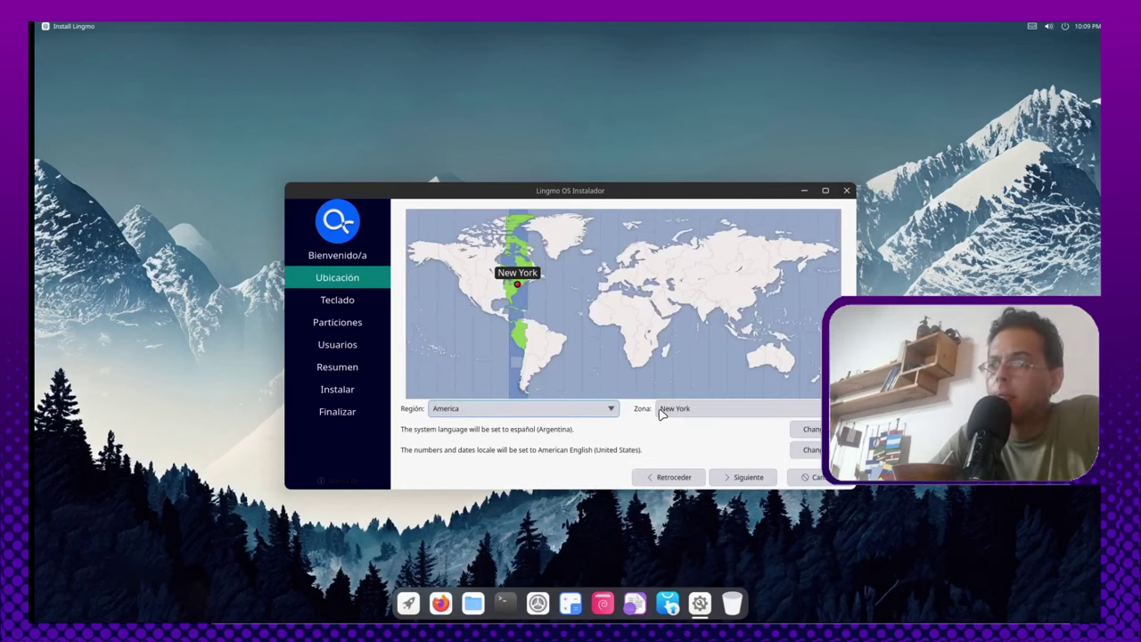
Step: Keep America as the region and set the time zone to Argentina/Salta
click(563, 412)
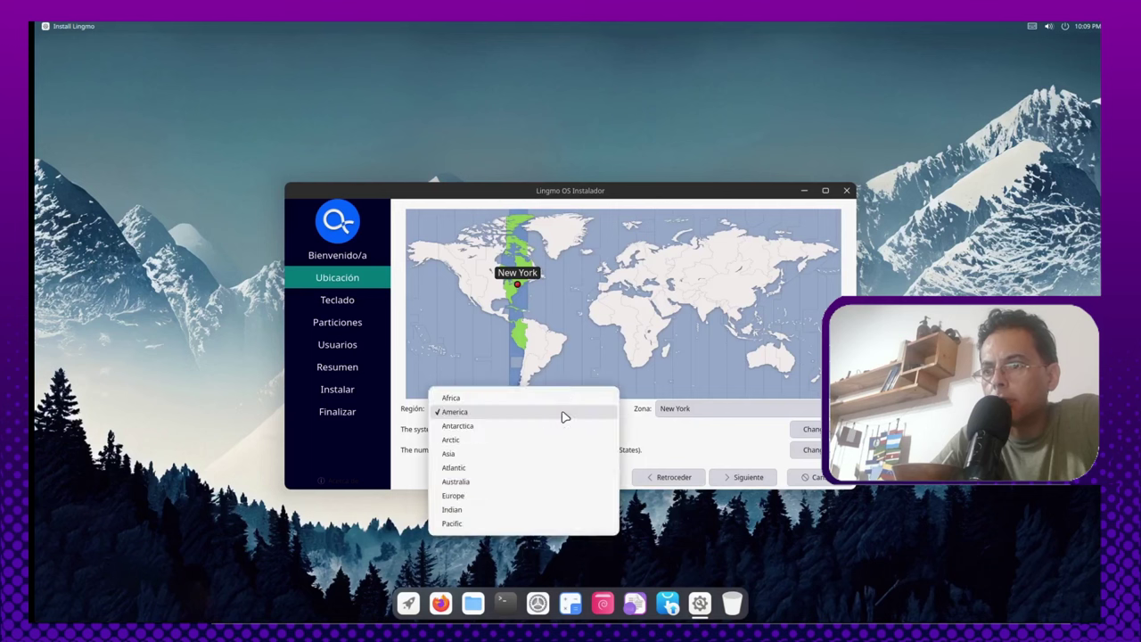
click(564, 416)
click(716, 412)
scroll(721, 224, up, 4)
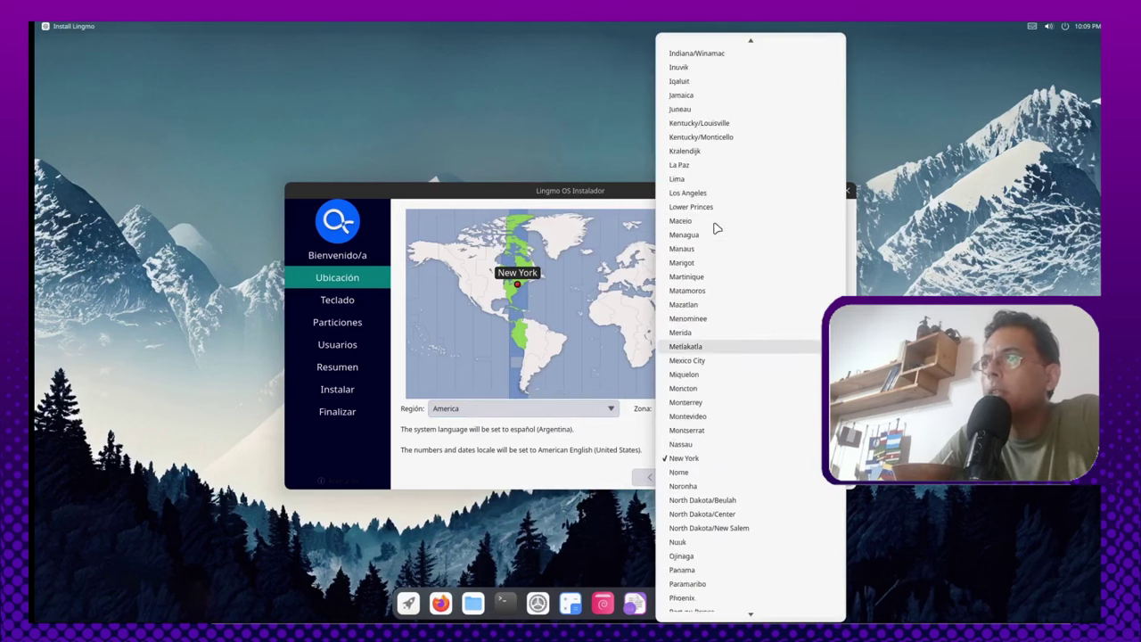
scroll(753, 43, up, 2)
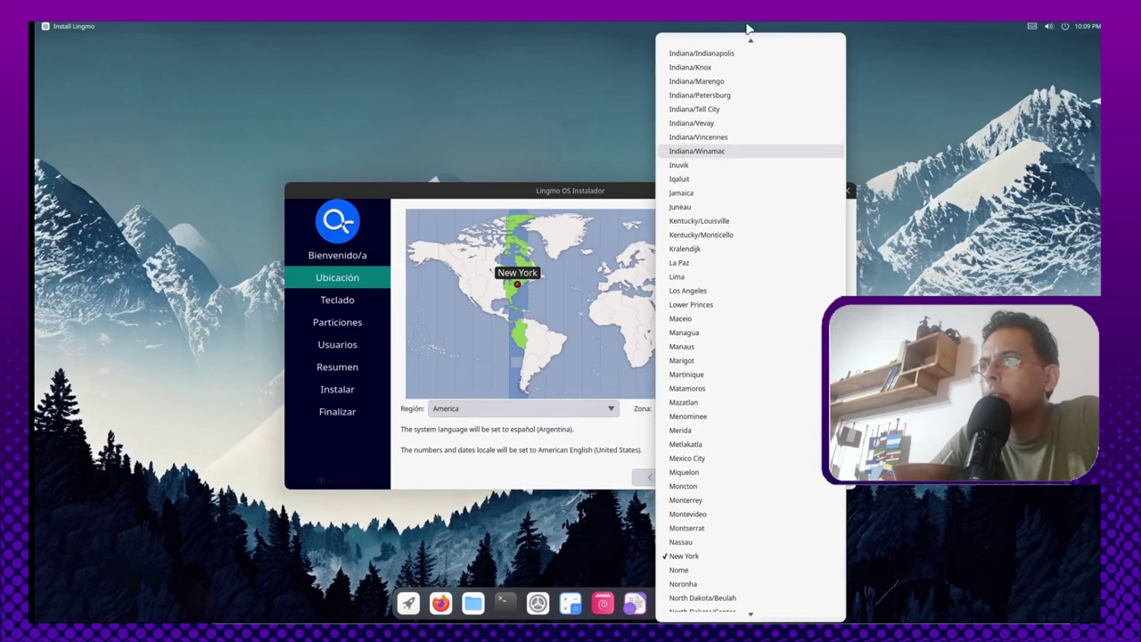
scroll(752, 44, up, 6)
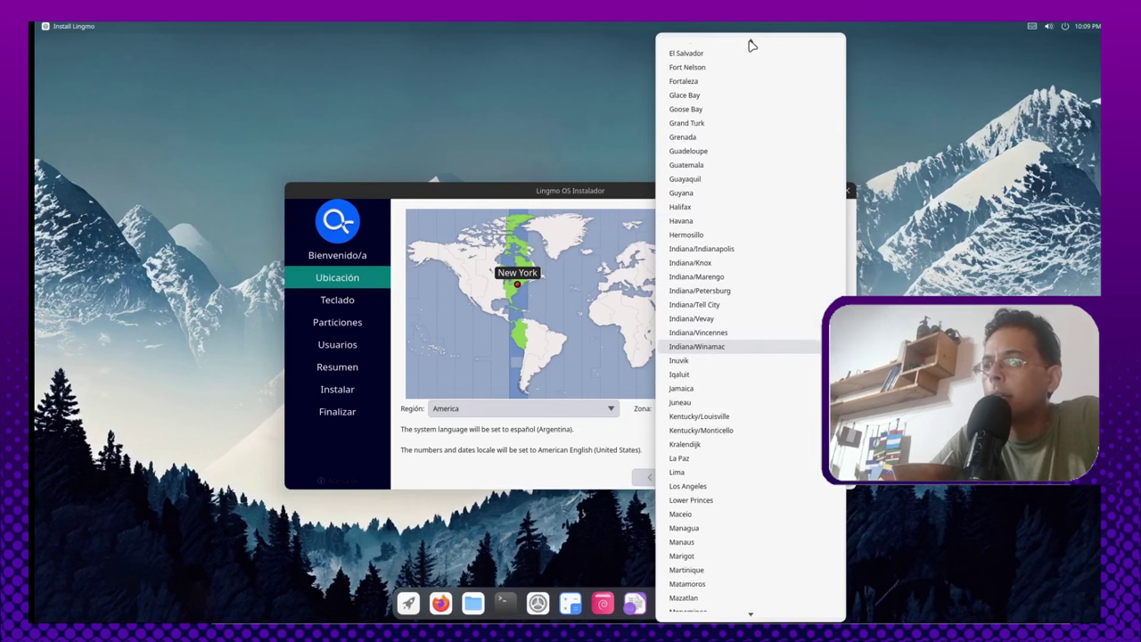
scroll(751, 44, up, 7)
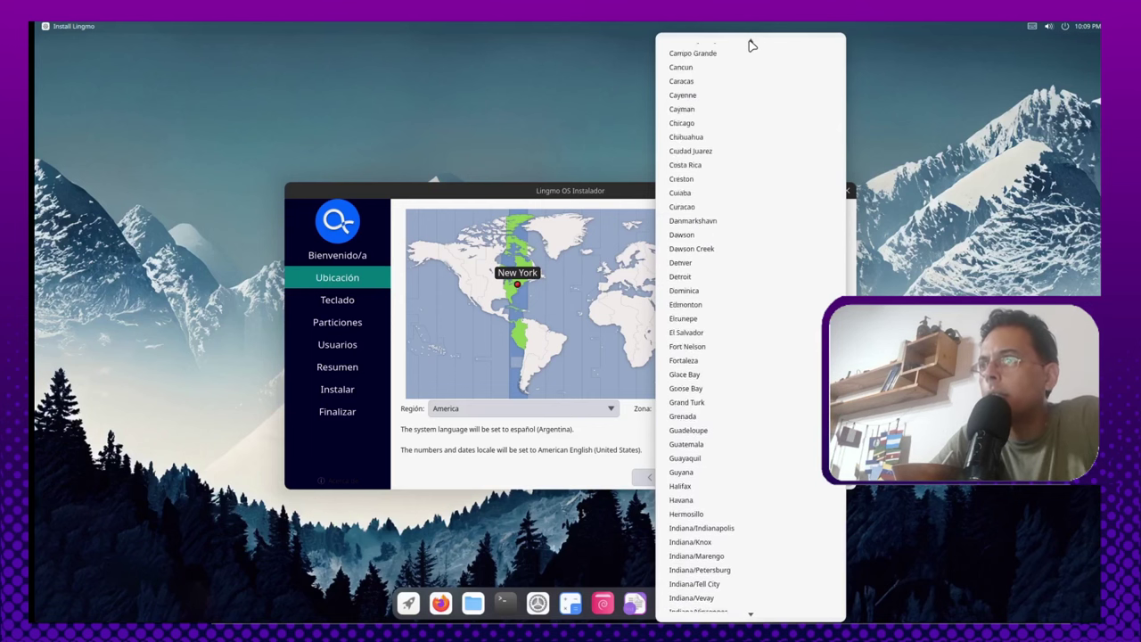
scroll(752, 44, up, 6)
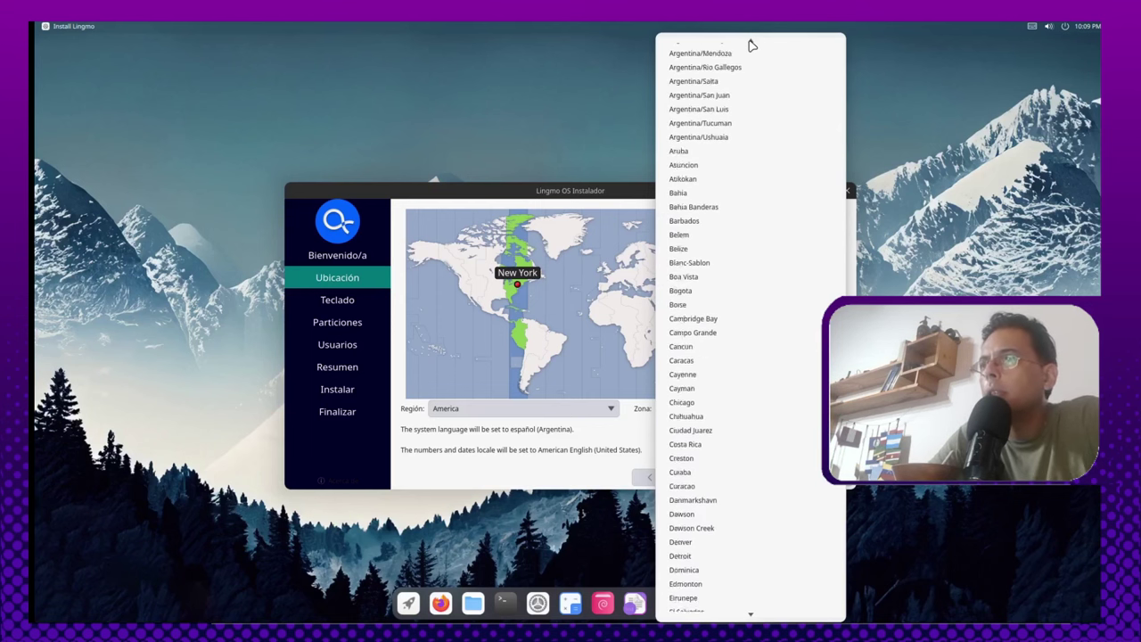
click(729, 135)
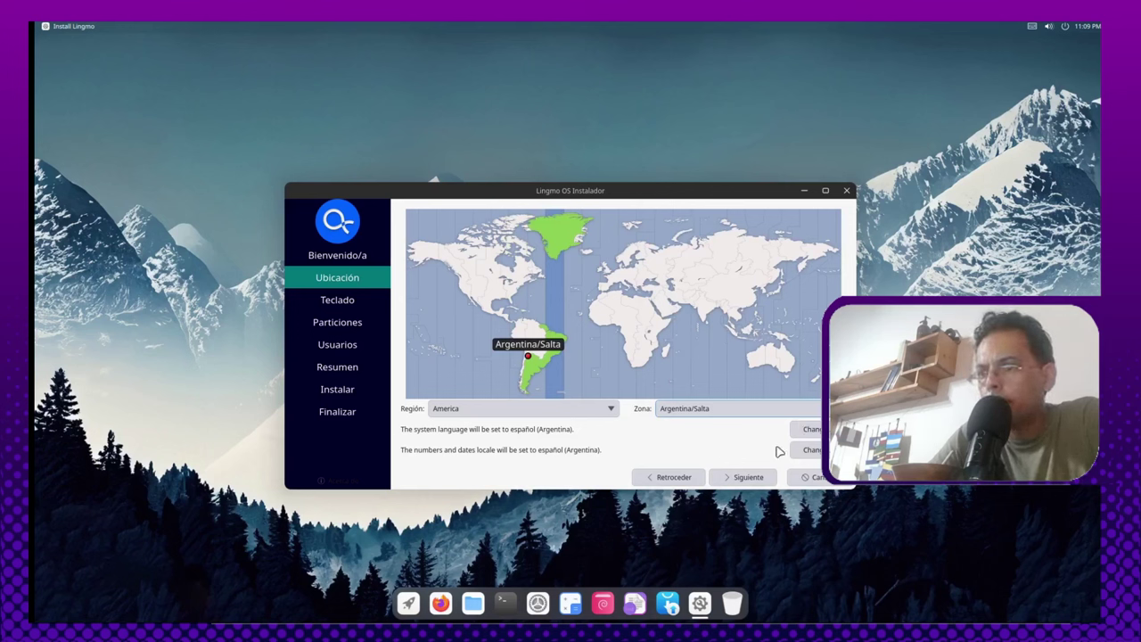
Step: Choose the Spanish (Latin American) keyboard and erase the whole disk for installation
click(764, 480)
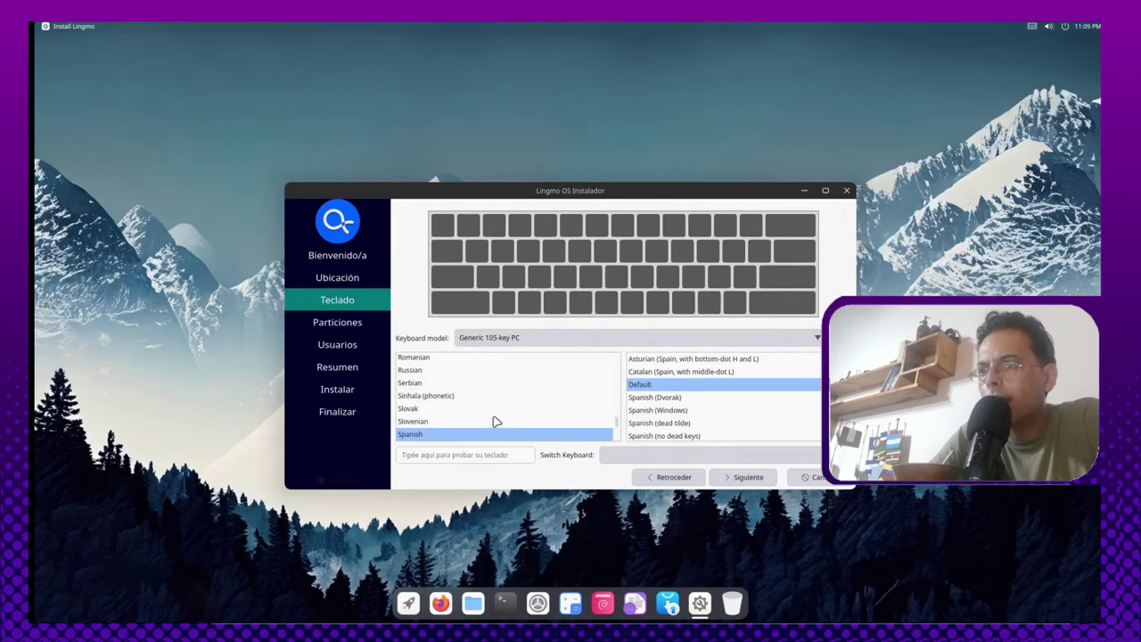
scroll(514, 437, down, 1)
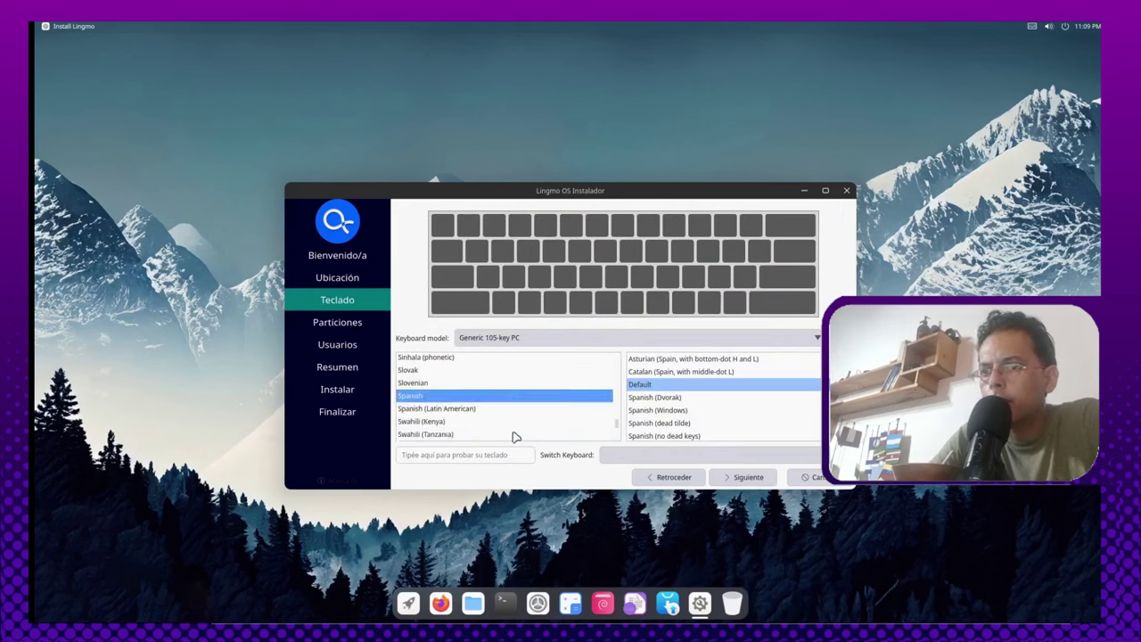
click(464, 408)
click(746, 478)
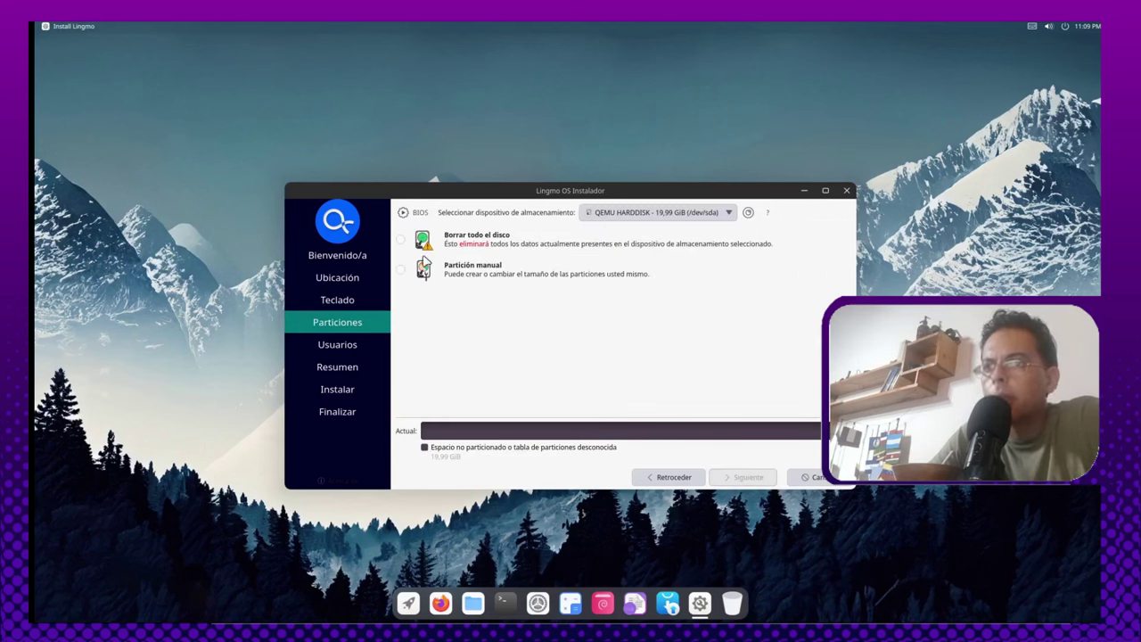
click(401, 239)
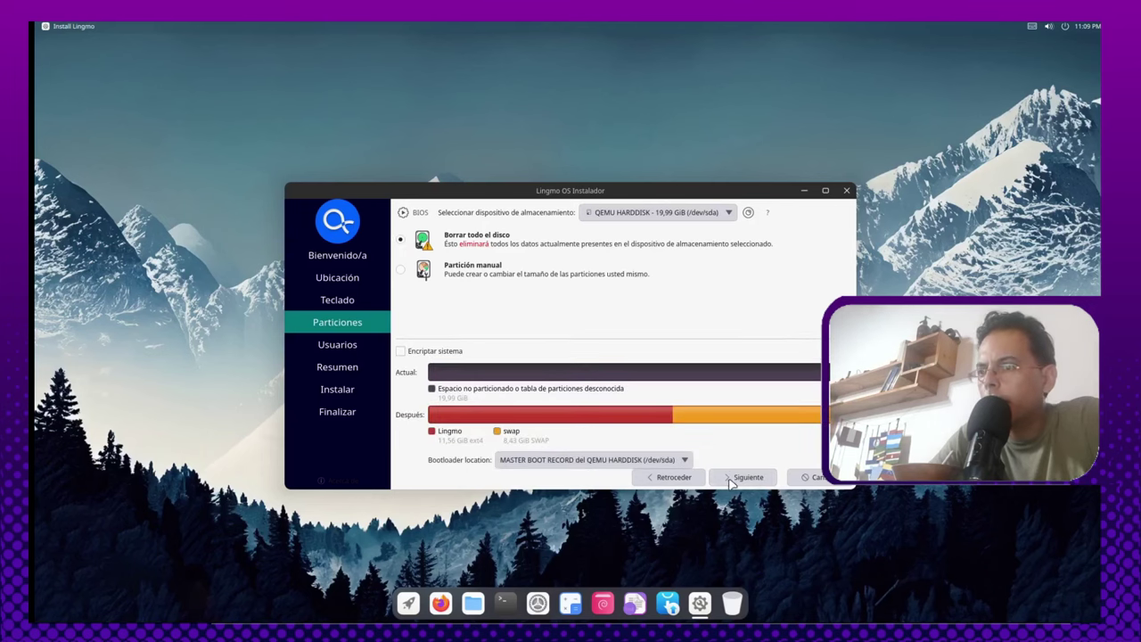
click(731, 479)
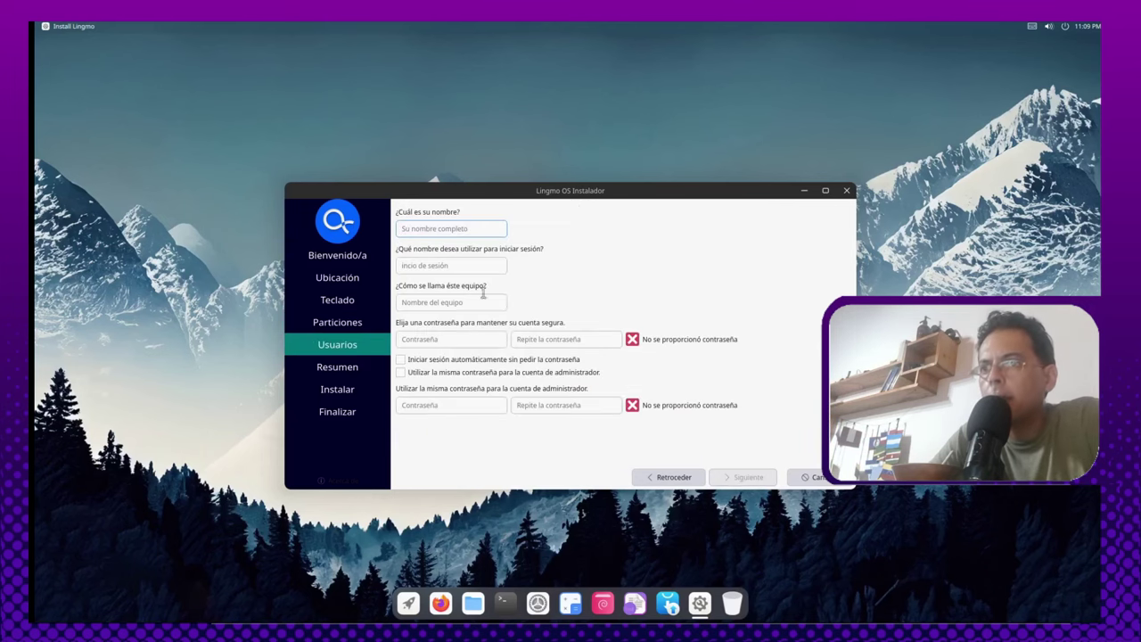
Step: Fill in the user name and account password, reusing it for the administrator
text(LGR)
key(Tab)
key(Tab)
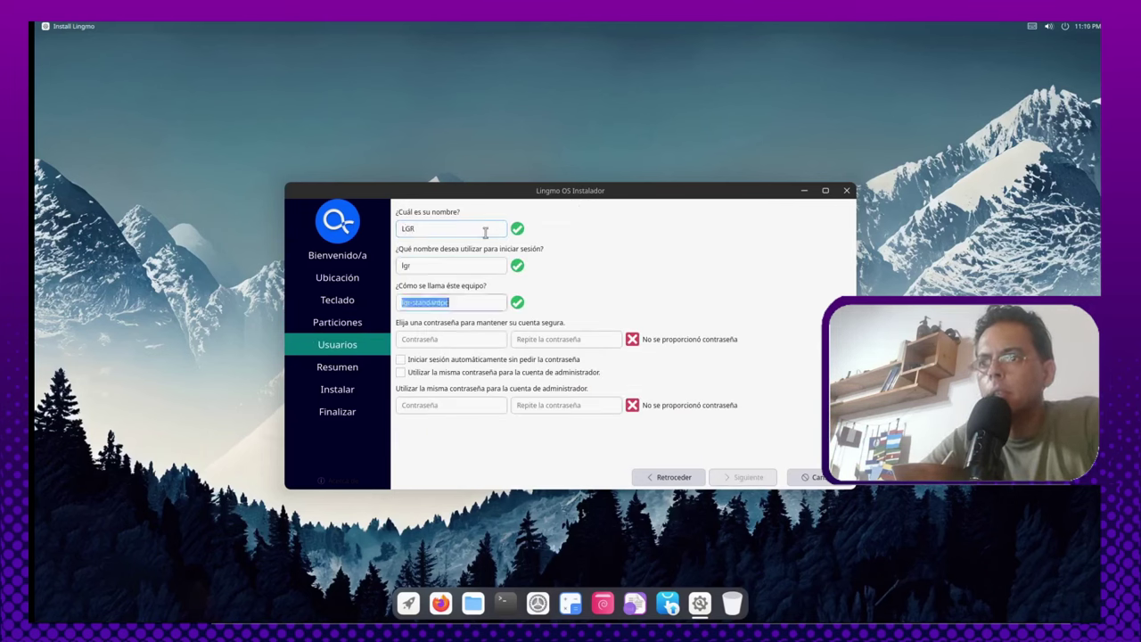
key(Tab)
key(Tab)
key(Tab)
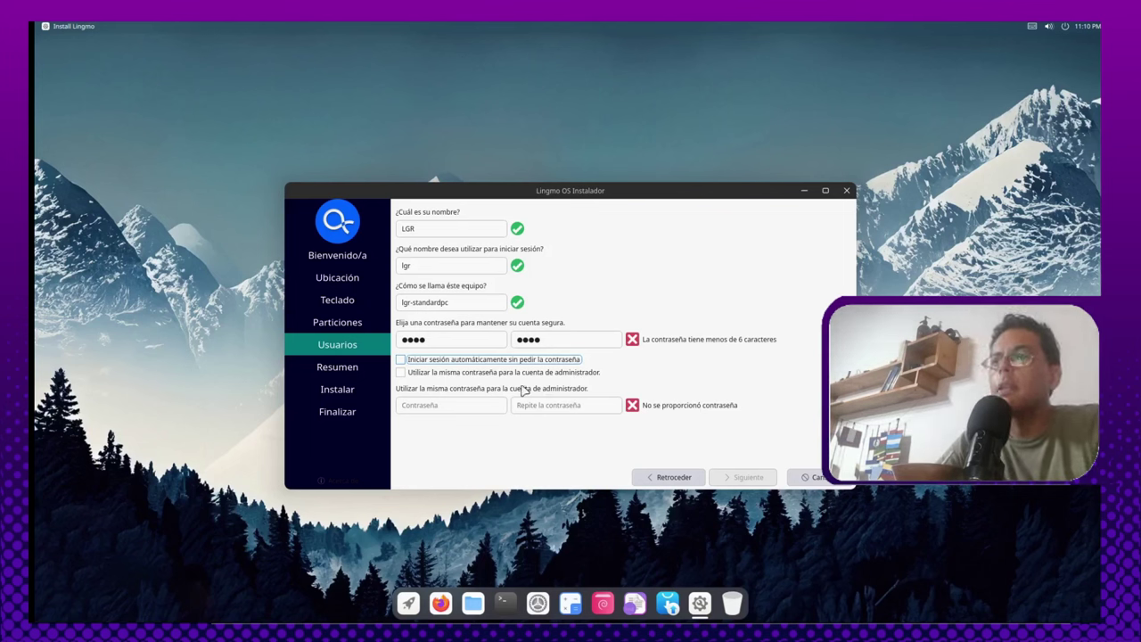
click(463, 372)
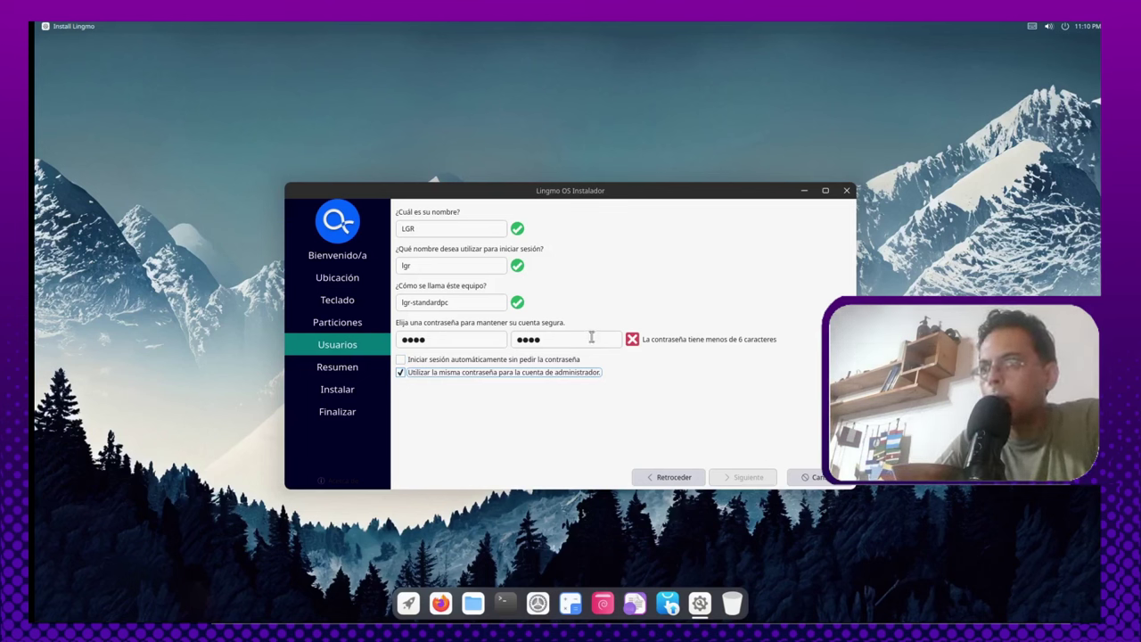
Step: Replace the rejected short password with a longer one in both fields and reach the summary
click(463, 342)
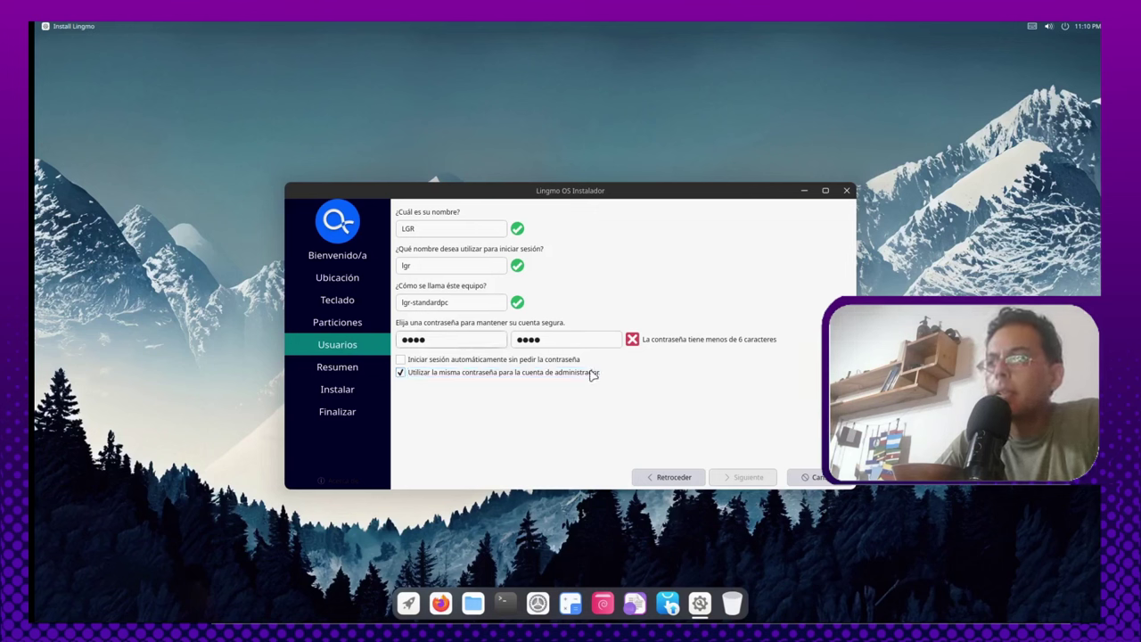
double_click(446, 339)
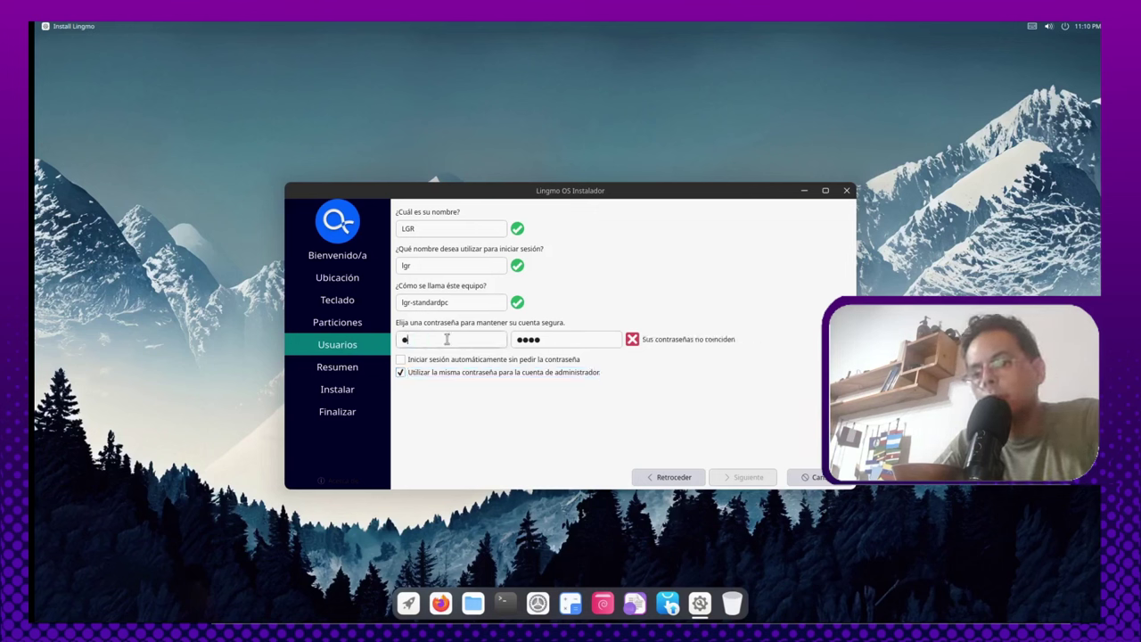
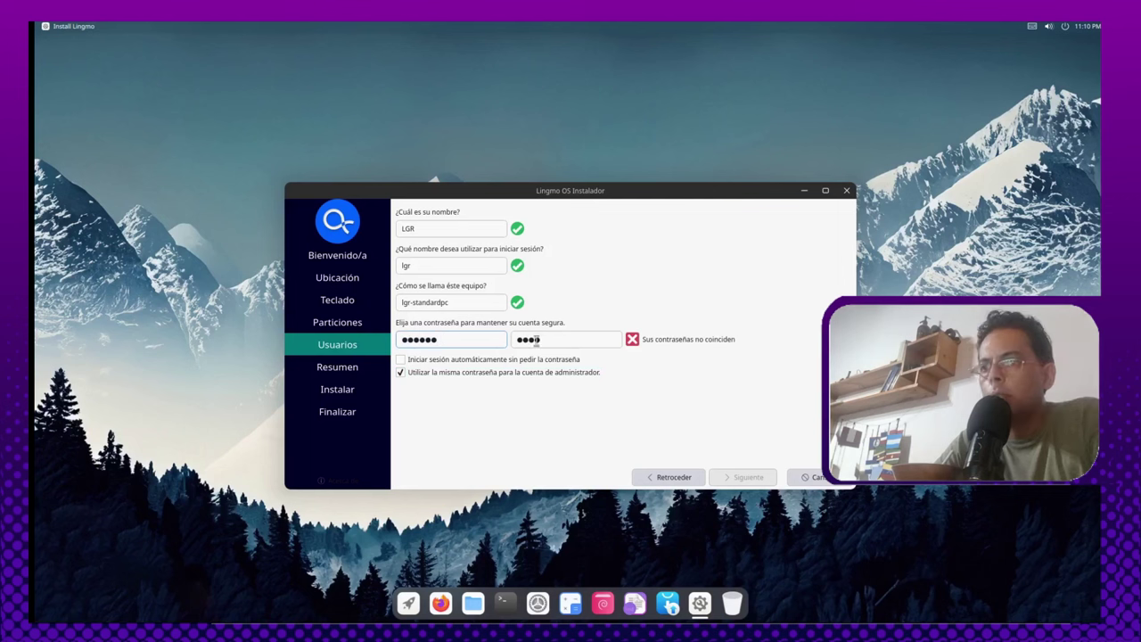
double_click(563, 343)
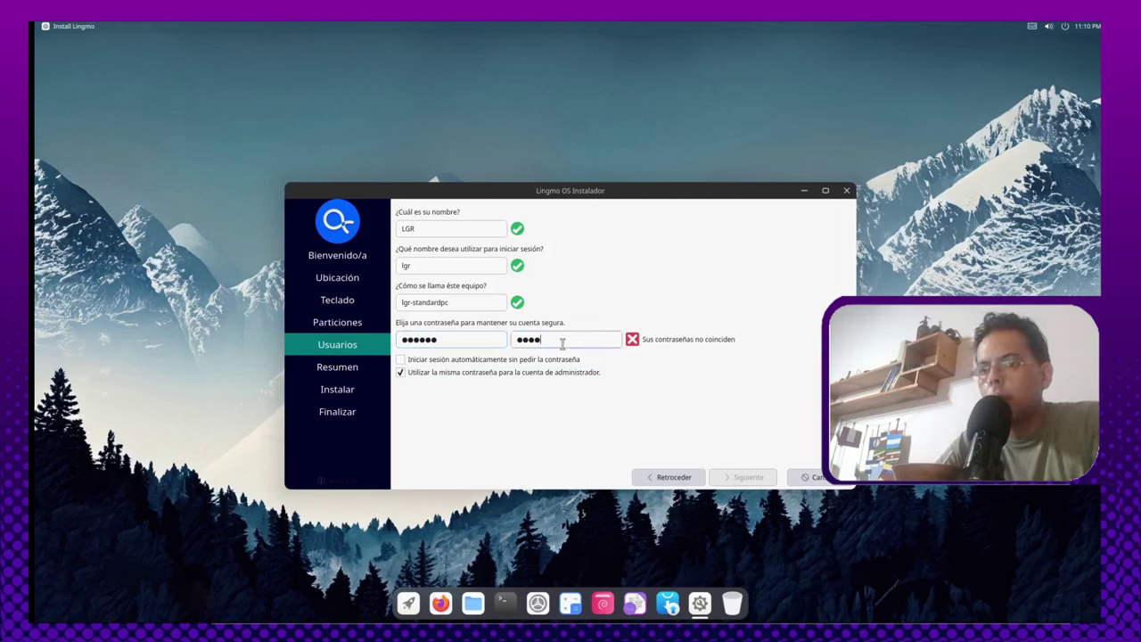
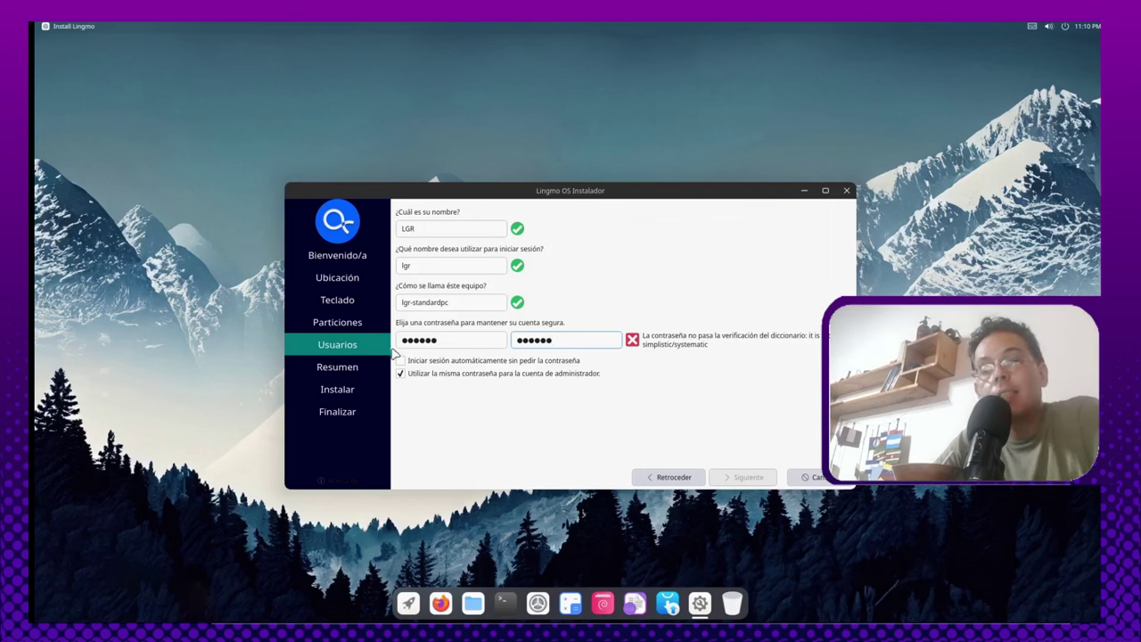
click(467, 344)
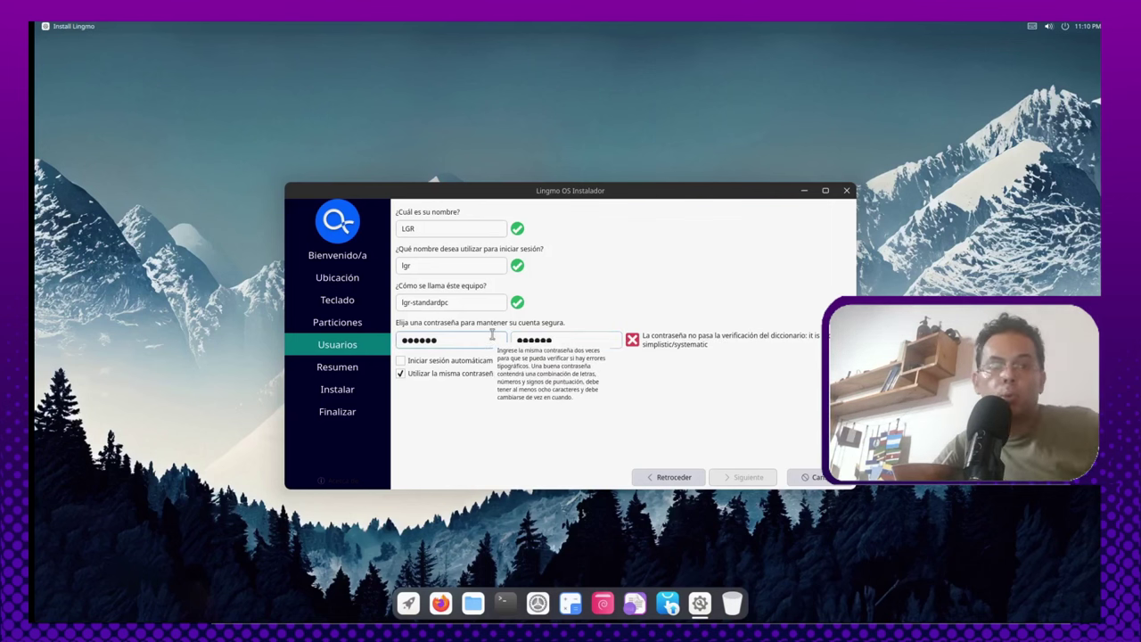
double_click(484, 341)
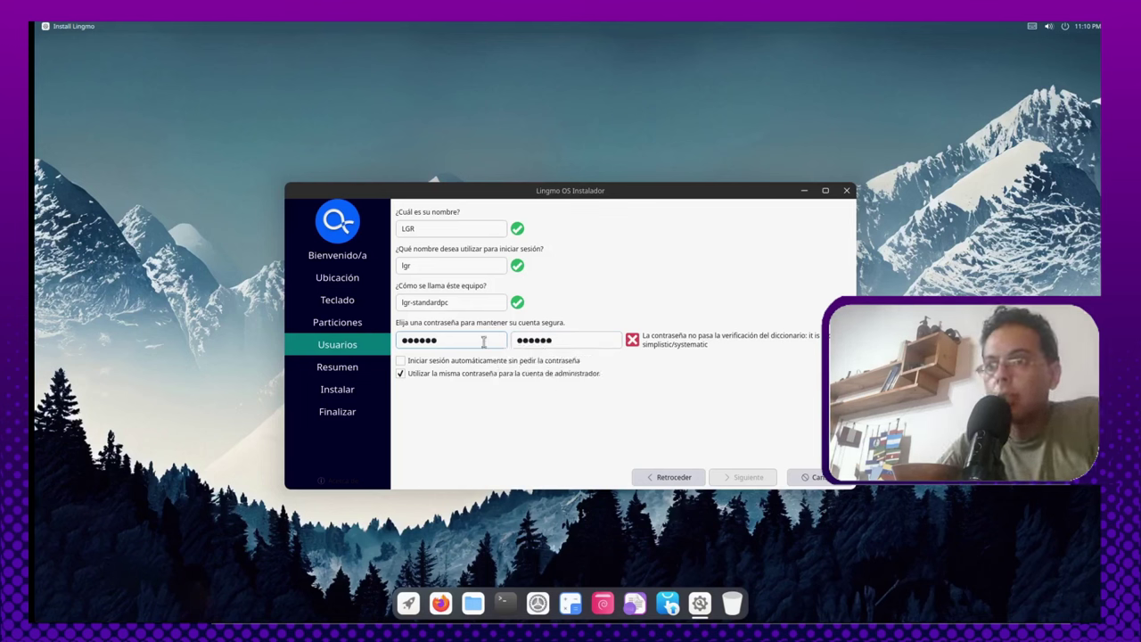
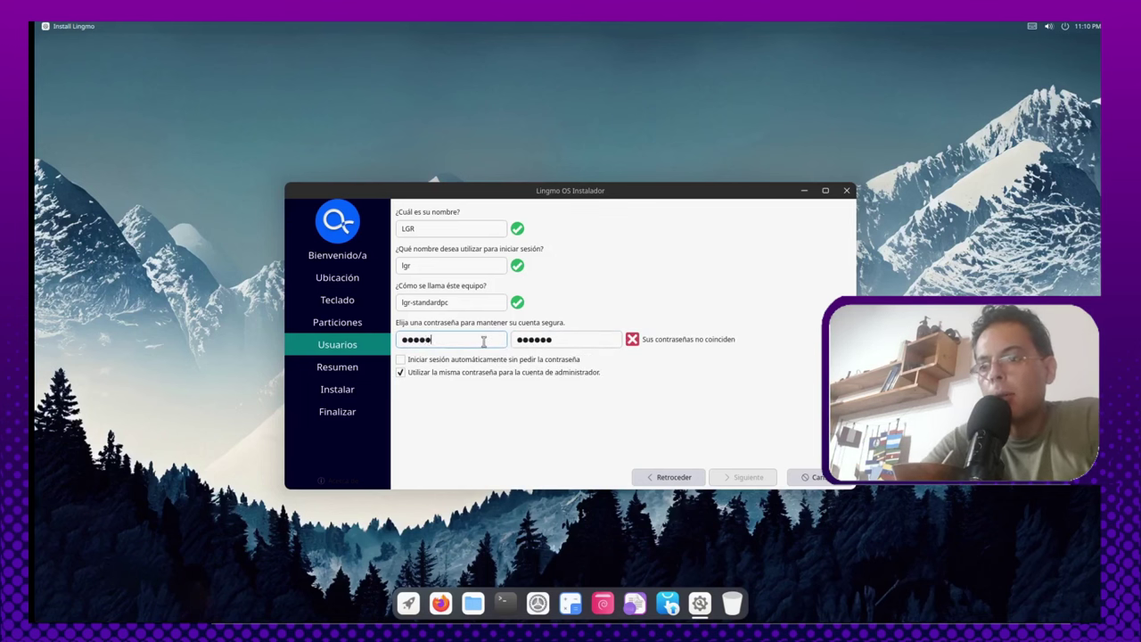
key(Tab)
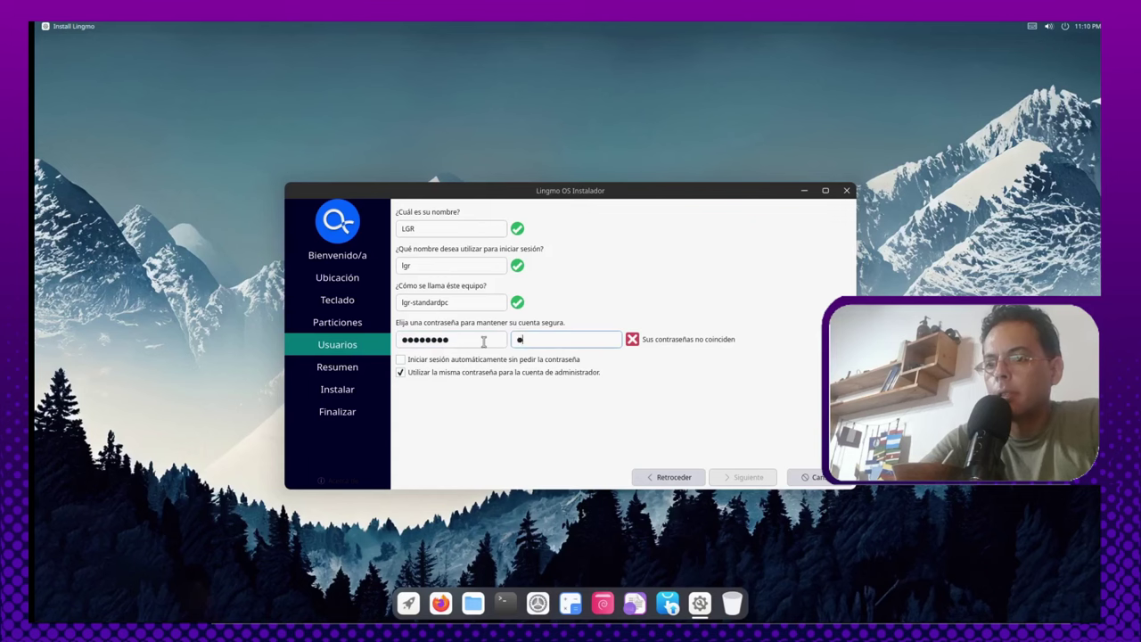
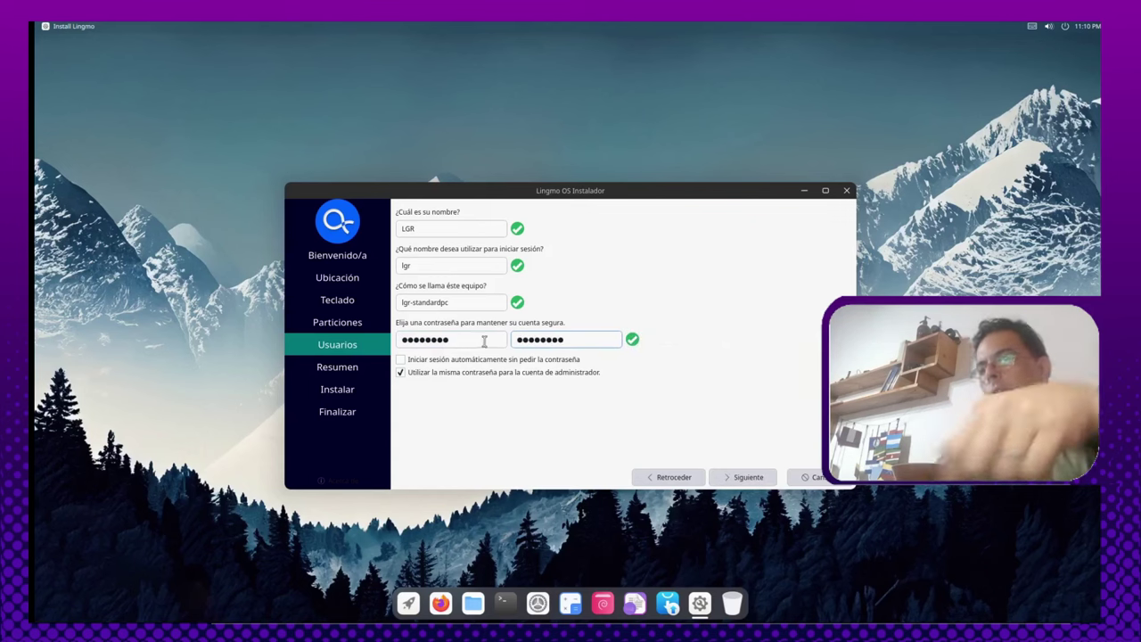
click(756, 477)
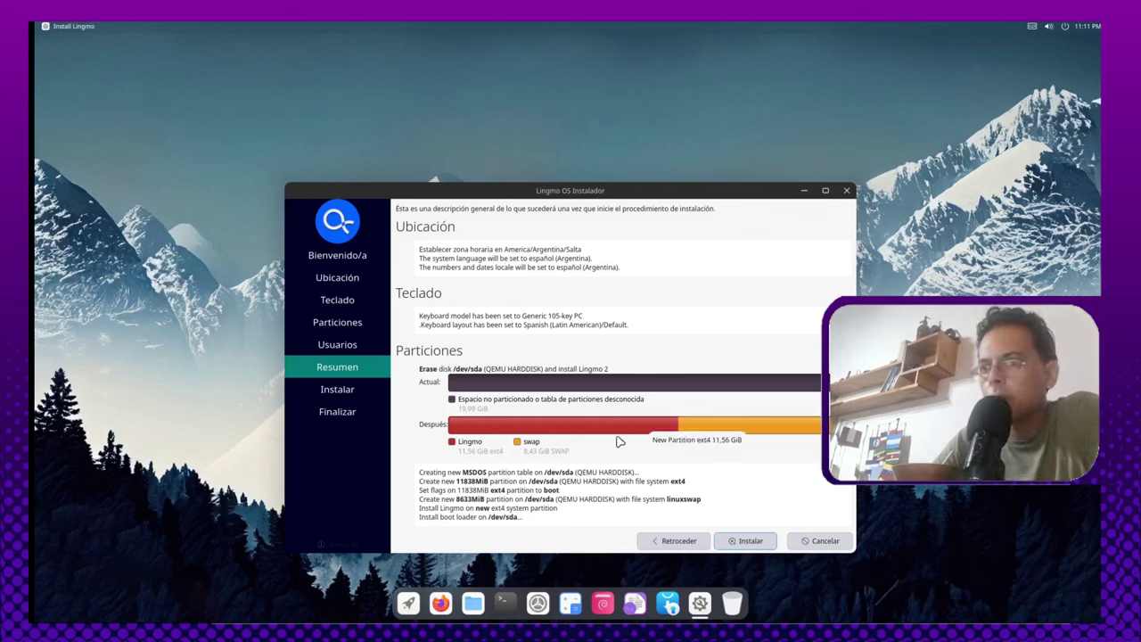
Step: Install Lingmo OS to disk and restart into the new system once finished
click(745, 540)
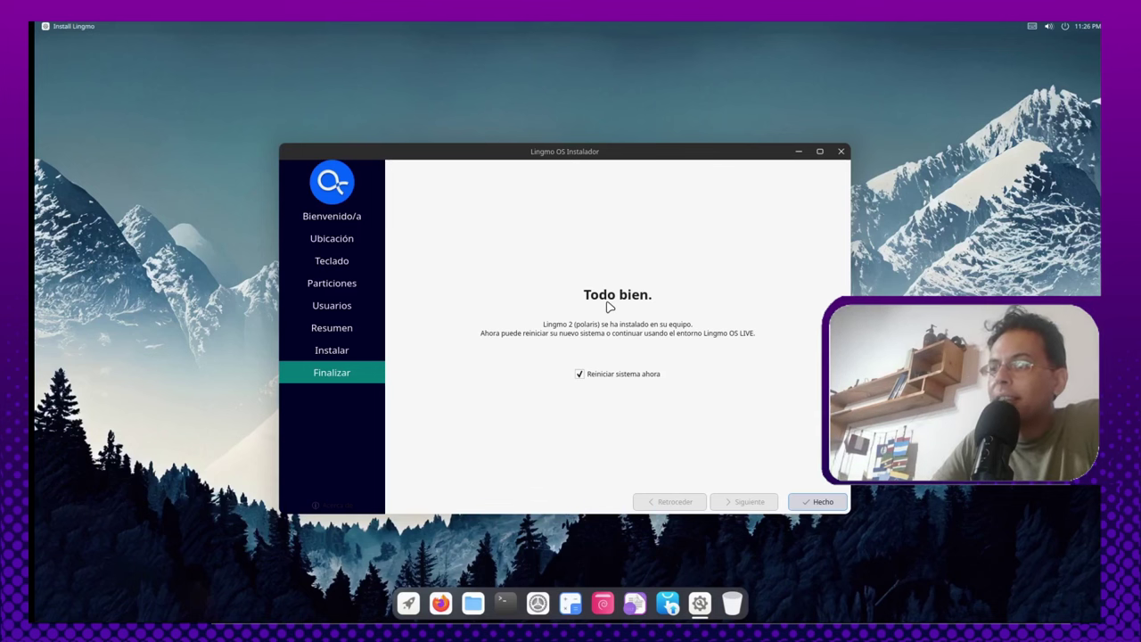
click(821, 505)
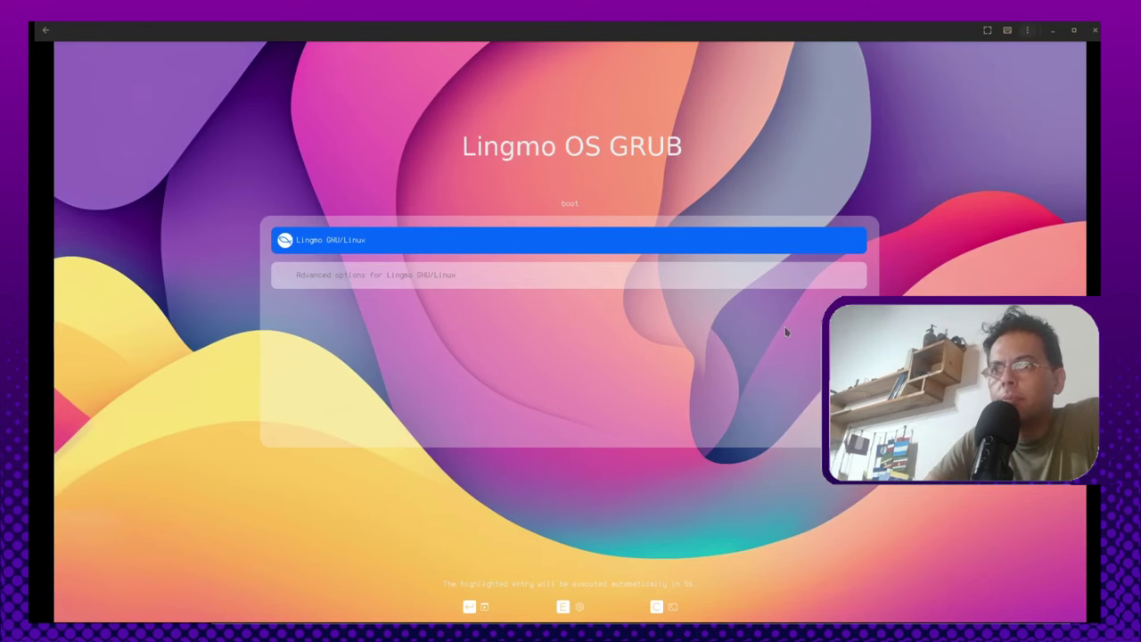
Step: Browse the GRUB entries, then boot the installed Lingmo GNU/Linux
key(Down)
key(Up)
key(Down)
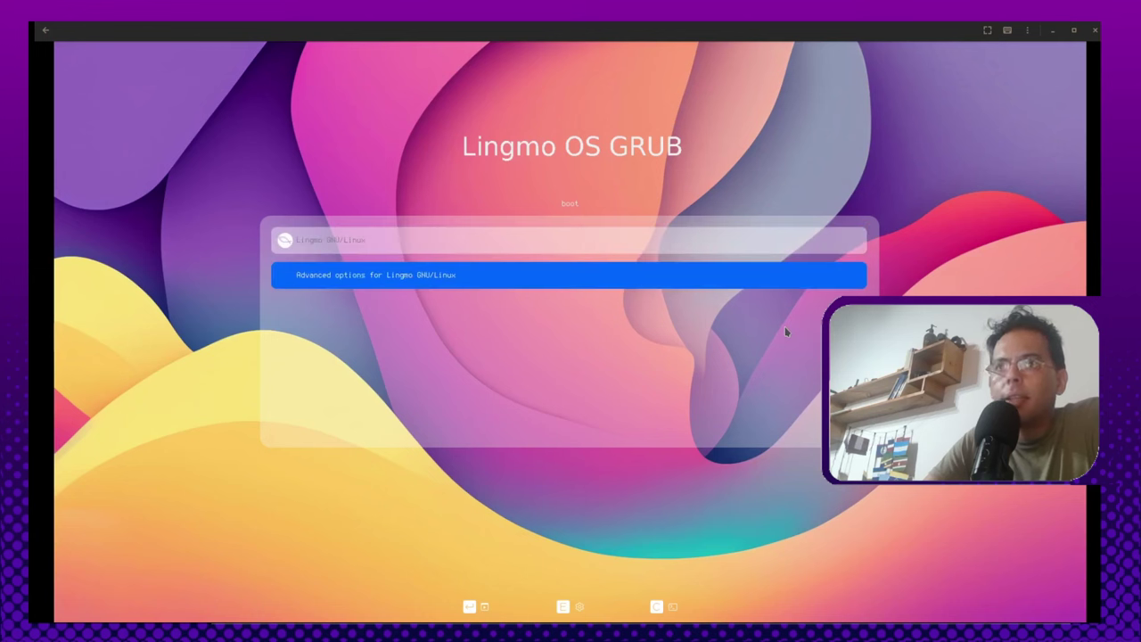
key(Up)
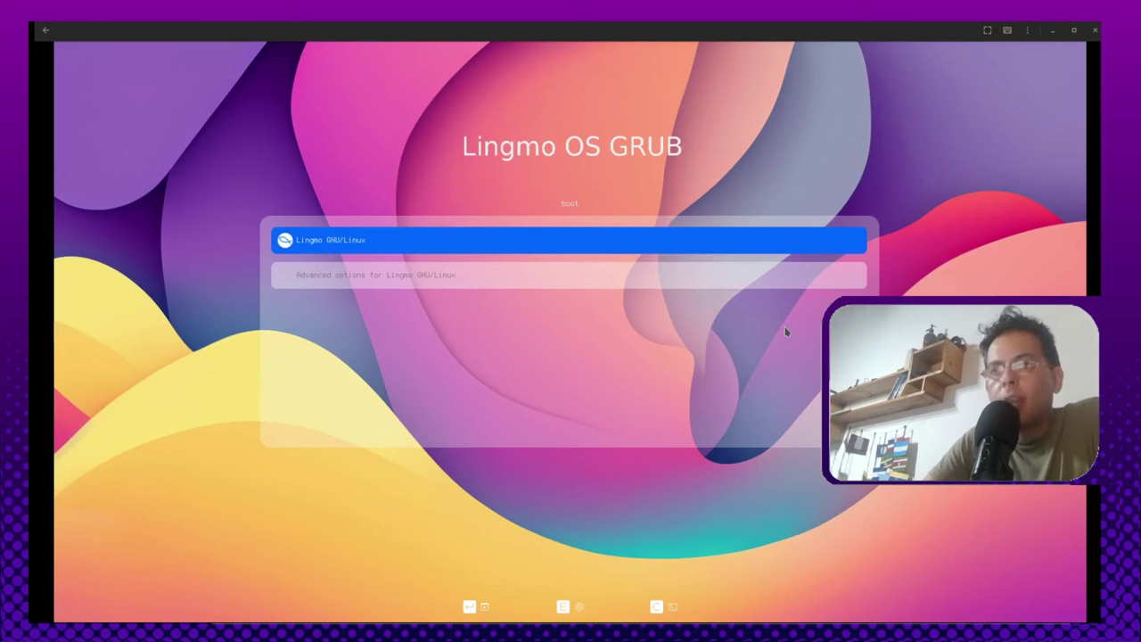
key(Down)
key(Up)
key(Down)
key(Up)
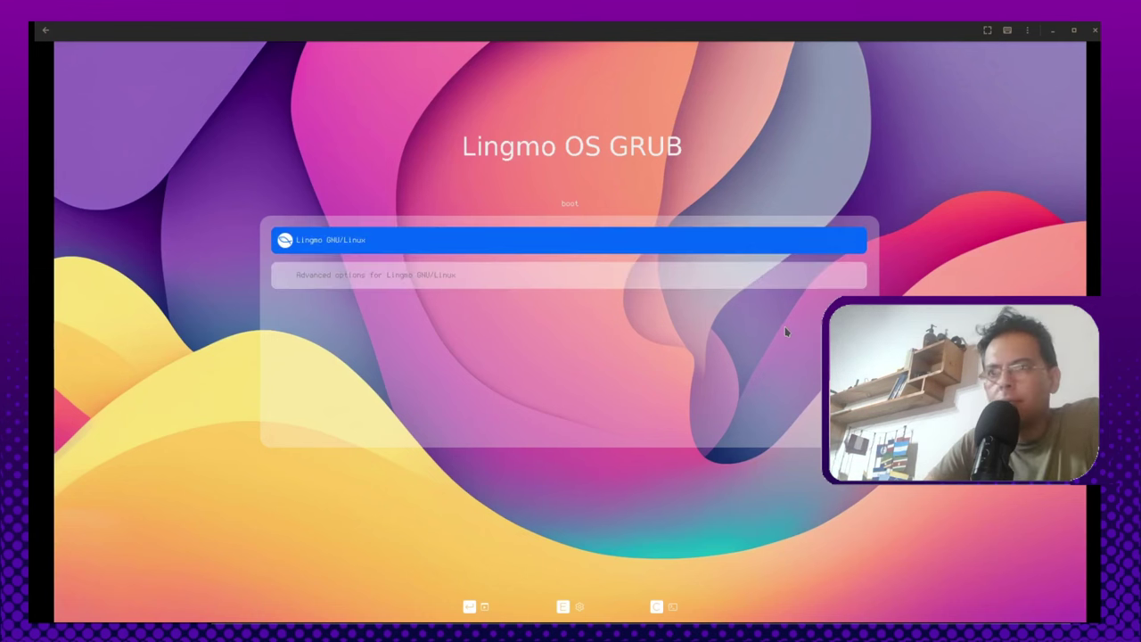
key(Down)
key(Up)
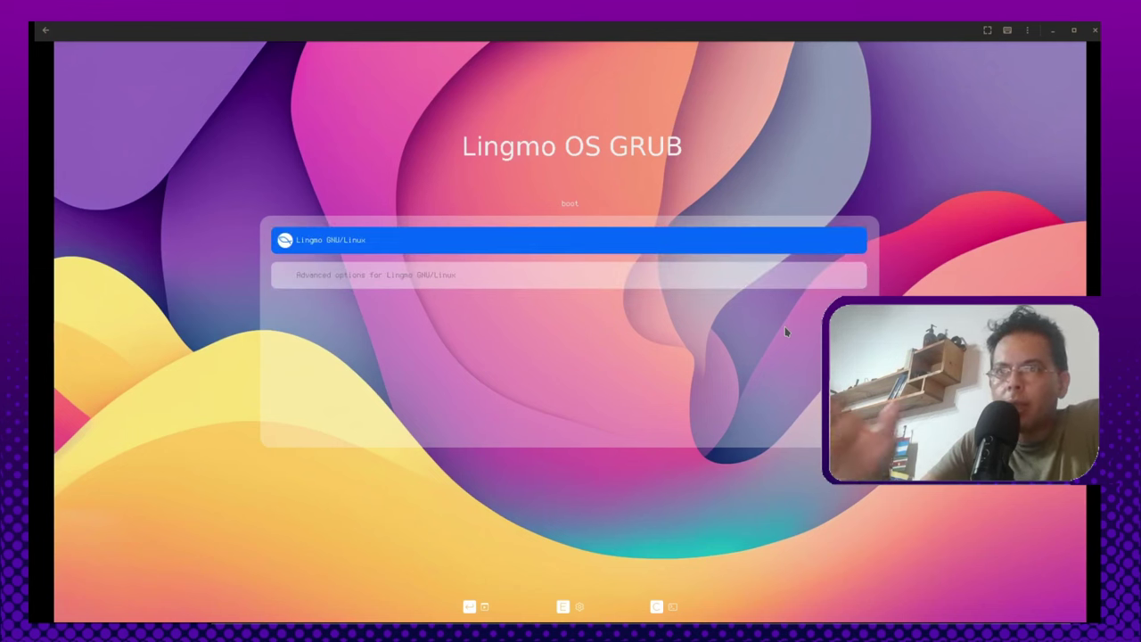
key(Return)
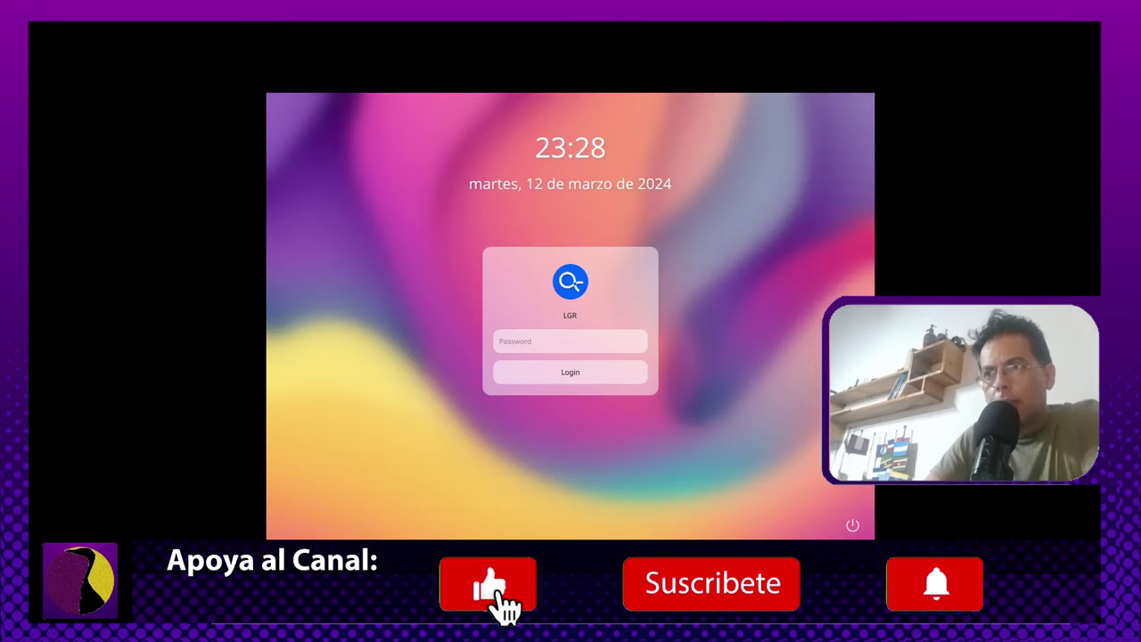
Step: Log in with the account password, search the launcher for 'aran', then start Terminal
text(*****)
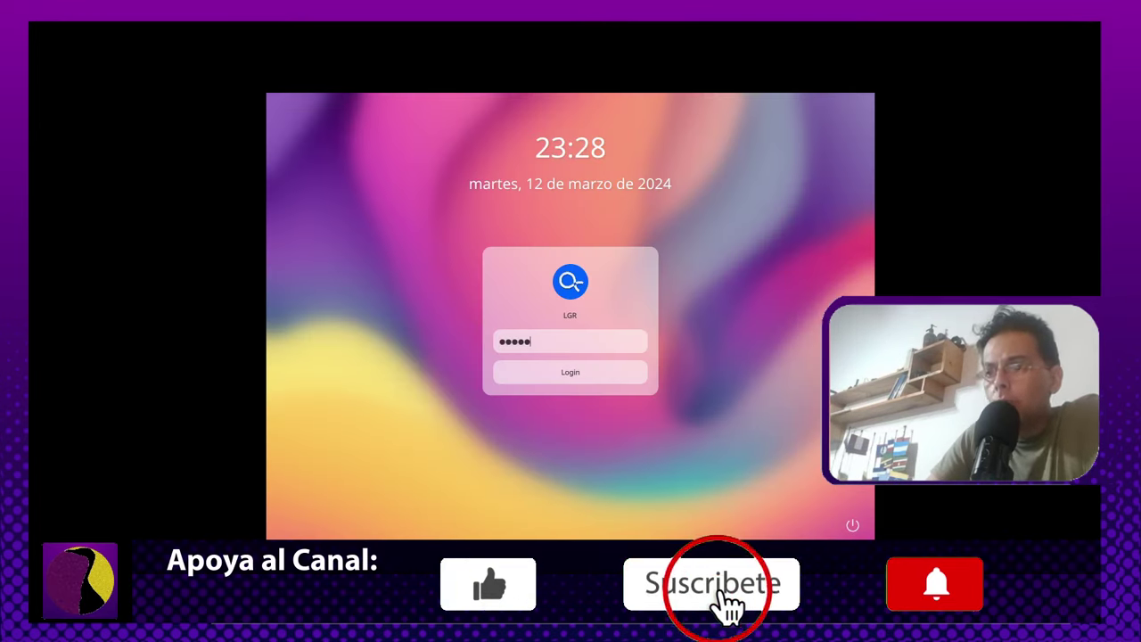
text(***)
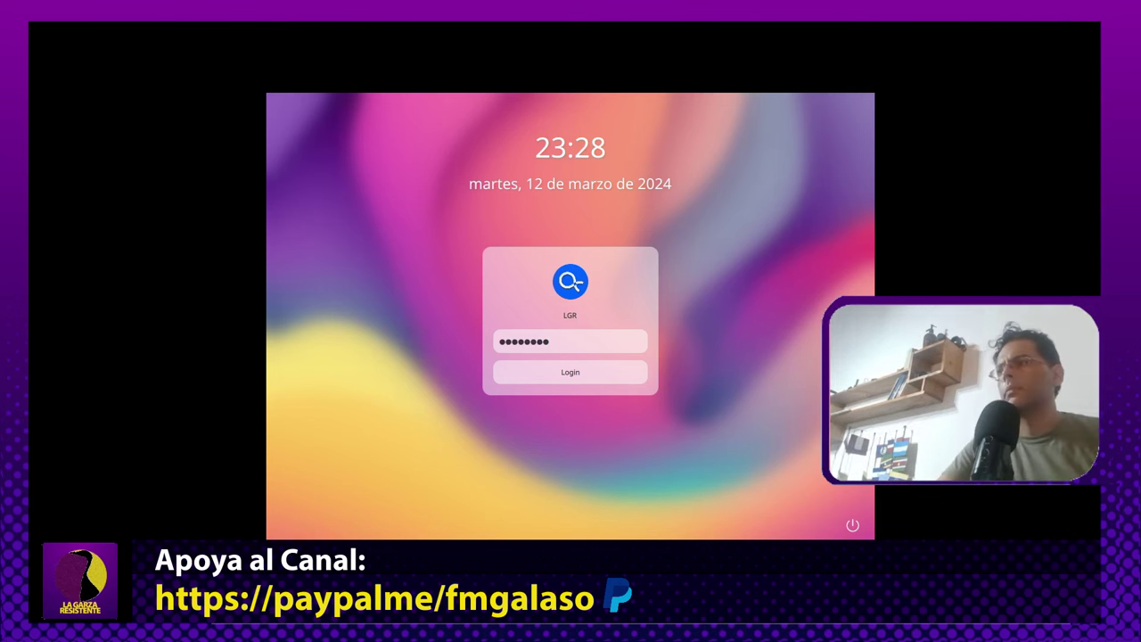
key(Return)
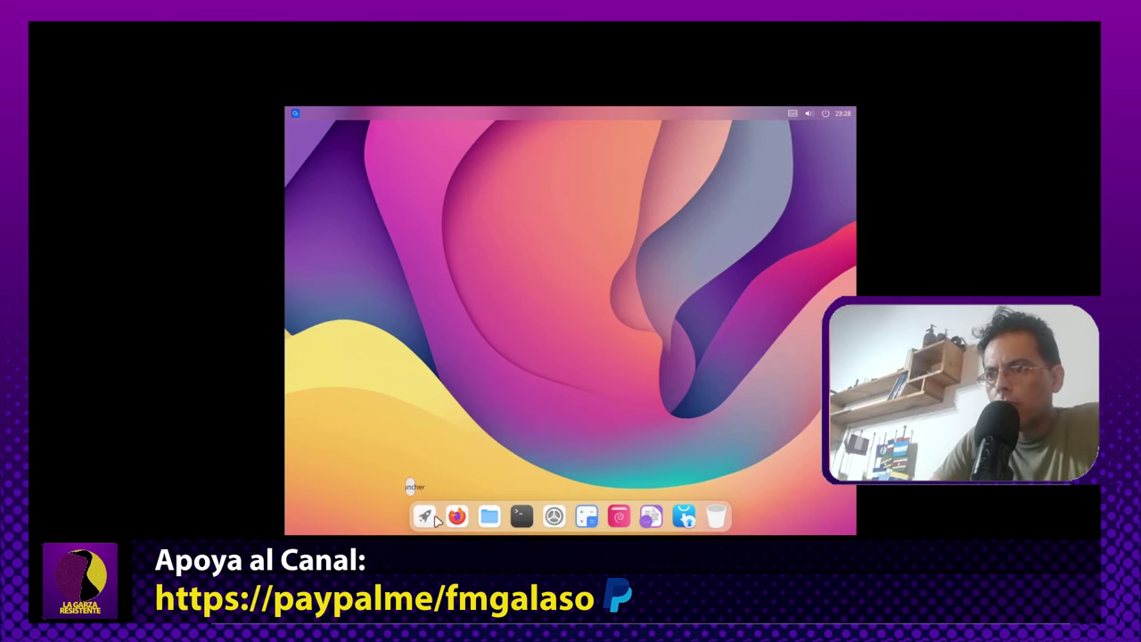
click(424, 516)
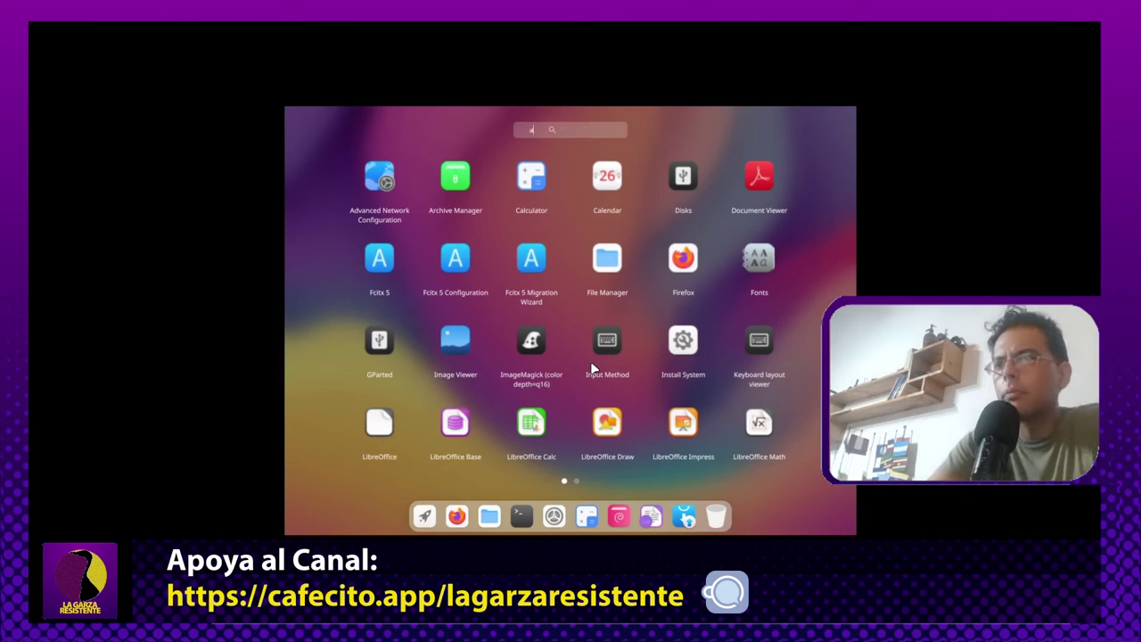
text(aran)
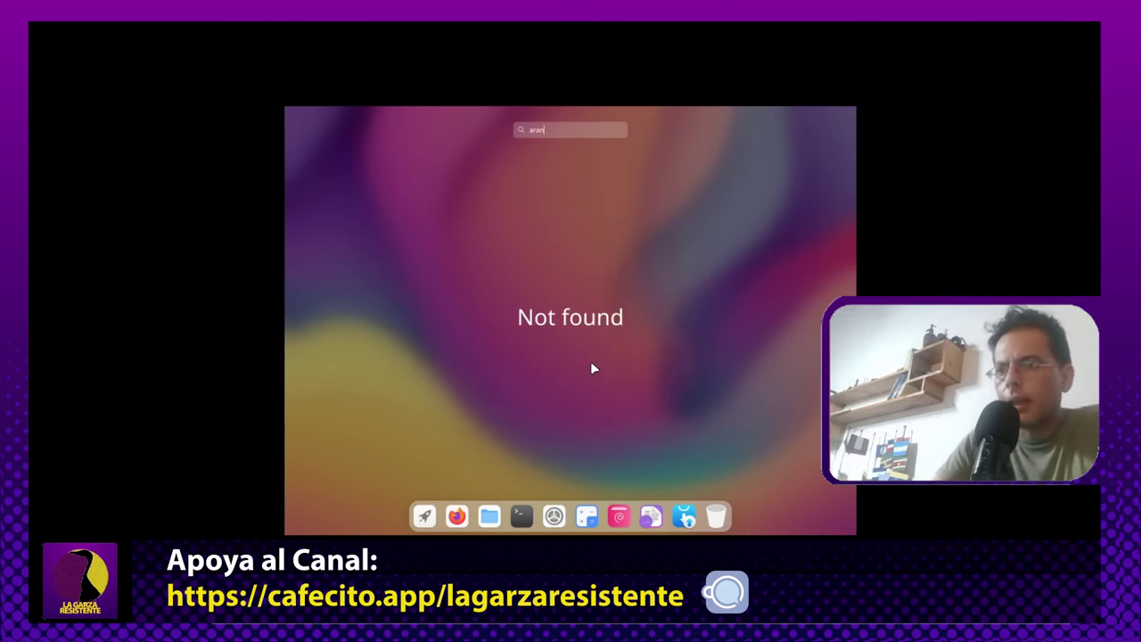
click(522, 516)
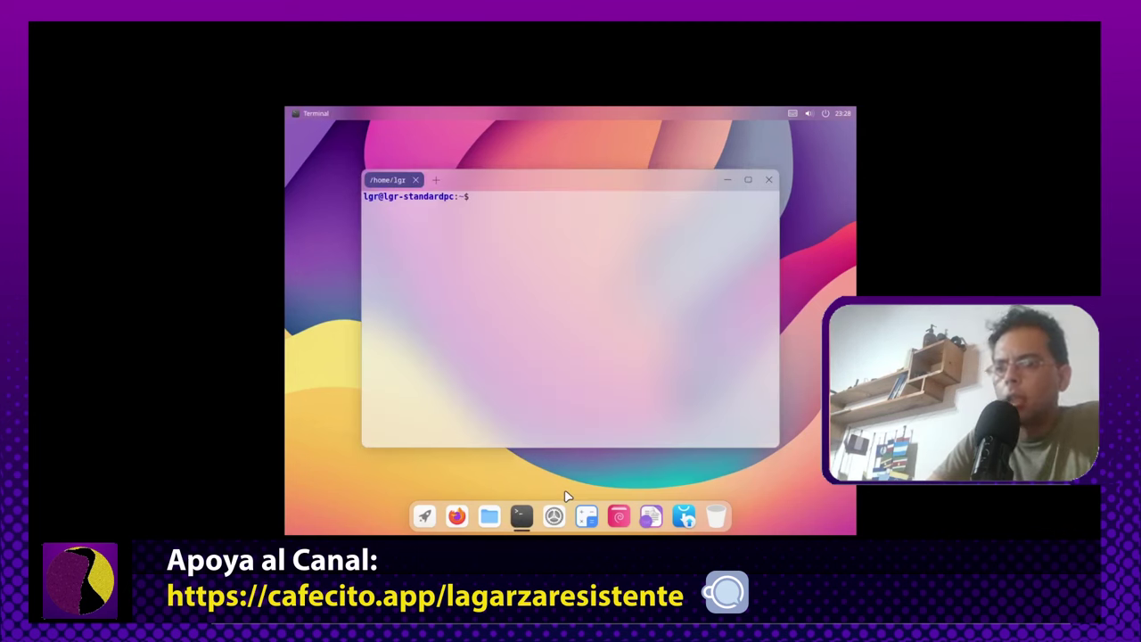
text(sudo )
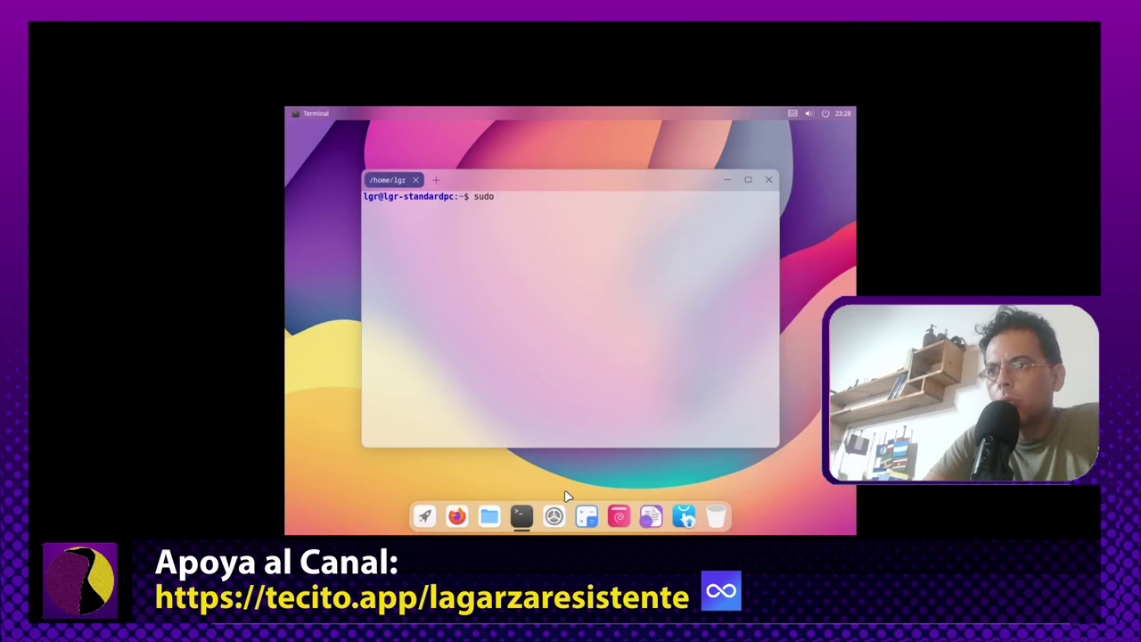
text(apt u)
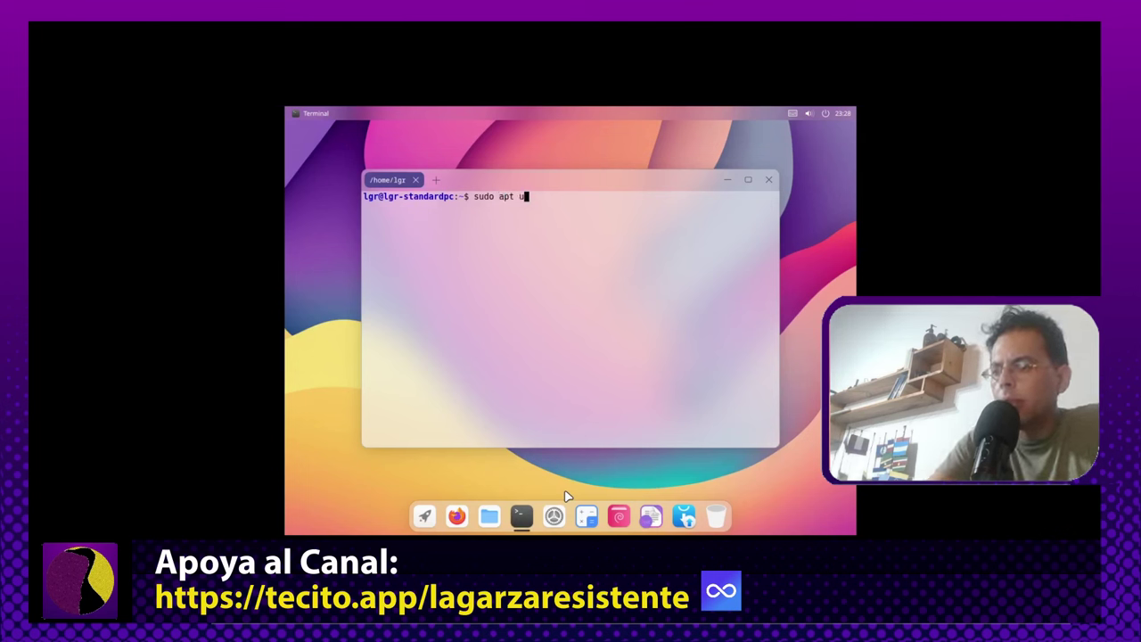
text(pdate -y)
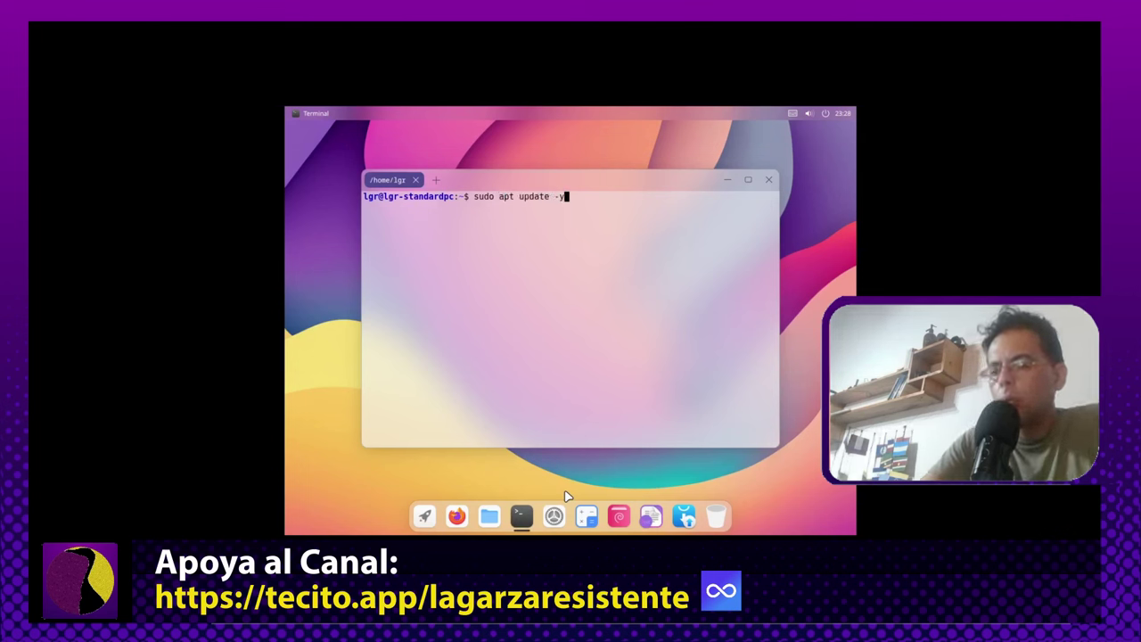
key(Return)
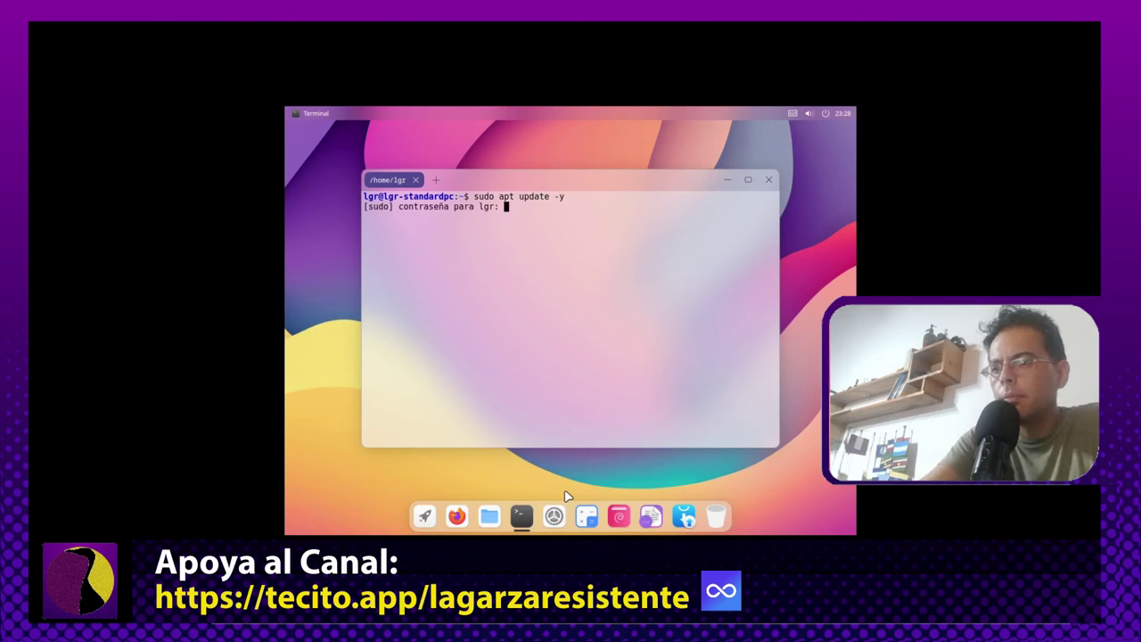
key(Return)
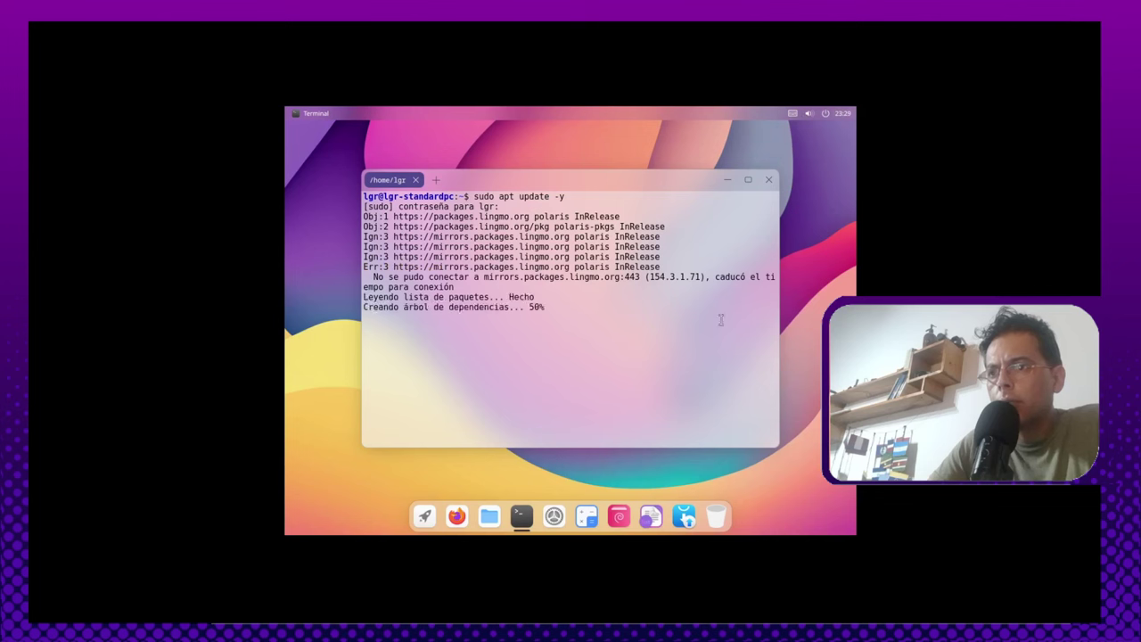
text(p)
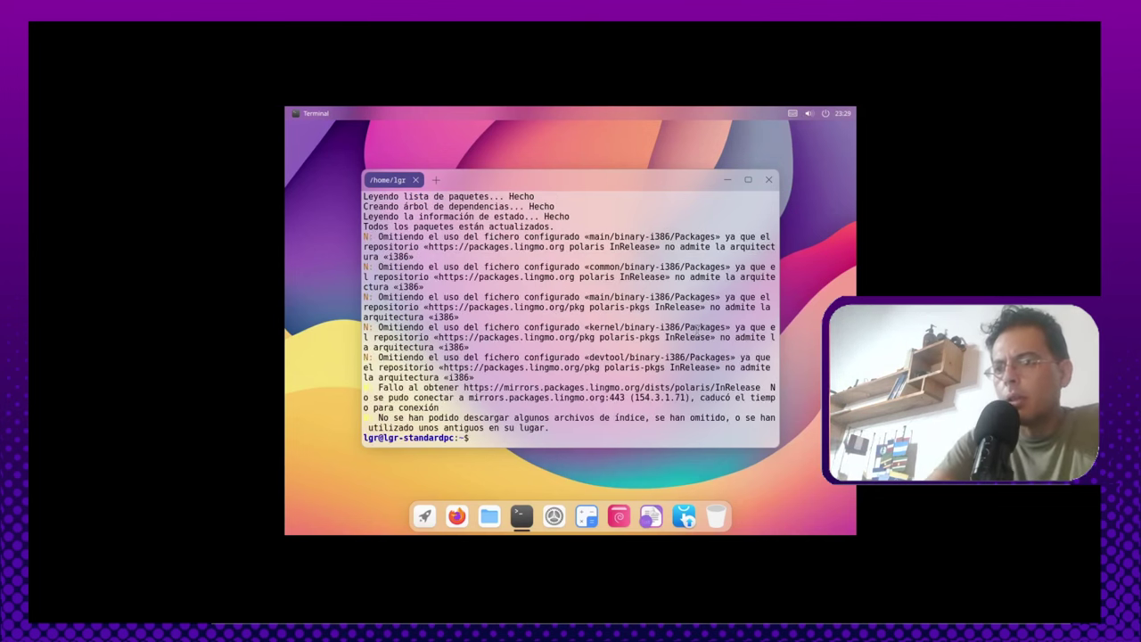
text(ing )
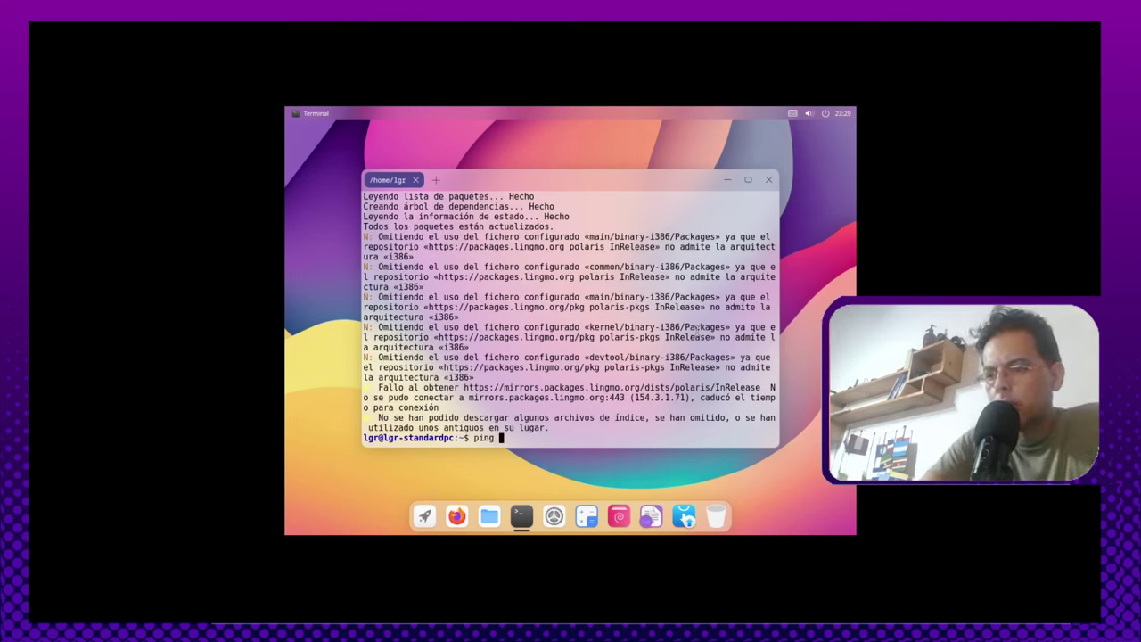
text(www.google.com)
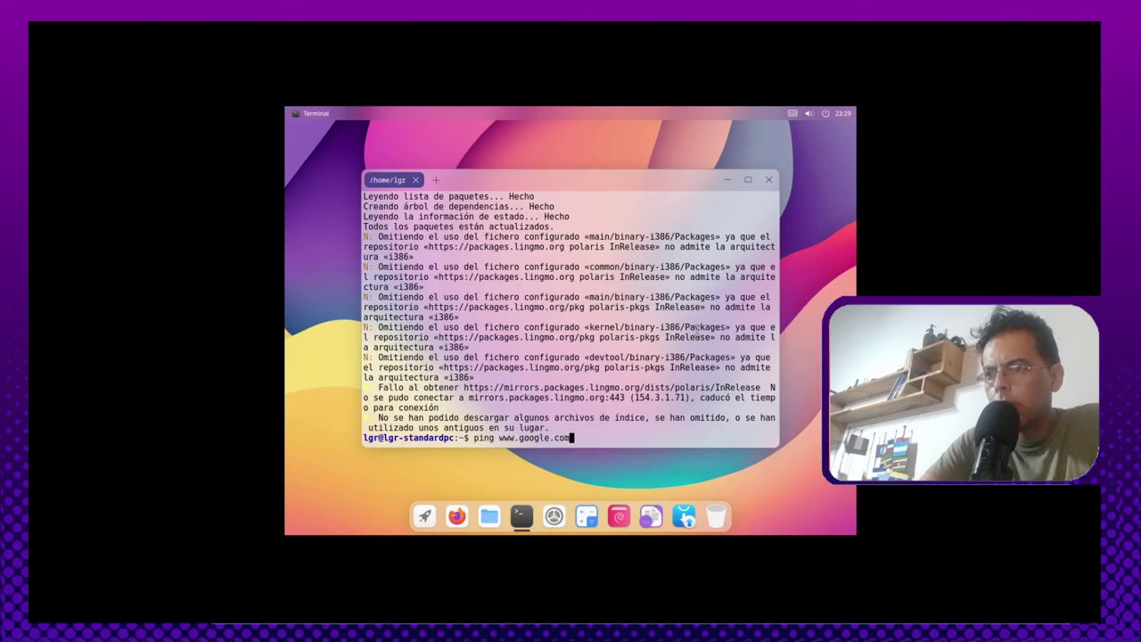
key(Return)
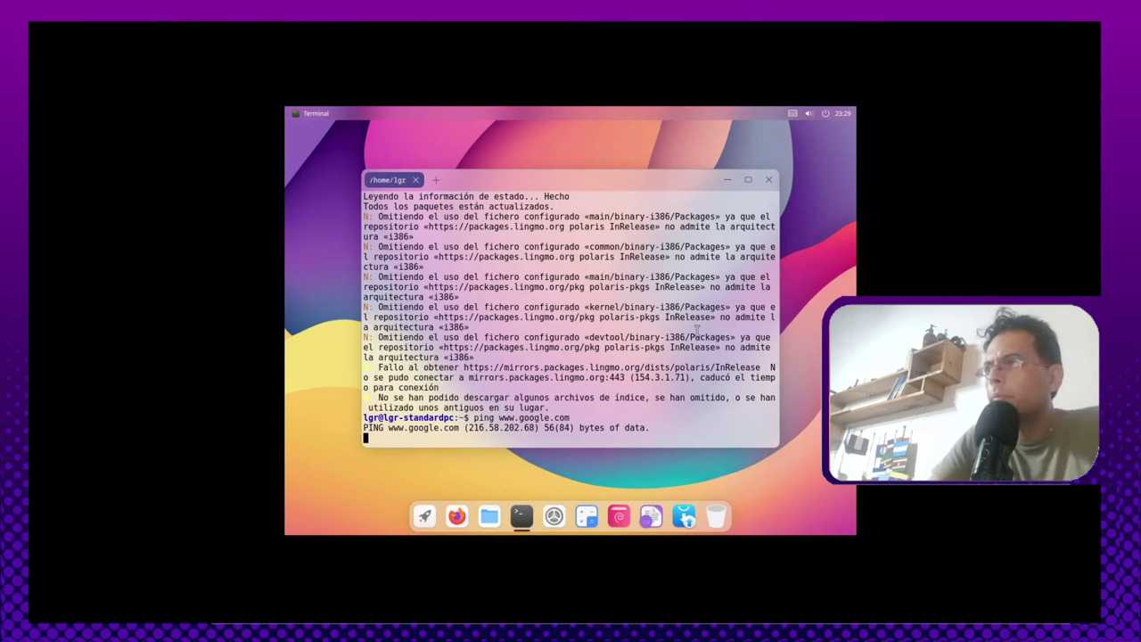
click(840, 113)
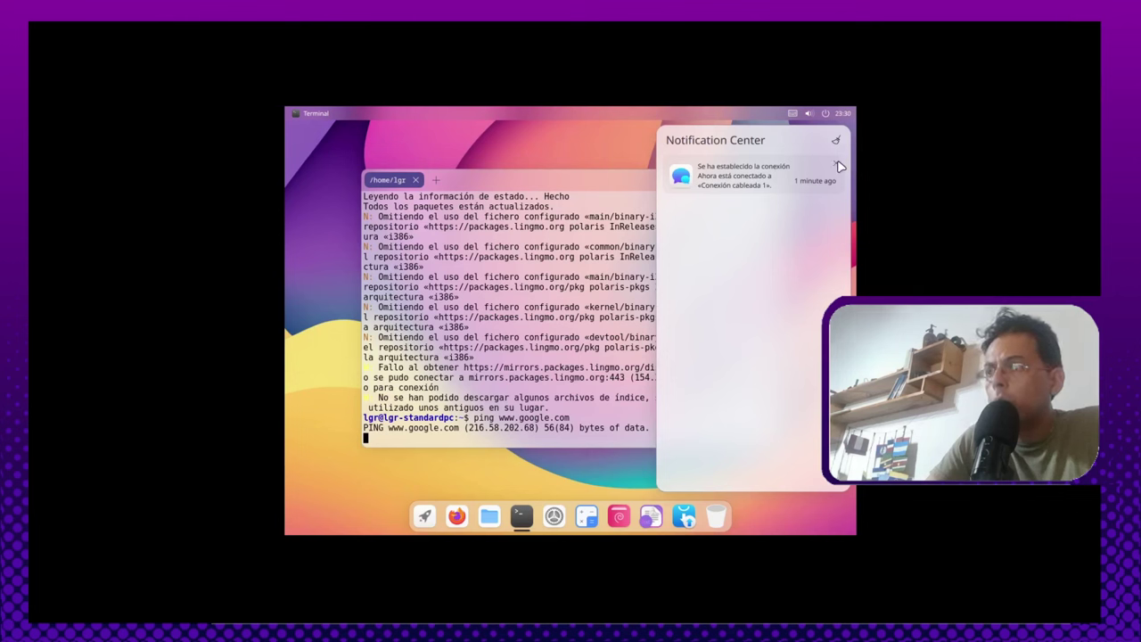
click(847, 110)
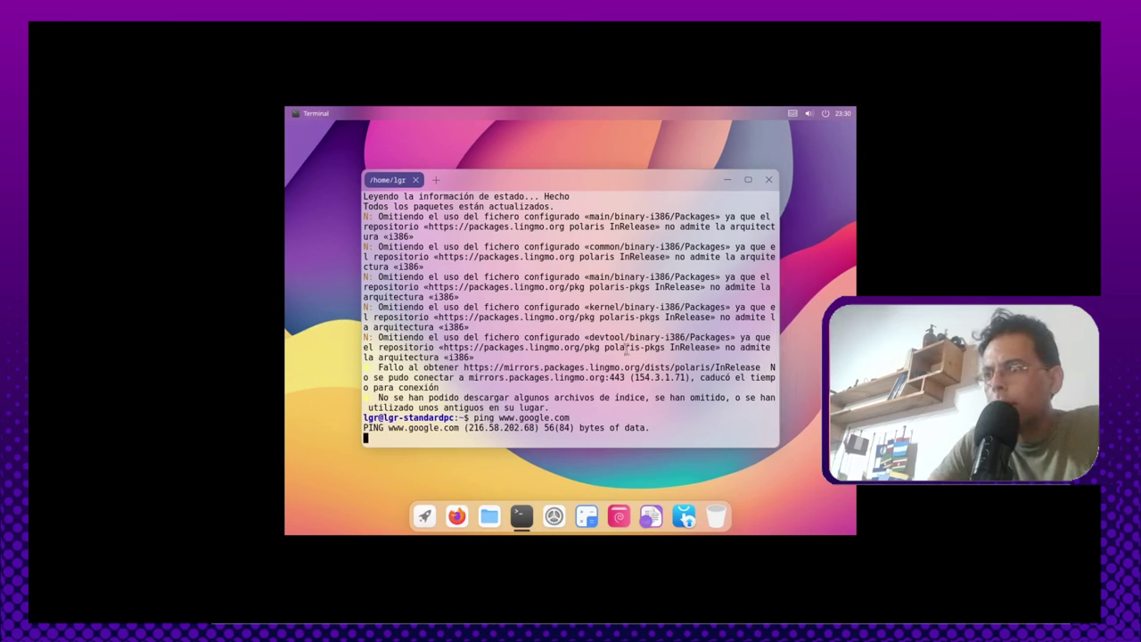
drag(595, 306, 730, 306)
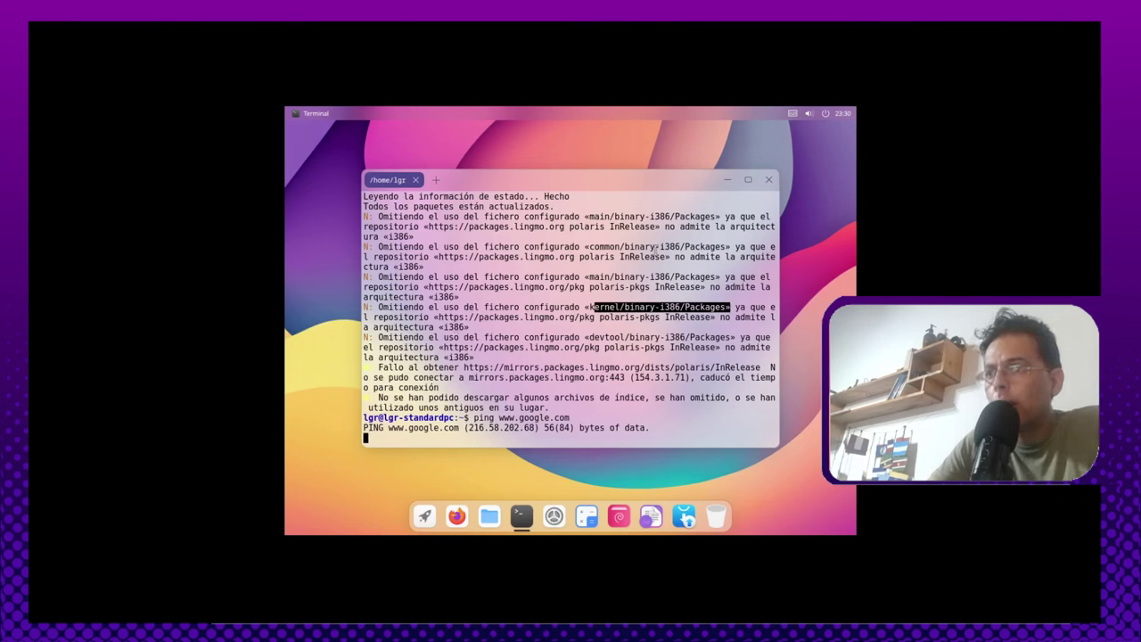
click(656, 250)
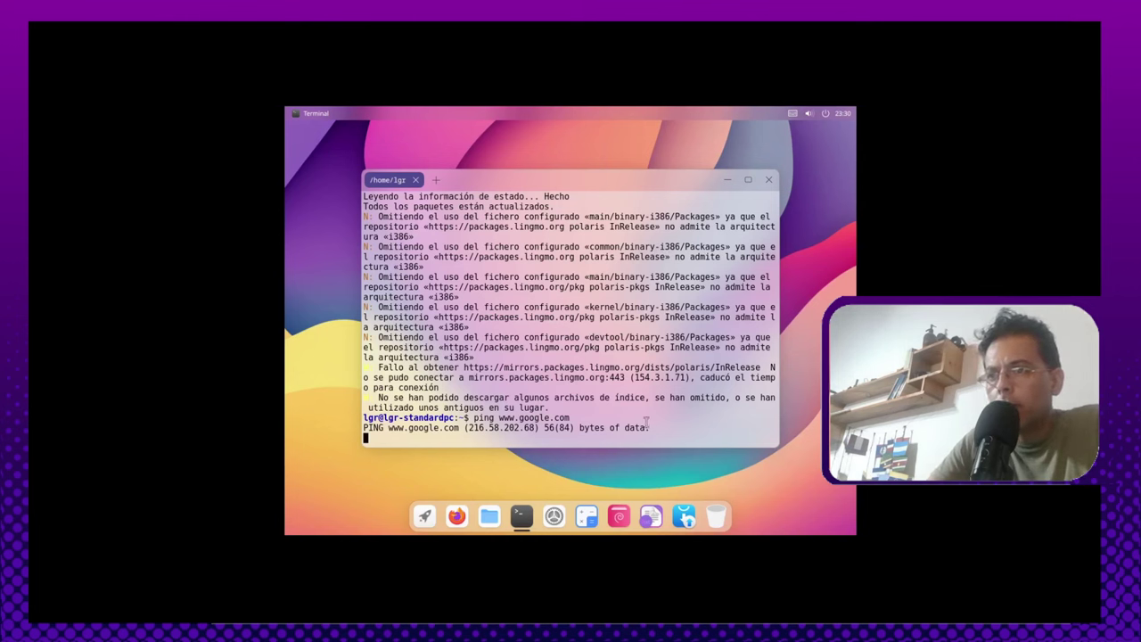
scroll(675, 321, up, 4)
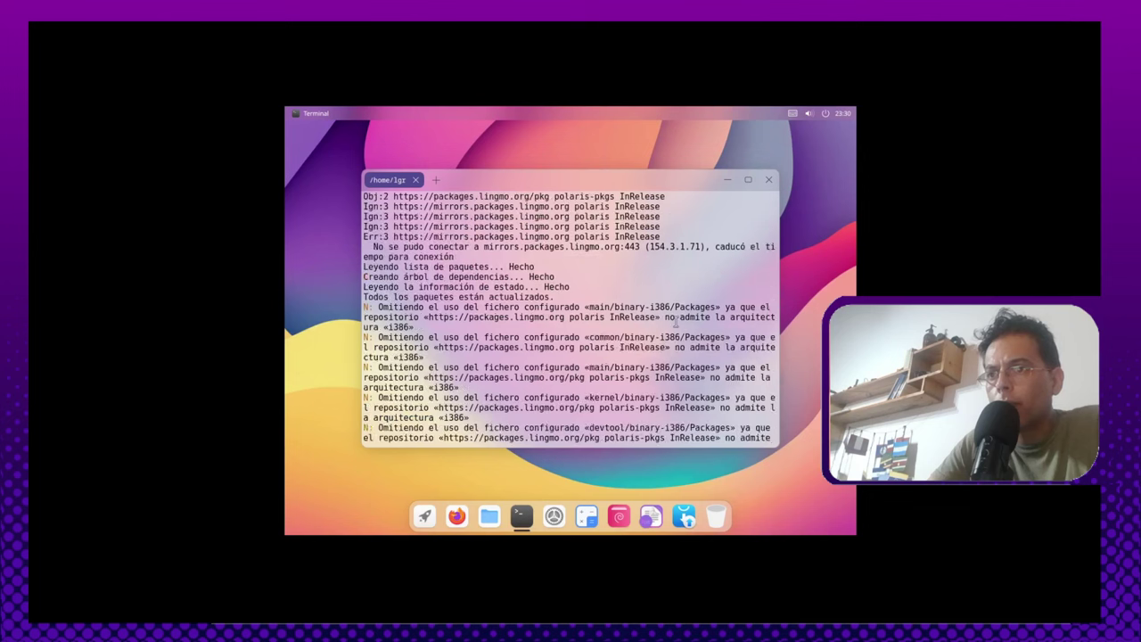
scroll(675, 321, down, 4)
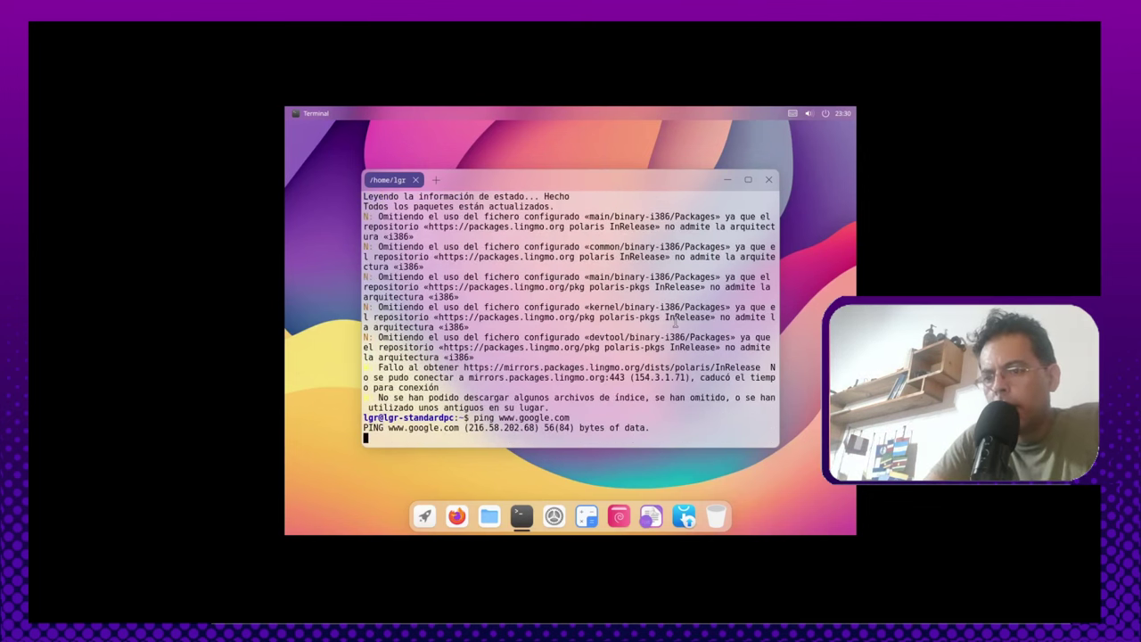
key(ctrl+c)
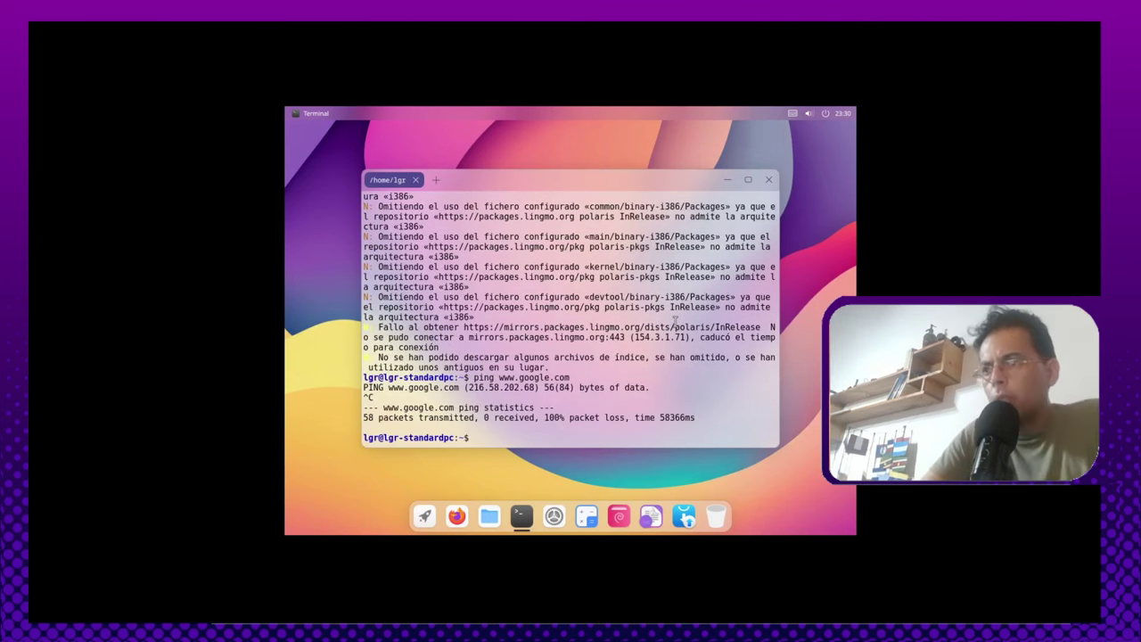
Step: Close the Terminal and briefly check the notification center
click(770, 181)
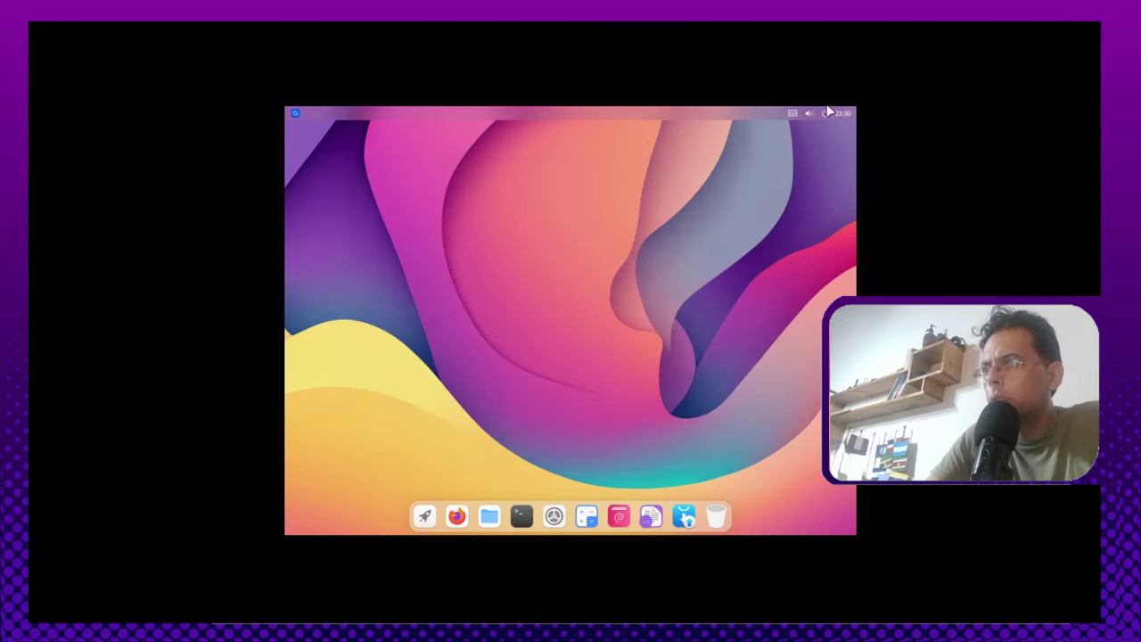
click(838, 114)
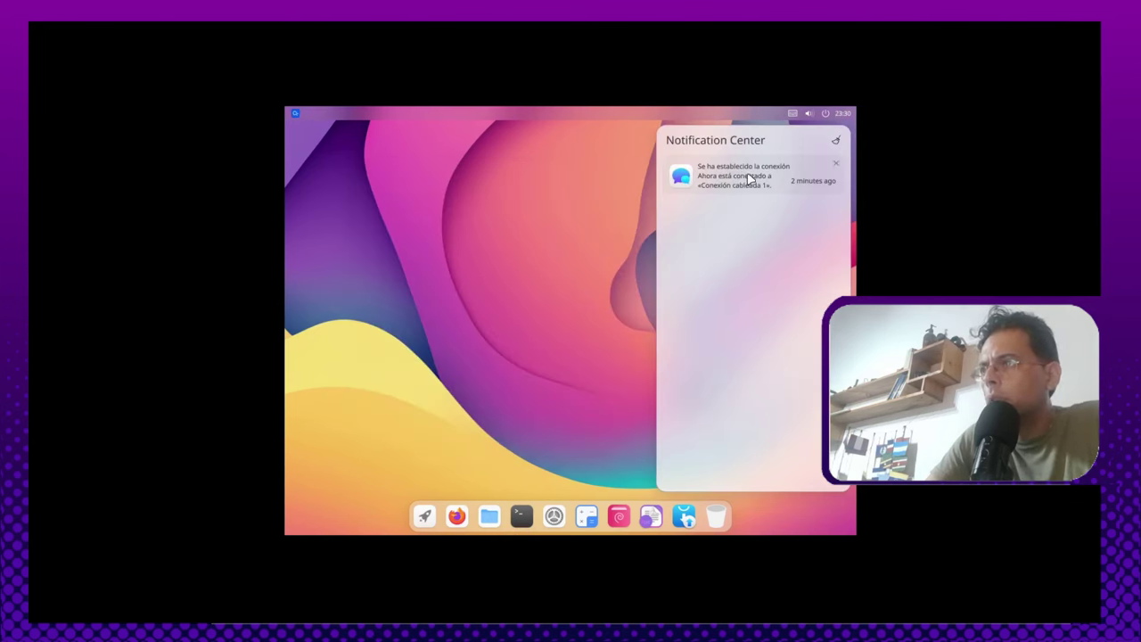
click(843, 114)
click(843, 114)
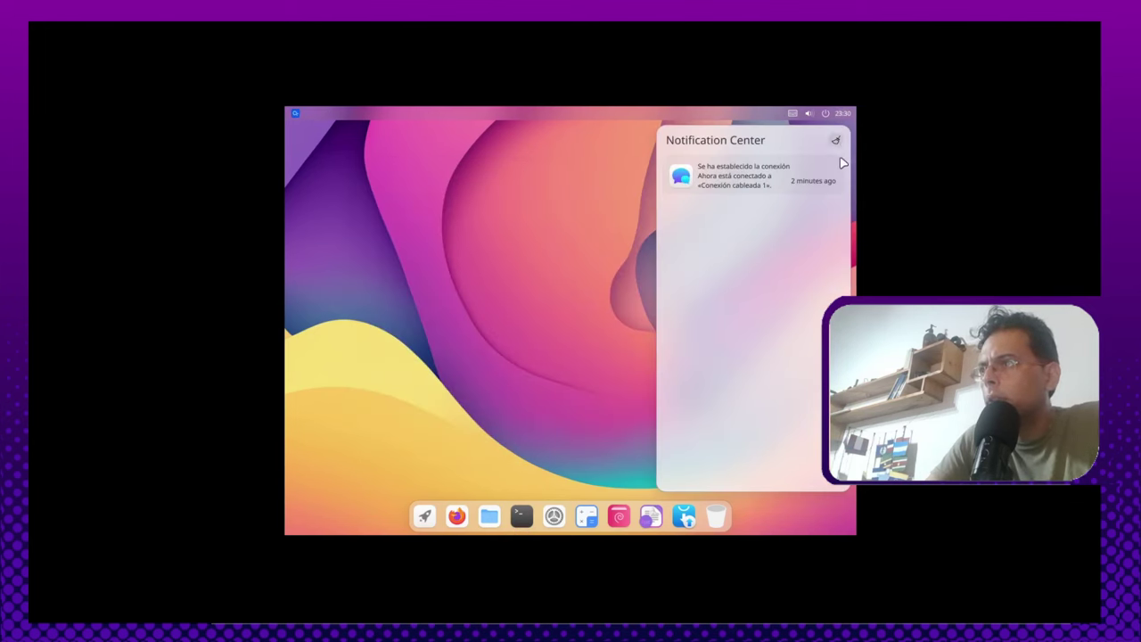
click(822, 113)
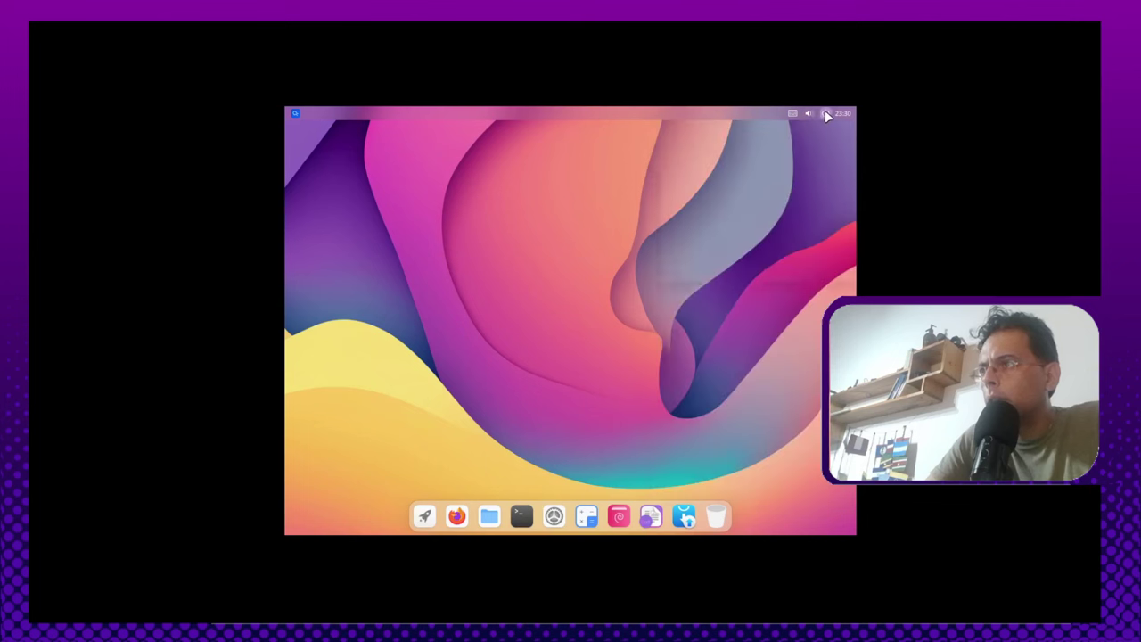
Step: Look at the power menu and quick toggles, then open Settings on the WLAN page
click(827, 116)
click(809, 111)
click(809, 111)
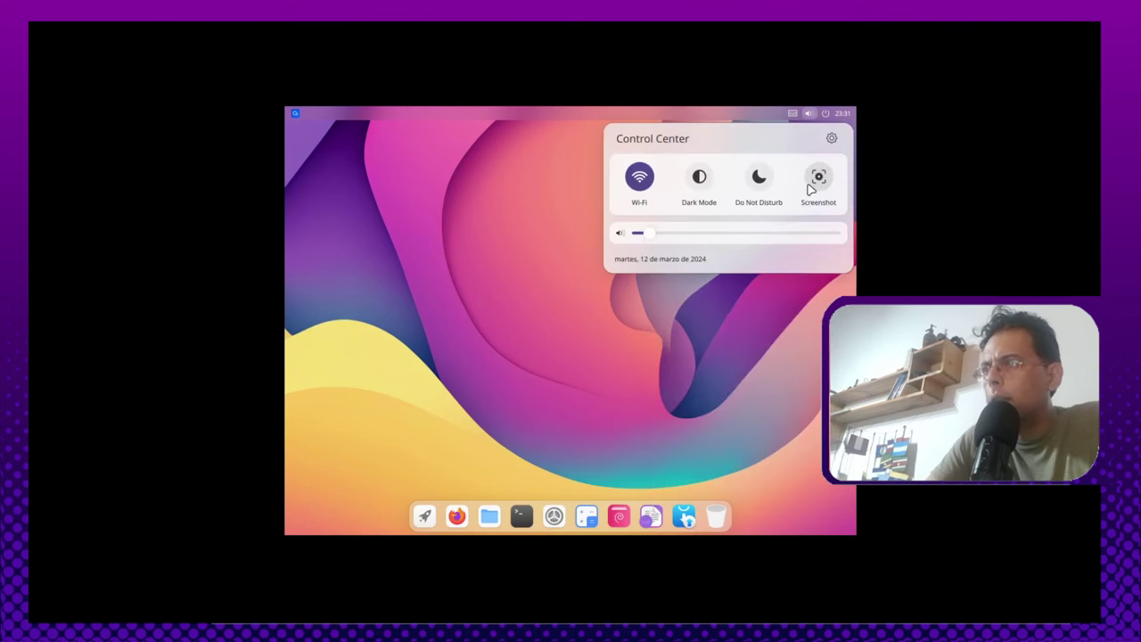
click(830, 142)
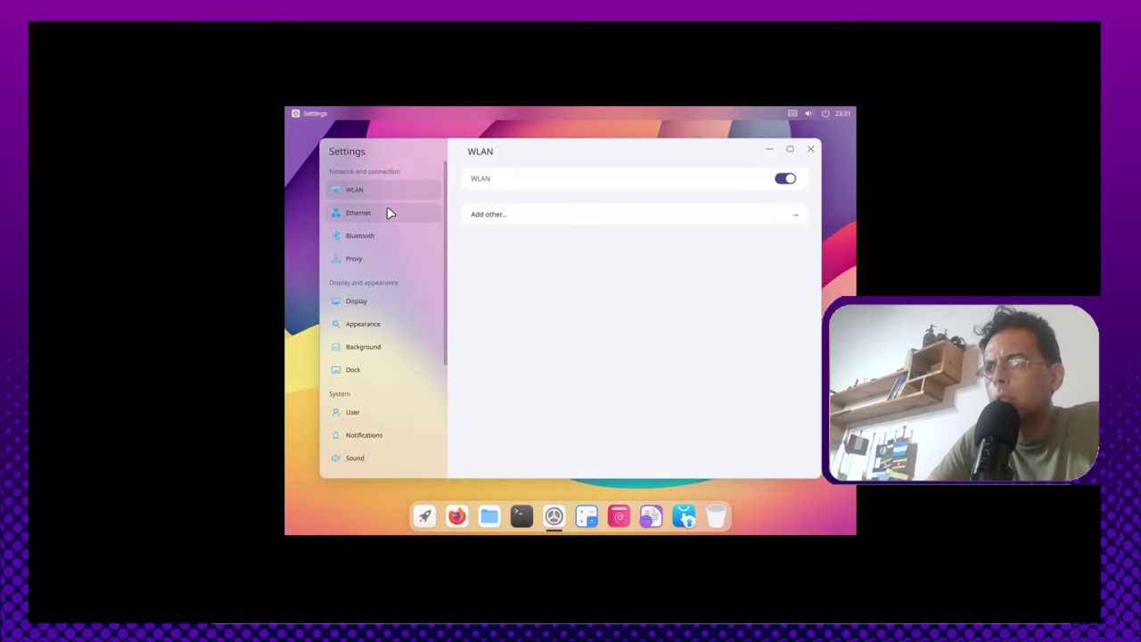
Step: Switch WLAN off, confirm wired 'Conexión cableada 1' is active, and close Settings
click(387, 213)
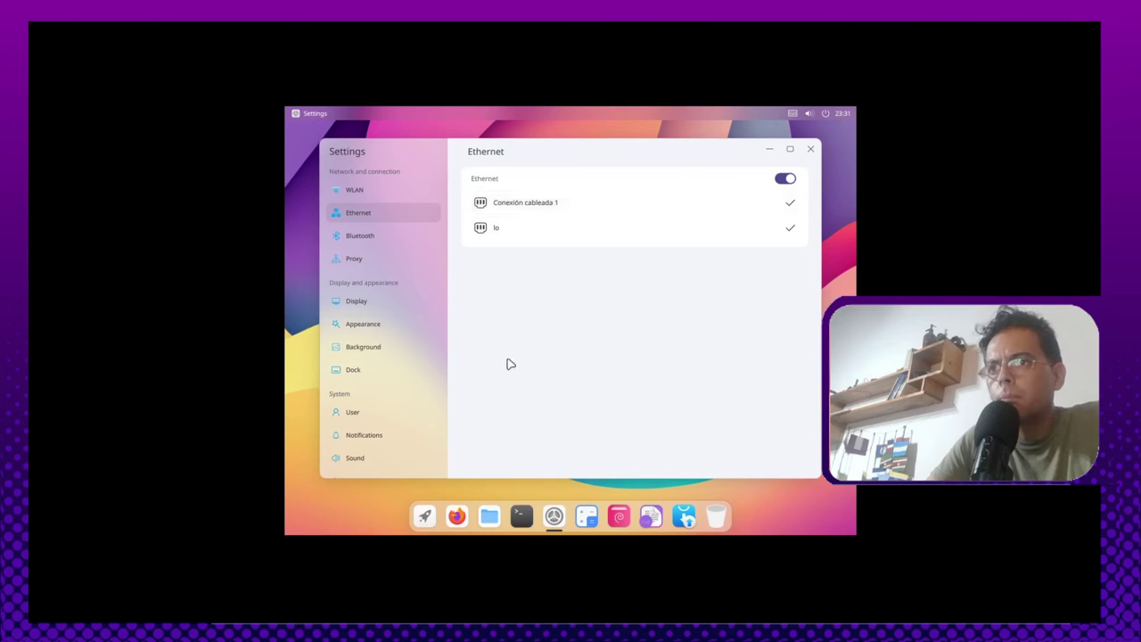
click(392, 189)
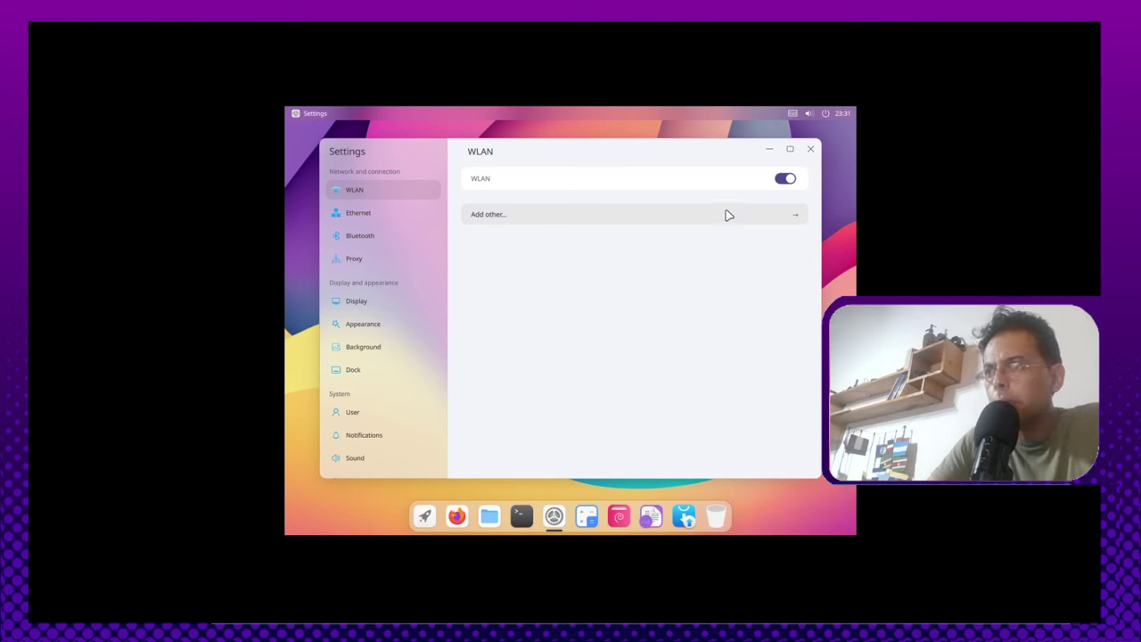
click(787, 181)
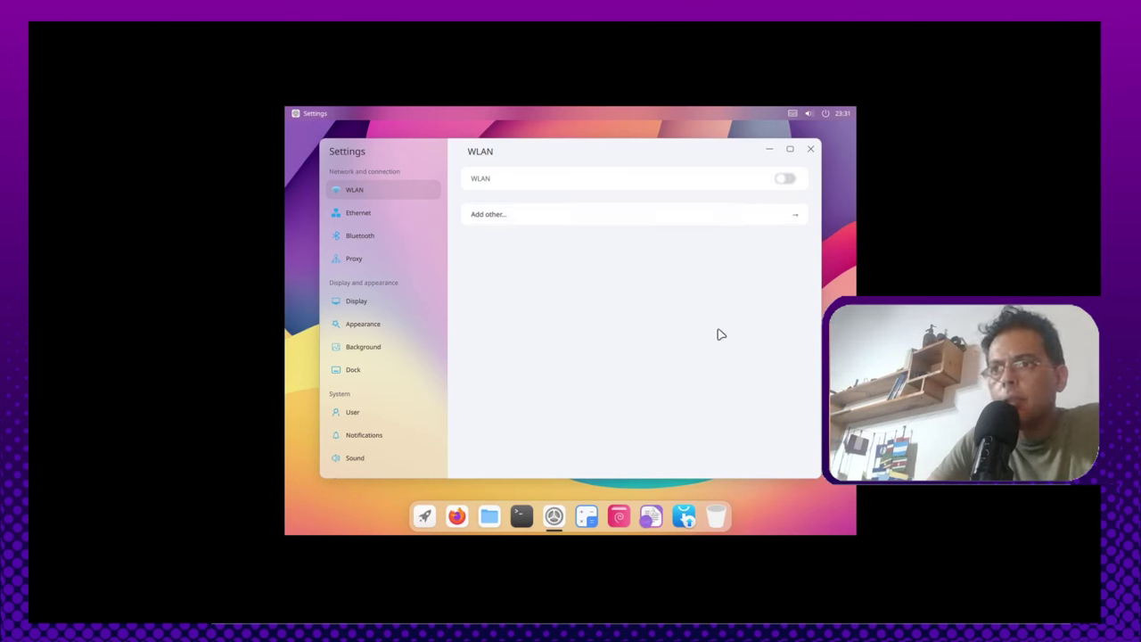
click(398, 214)
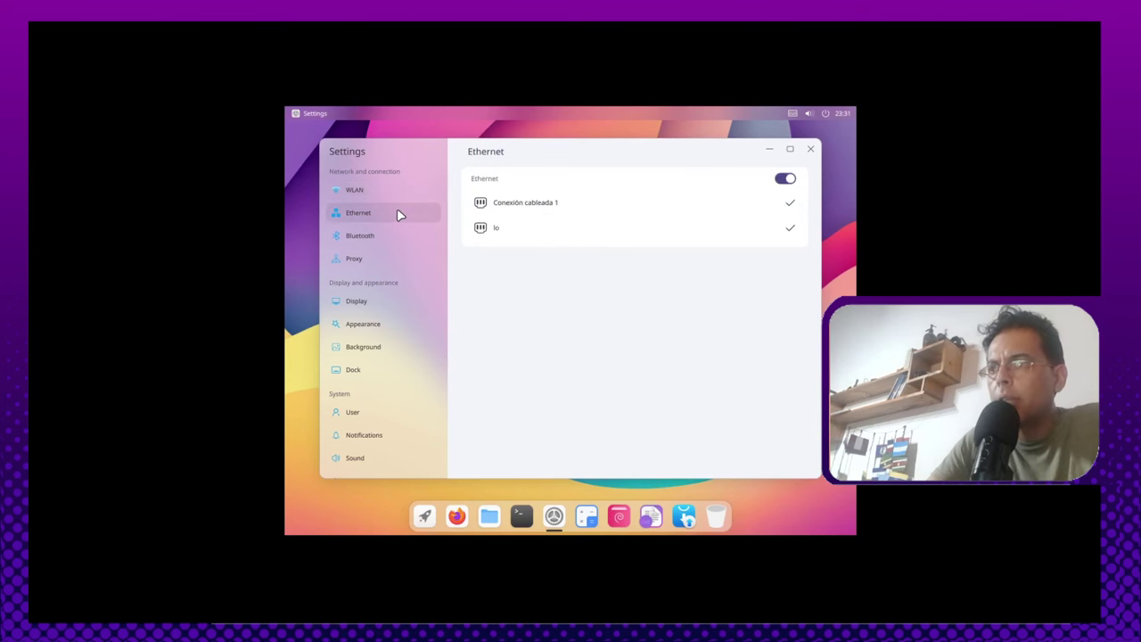
click(811, 152)
Step: Open a terminal and install arandr with 'sudo apt install arandr' and the password
click(522, 516)
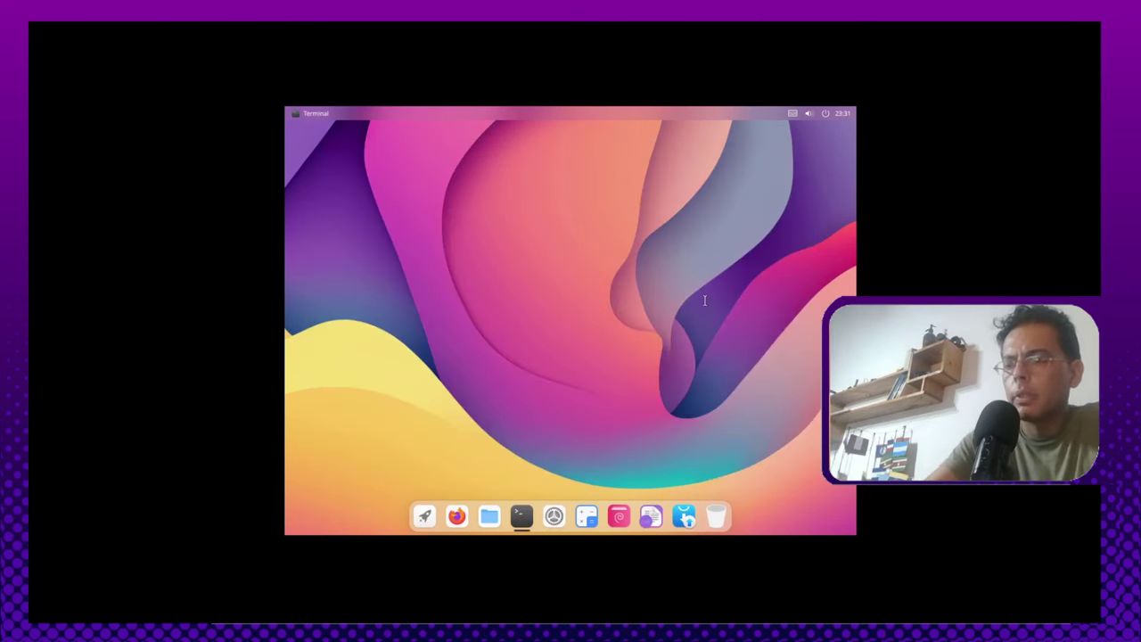
text(sudo apt)
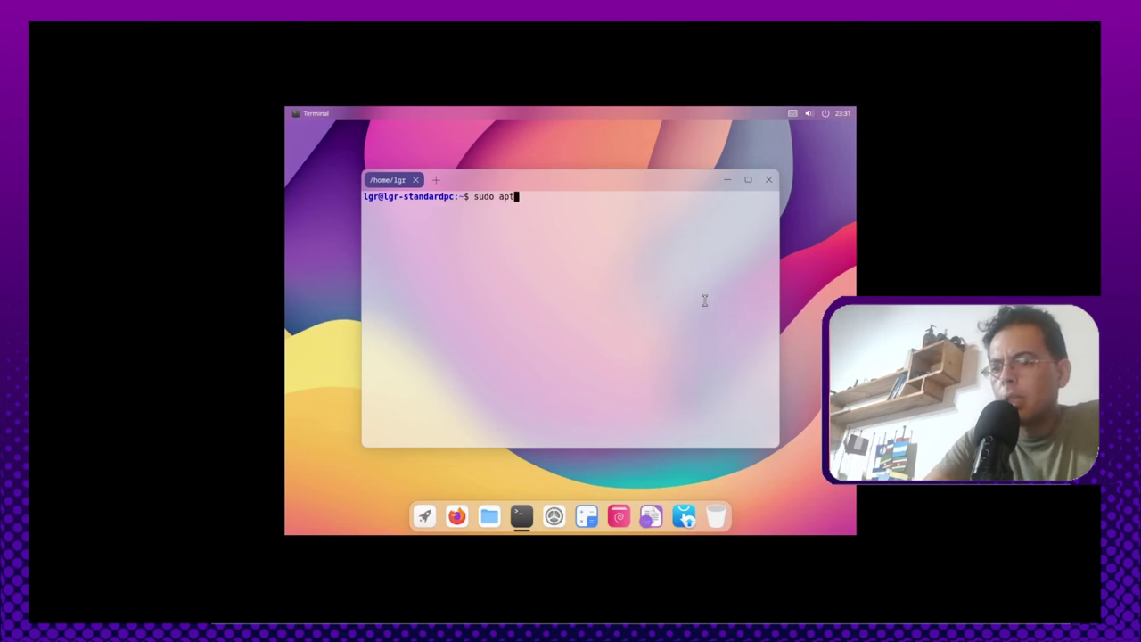
text( insta)
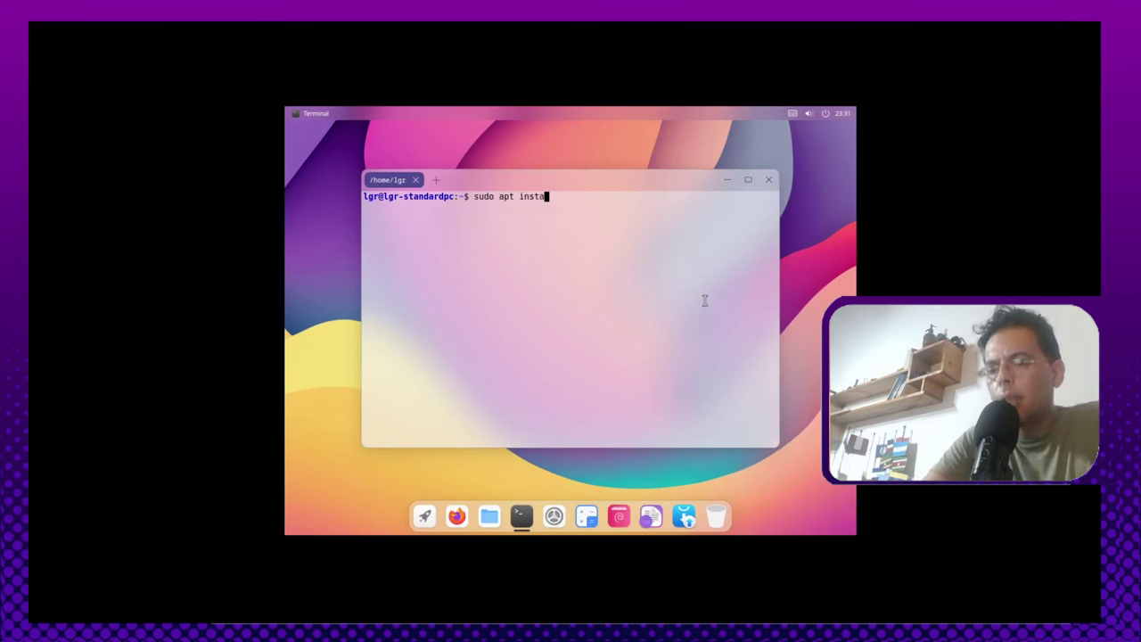
text(ll arand)
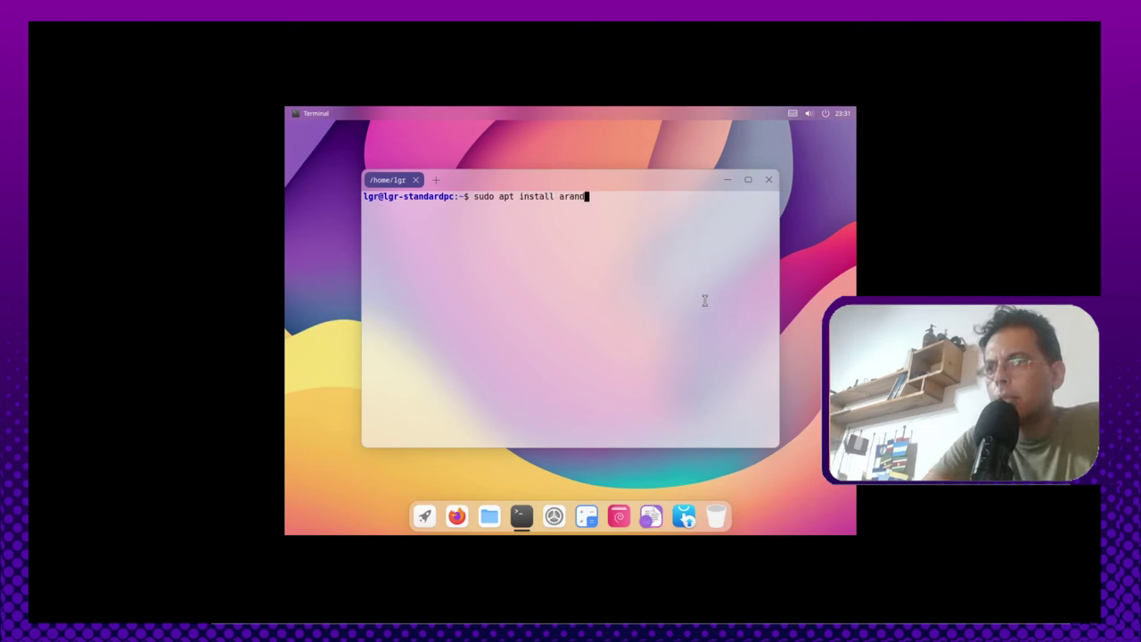
text(r)
key(Return)
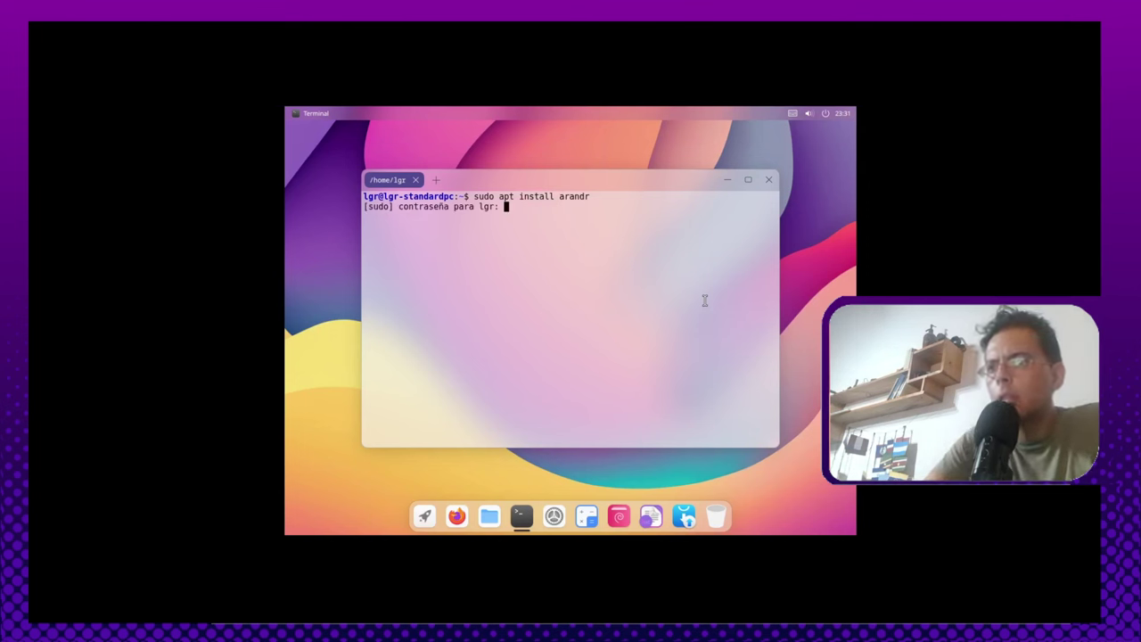
key(Return)
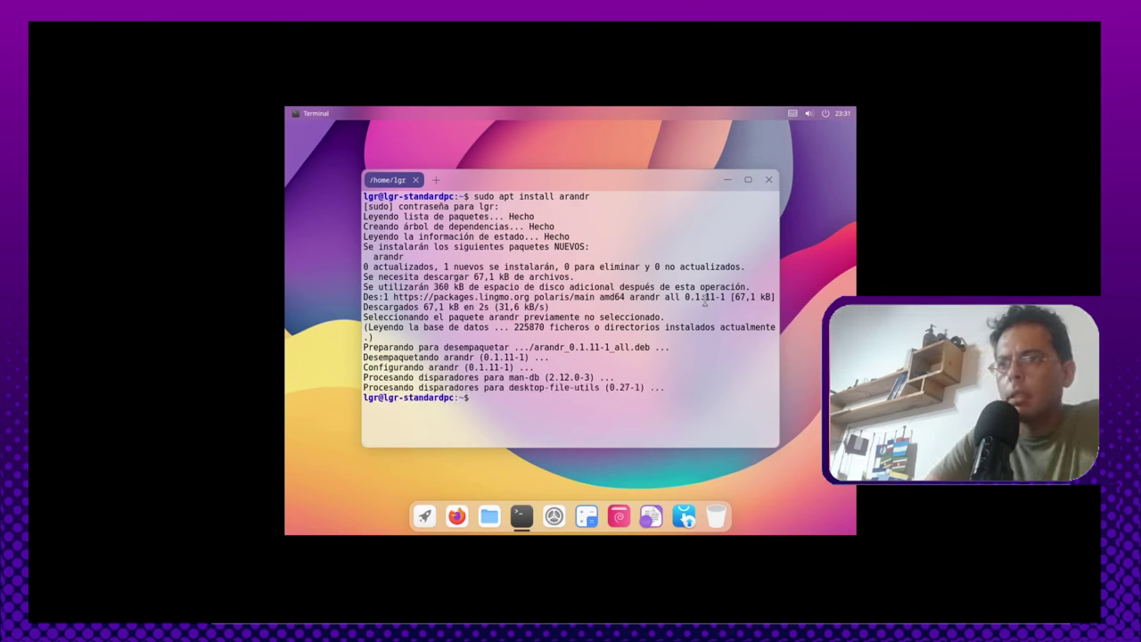
Step: Retry and cancel apt update, ping google.com (21 packets, 100% loss), then close the terminal
key(Up)
key(Up)
key(Up)
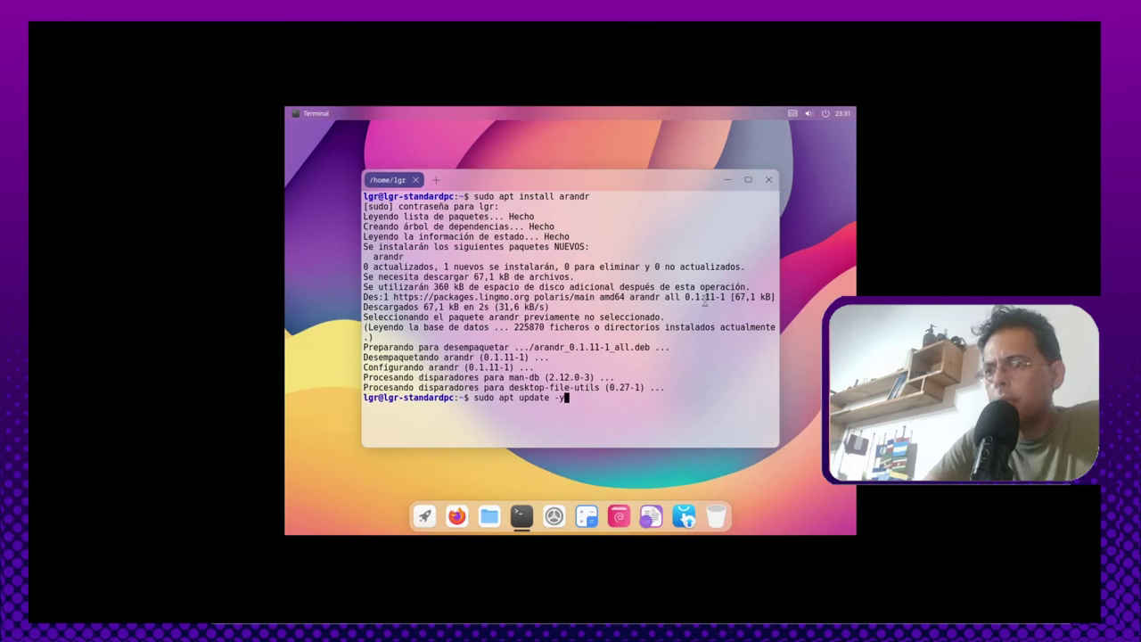
key(Return)
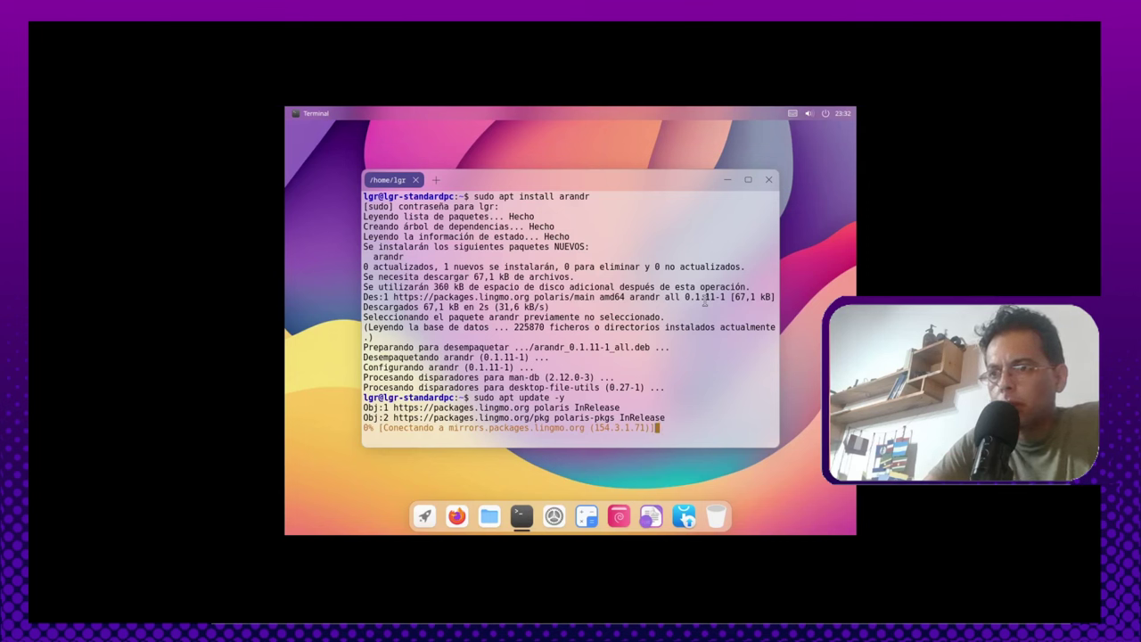
key(ctrl+c)
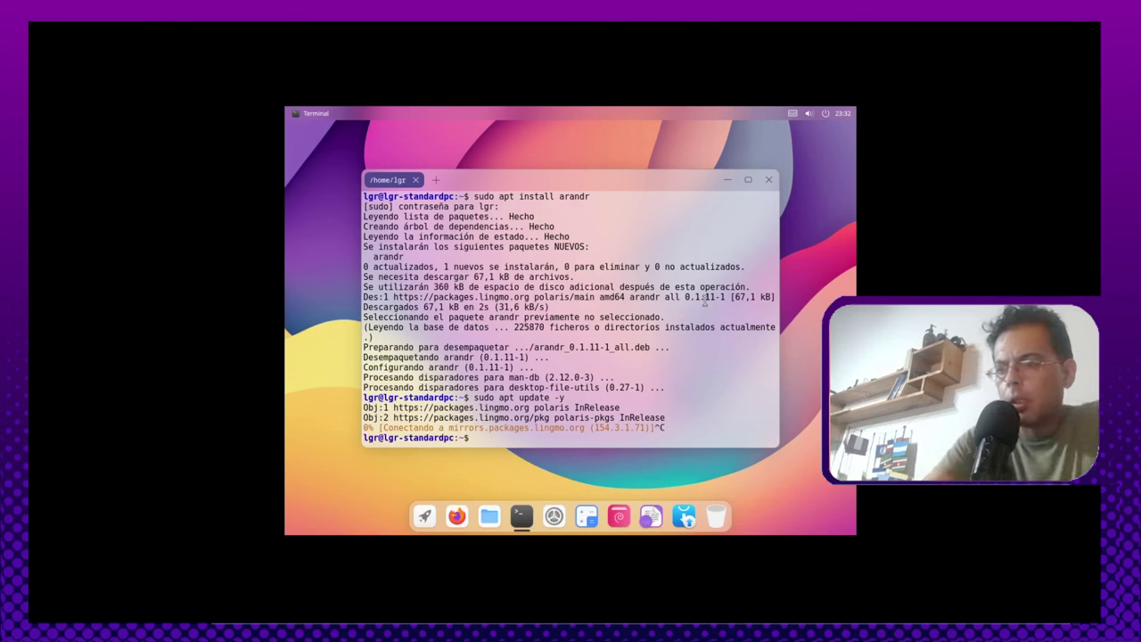
text(ping)
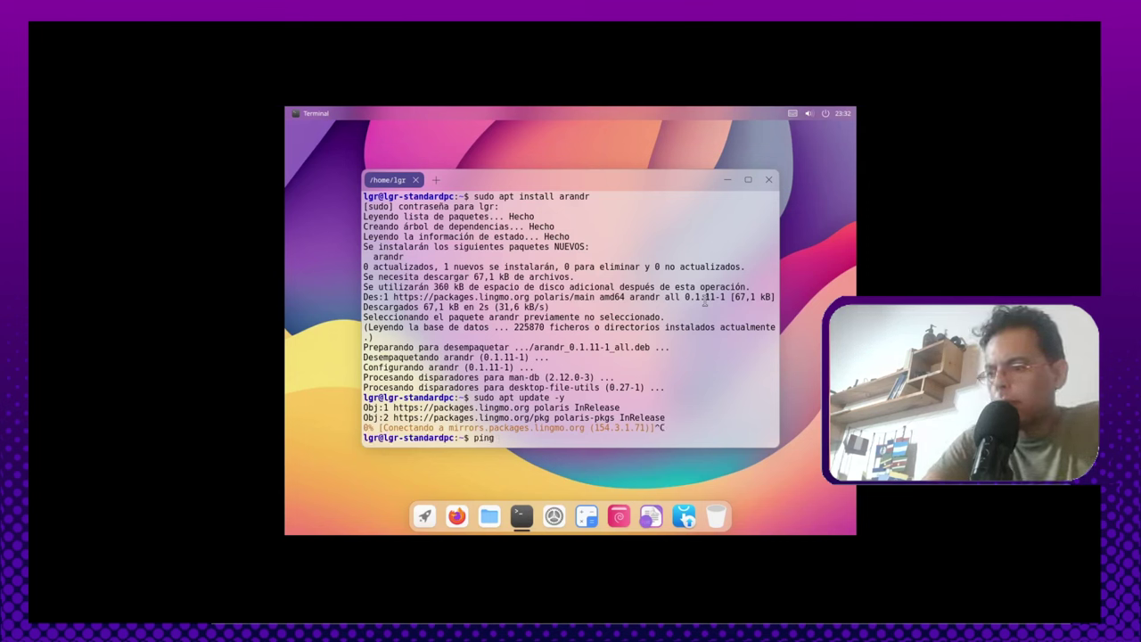
text( google.com)
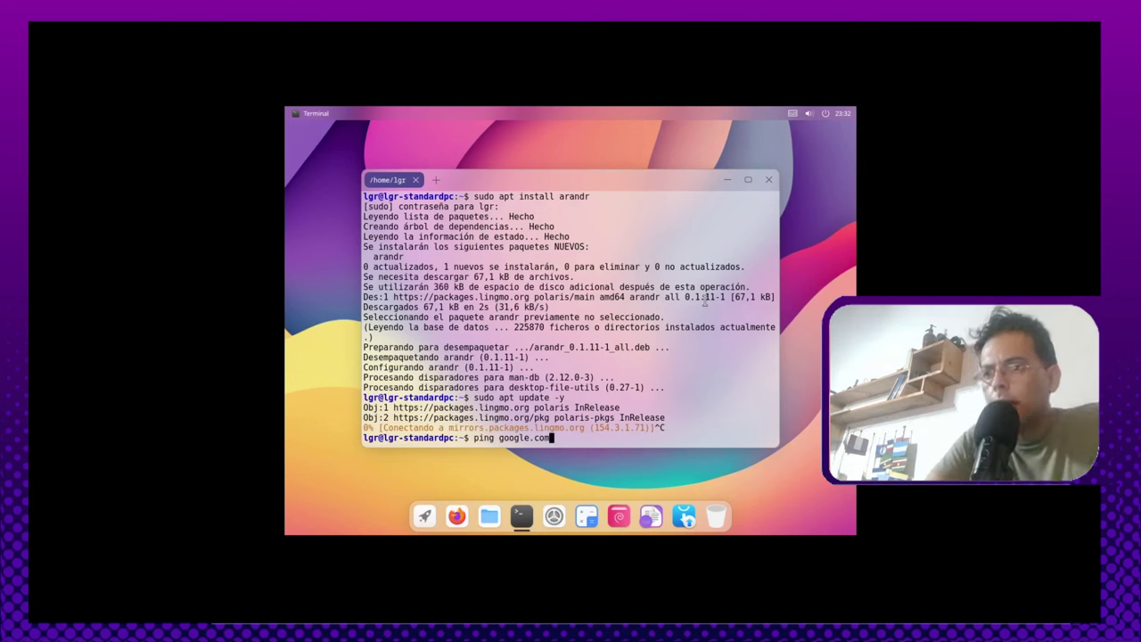
key(Return)
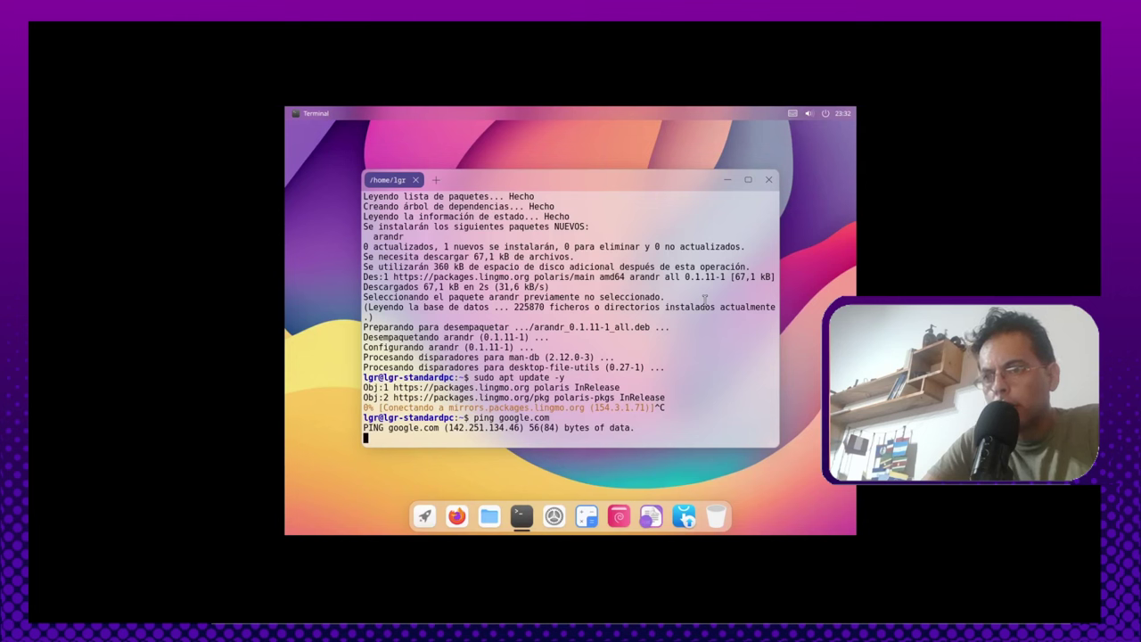
key(ctrl+c)
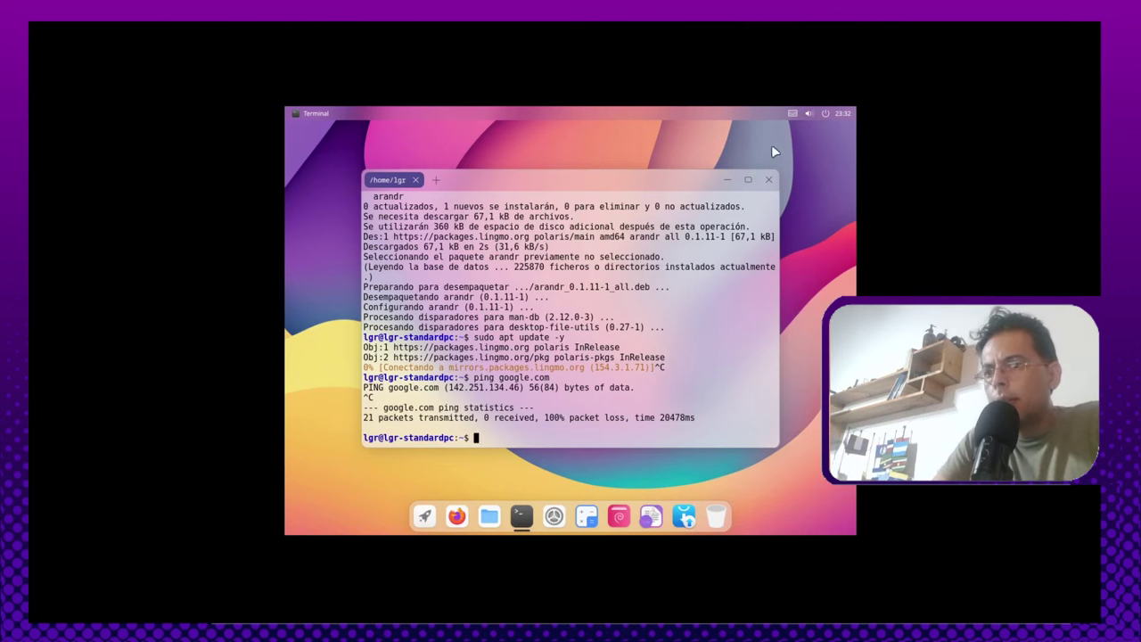
click(769, 179)
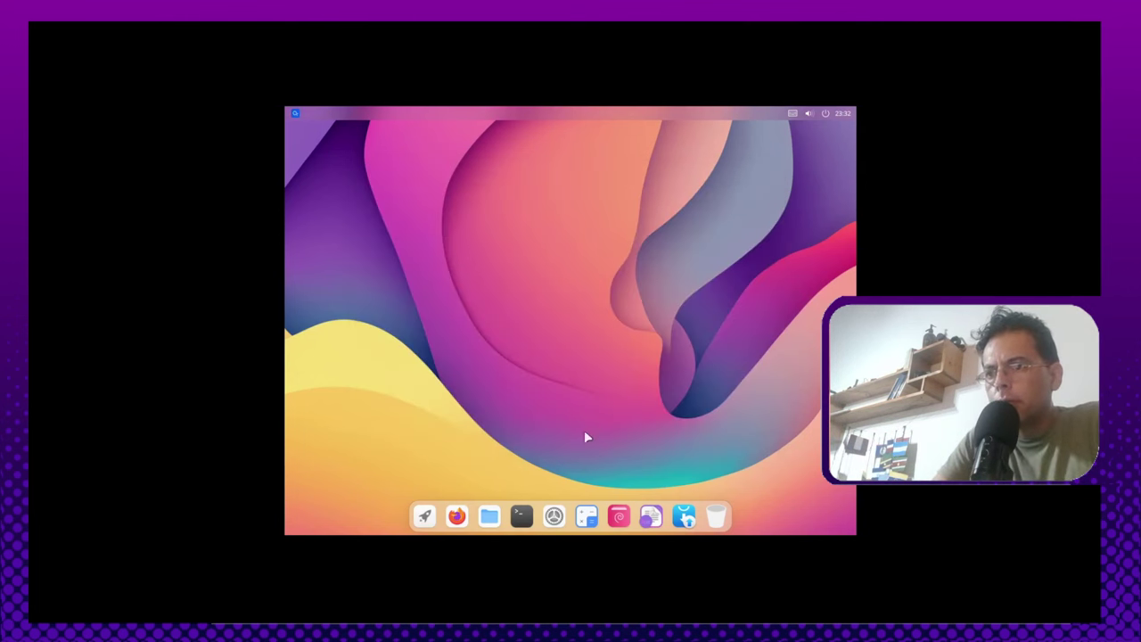
Step: Launch ARandR from the launcher search and enlarge its layout window
click(423, 518)
text(ara)
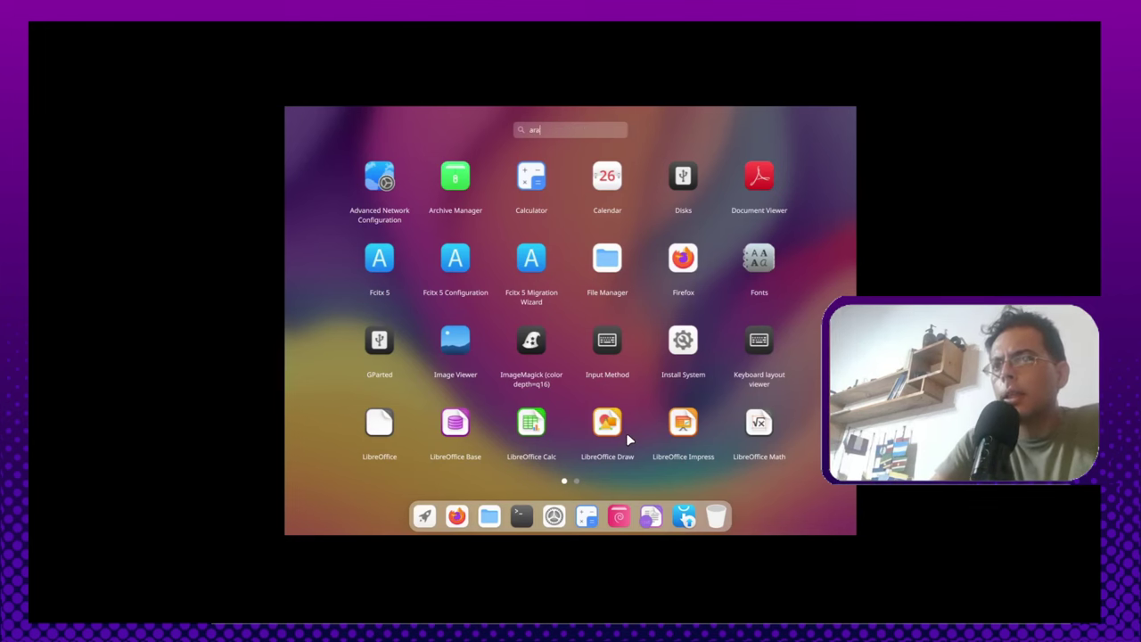
text(ndr)
click(380, 170)
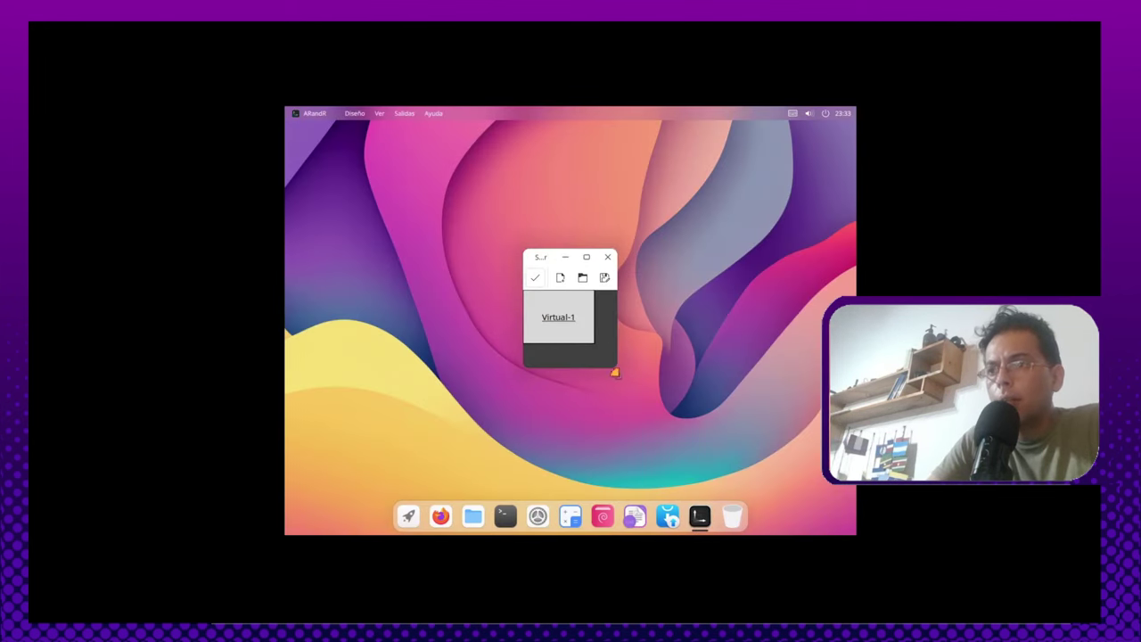
drag(615, 371, 727, 437)
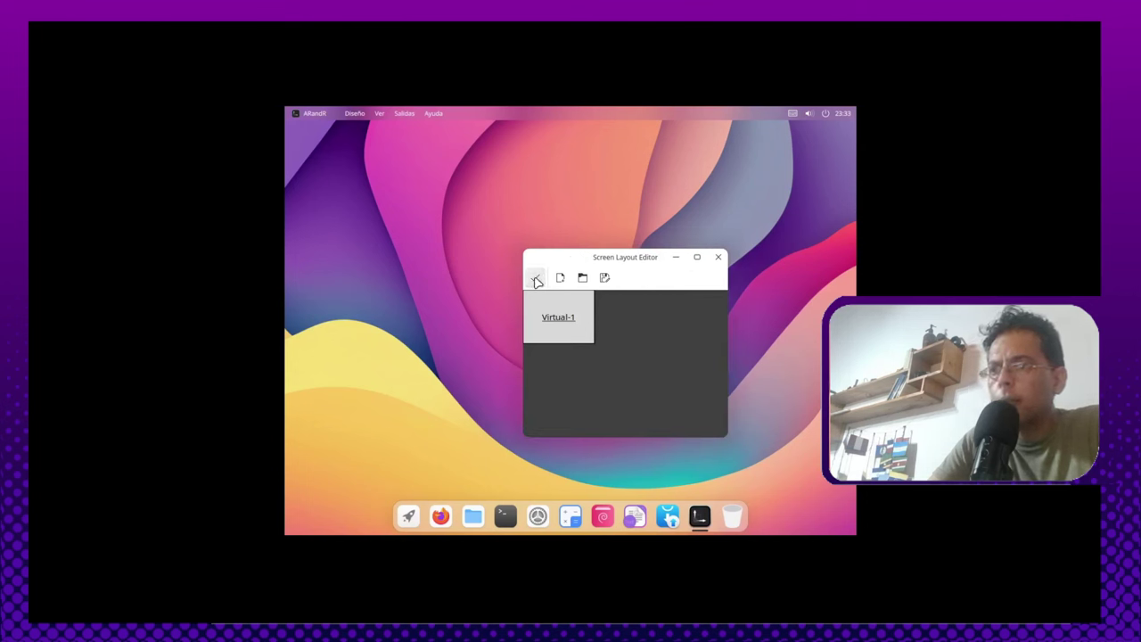
Step: Set Virtual-1 to a resolution larger than 1024x768, apply it, and close ARandR
right_click(572, 312)
mouse_move(608, 358)
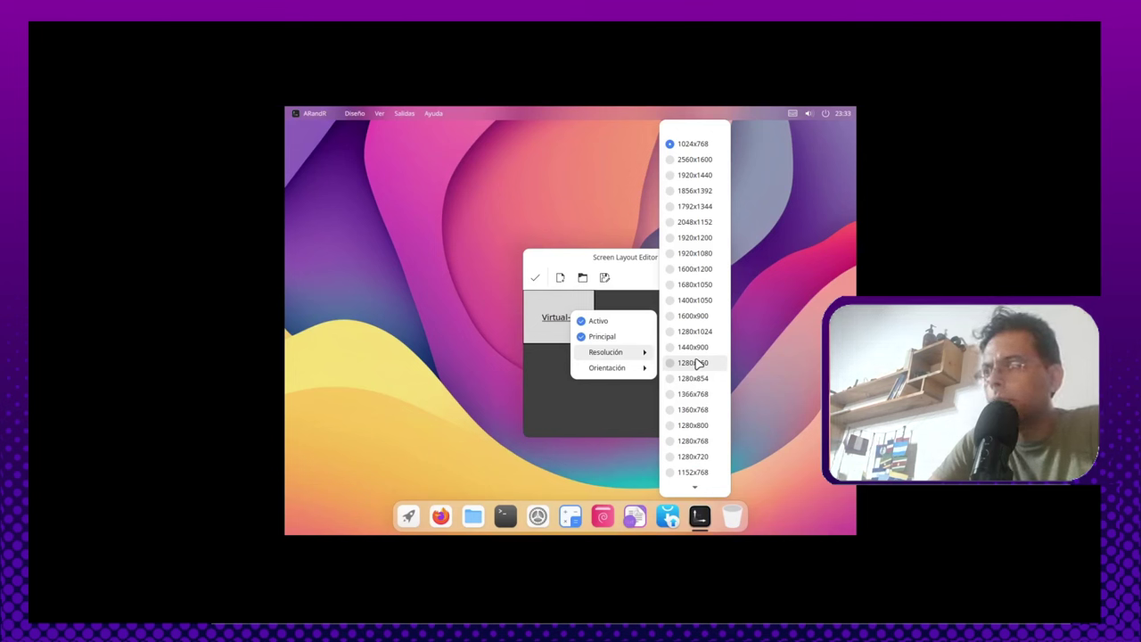
click(704, 253)
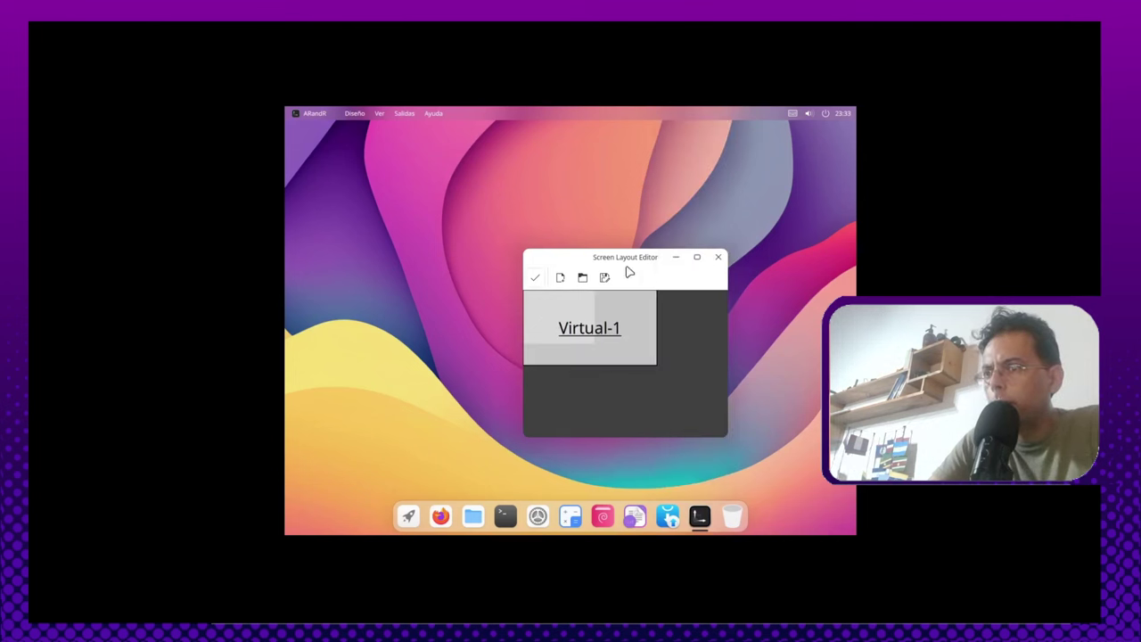
click(535, 279)
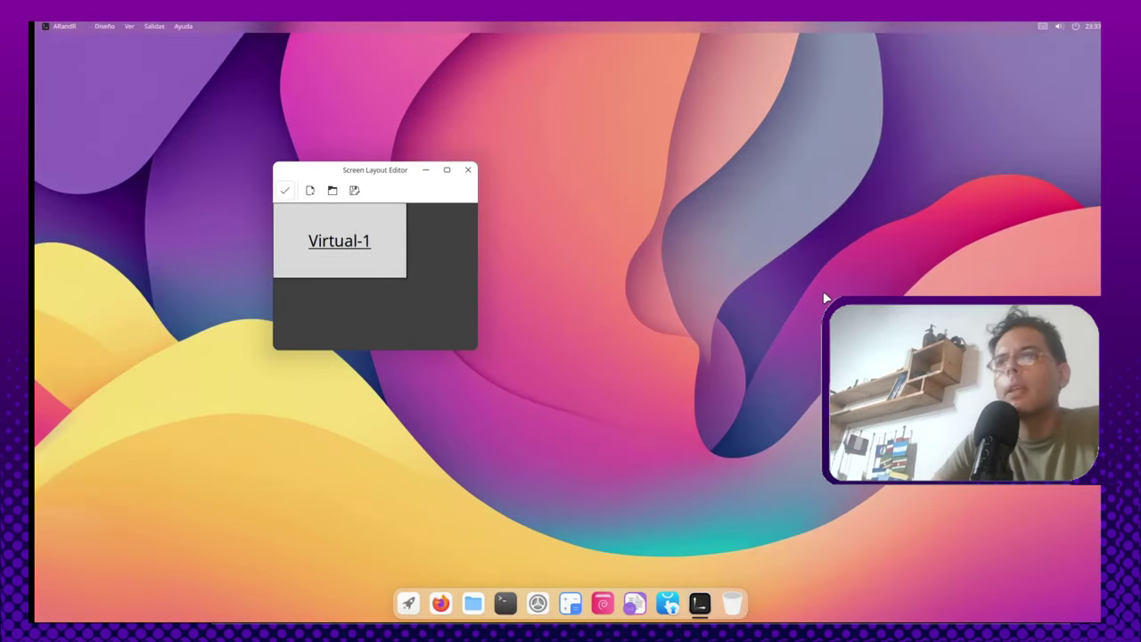
click(468, 170)
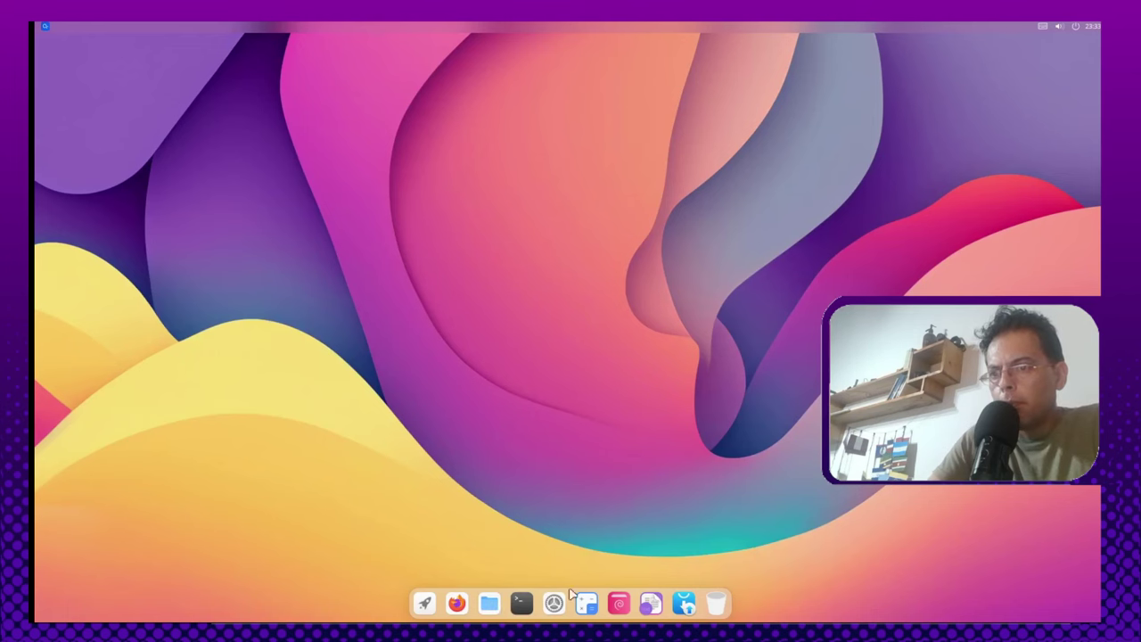
click(424, 604)
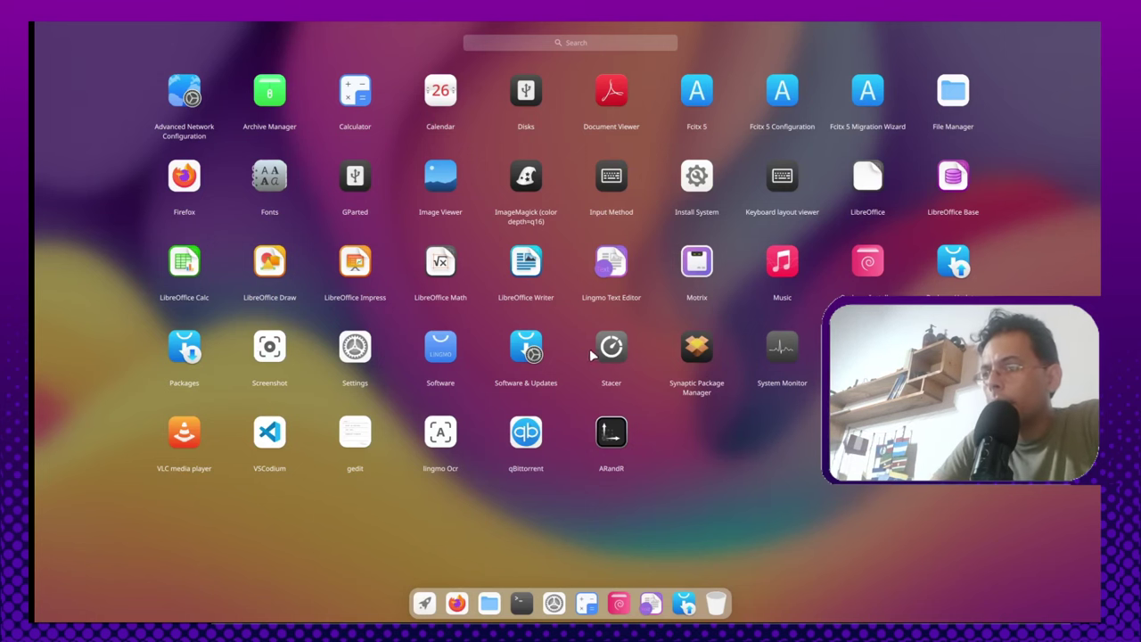
Step: Open a terminal and run 'flatpak list'
key(ctrl+alt+t)
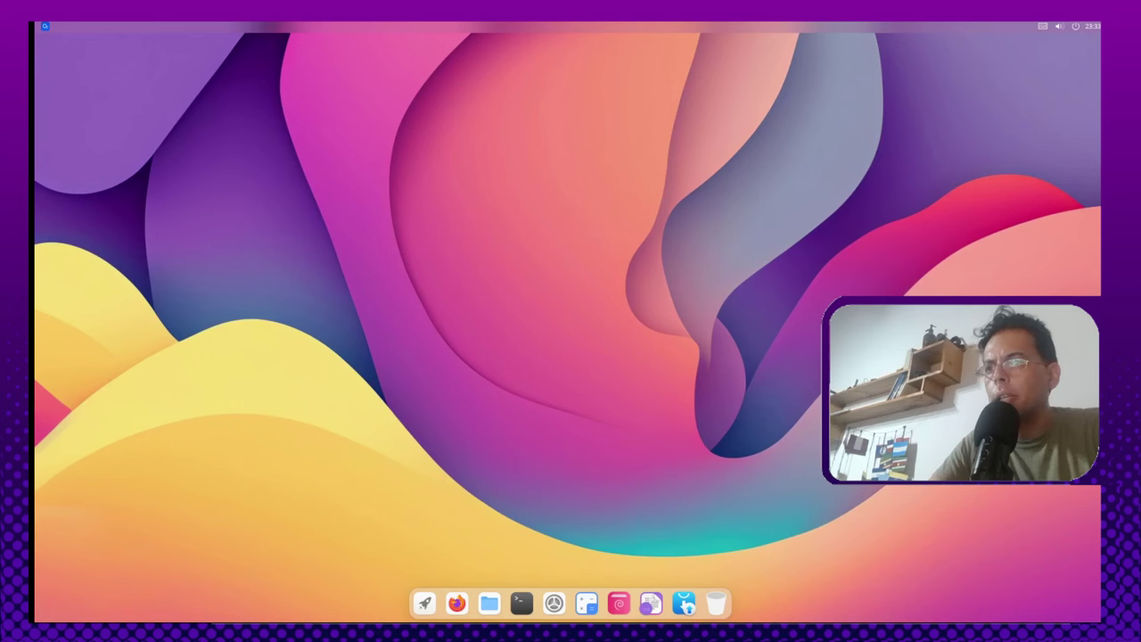
text(flatpak list)
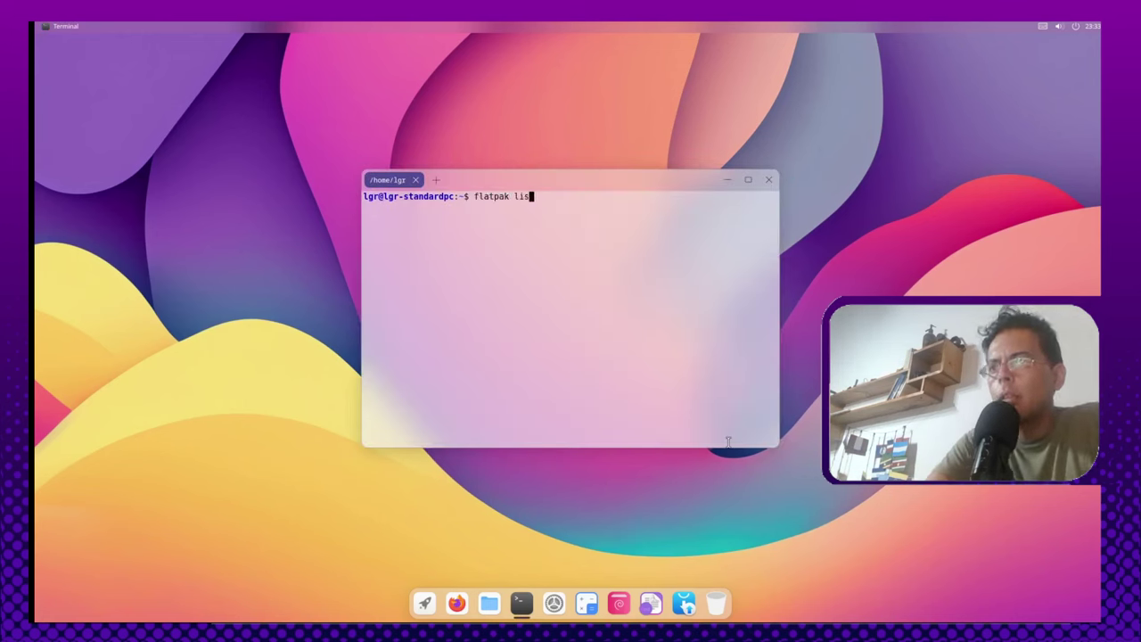
key(Return)
Step: Run 'sudo apt search flatpak', find flatpak 1.14.5 marked installed, and close the terminal
text(sudo apt search flatpak)
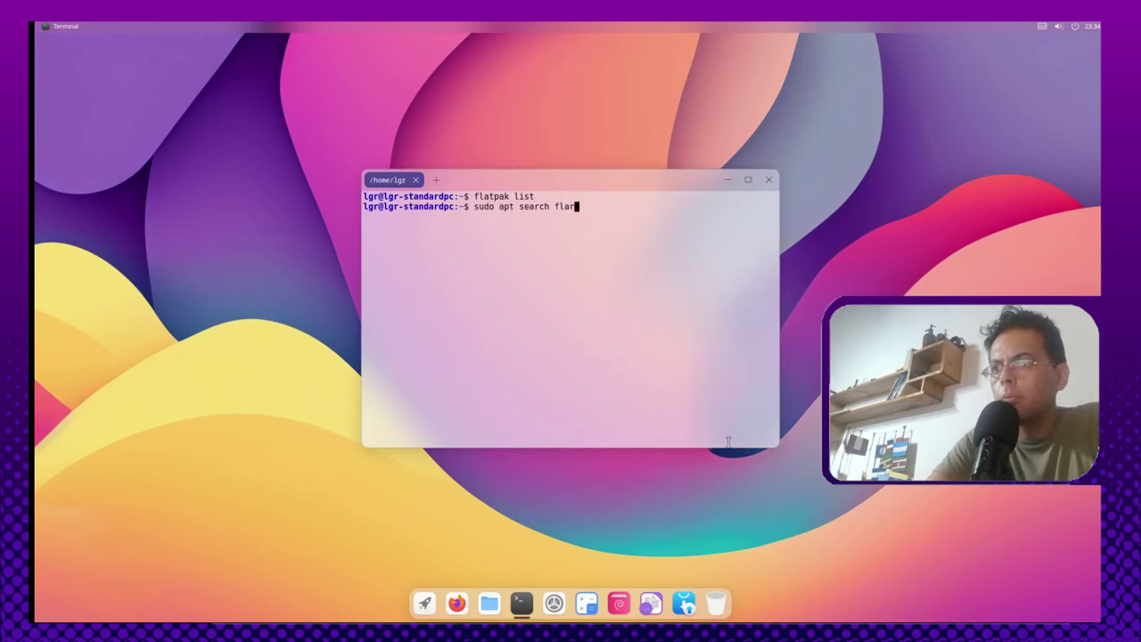
key(Return)
key(Return)
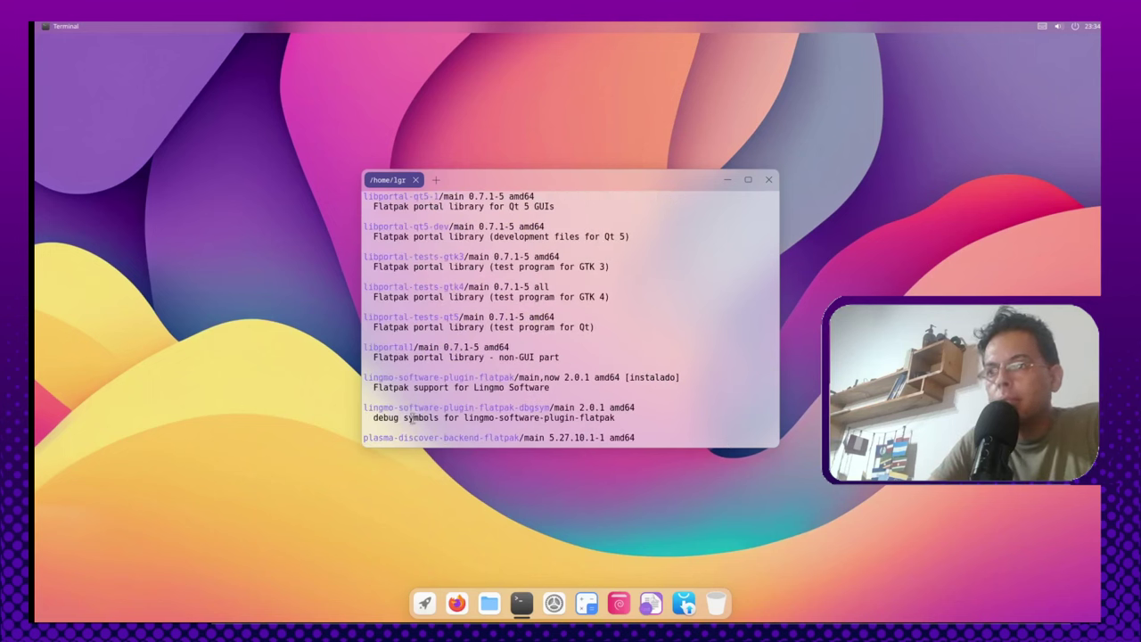
scroll(459, 323, up, 4)
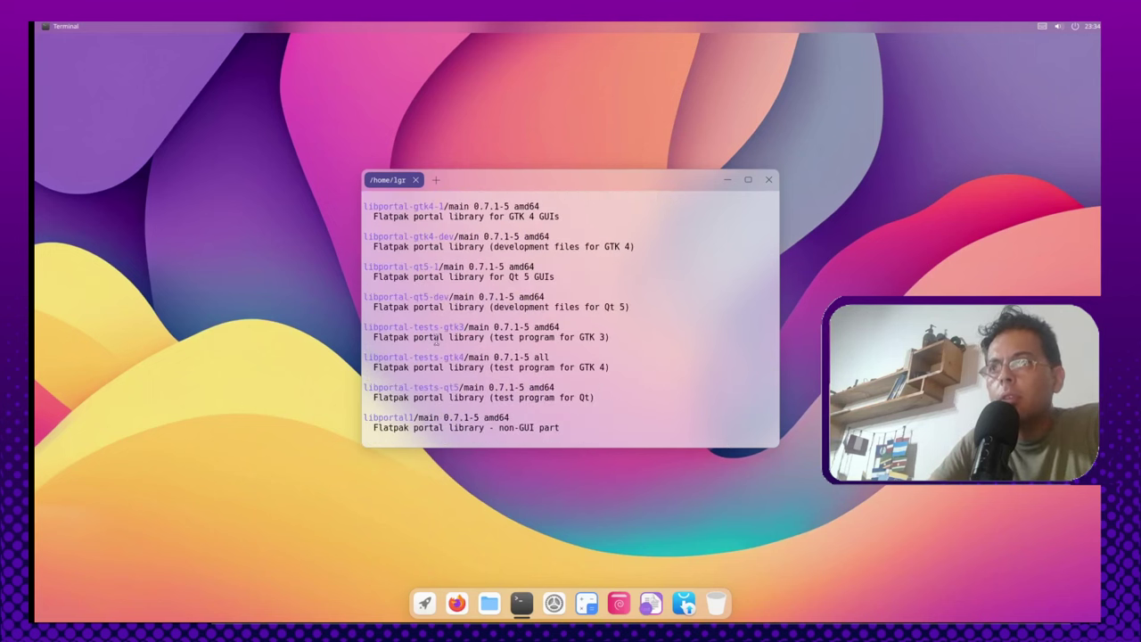
scroll(443, 314, up, 6)
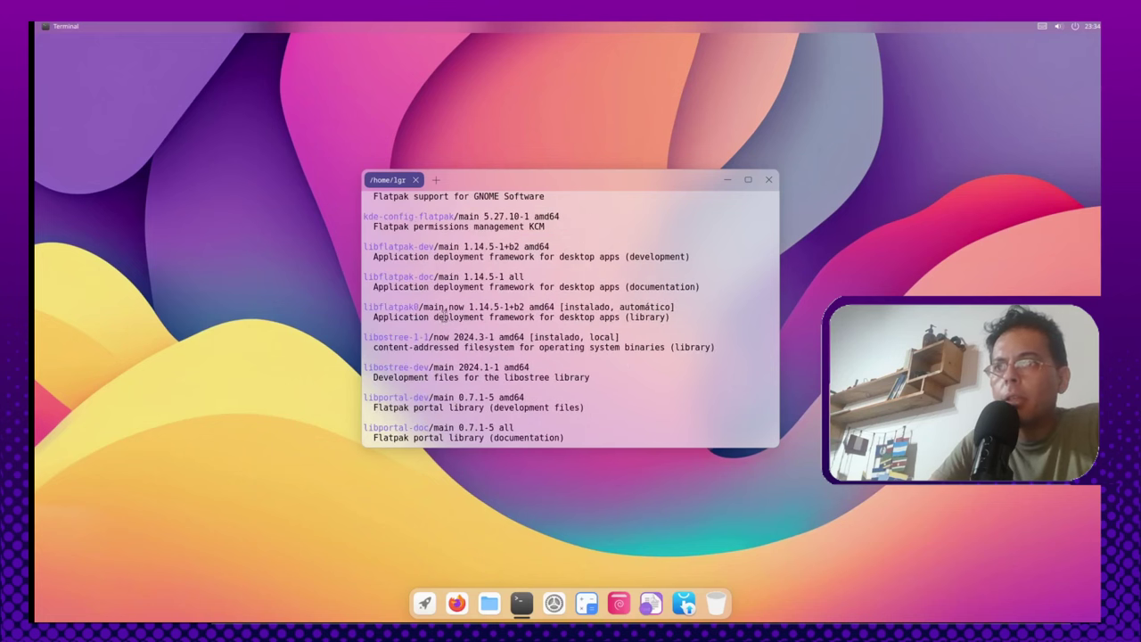
scroll(515, 292, up, 3)
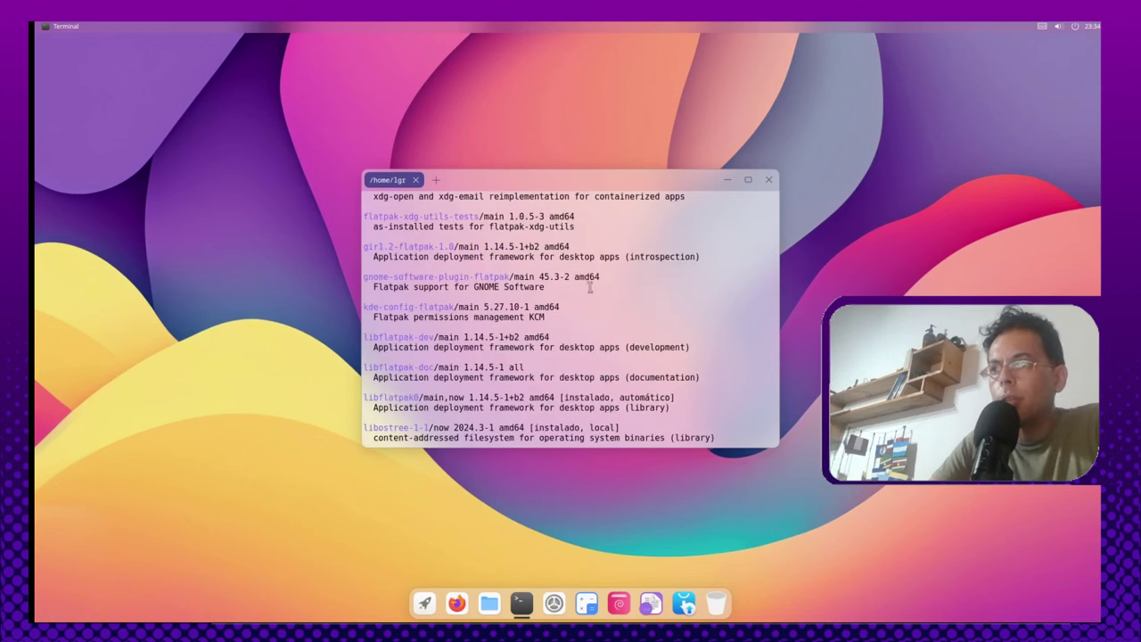
scroll(593, 336, up, 3)
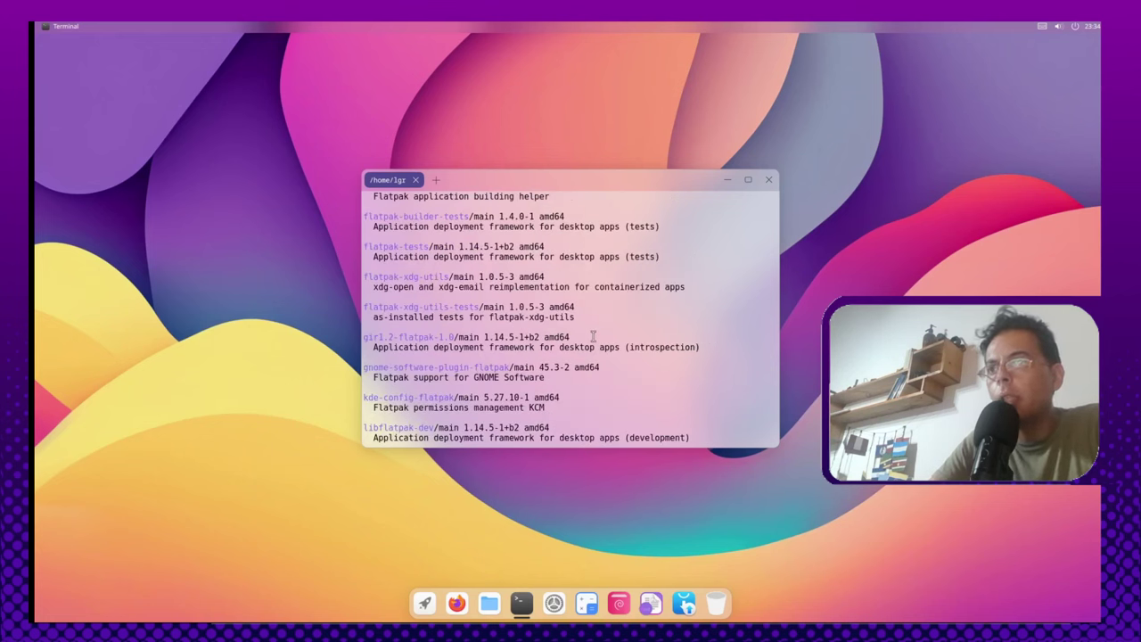
scroll(592, 336, up, 4)
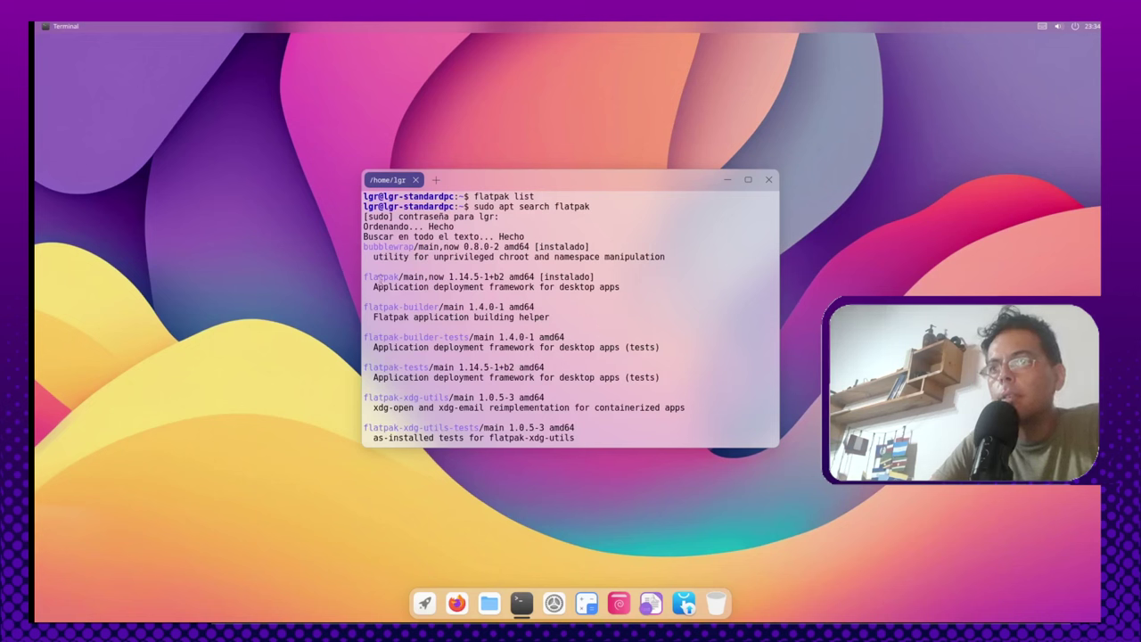
triple_click(378, 279)
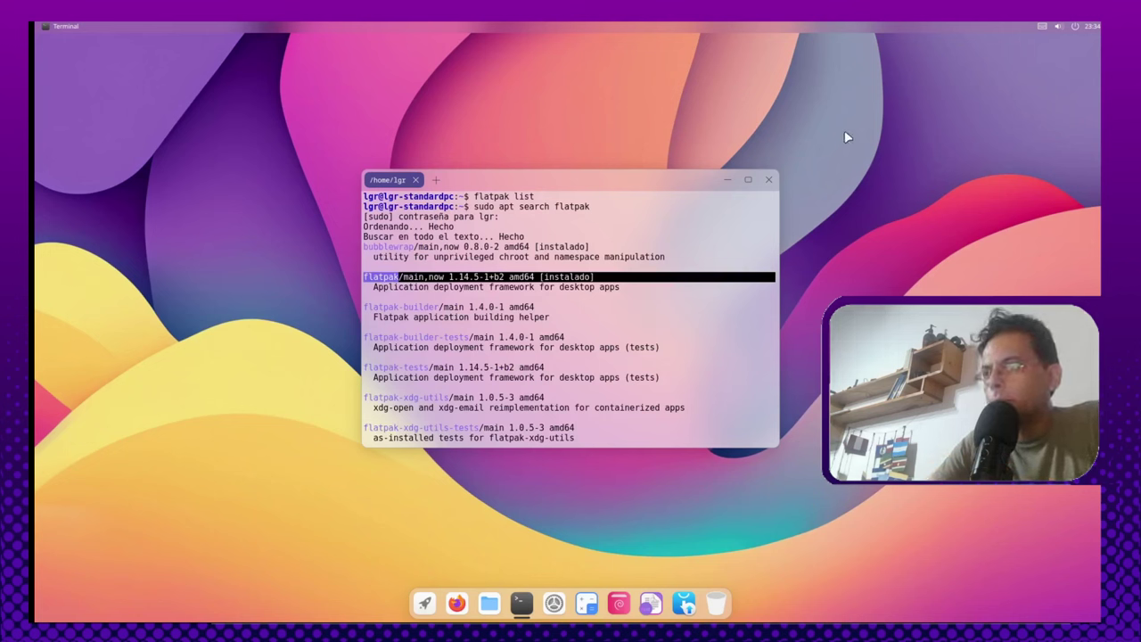
click(768, 179)
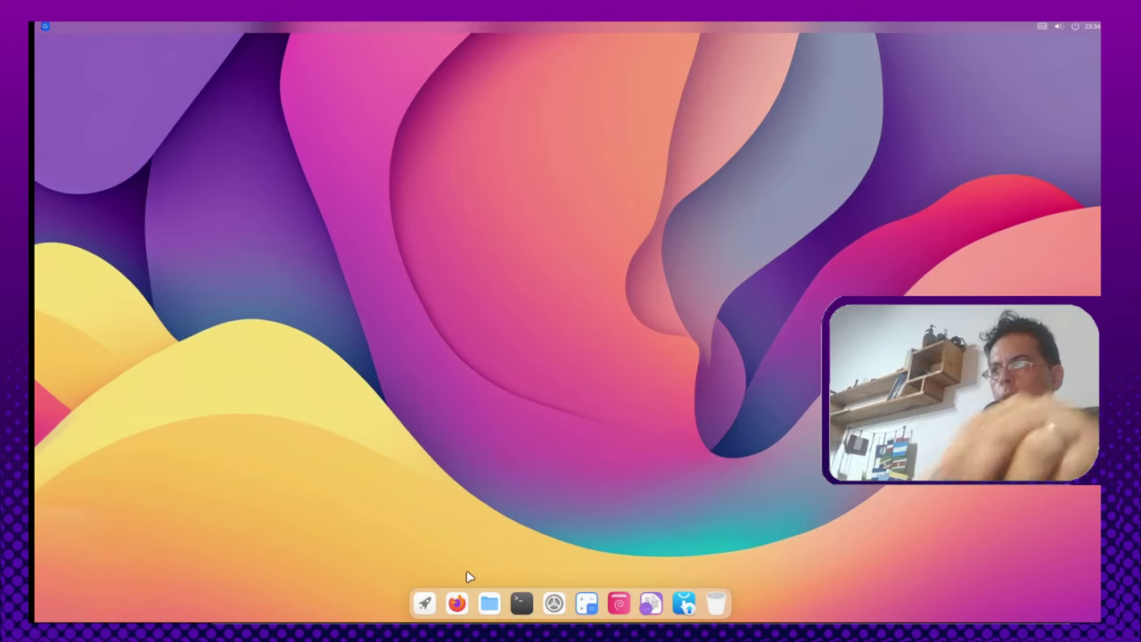
Step: Open Calculator, move it to the left, close it, and return to the app list
click(426, 604)
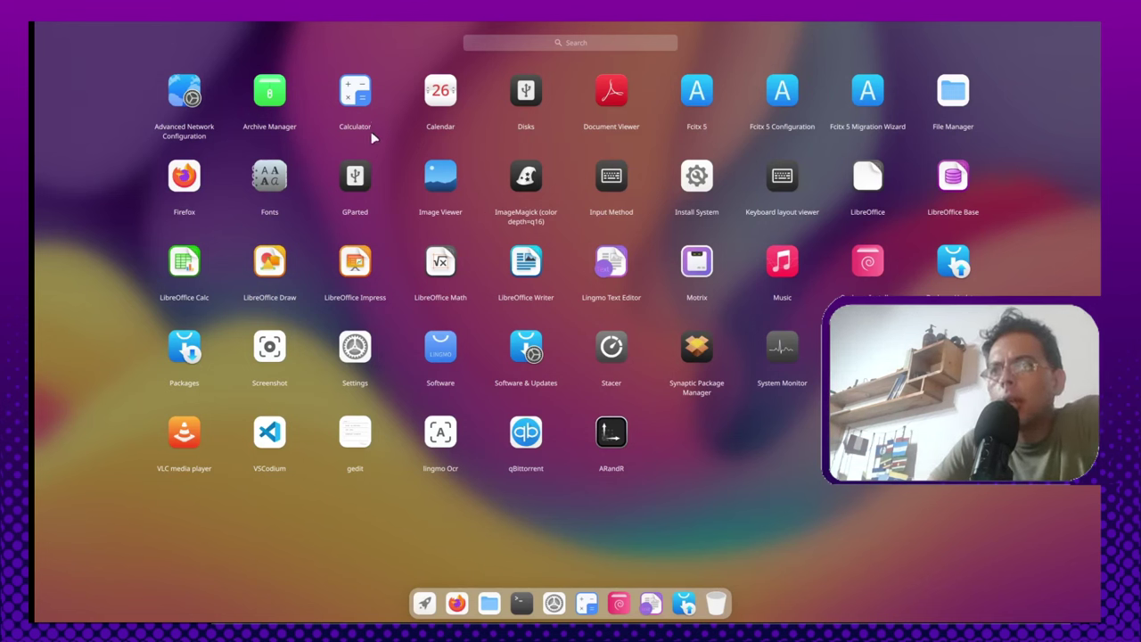
click(361, 100)
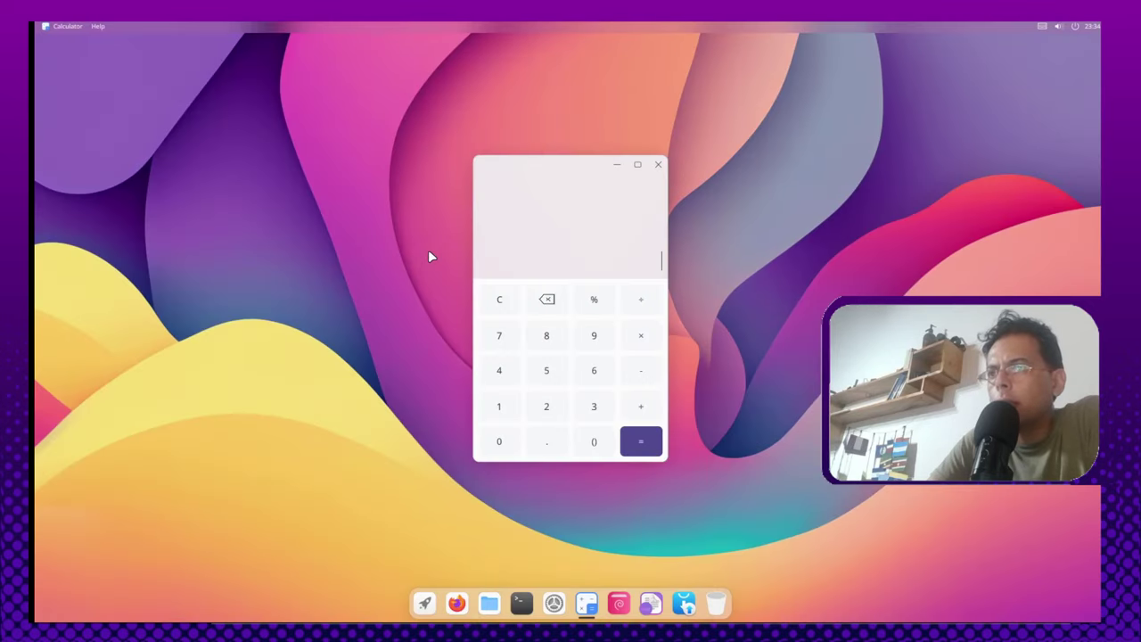
drag(570, 170, 274, 174)
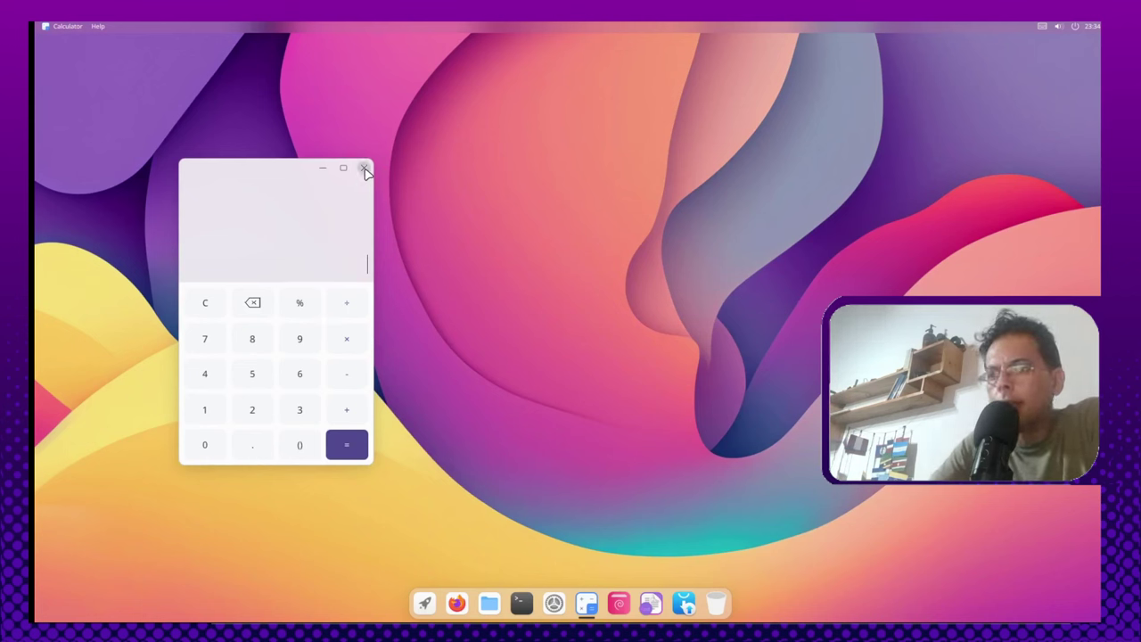
click(364, 168)
click(424, 603)
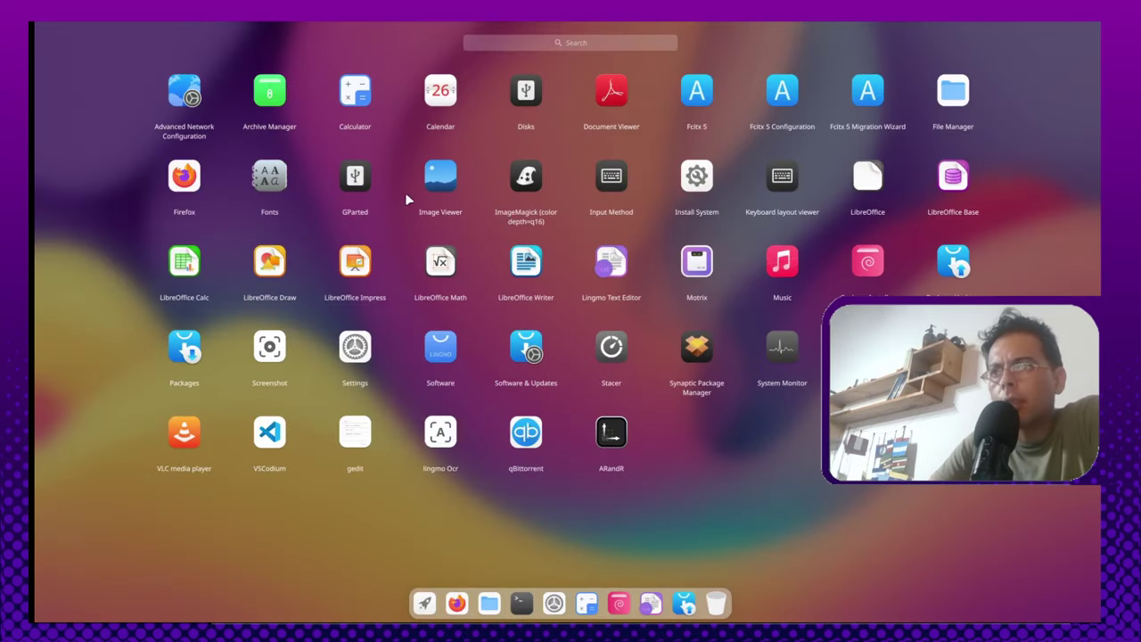
Step: Launch Calendar in month view and toggle the Calendarios list
click(961, 118)
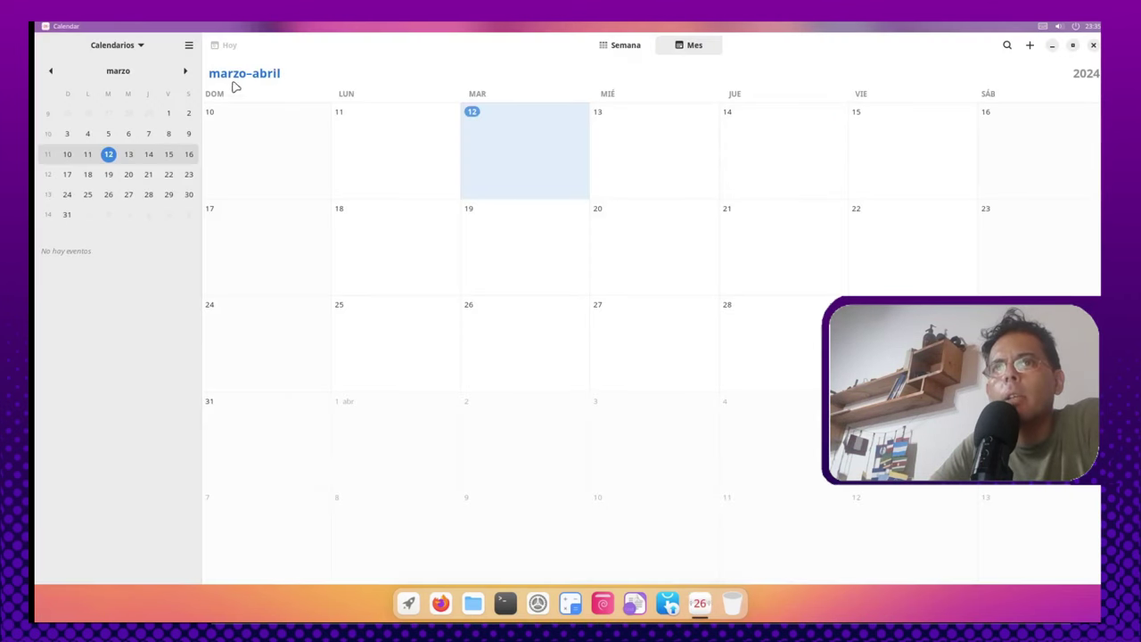
click(132, 47)
click(131, 47)
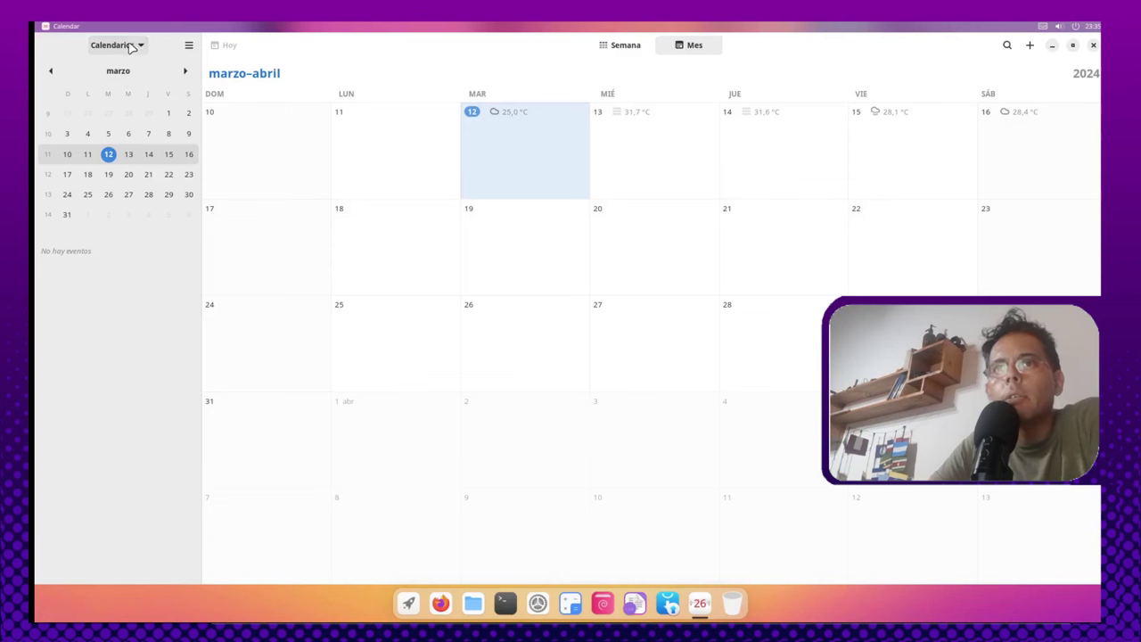
click(130, 47)
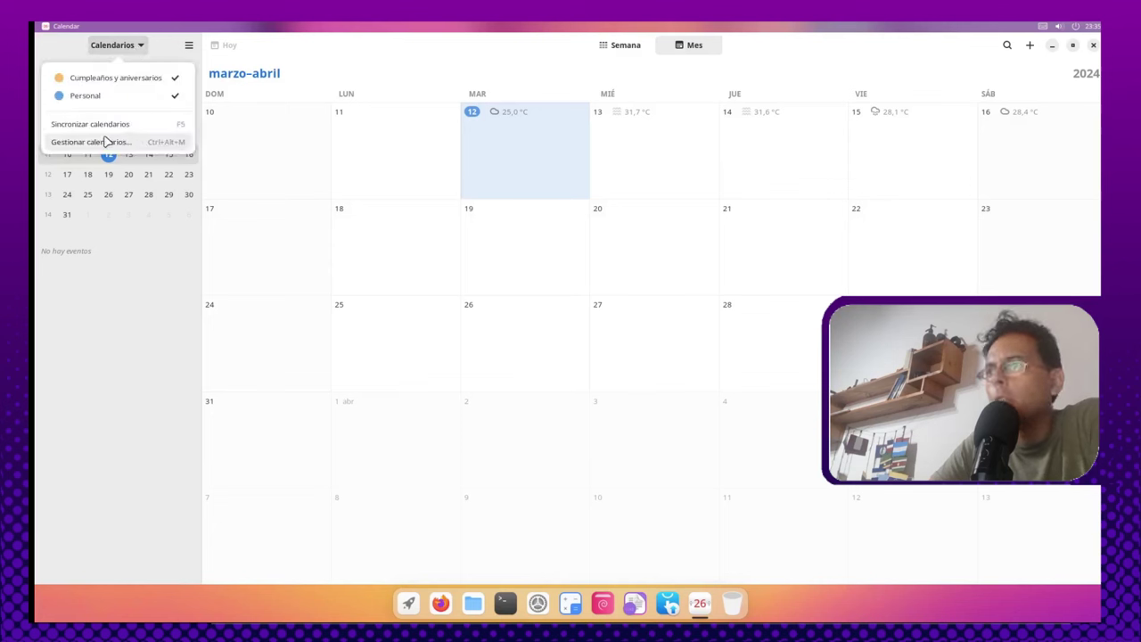
Step: Look through Gestionar calendarios > Añadir calendario and its URL field, then close without adding
click(138, 145)
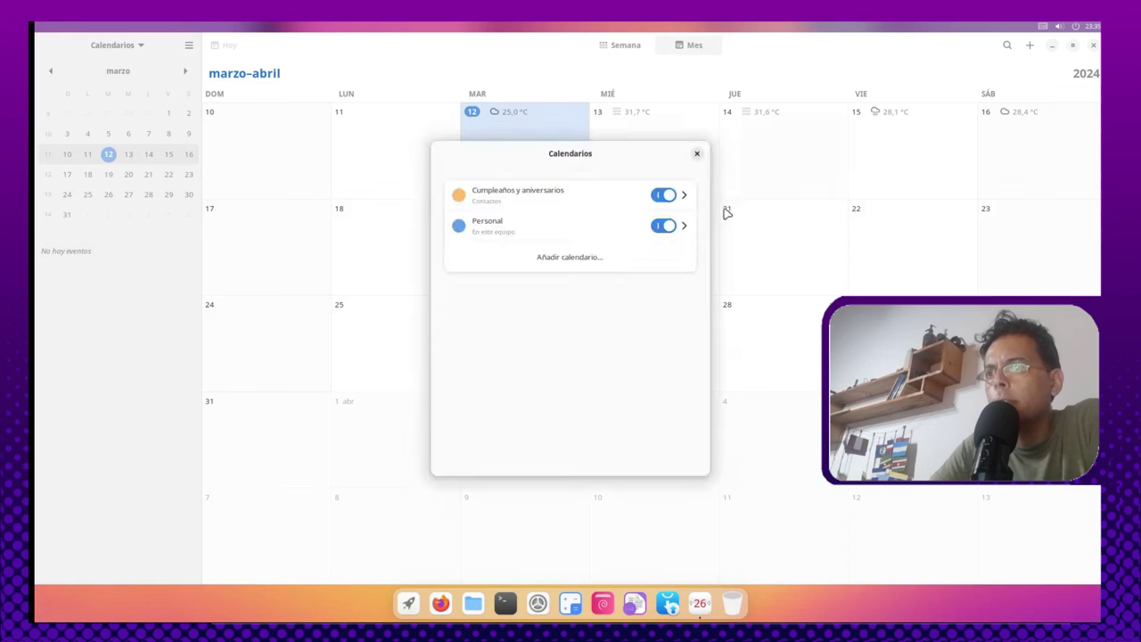
click(564, 259)
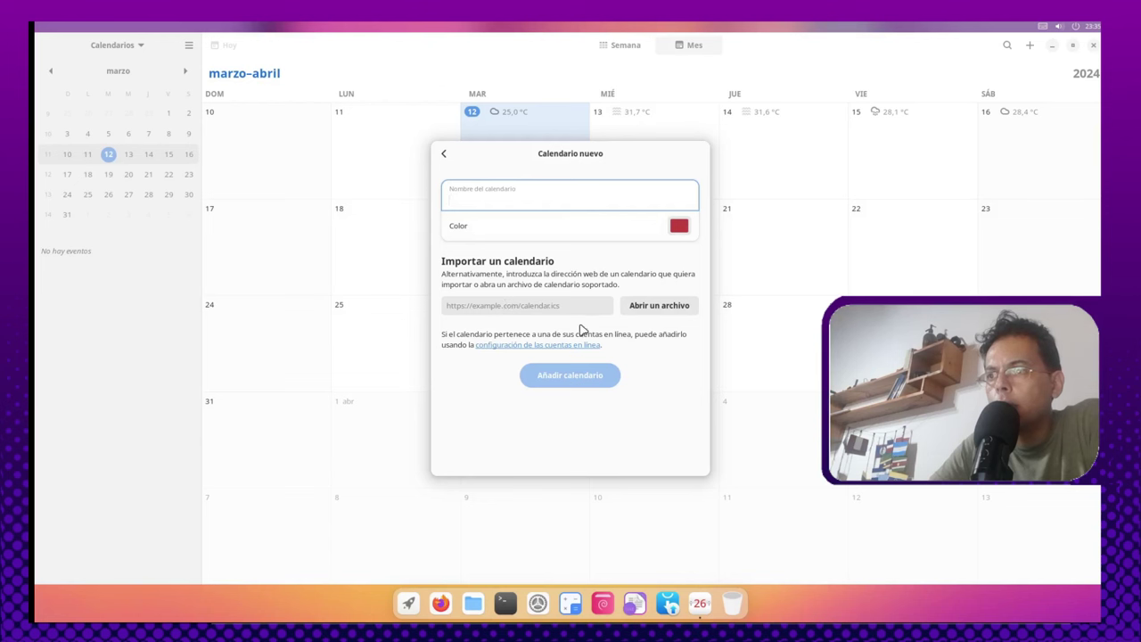
click(561, 306)
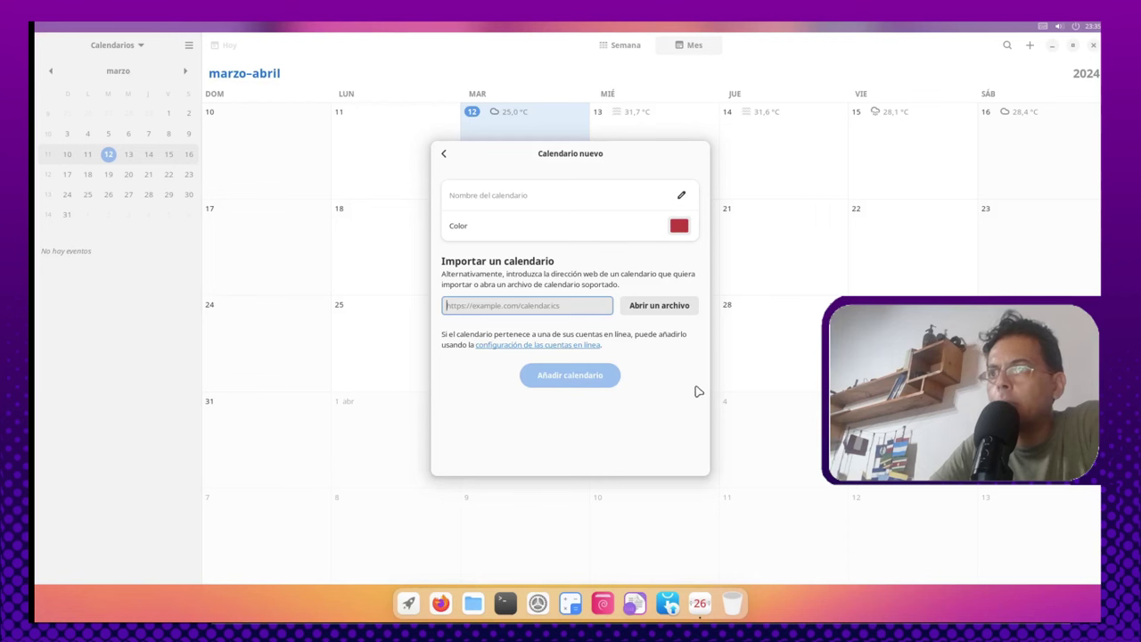
click(443, 154)
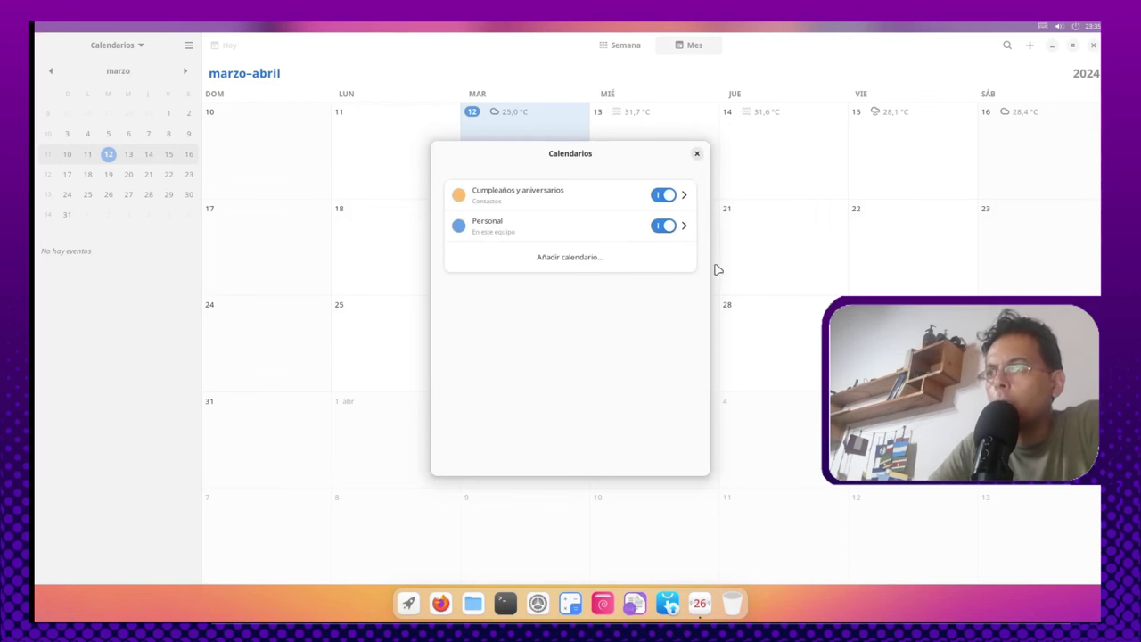
click(697, 154)
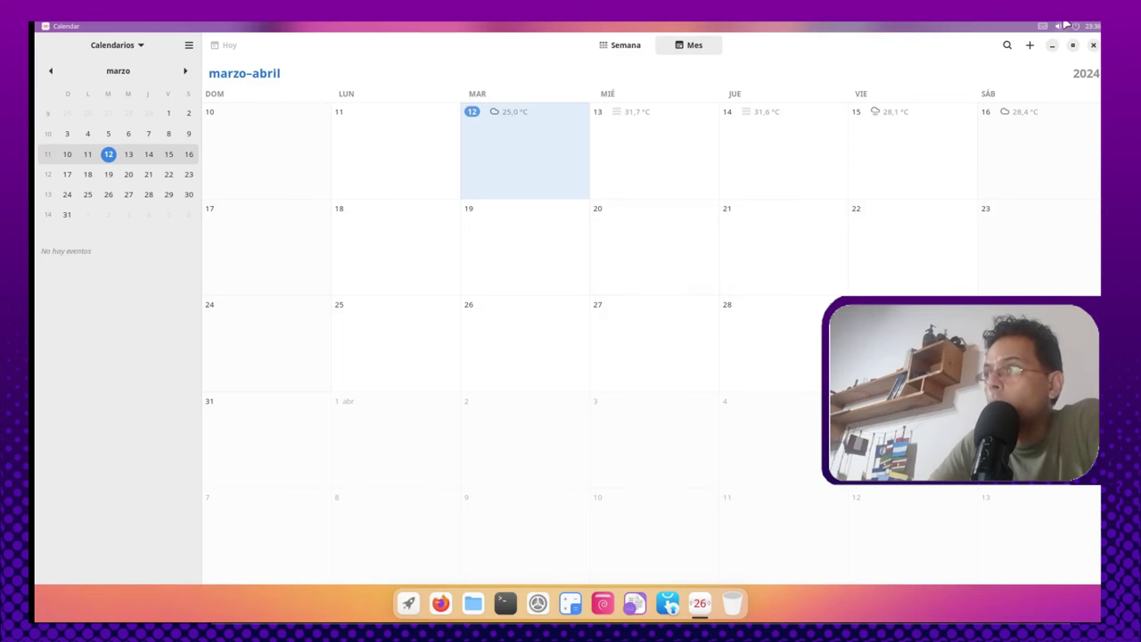
Step: Close Calendar, open and close an empty Document Viewer, and show the app list again
click(1092, 45)
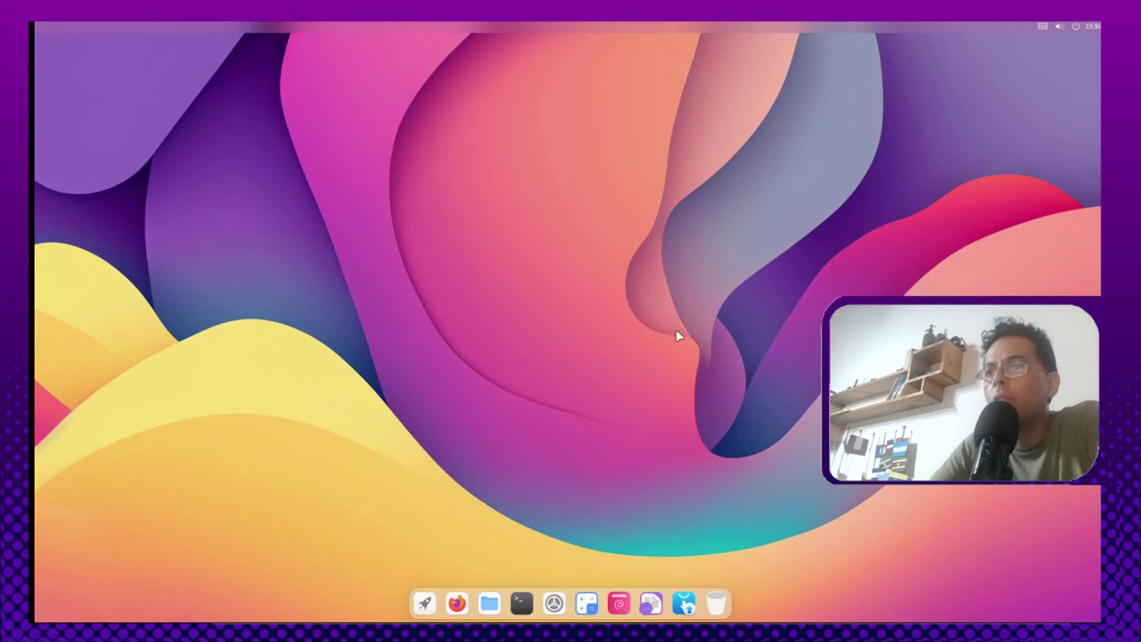
key(super)
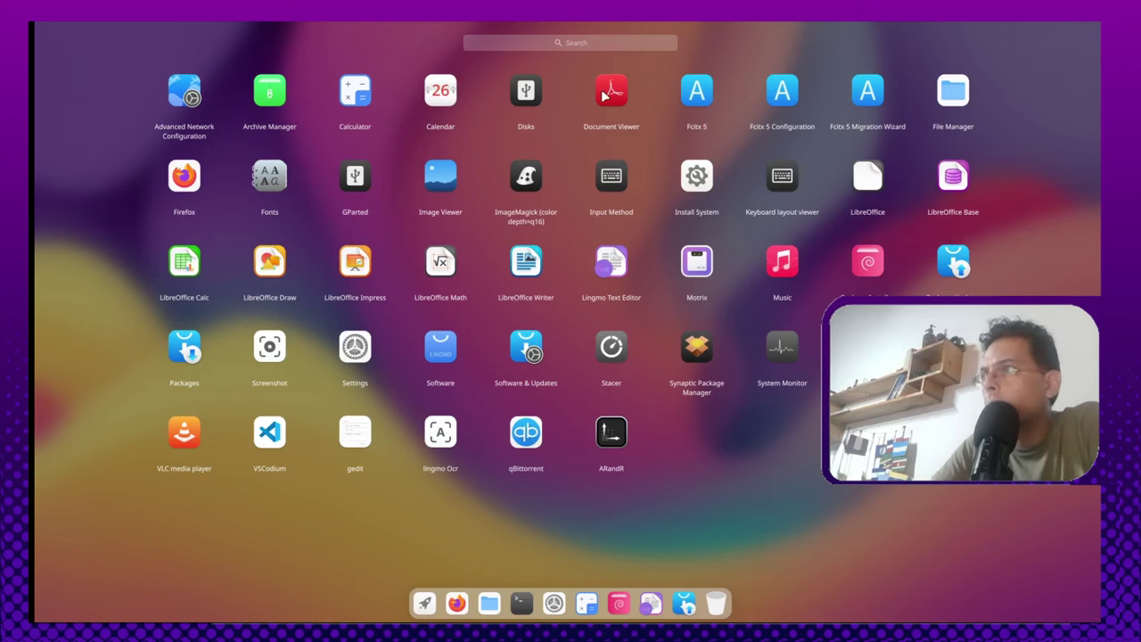
click(580, 452)
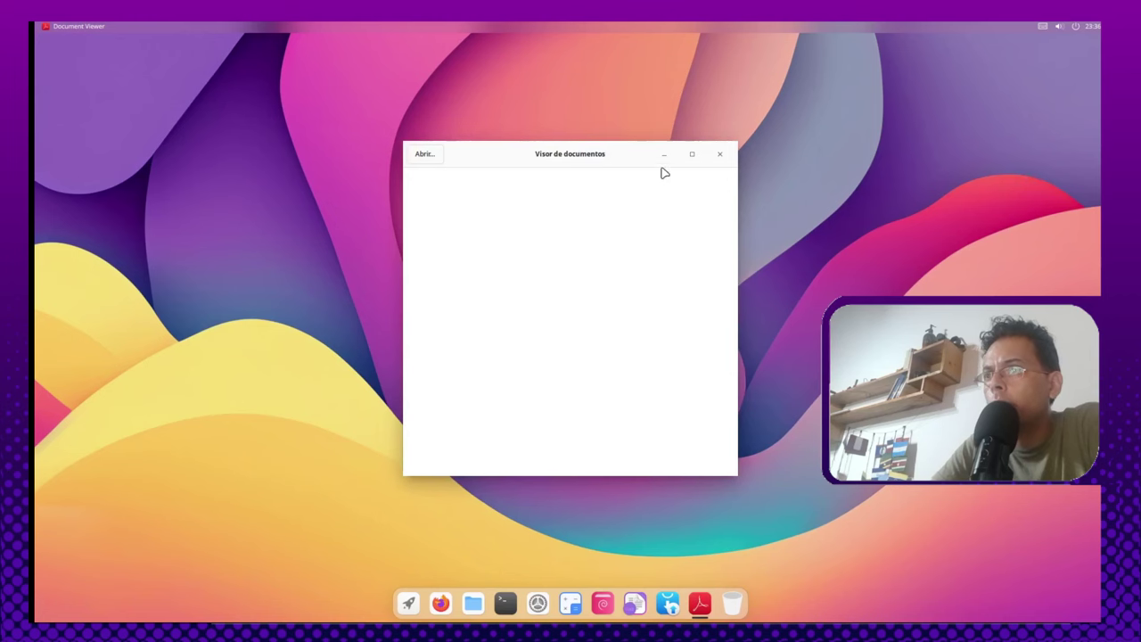
click(722, 156)
key(super)
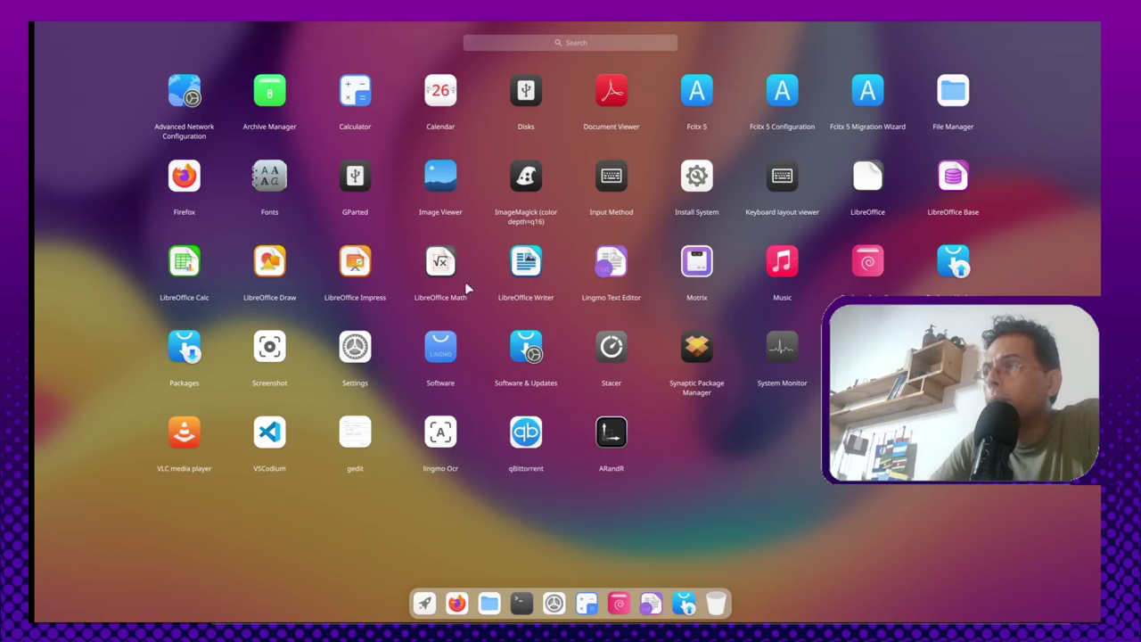
Step: Open File Manager maximized on the home folder and look through its File and Edit menus
click(36, 183)
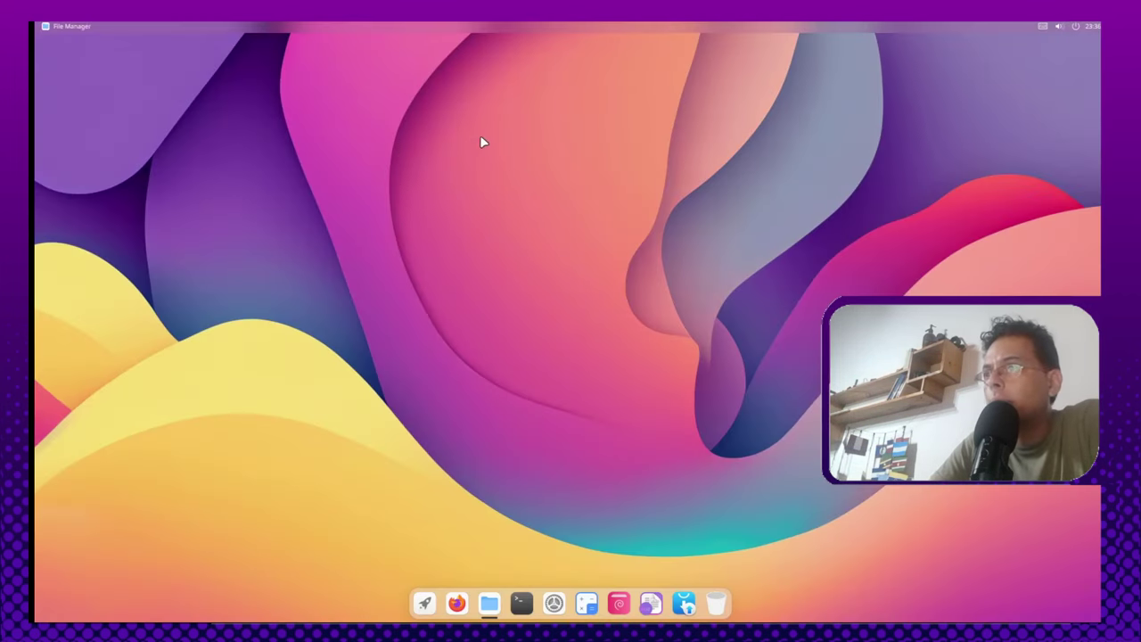
click(788, 160)
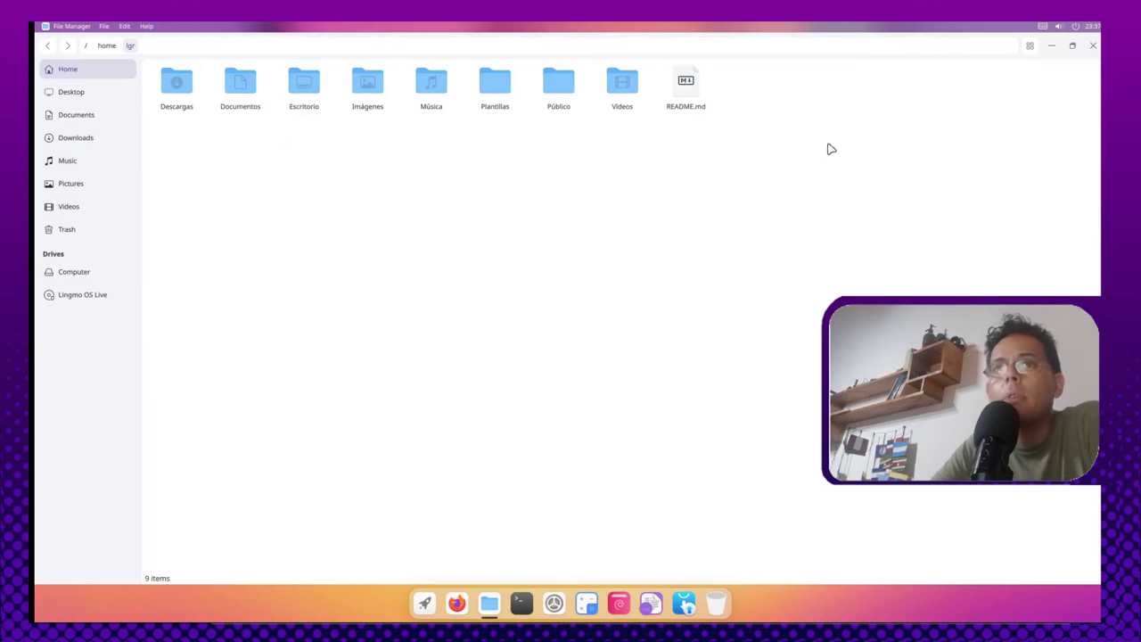
click(103, 27)
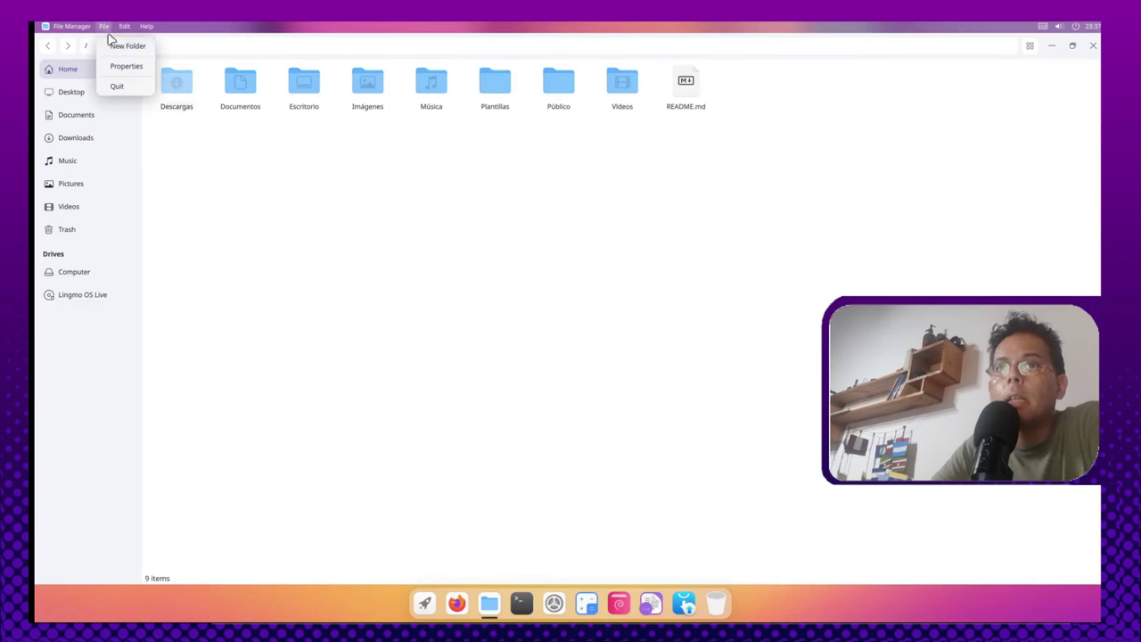
click(125, 32)
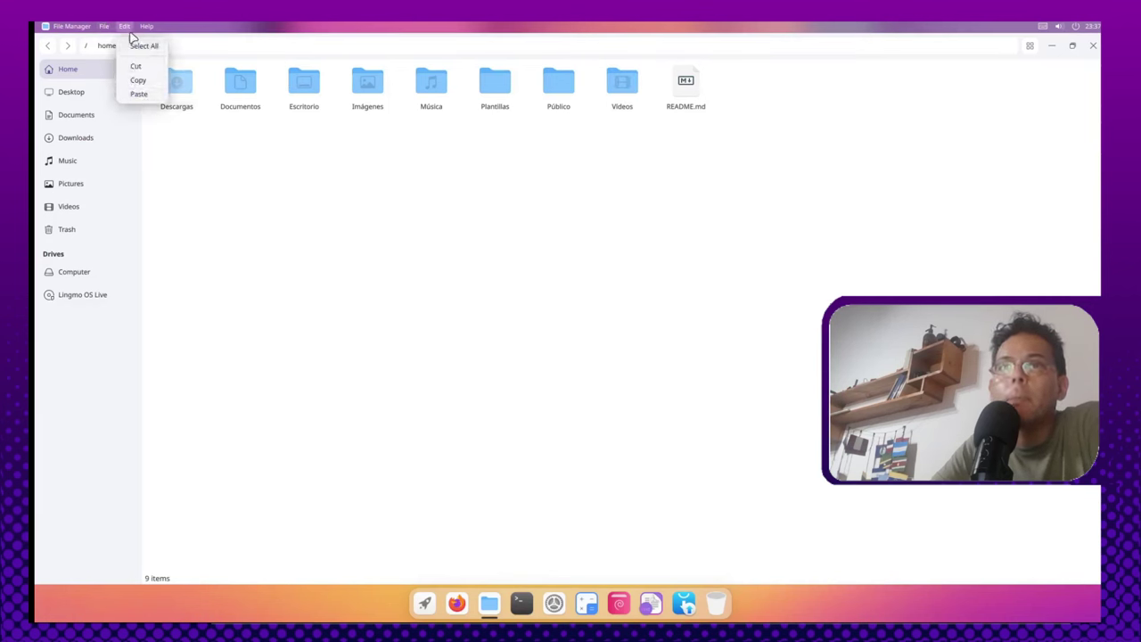
click(104, 27)
click(104, 28)
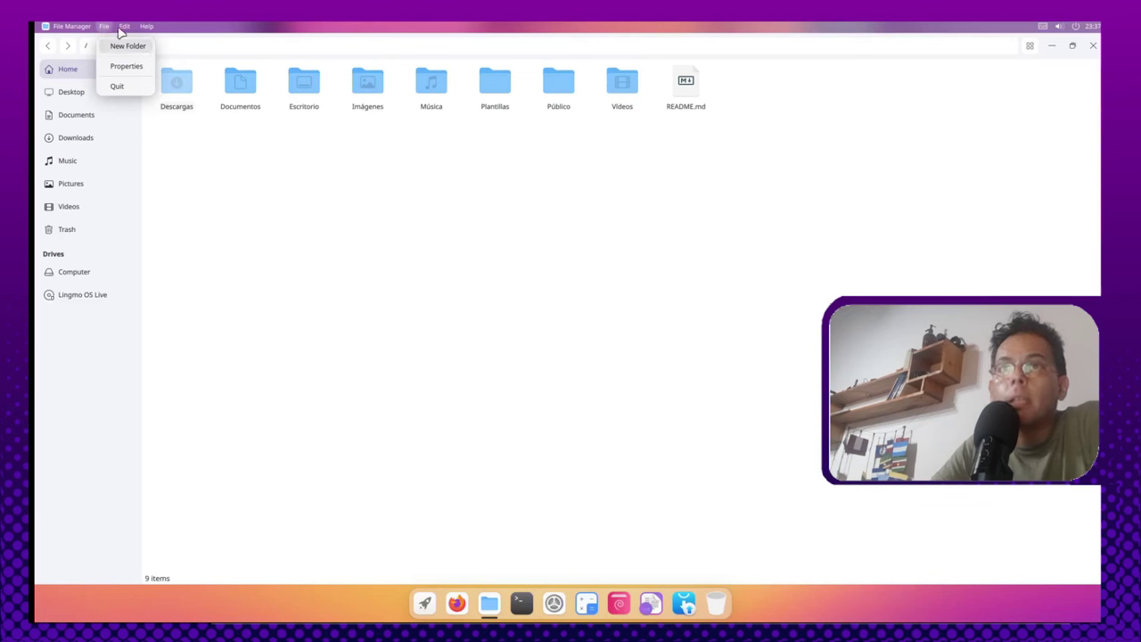
Step: View the File Manager's About information, close the window, and bring up the app launcher
mouse_move(125, 29)
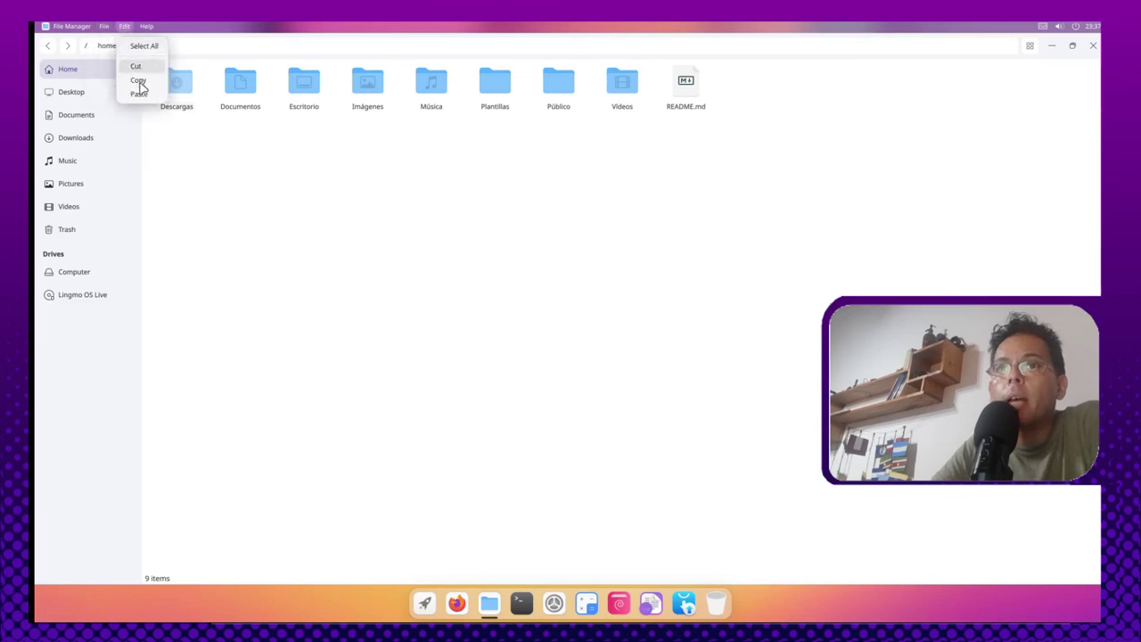
click(152, 46)
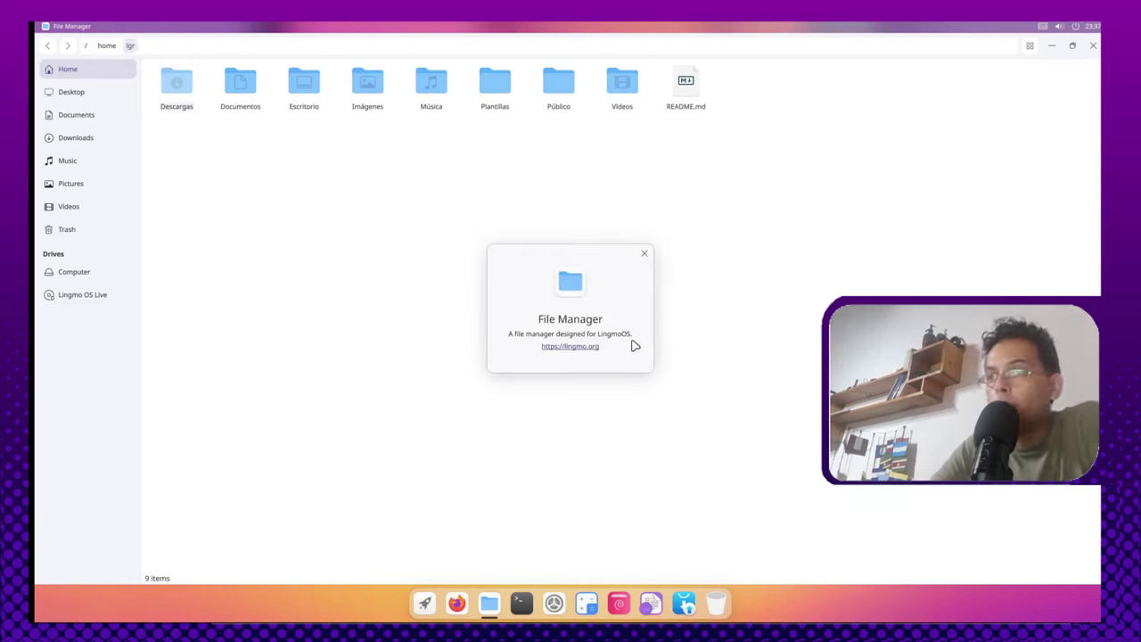
click(644, 254)
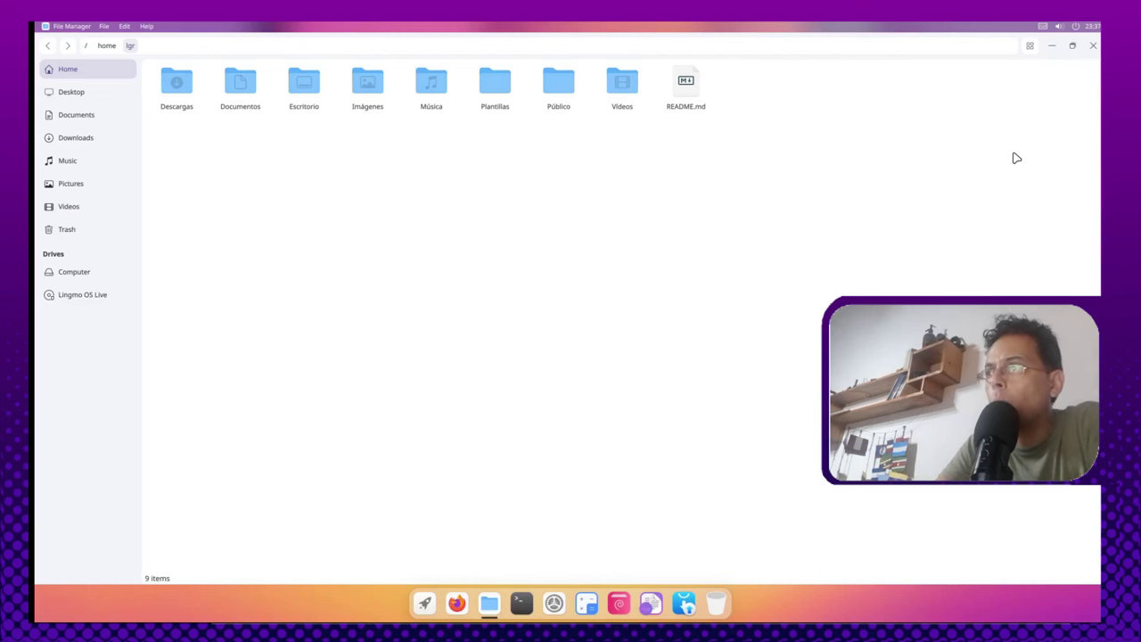
click(1092, 45)
click(425, 604)
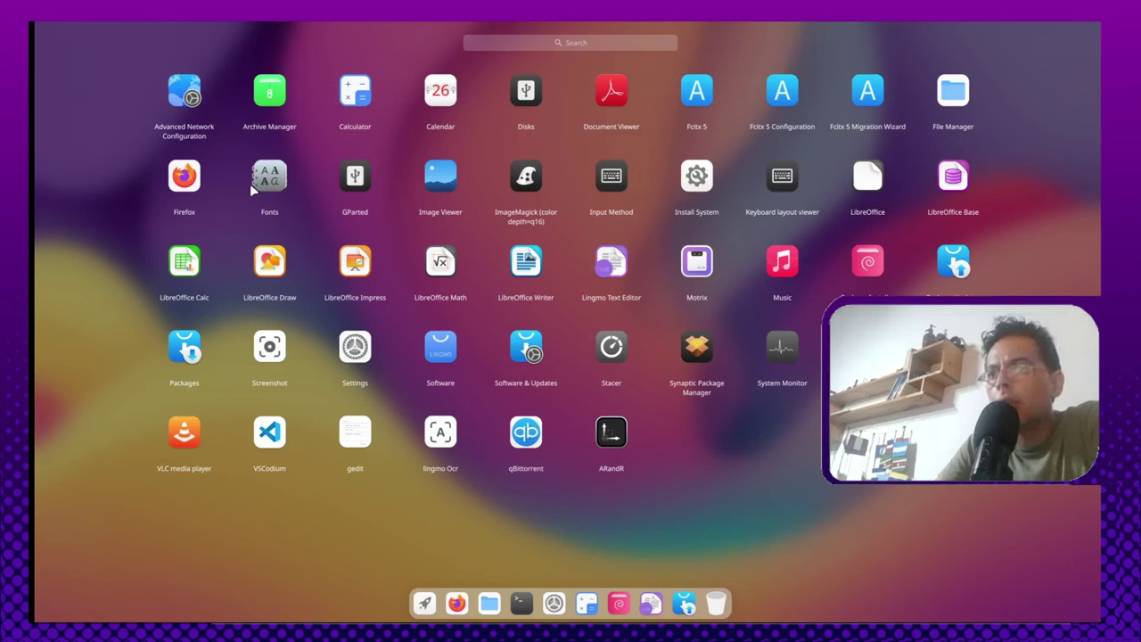
click(440, 176)
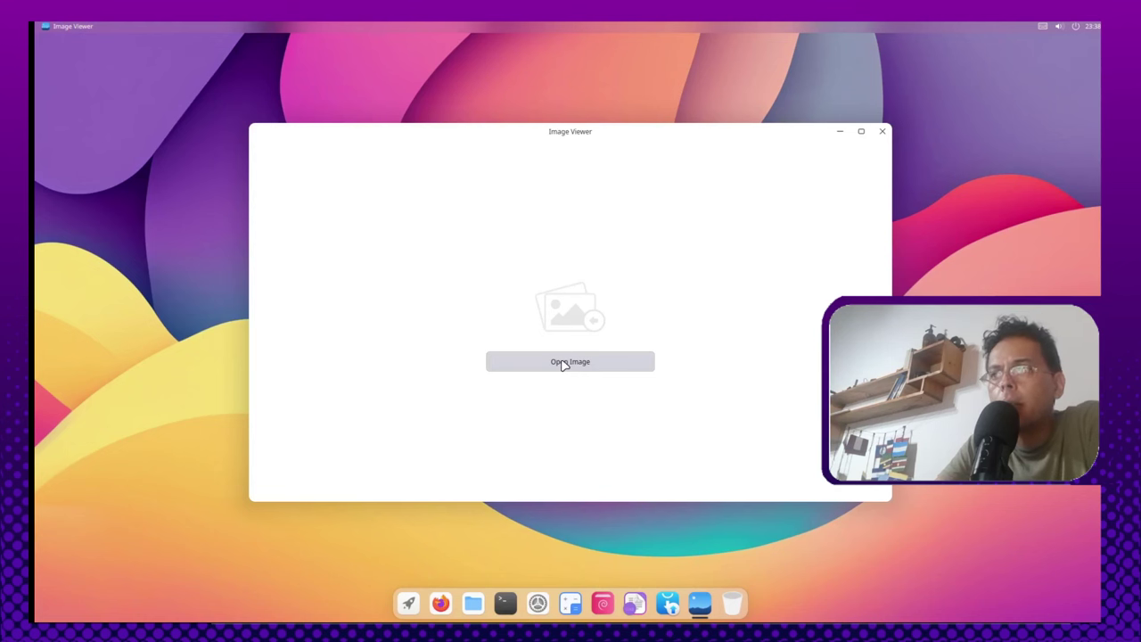
click(882, 132)
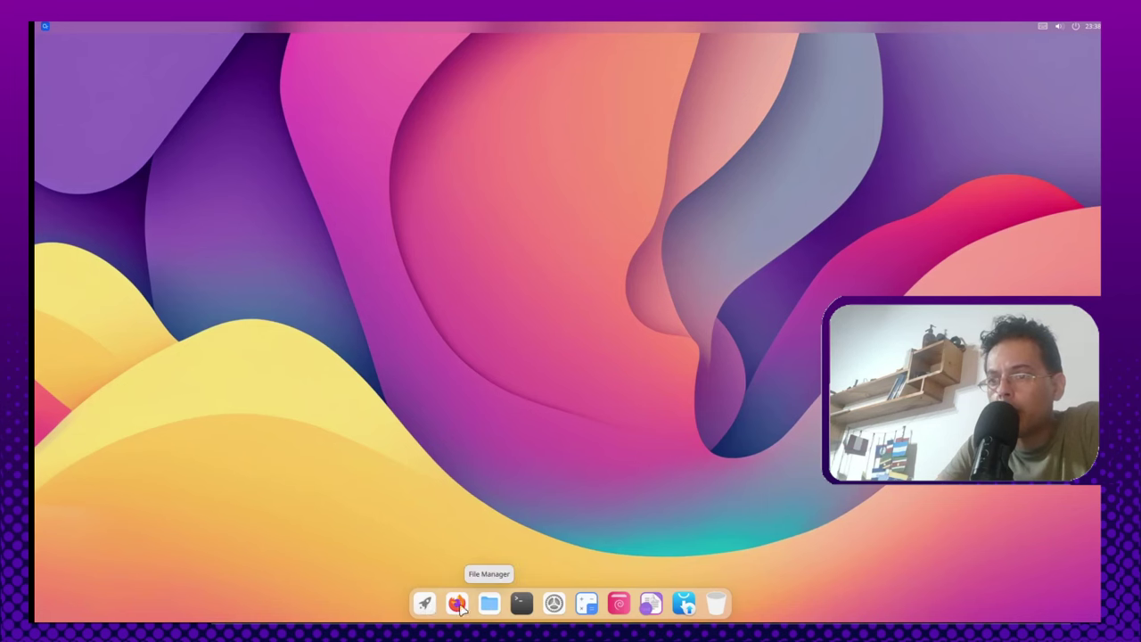
click(425, 604)
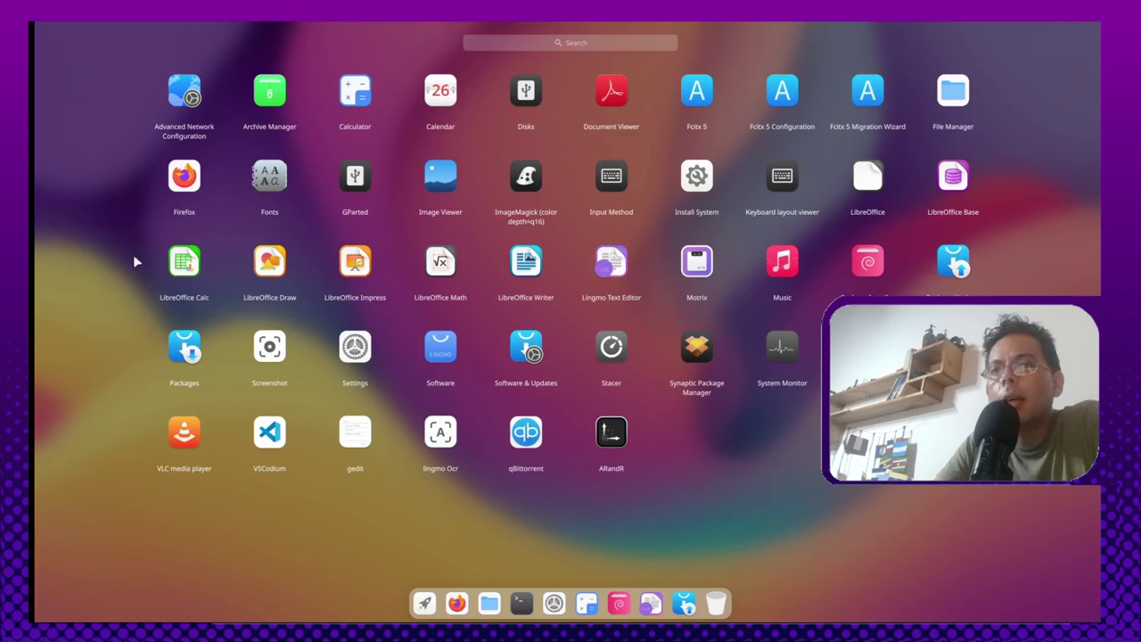
Step: Launch LibreOffice Calc, dismiss the Tip of the Day, and browse the File menu
click(189, 264)
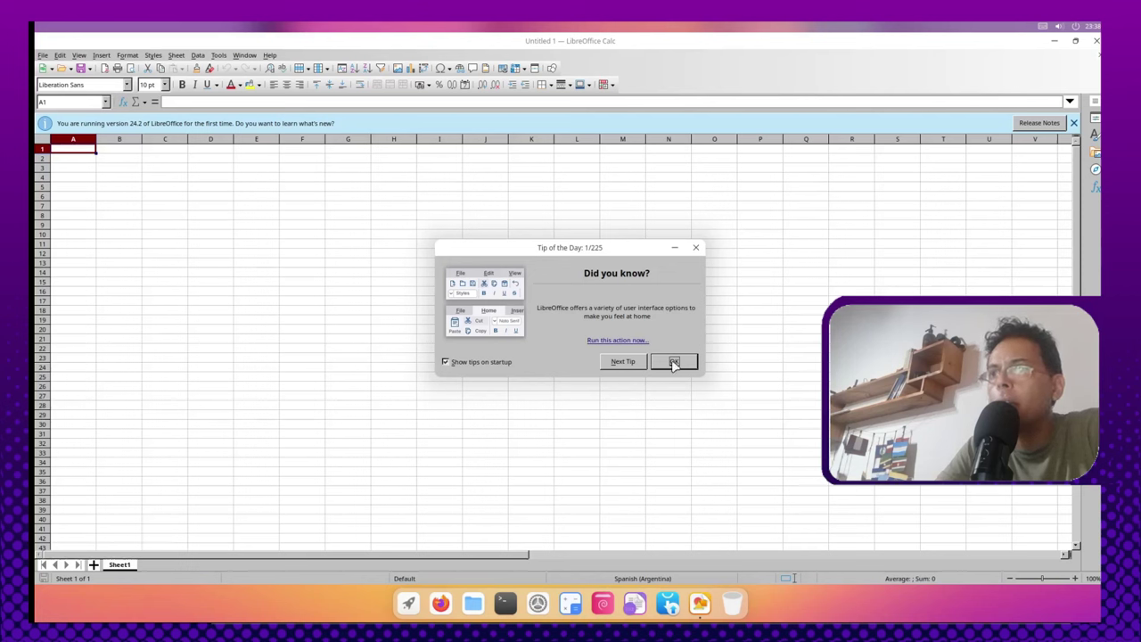
click(674, 362)
click(43, 55)
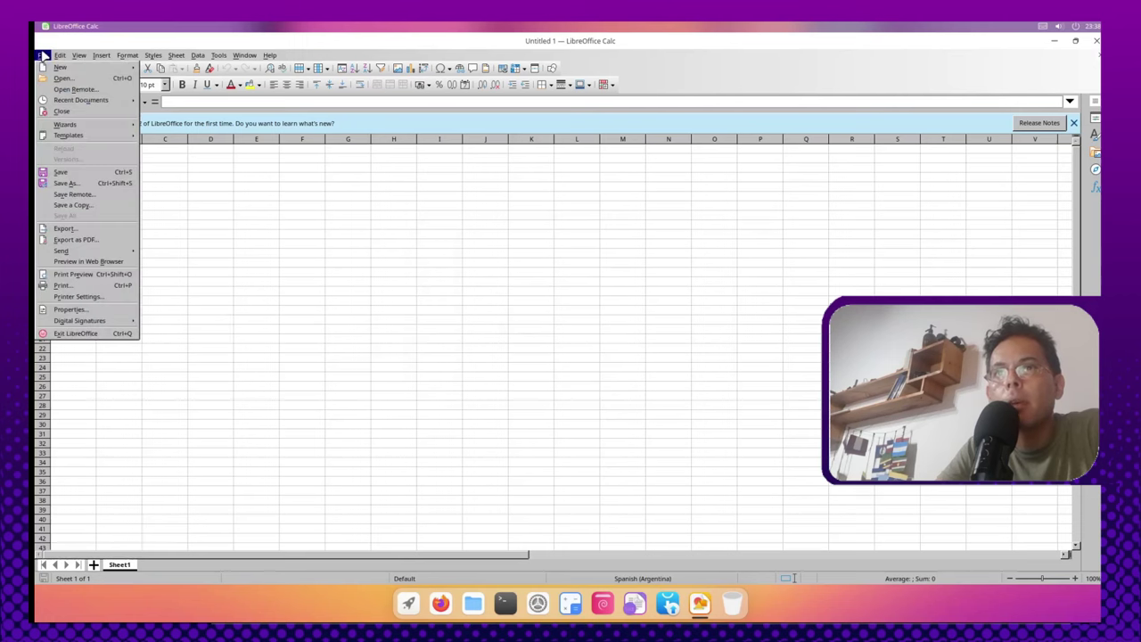
mouse_move(60, 56)
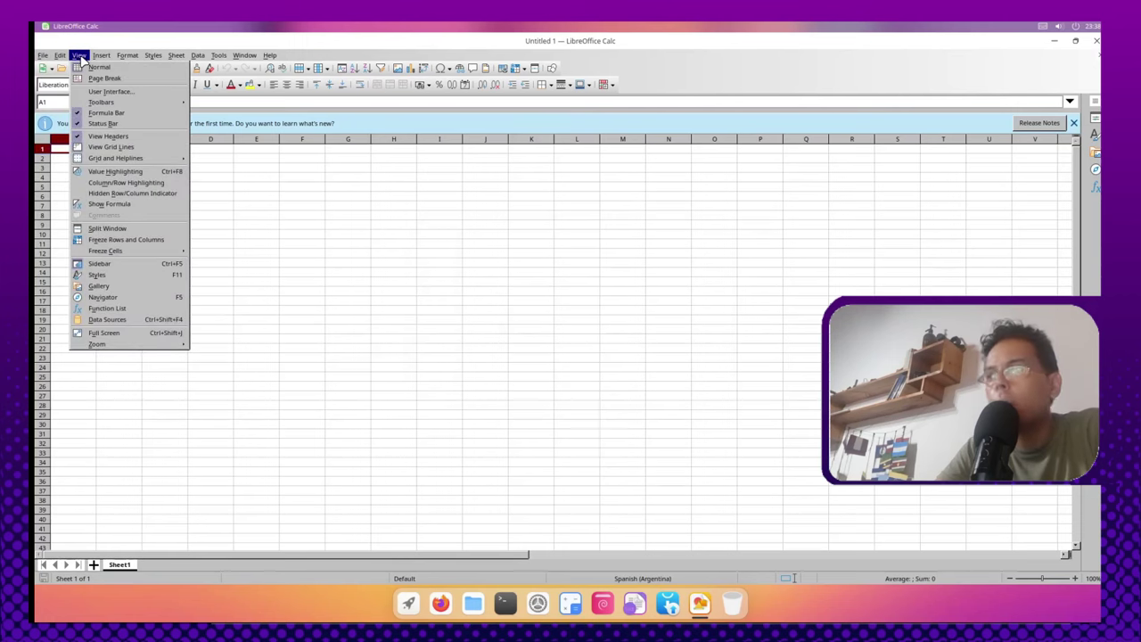
key(Escape)
Step: Select cell P18, quit Calc with Ctrl+Q, and show the application grid
click(760, 310)
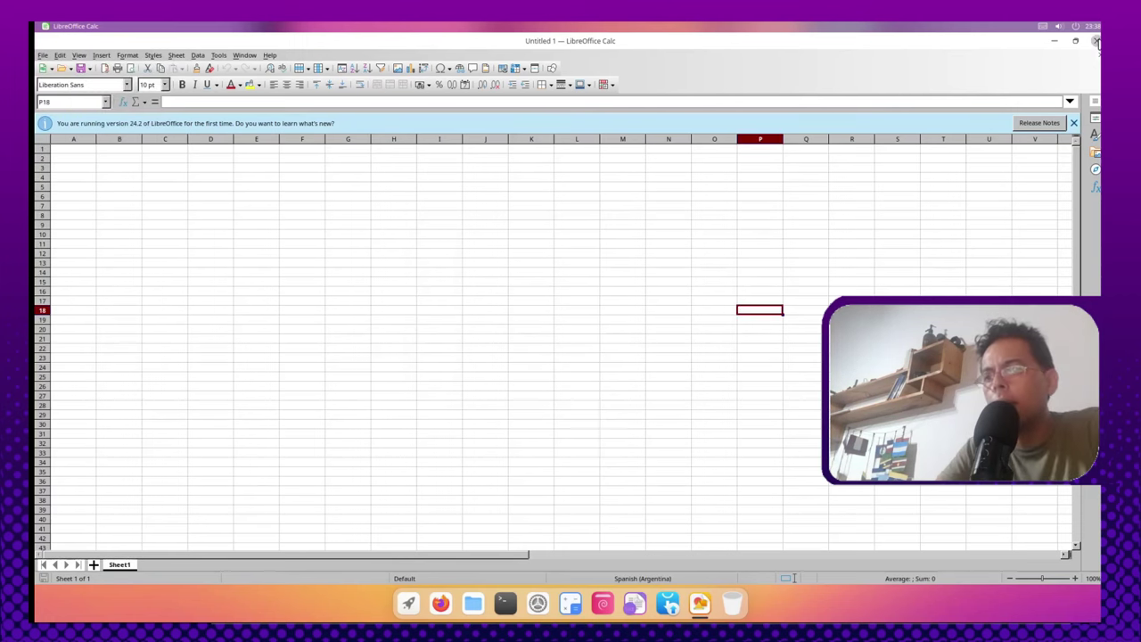
key(ctrl+q)
click(424, 603)
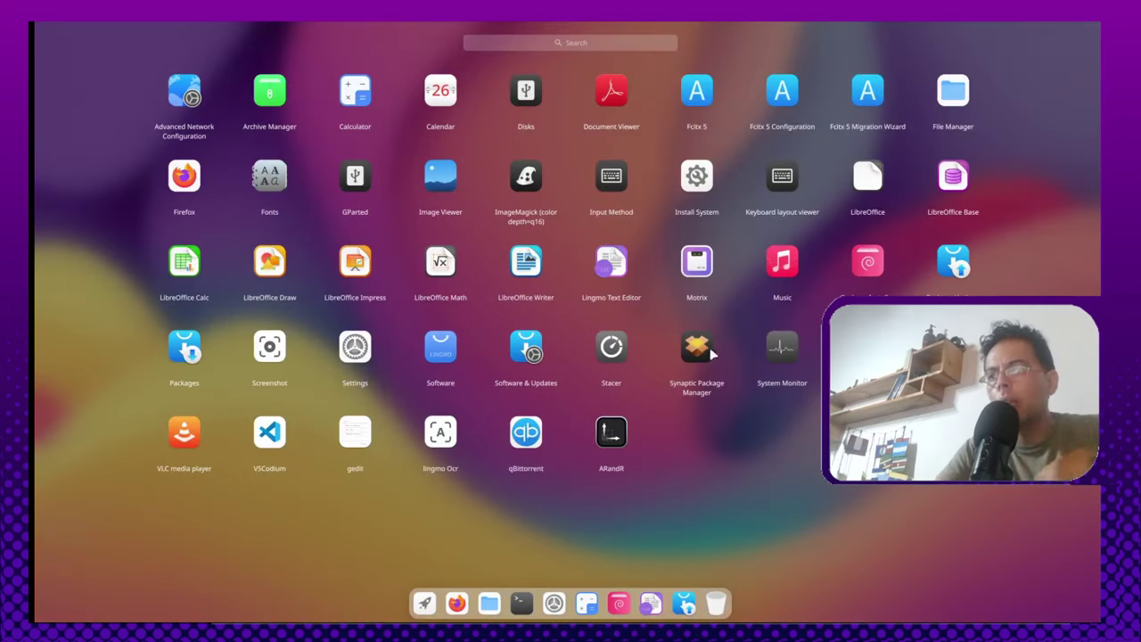
Step: Launch Synaptic with the administrator password, maximize it, and close the Introducción rápida notice
click(704, 352)
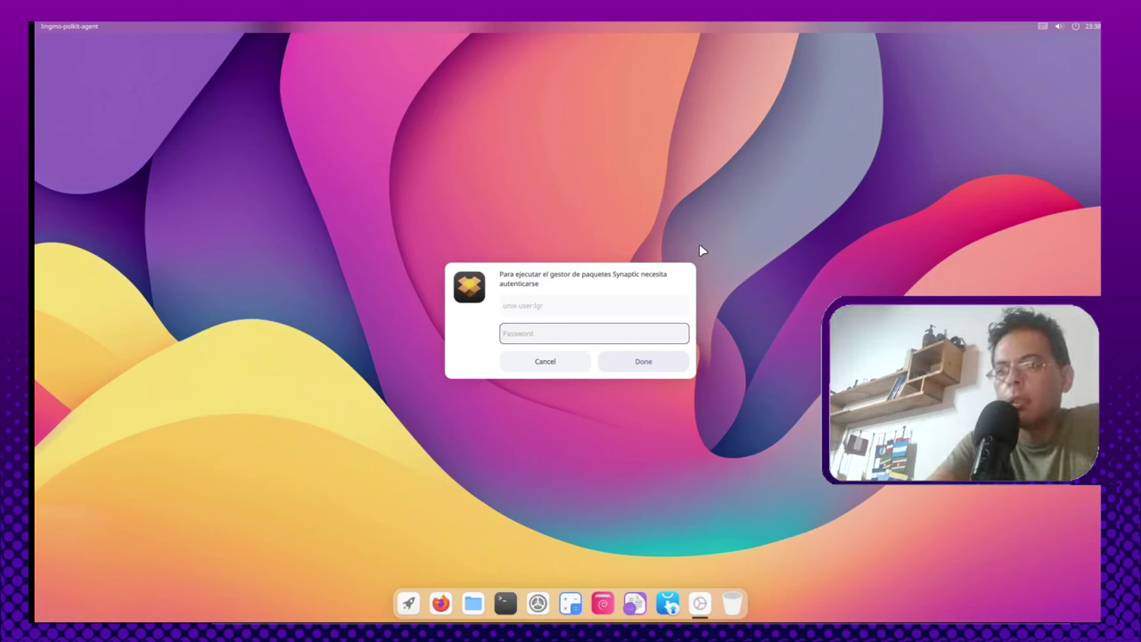
text(**)
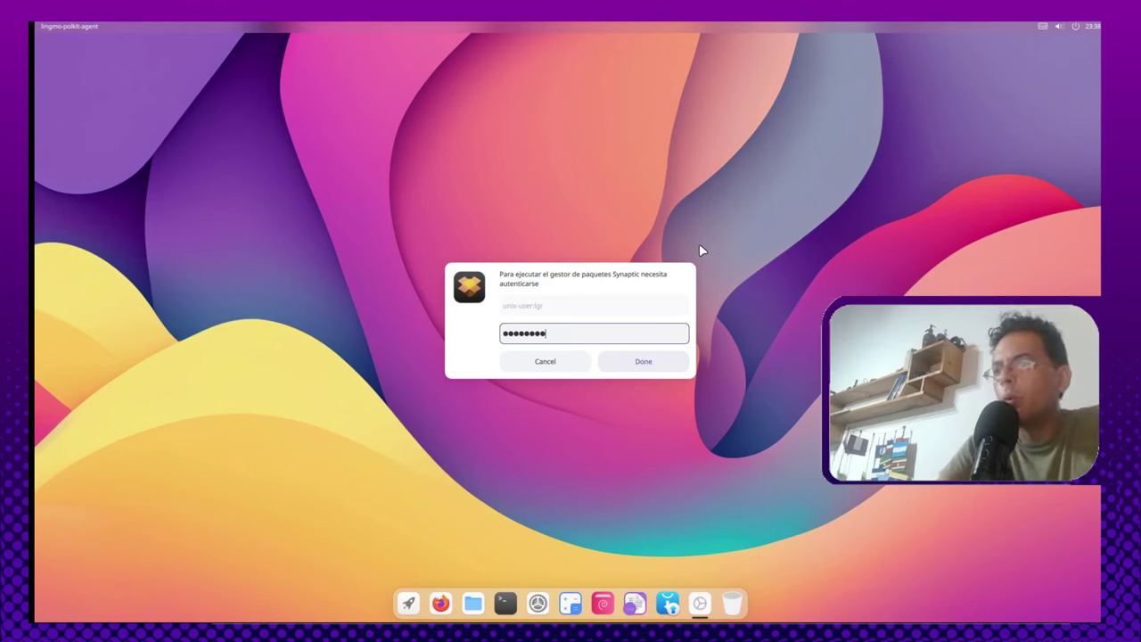
key(Return)
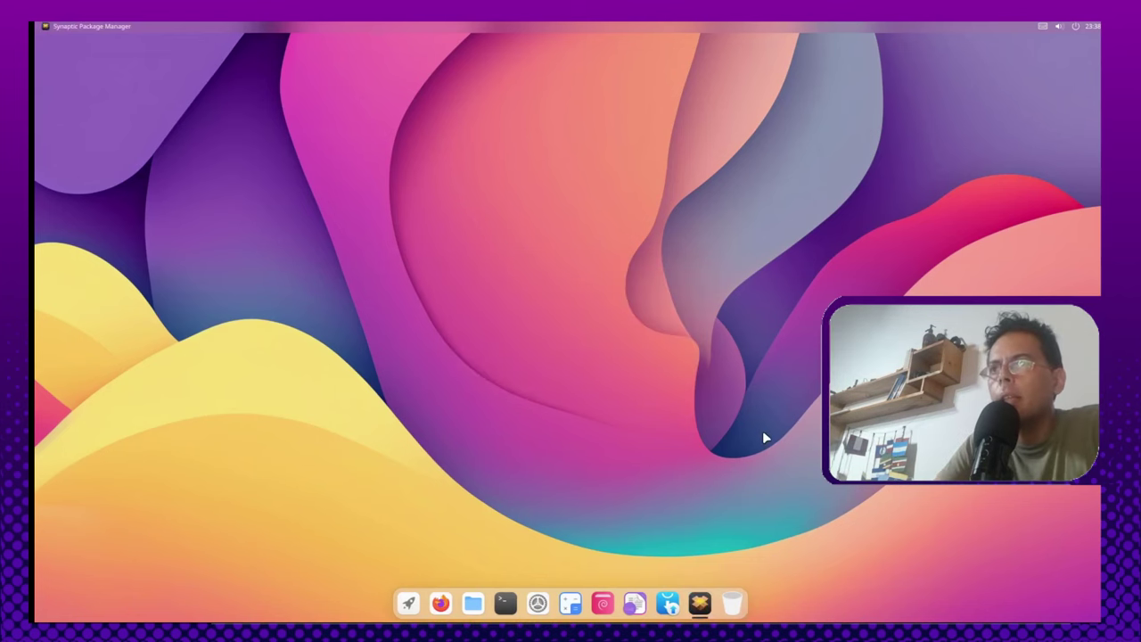
click(488, 83)
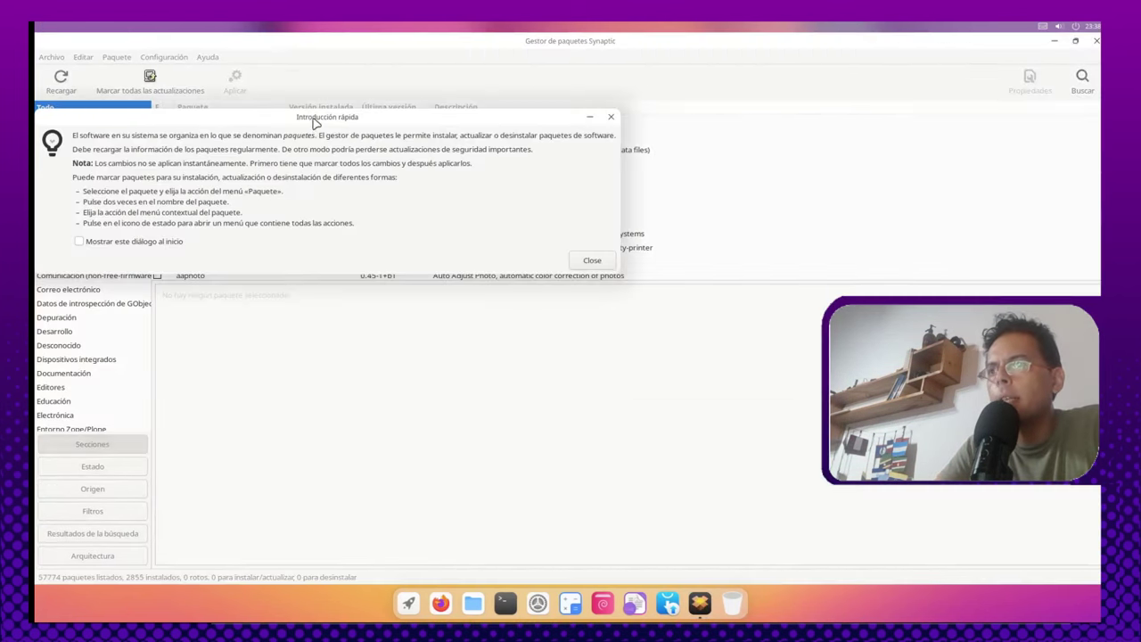
click(594, 260)
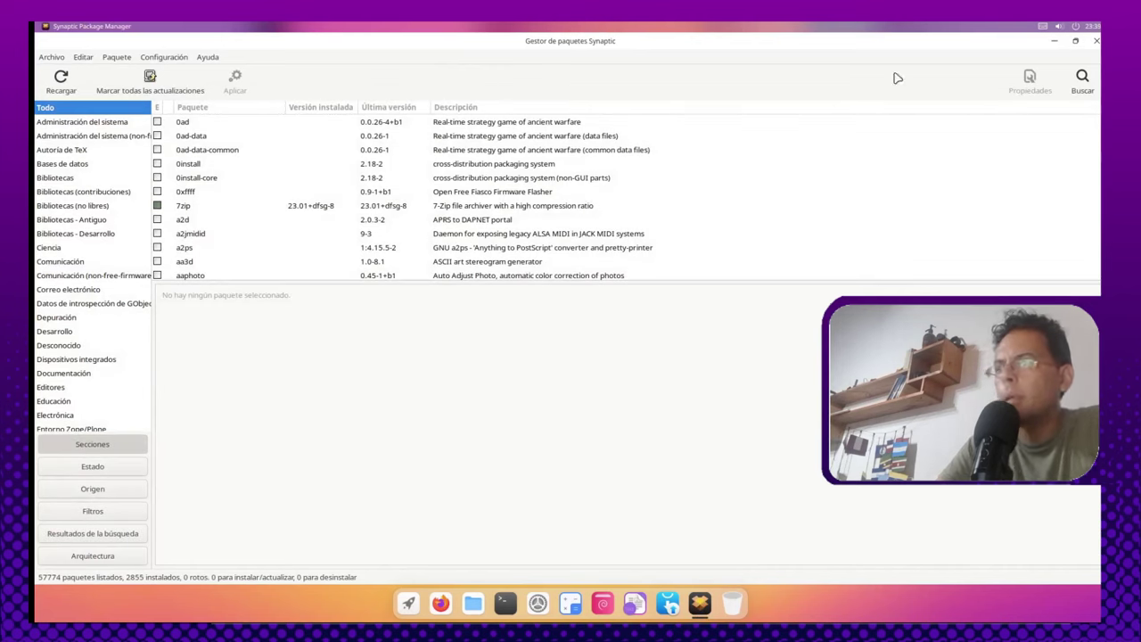
Step: Search Synaptic for 'libreoffice' and scroll through the results
click(1091, 85)
text(l)
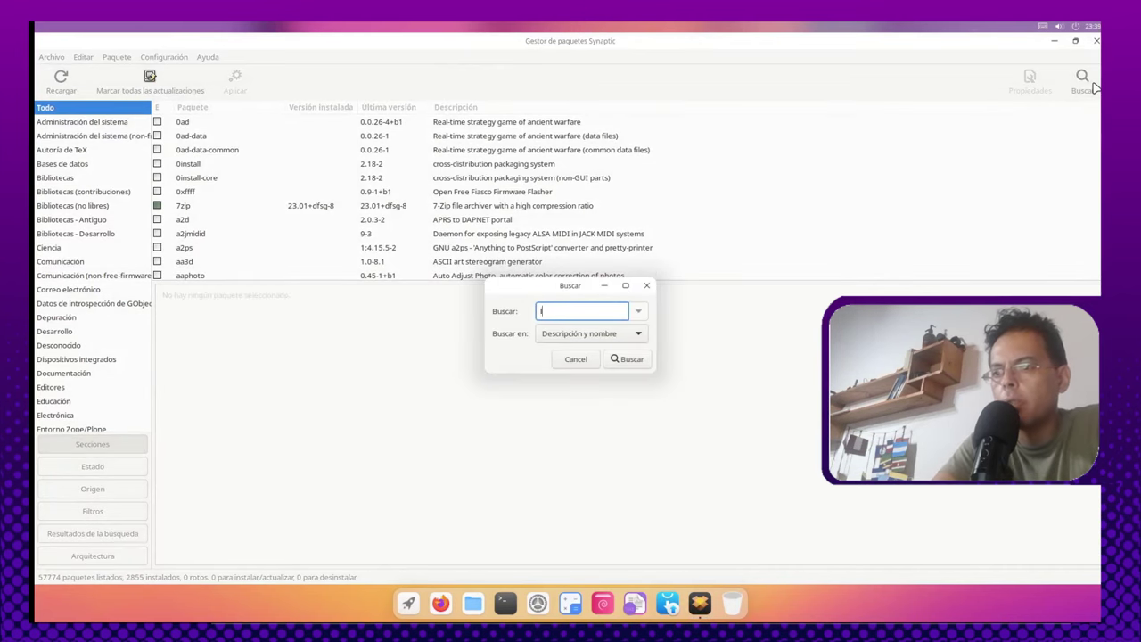
text(ibreoffice)
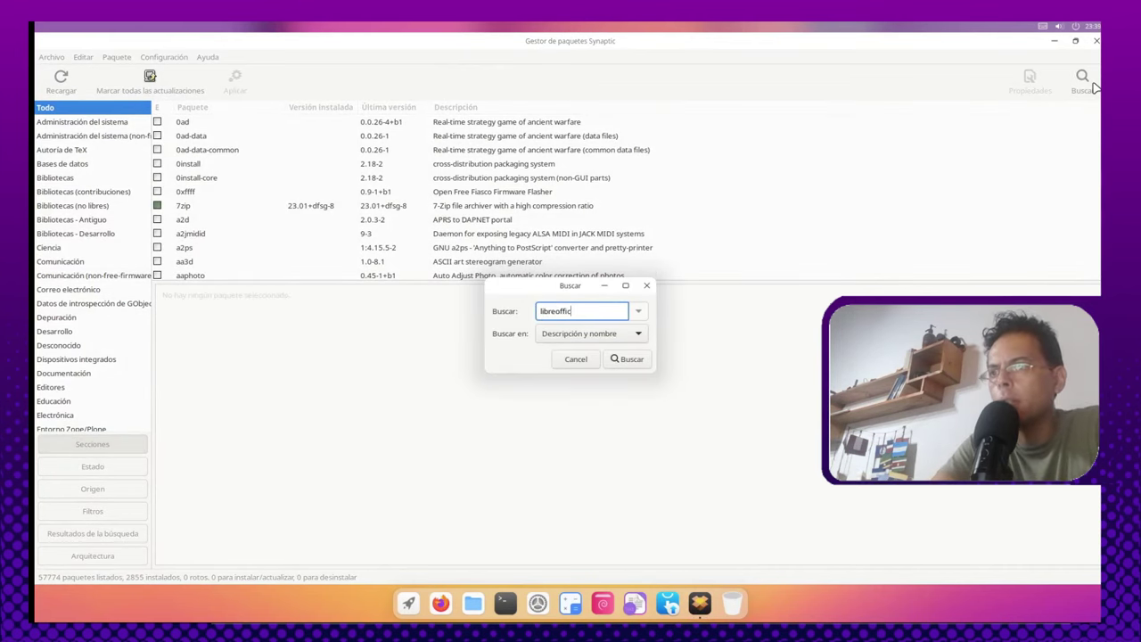
key(Return)
scroll(249, 255, down, 20)
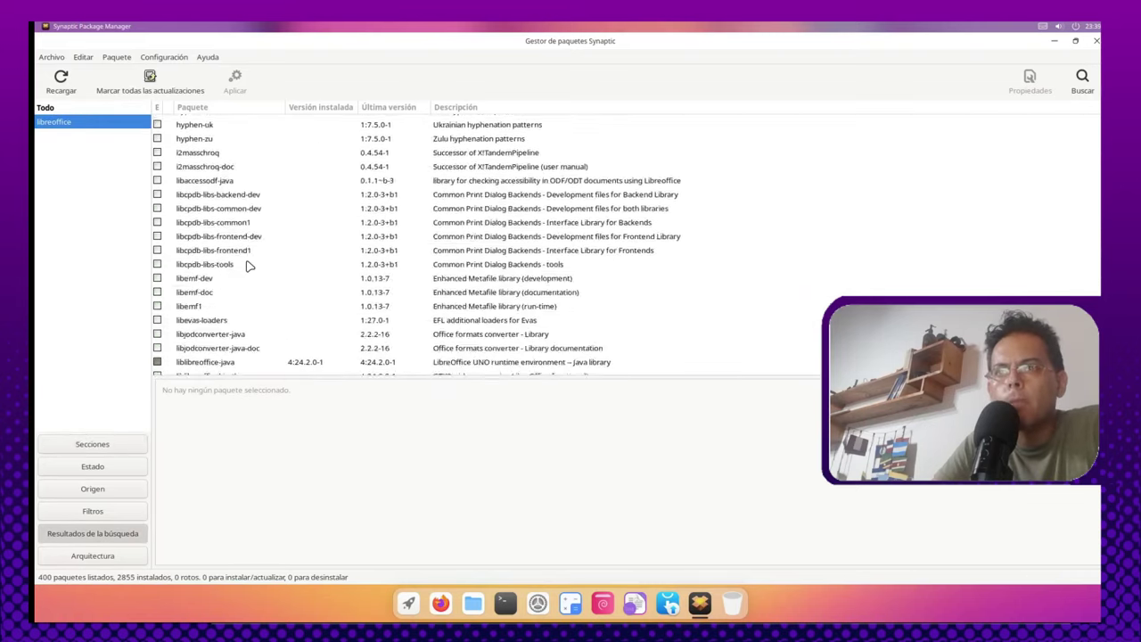
scroll(230, 283, down, 9)
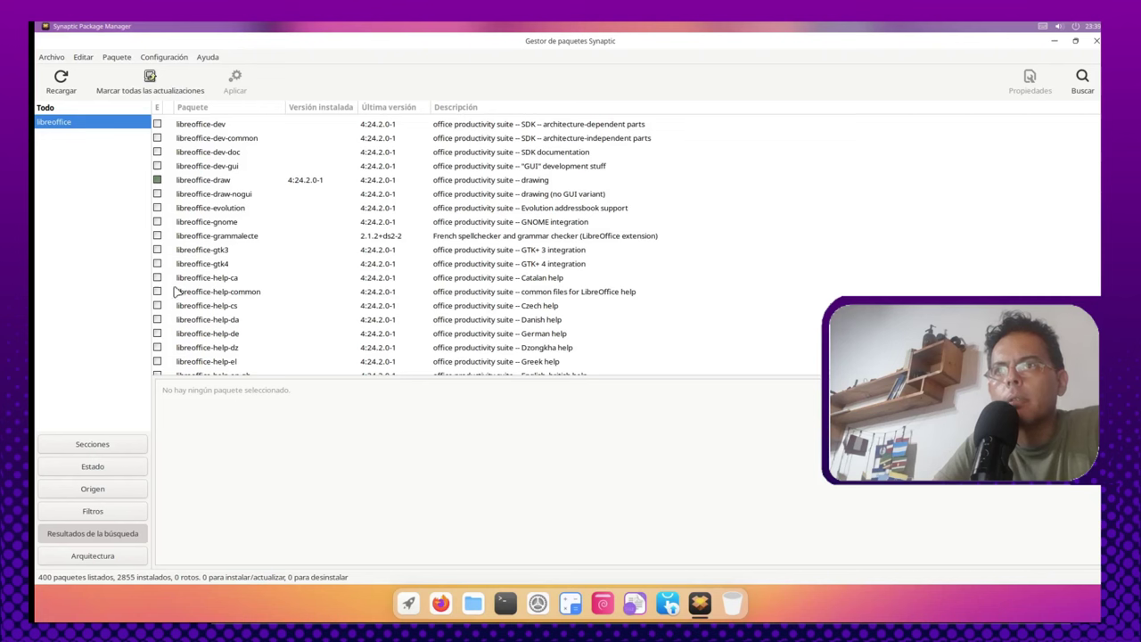
Step: Mark libreoffice-gtk3 and libreoffice-gtk4 for installation, checking package details along the way
click(187, 251)
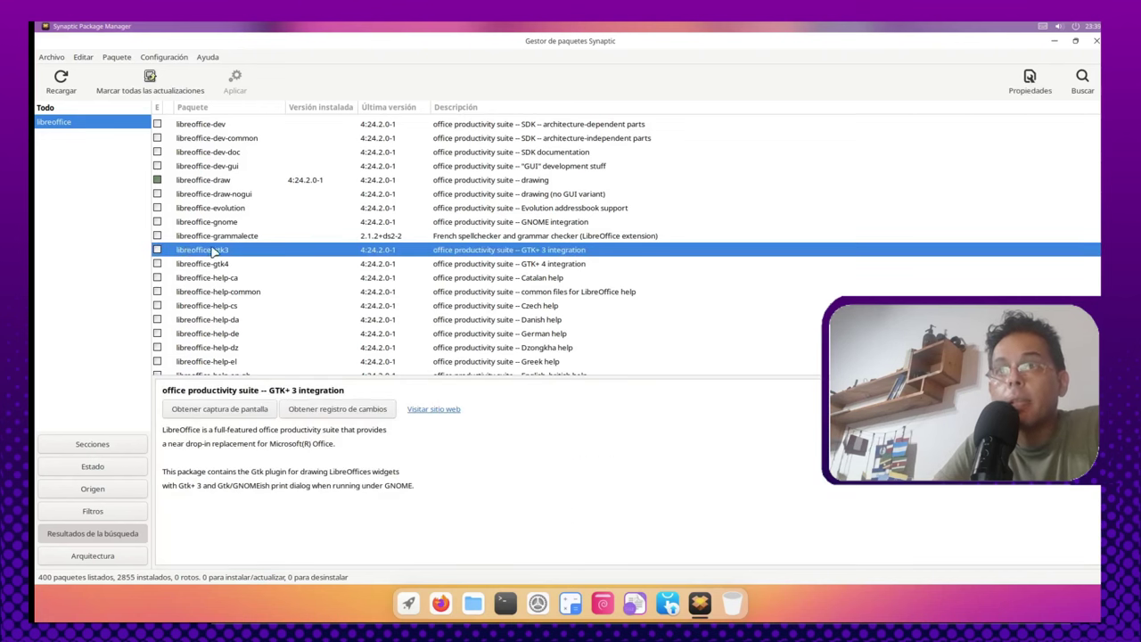
click(156, 251)
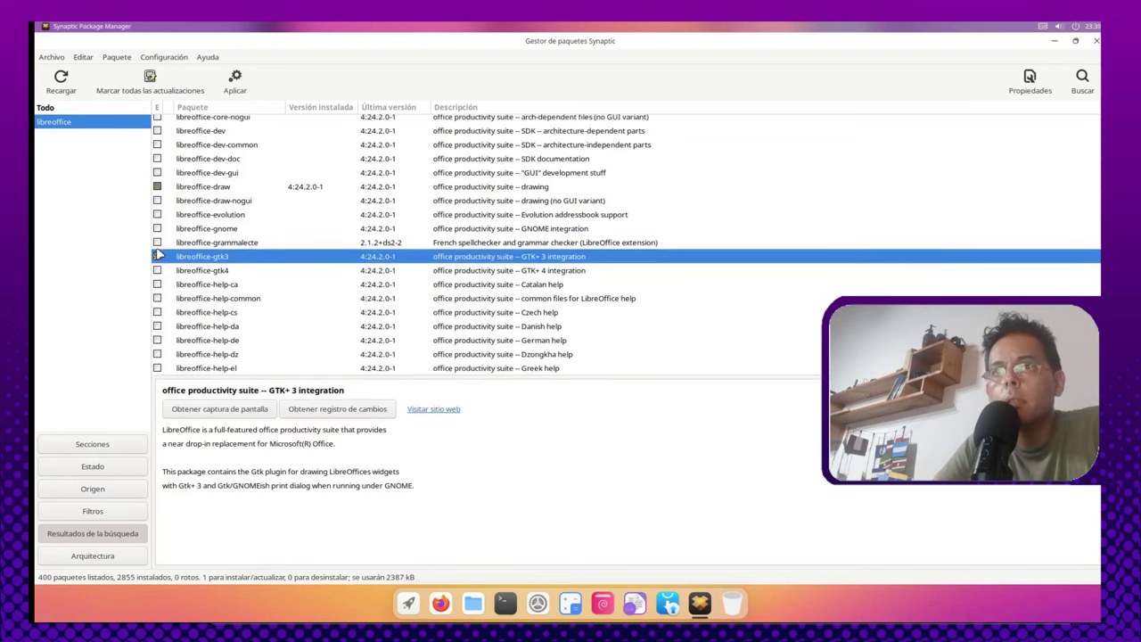
click(156, 275)
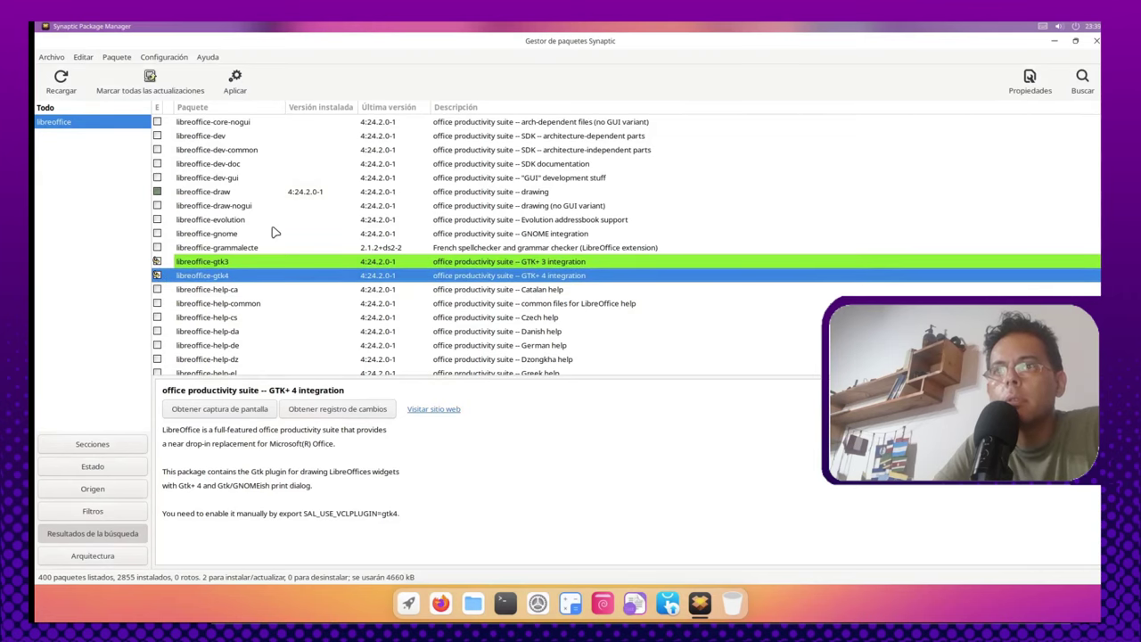
scroll(251, 307, down, 5)
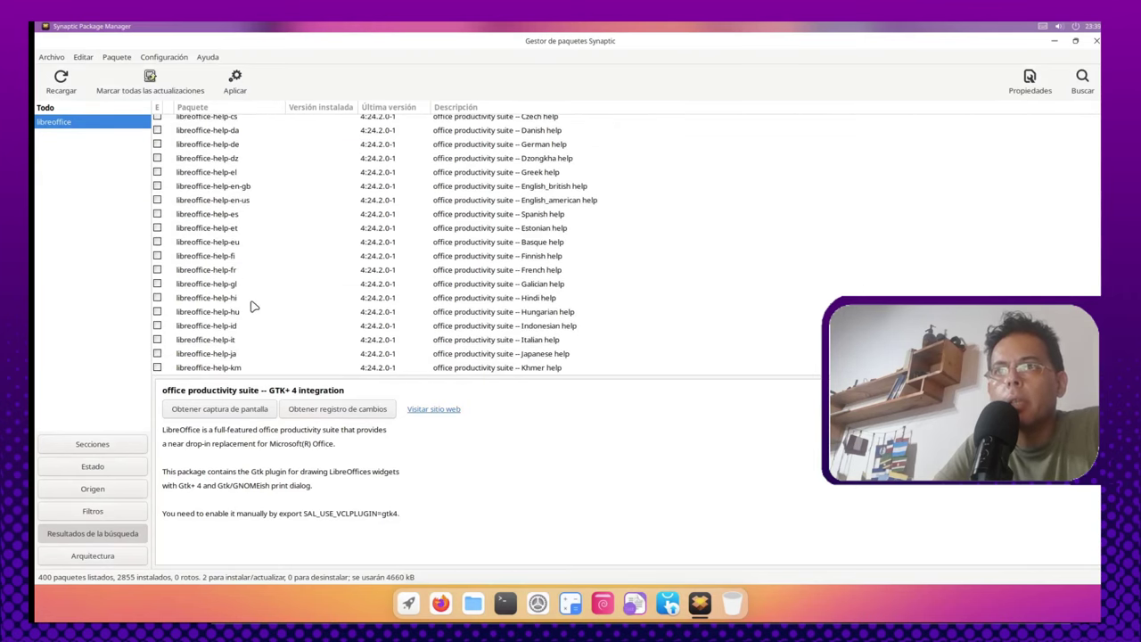
click(241, 215)
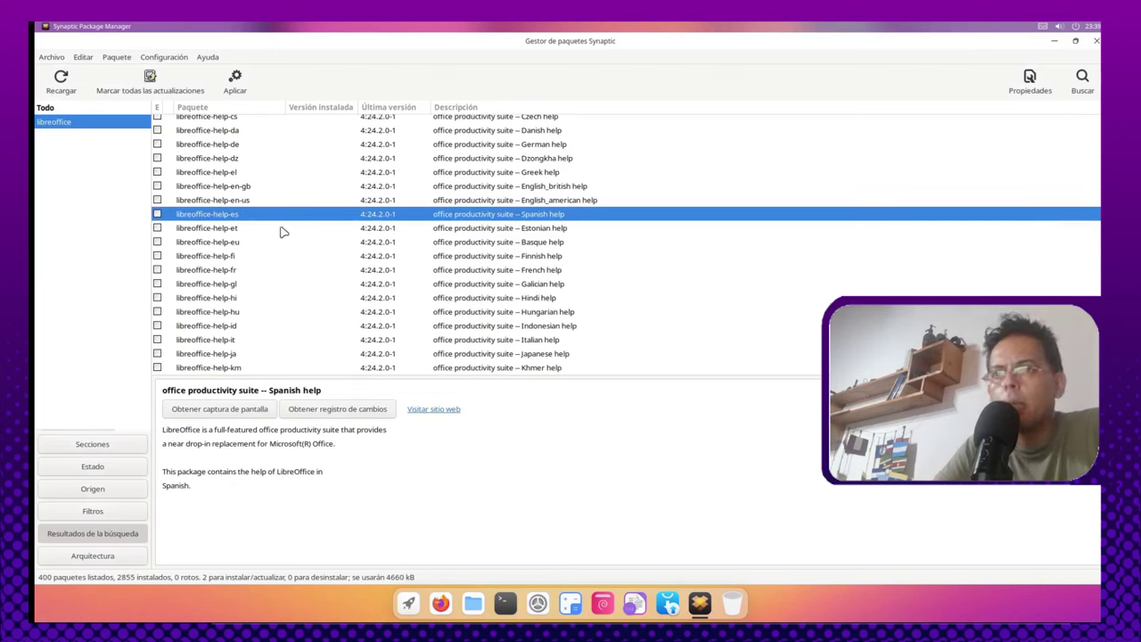
scroll(339, 292, down, 6)
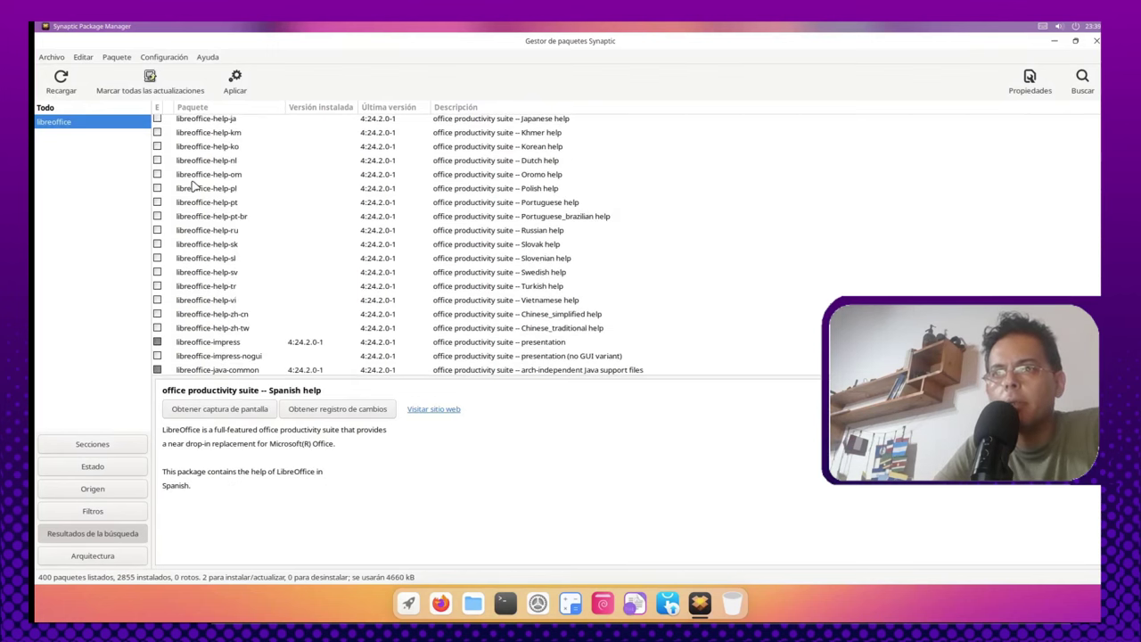
scroll(307, 356, down, 4)
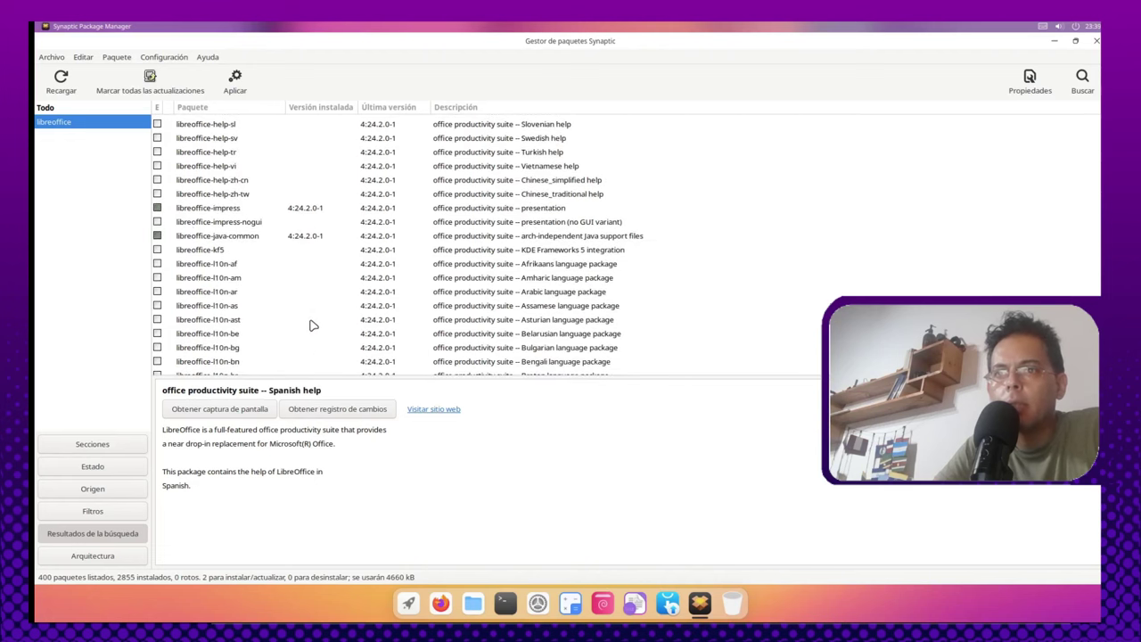
scroll(310, 325, down, 18)
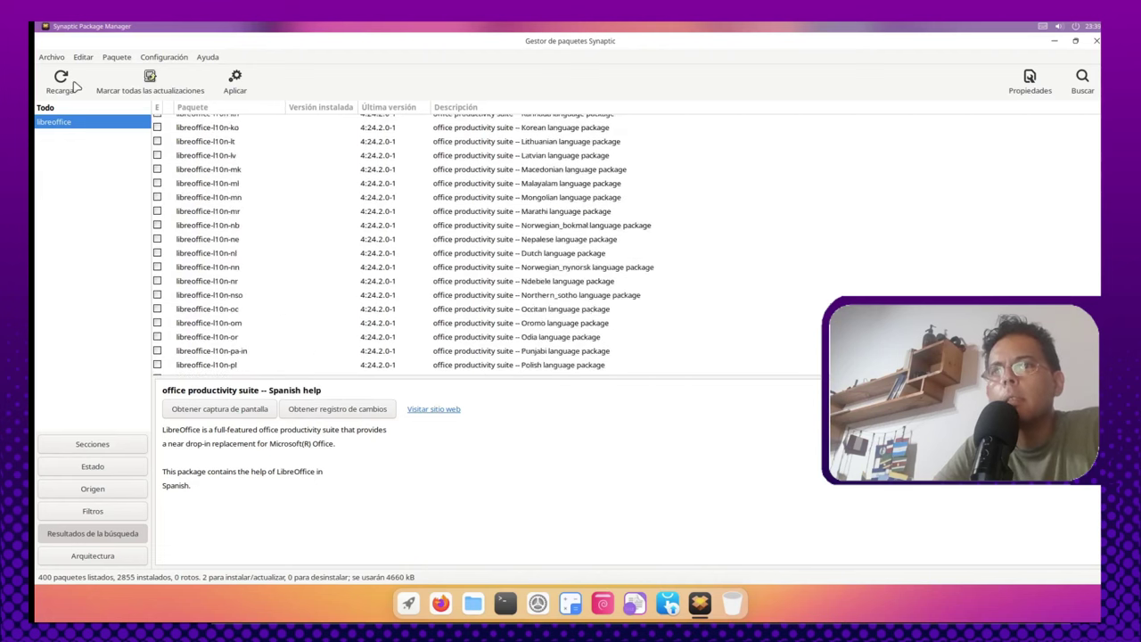
Step: Apply the 2 marked LibreOffice GTK packages, dismiss Cambios aplicados, and close Synaptic
click(233, 82)
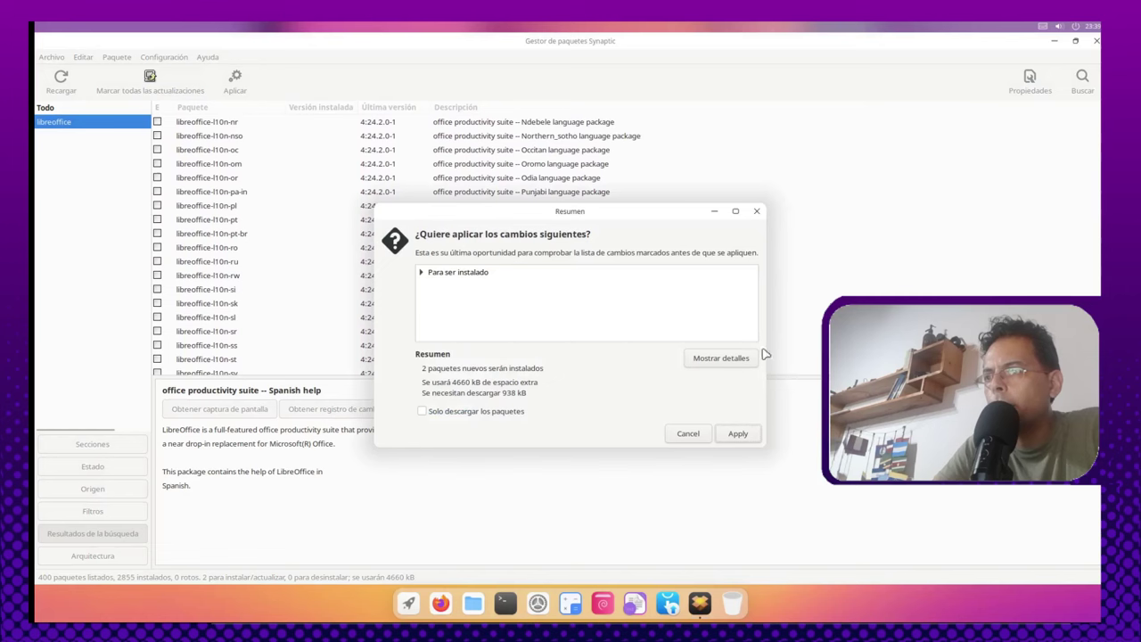
click(738, 434)
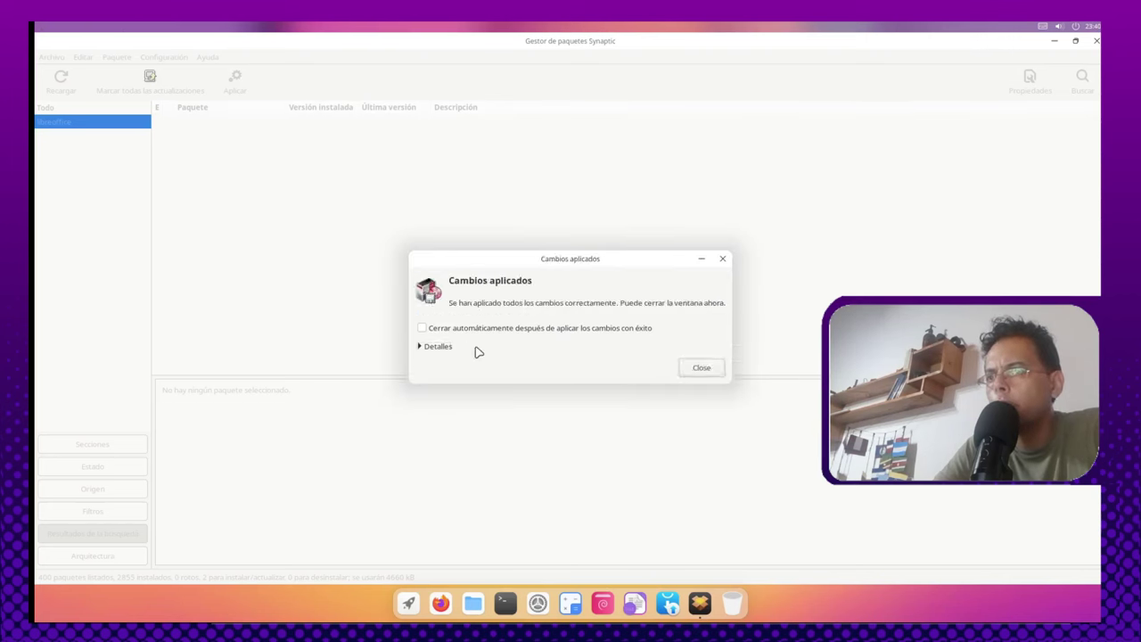
click(713, 367)
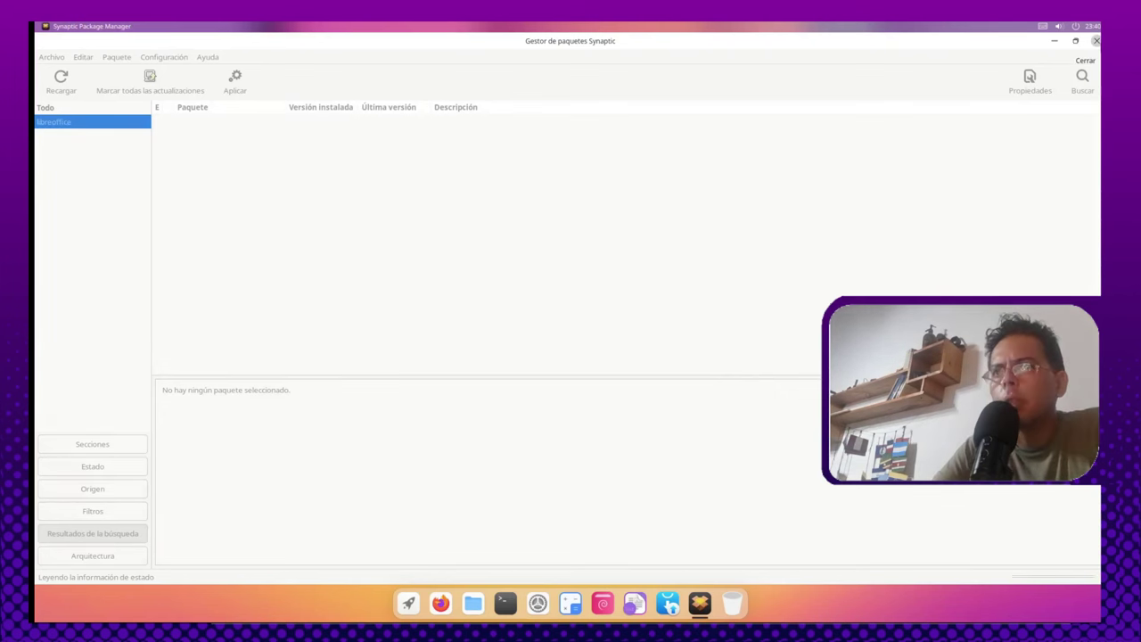
click(1095, 41)
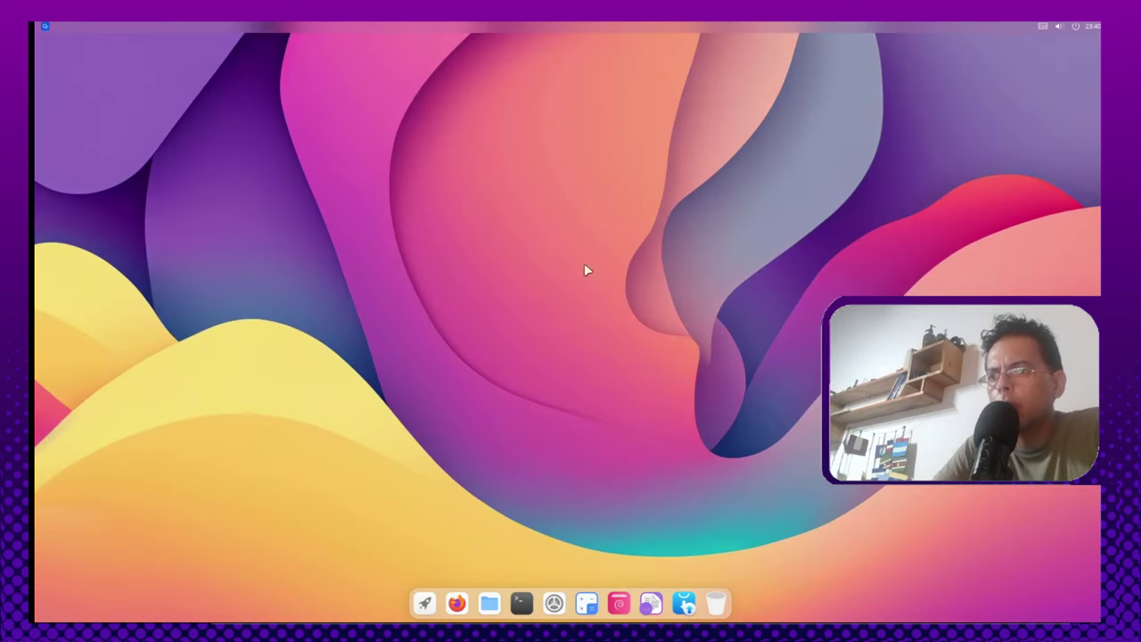
Step: Relaunch LibreOffice Calc from the application grid to see its new GTK look
click(424, 604)
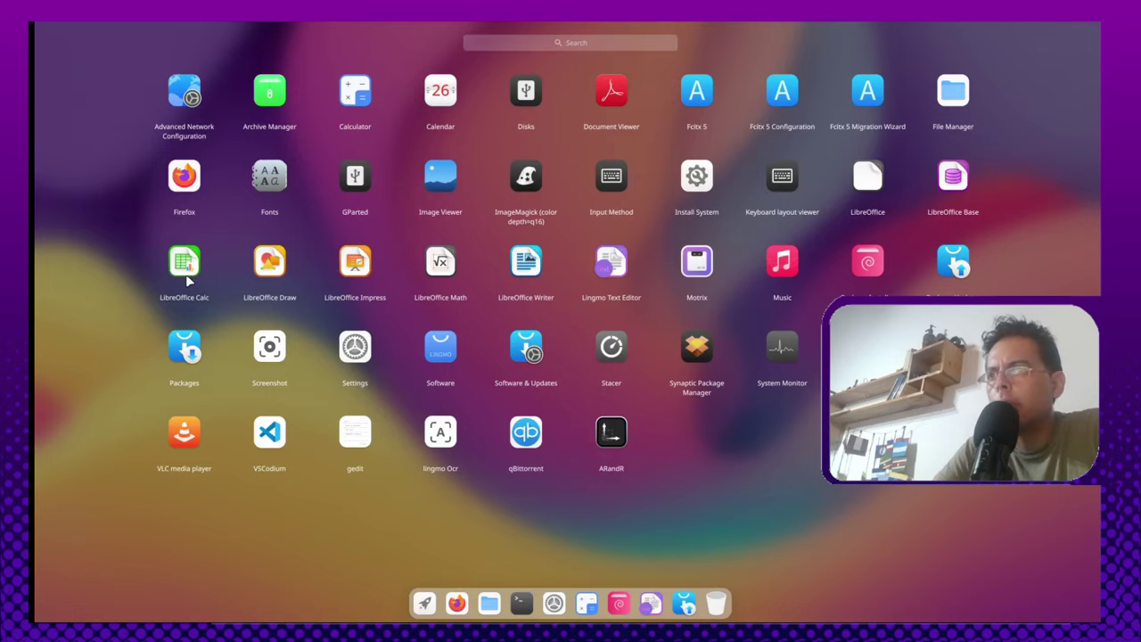
click(184, 261)
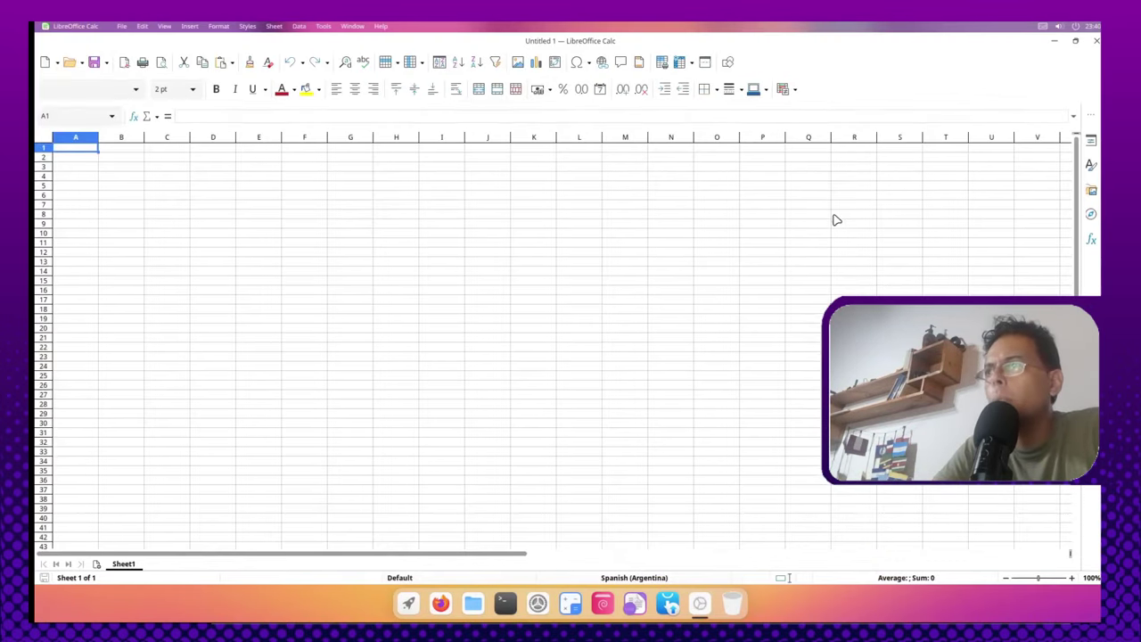
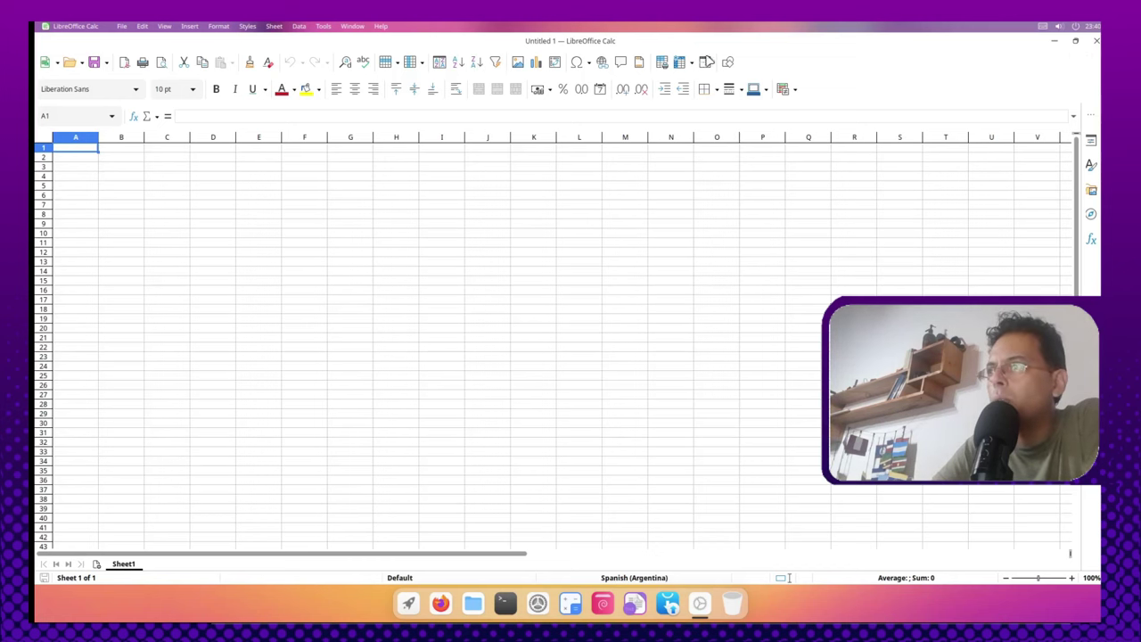
Step: Close the empty spreadsheet and open Lingmo Text Editor maximized
click(1096, 41)
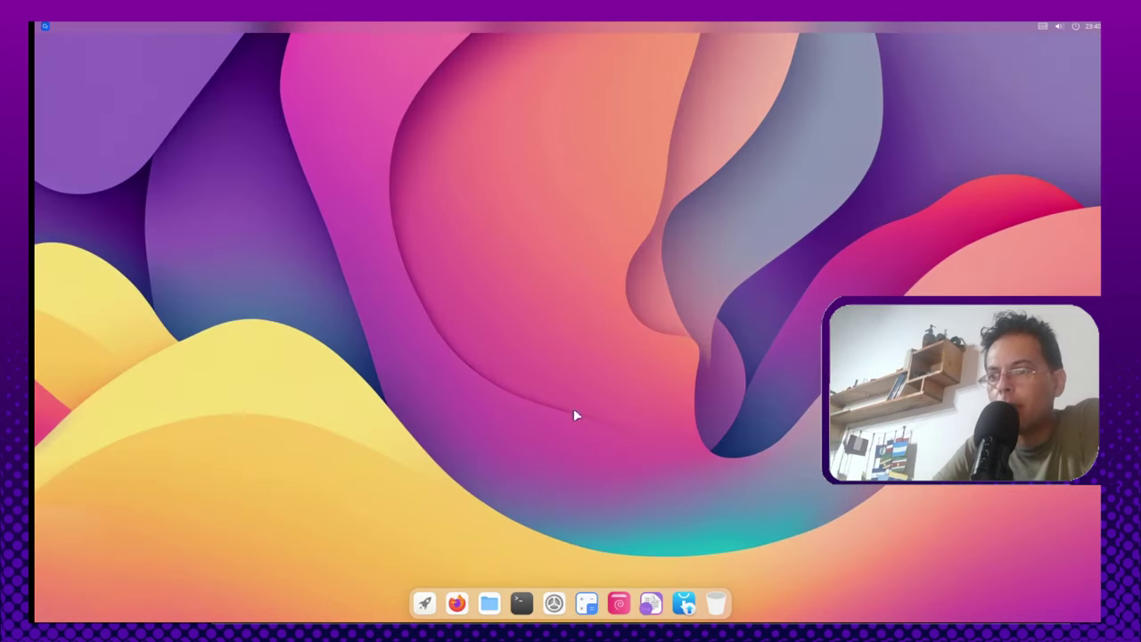
click(428, 602)
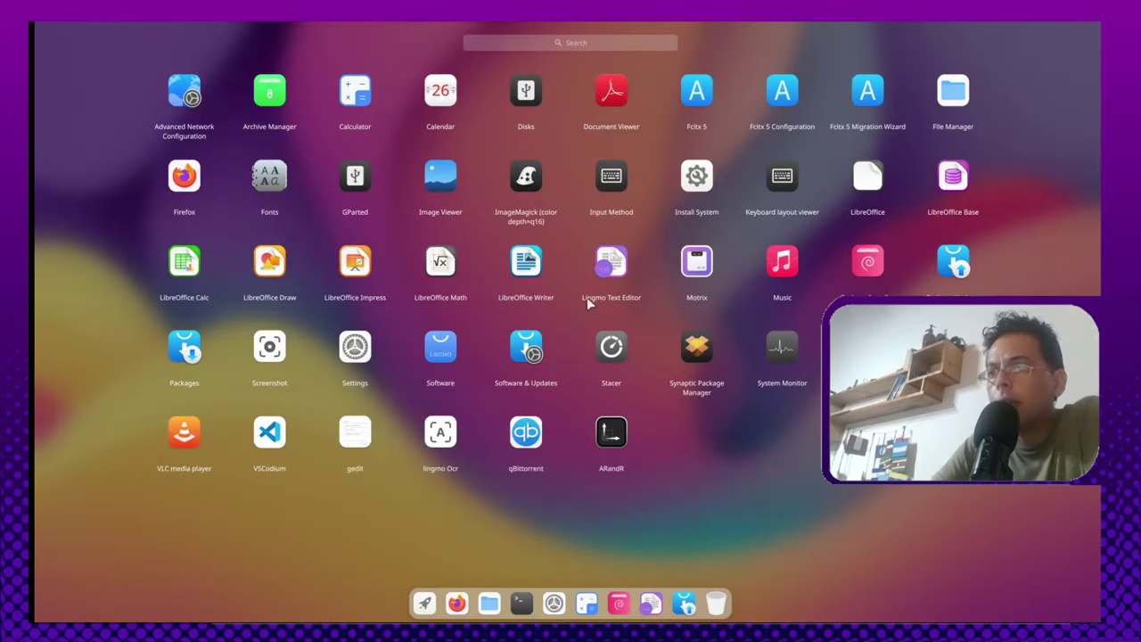
click(622, 256)
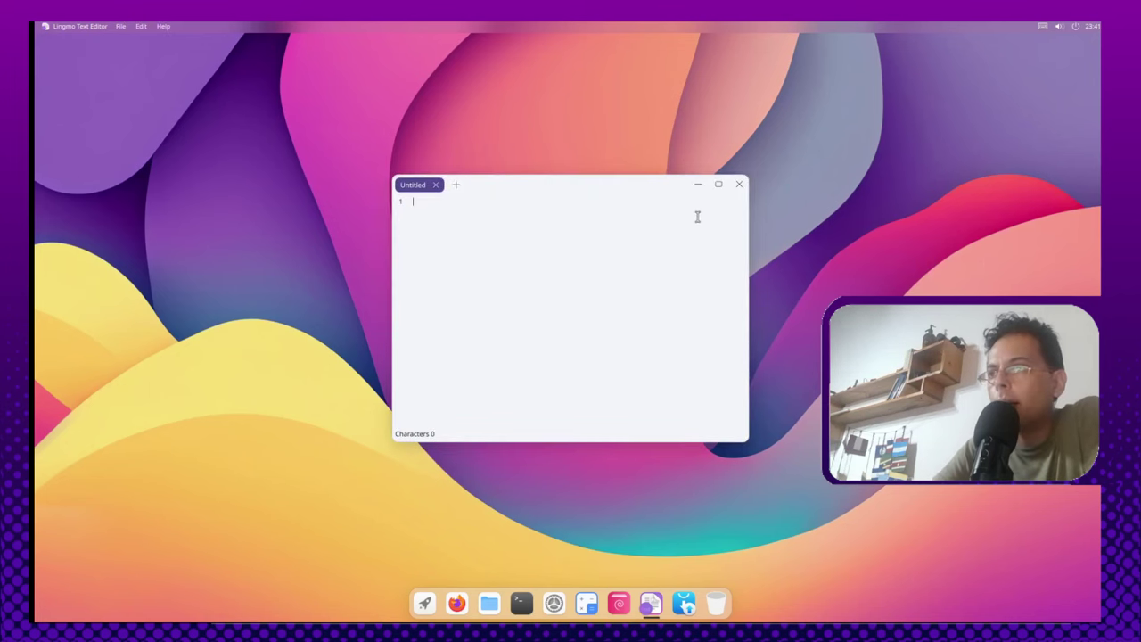
click(718, 184)
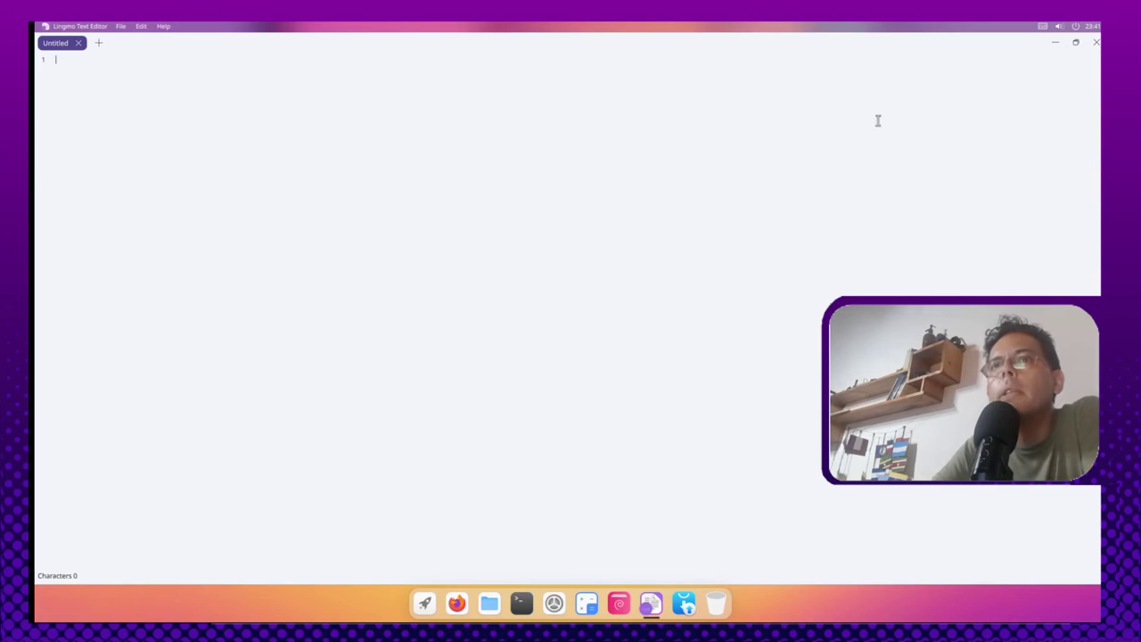
Step: Add a second untitled tab, close it, then close the text editor
click(98, 43)
click(131, 44)
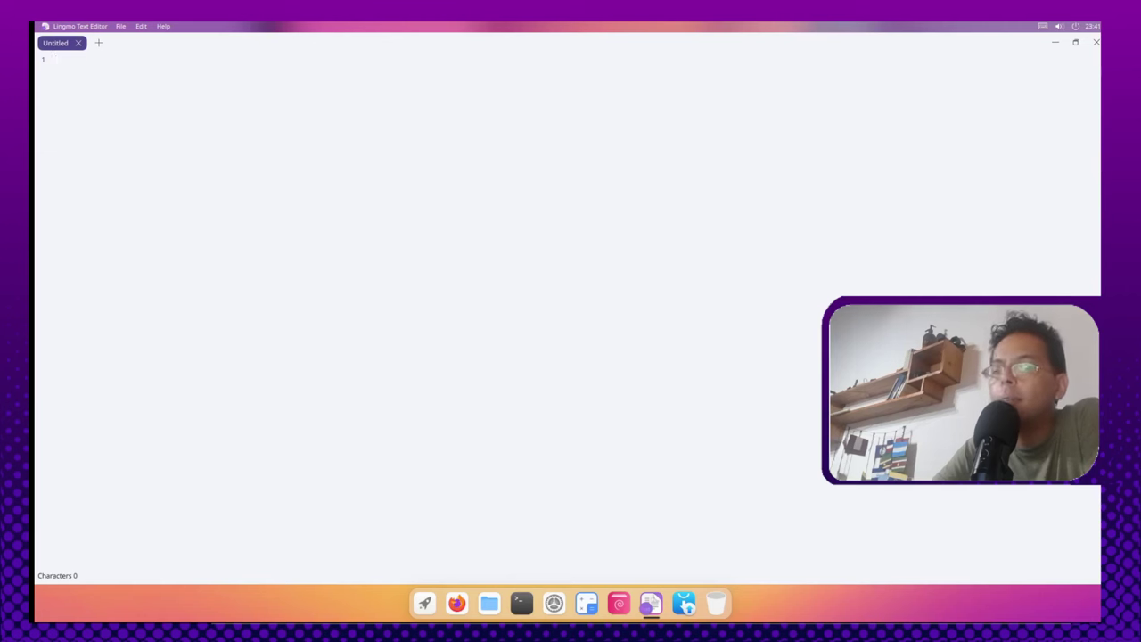
click(1095, 44)
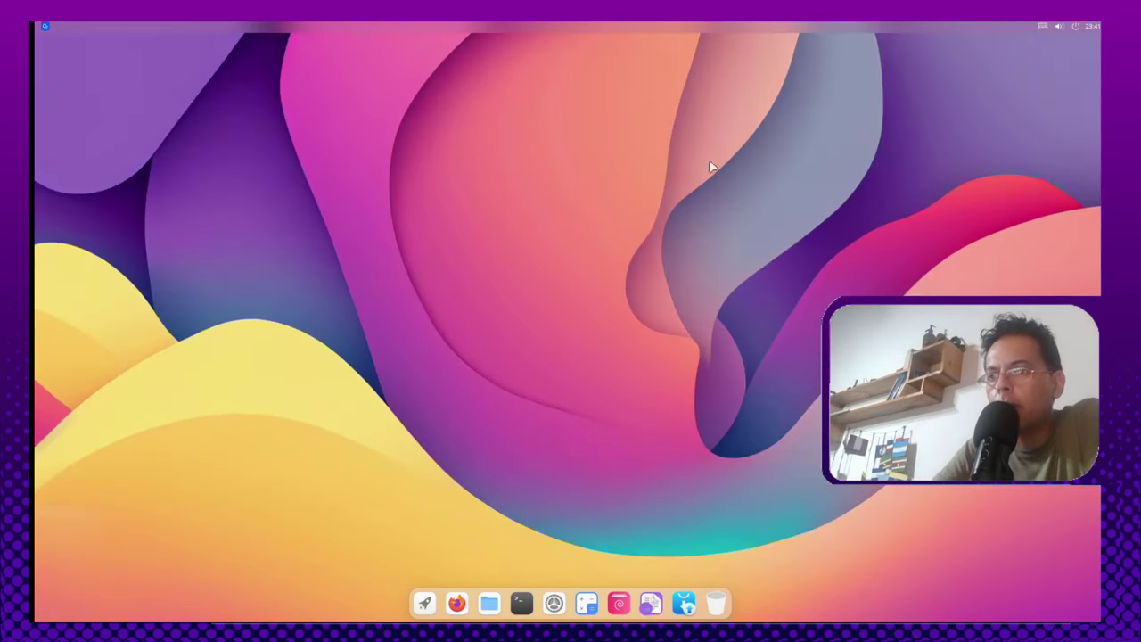
click(424, 606)
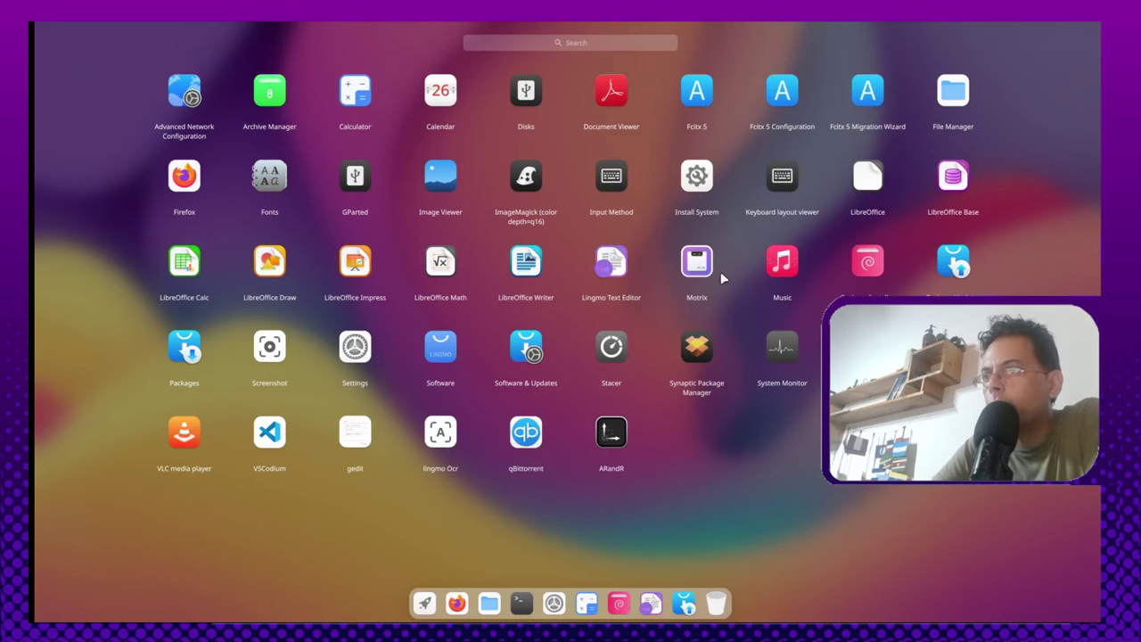
click(905, 270)
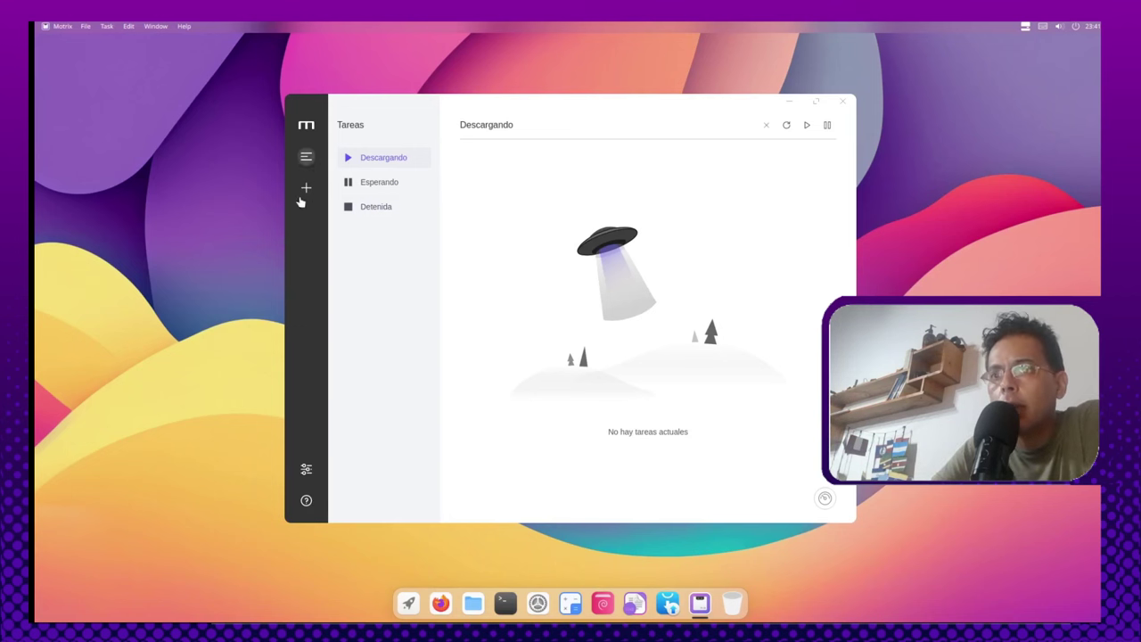
click(306, 501)
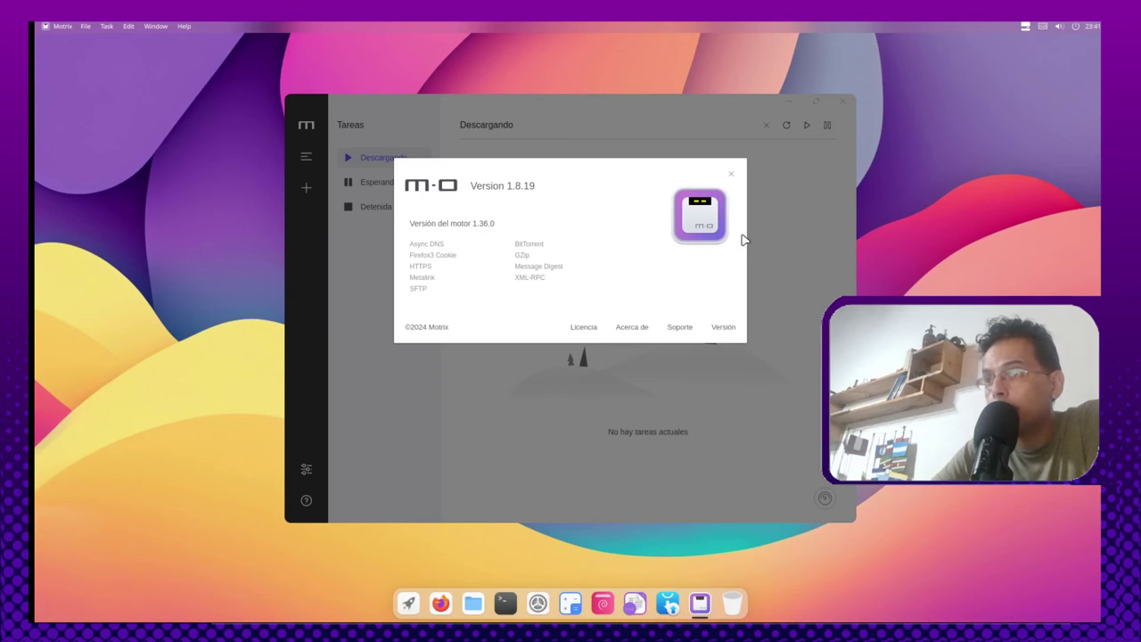
click(732, 176)
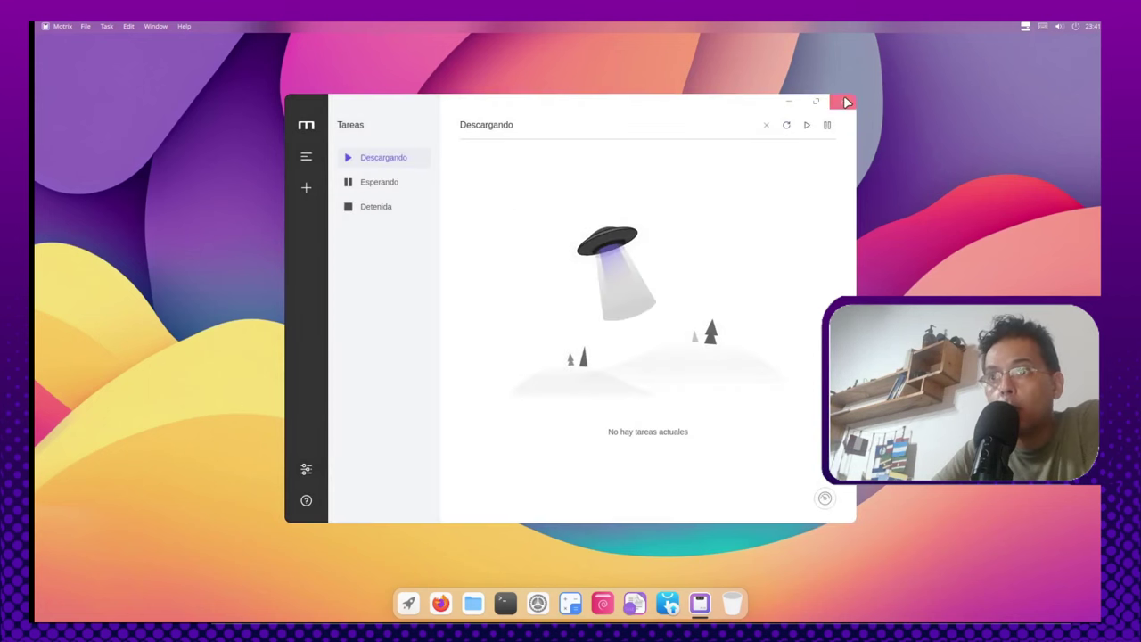
click(847, 102)
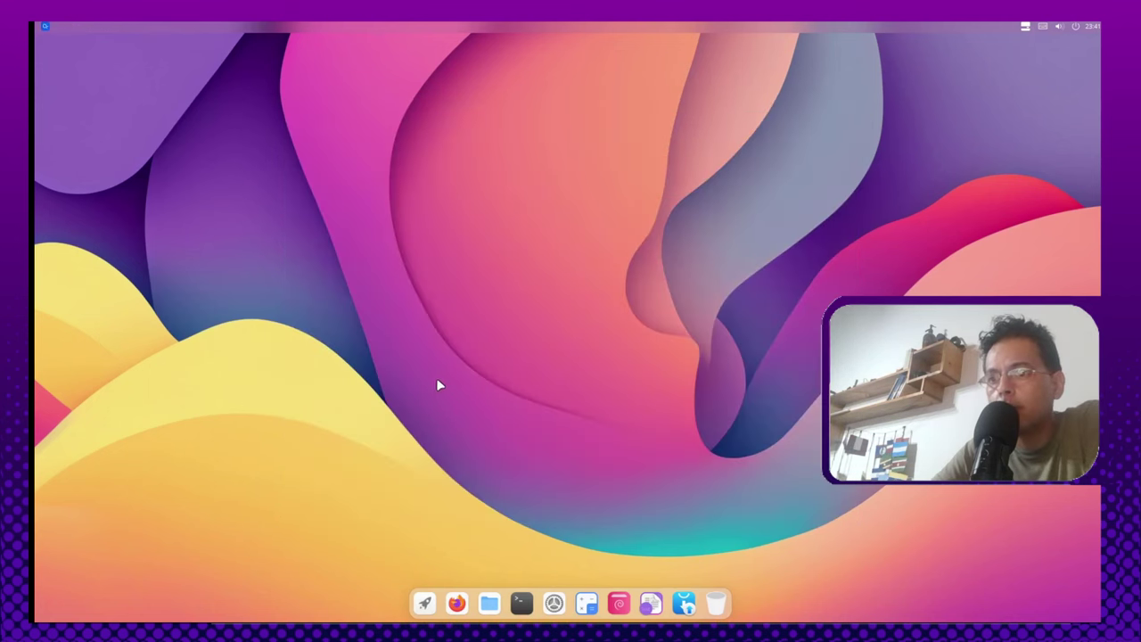
Step: Launch Música, quit the background Motrix from its tray menu, then close Música
click(424, 603)
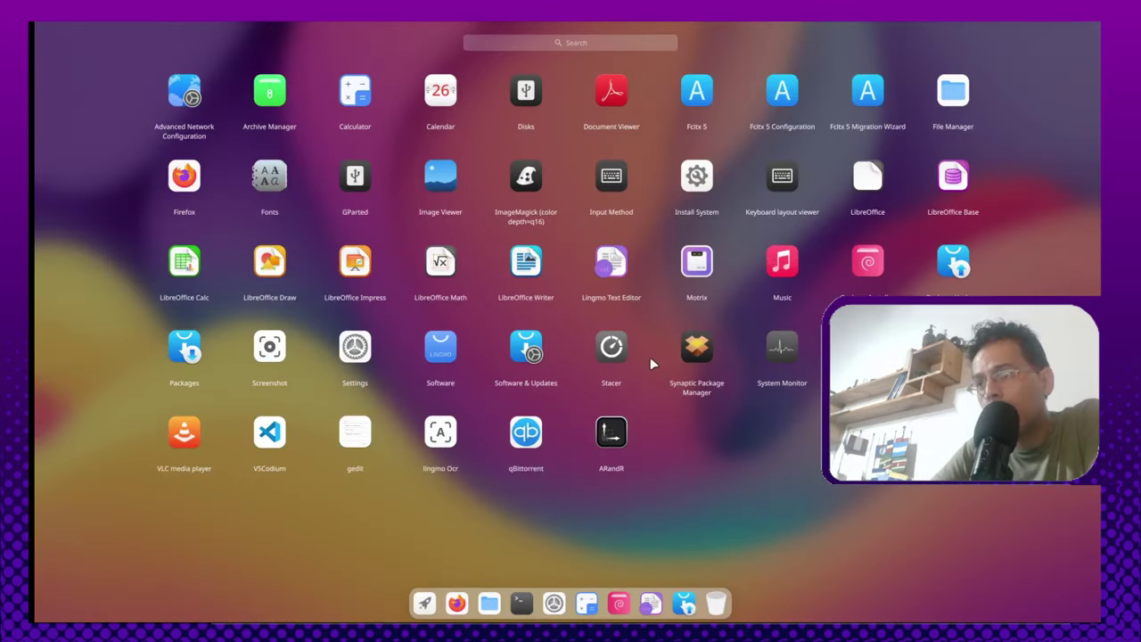
click(713, 517)
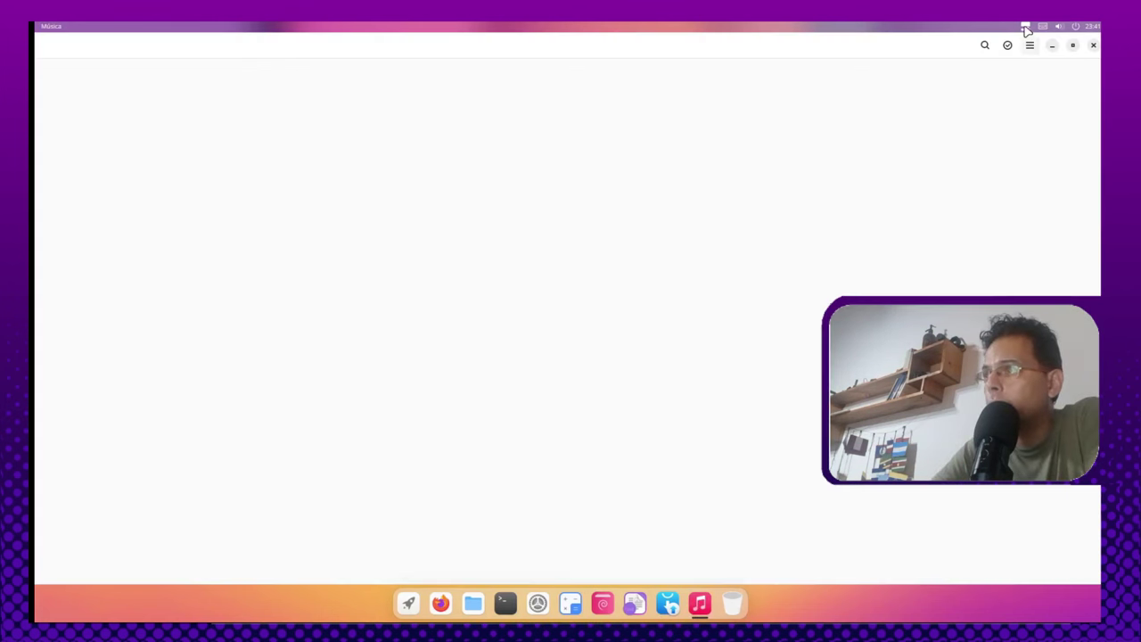
click(1025, 26)
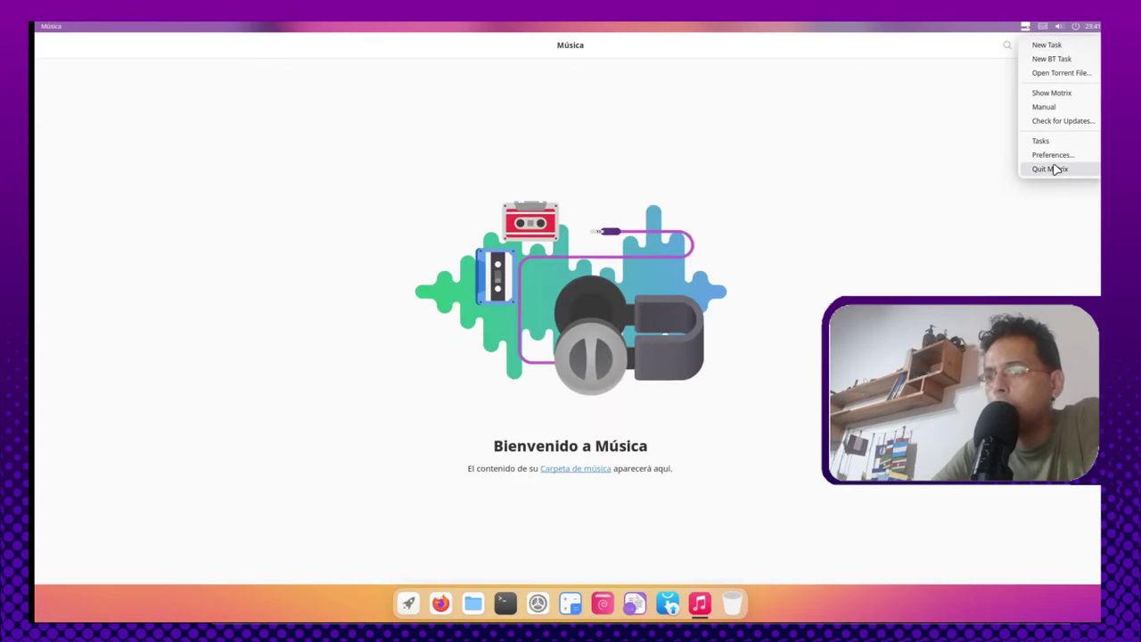
click(987, 169)
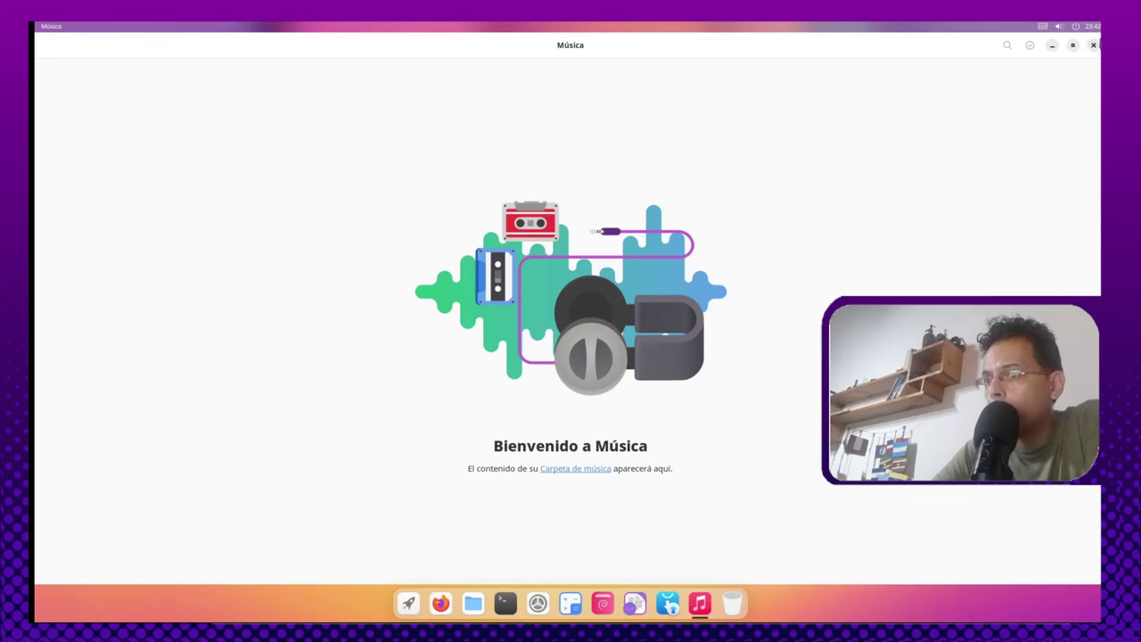
click(1093, 45)
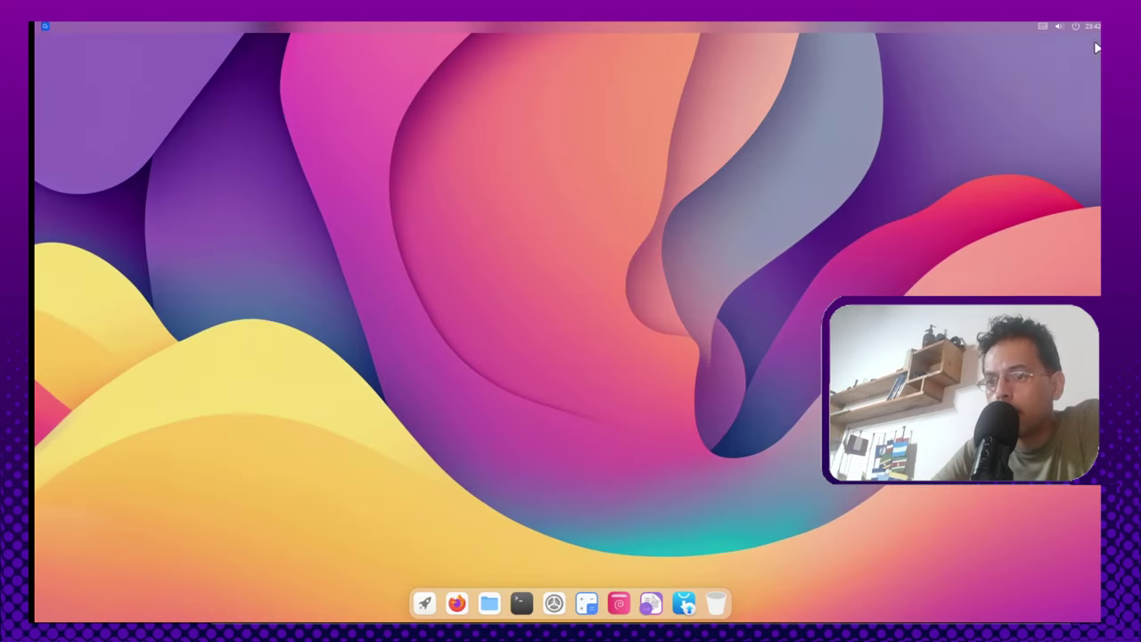
click(425, 606)
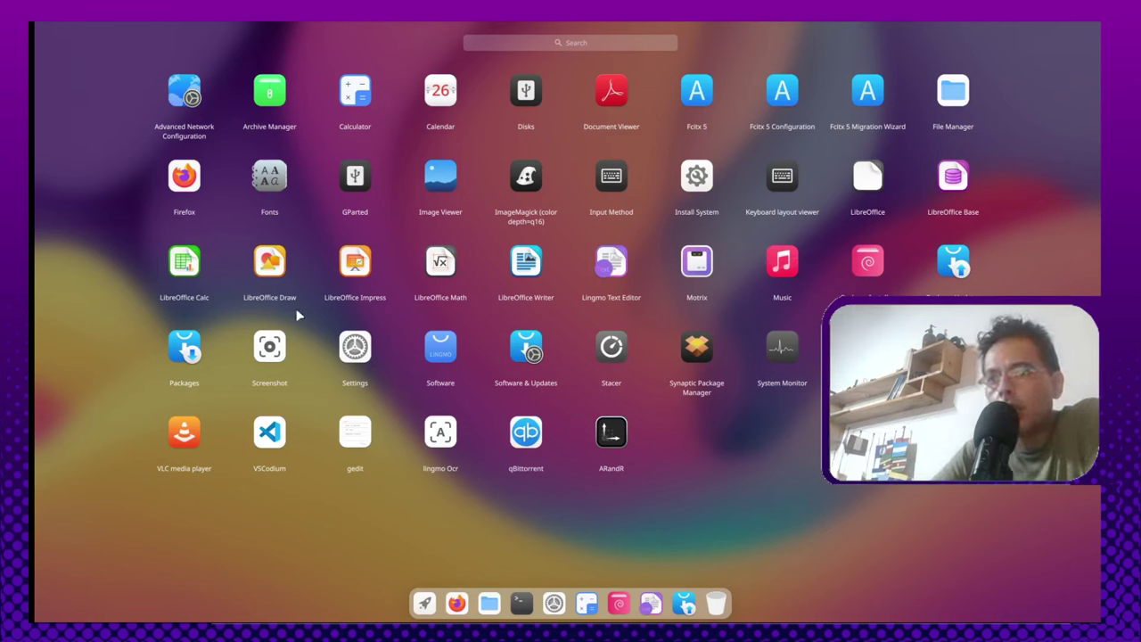
Step: Capture a 741 × 128 area screenshot around the dock to the clipboard with Ctrl+Alt+A
click(603, 334)
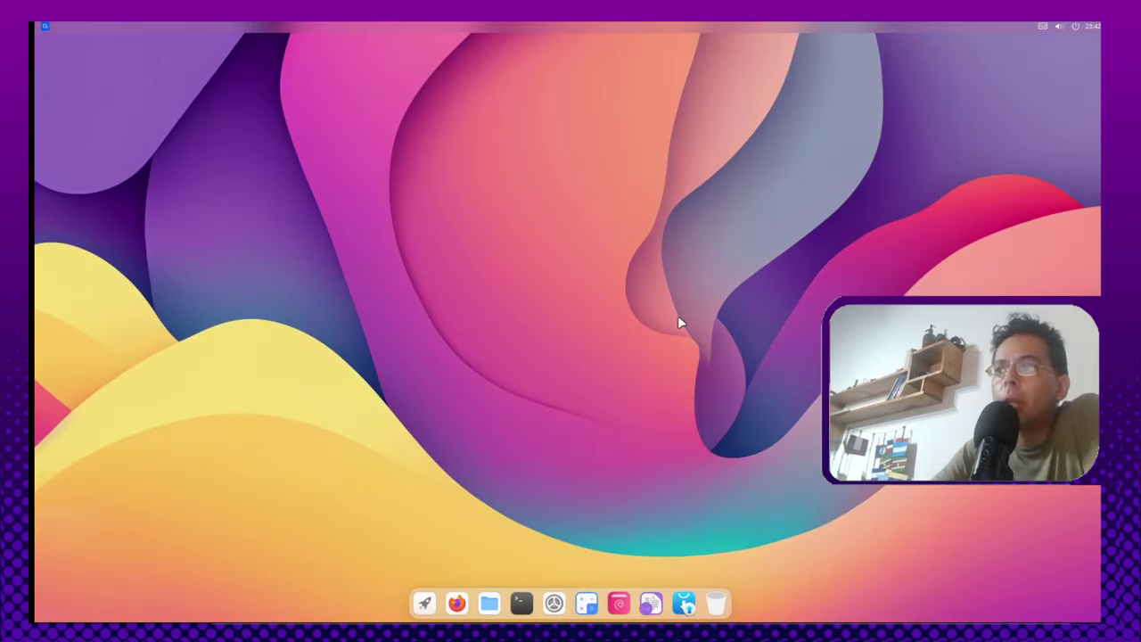
key(ctrl+alt+a)
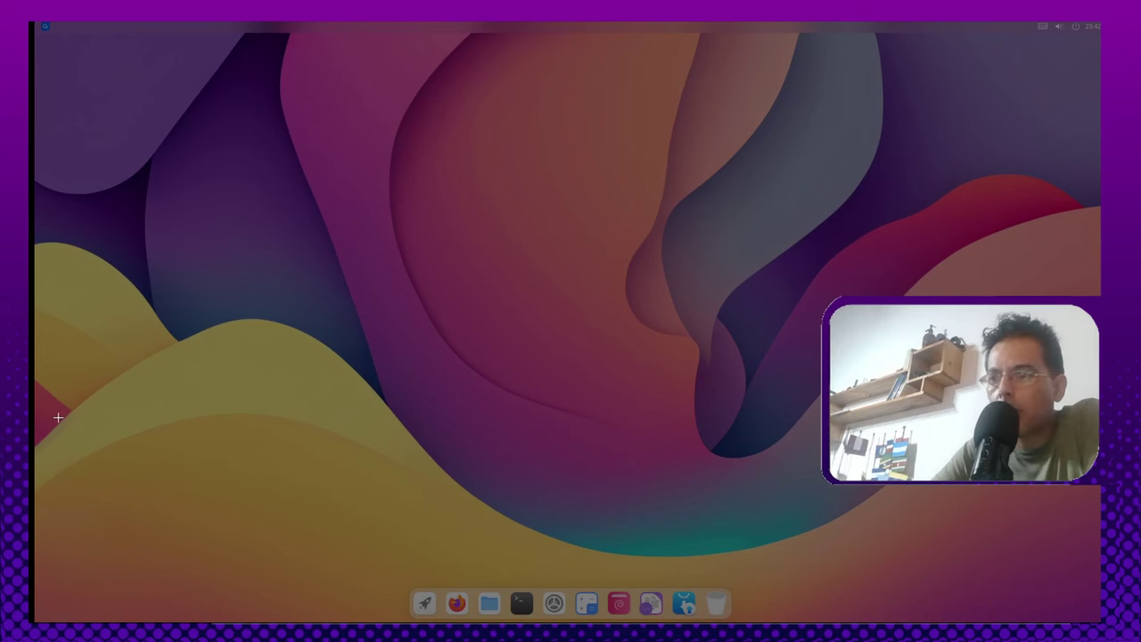
drag(374, 550, 786, 619)
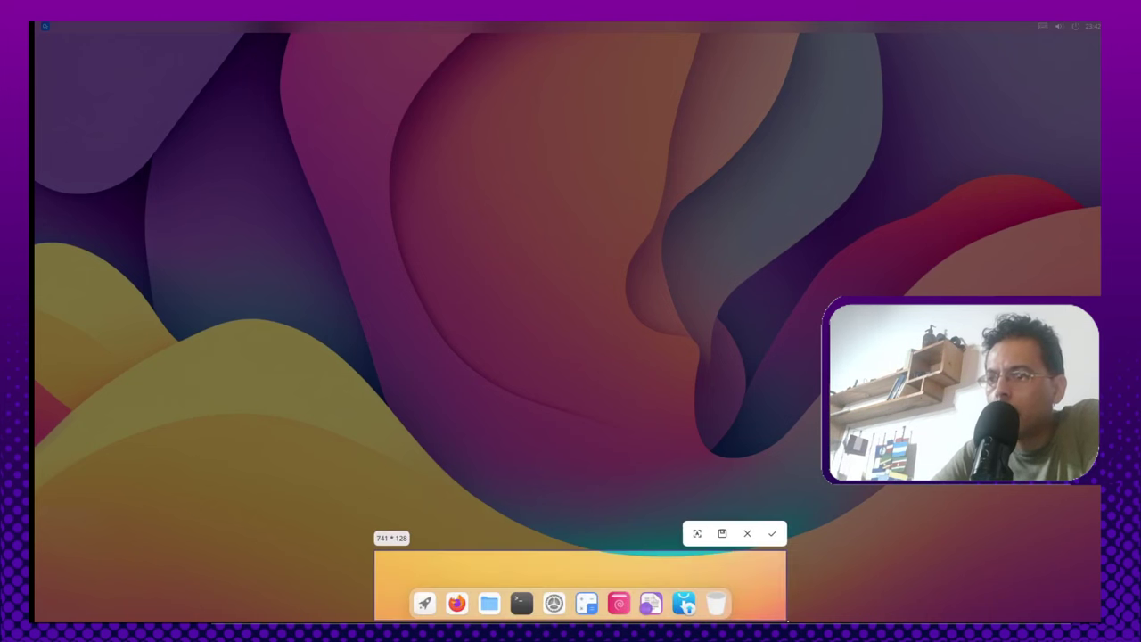
click(772, 534)
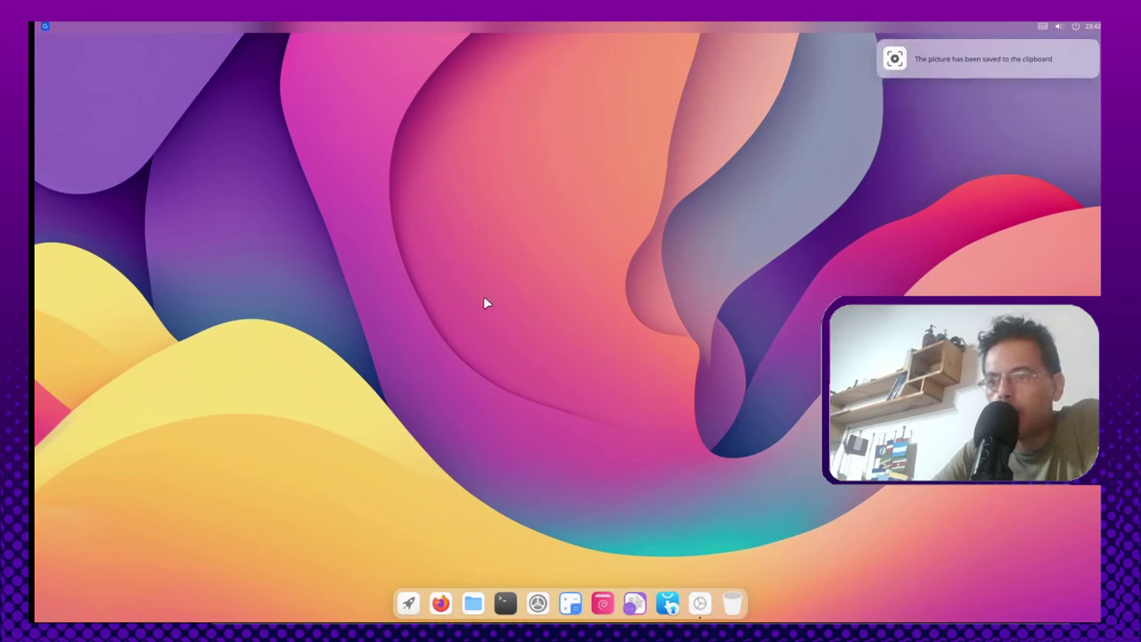
click(407, 604)
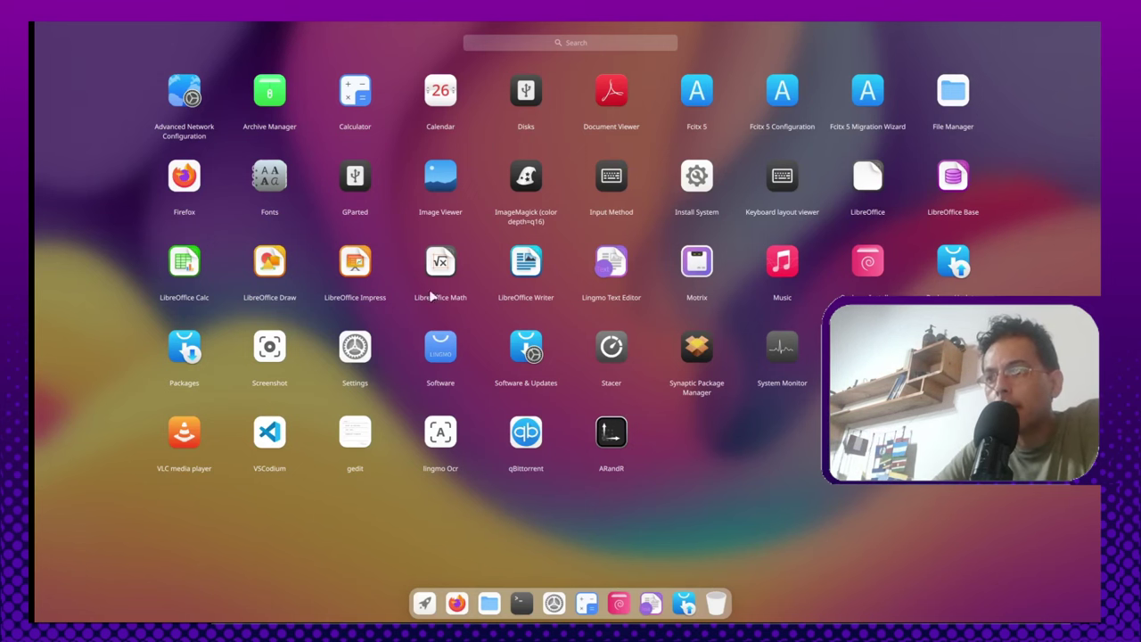
Step: Launch Stacer and maximize it on its Dashboard
click(612, 347)
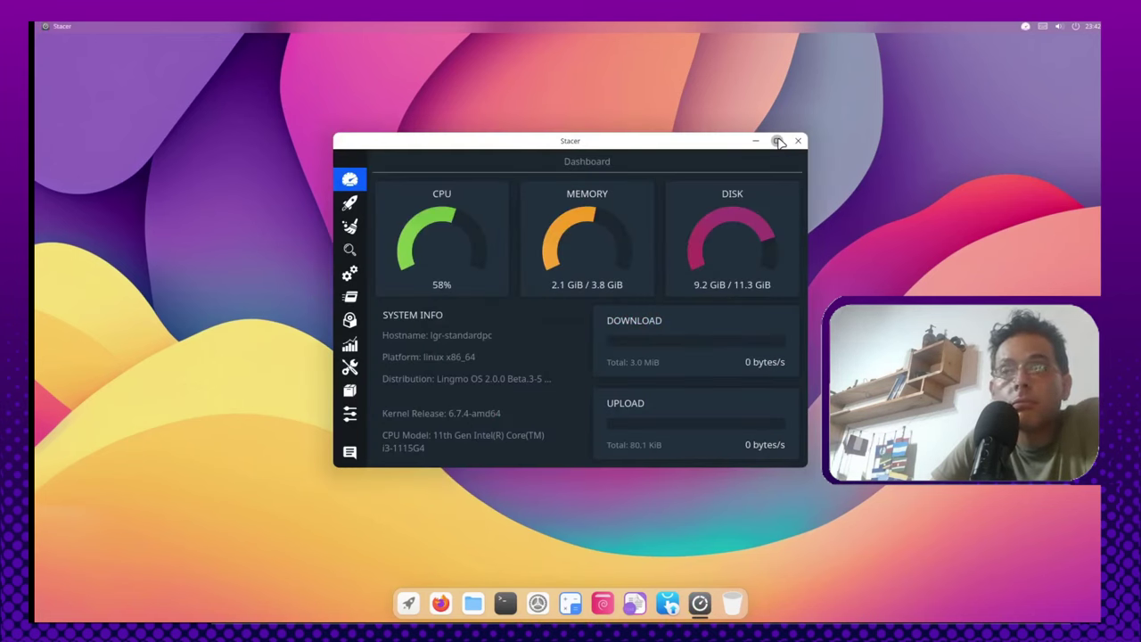
click(778, 141)
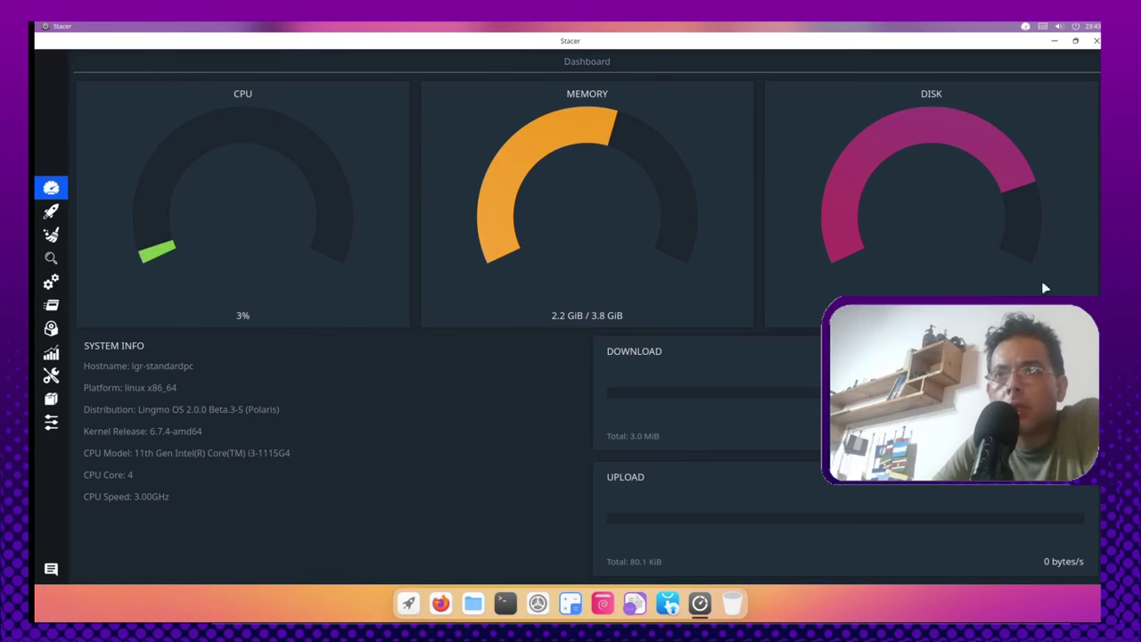
Step: Browse Stacer's Startup Apps, Cleaner and Search pages, ending on the Services list
click(50, 212)
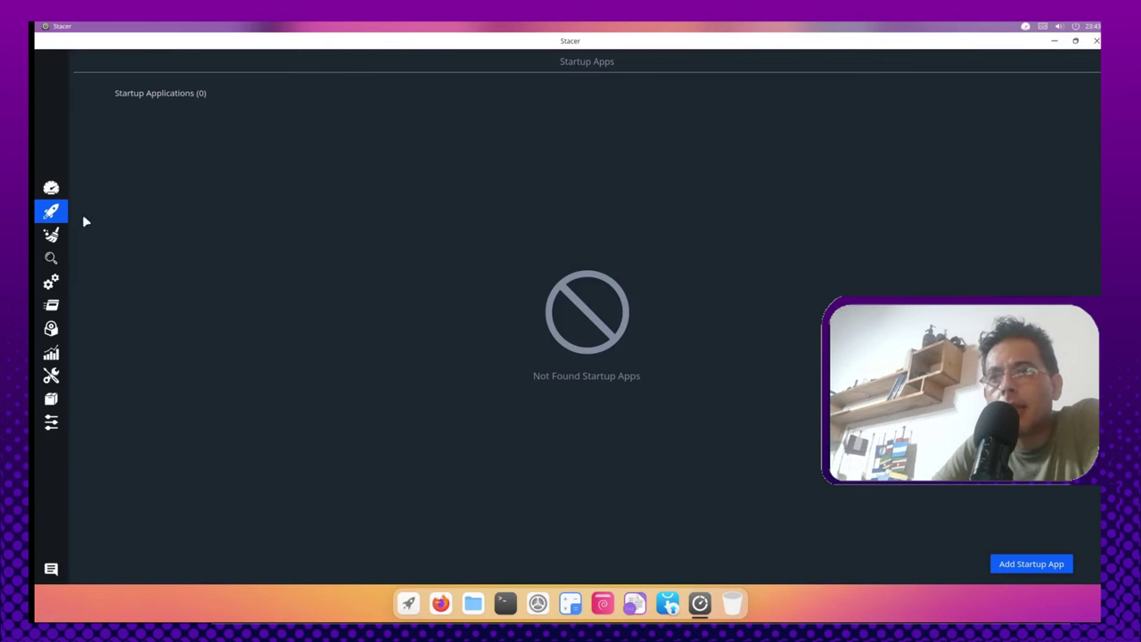
click(51, 235)
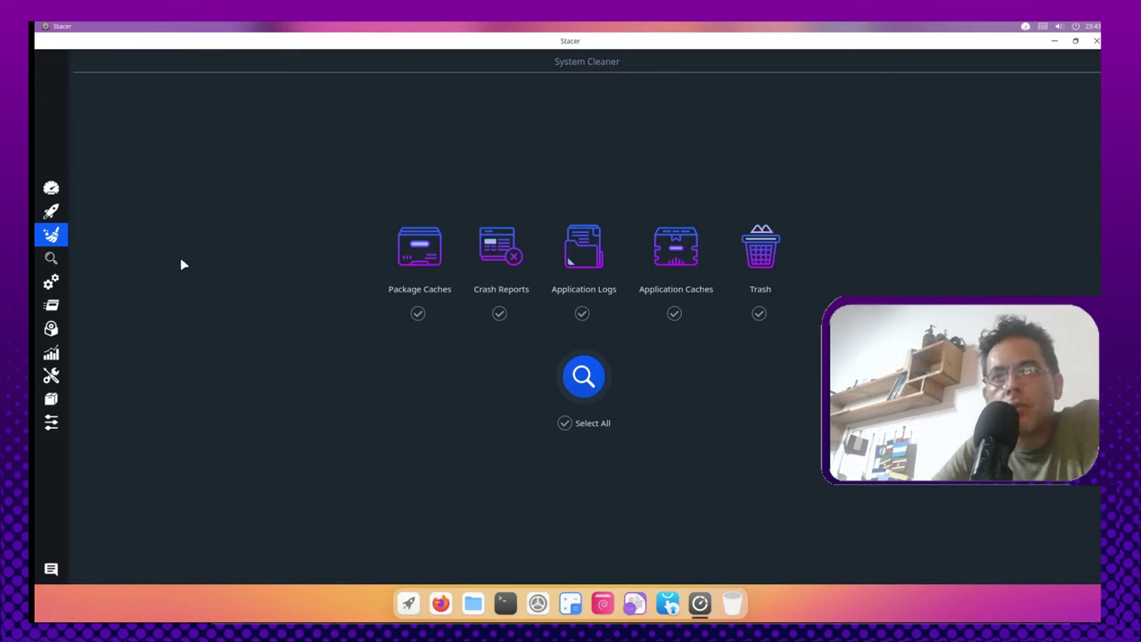
click(51, 257)
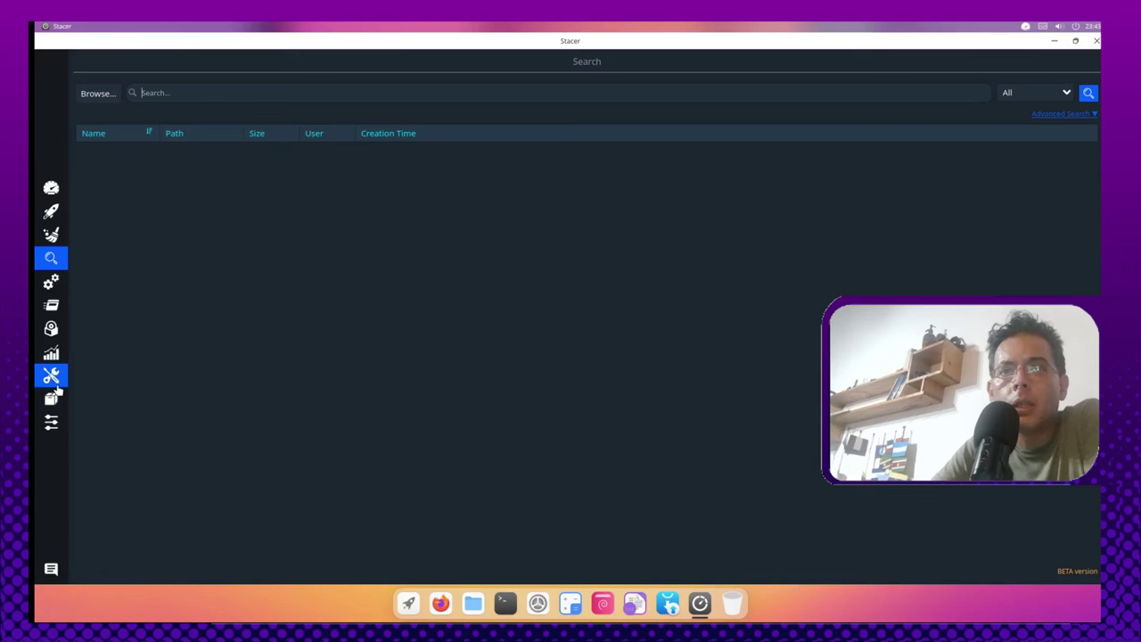
click(51, 283)
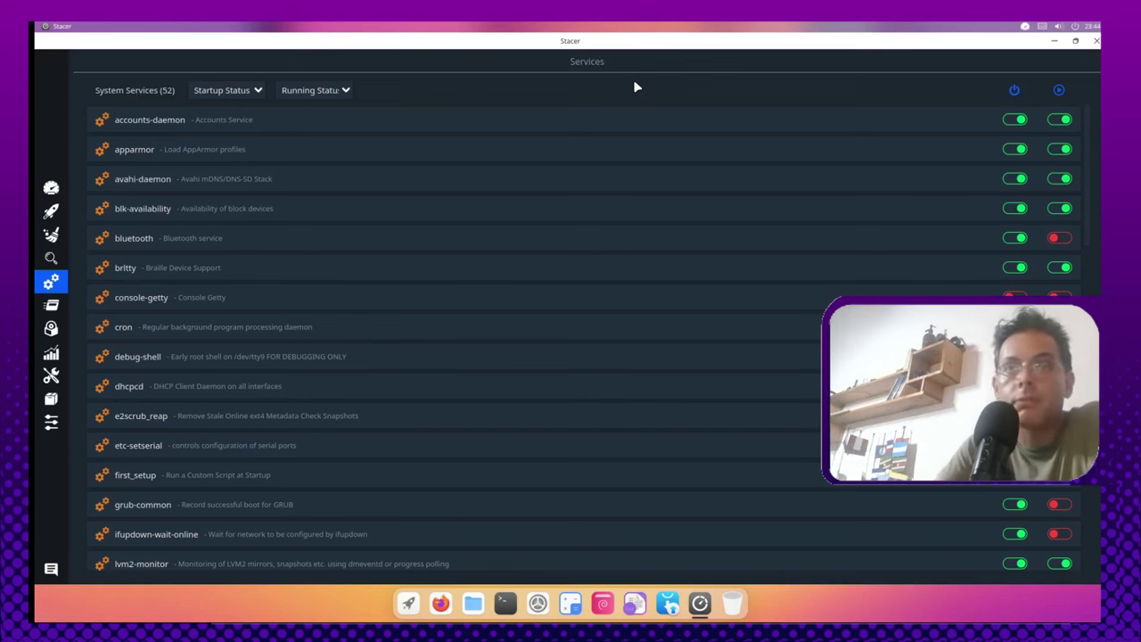
Step: View Stacer's Processes, Uninstaller, Resources and Helpers pages, then quit Stacer completely
click(51, 305)
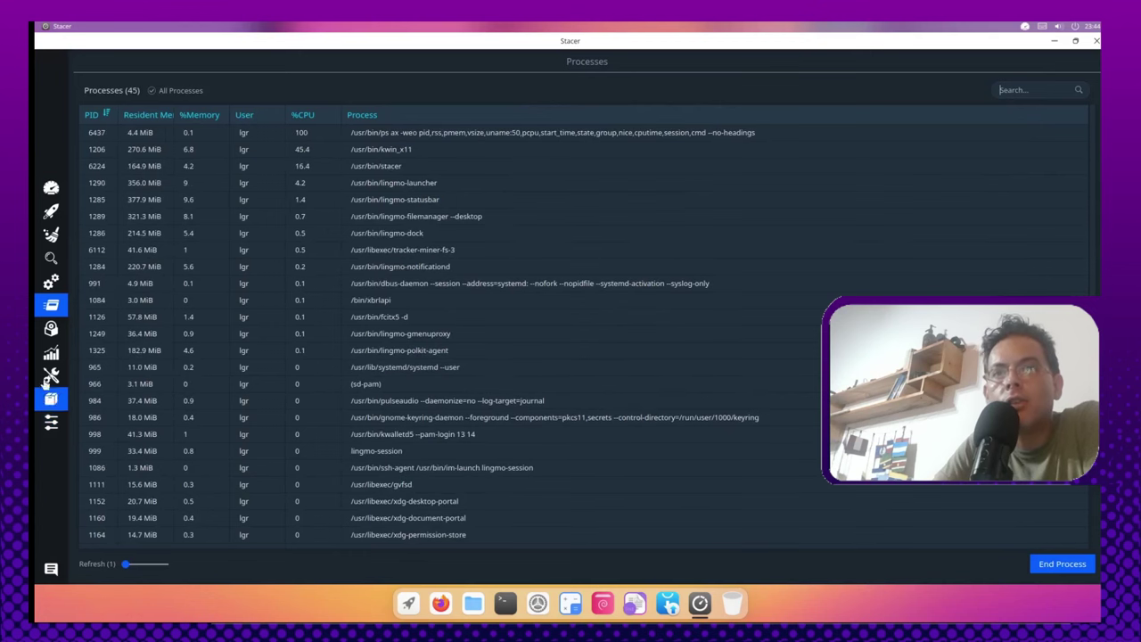
click(51, 328)
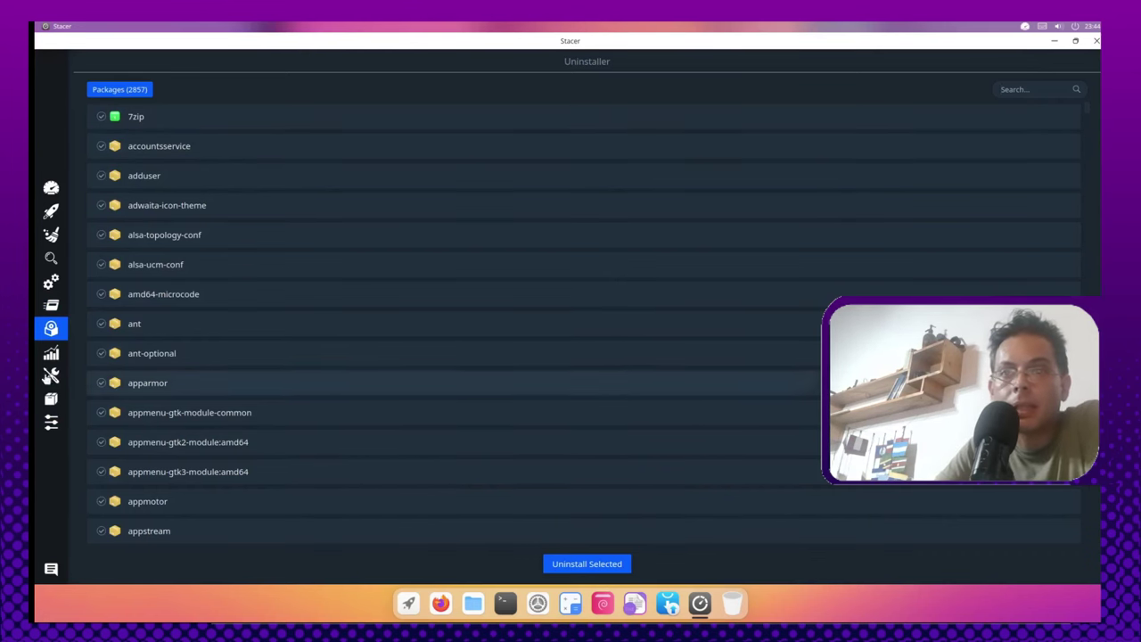
click(55, 357)
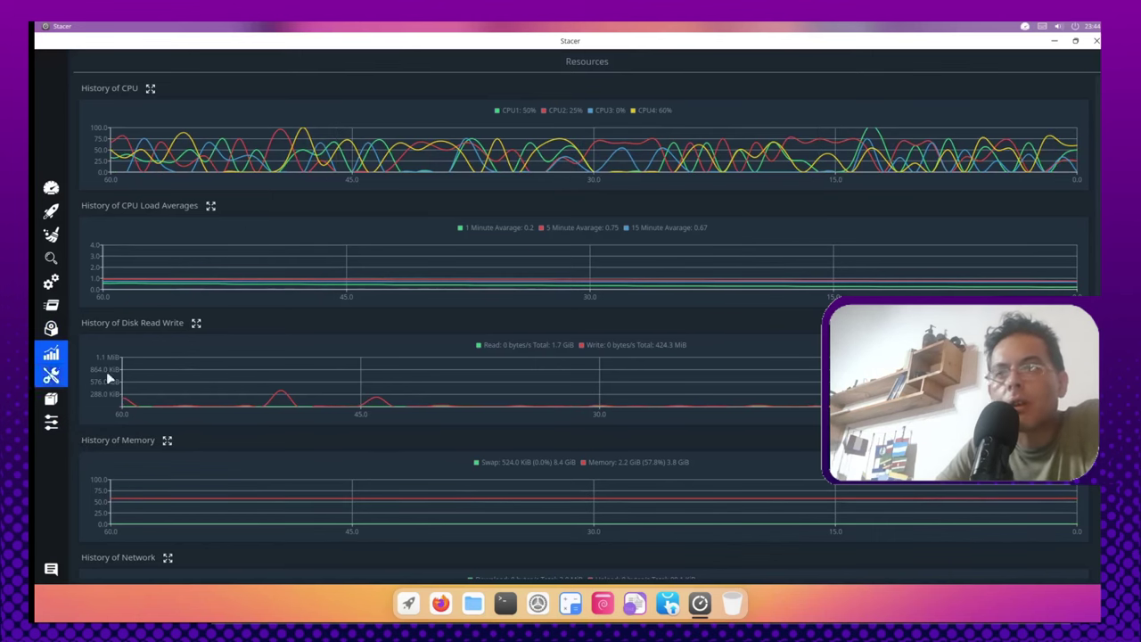
click(51, 375)
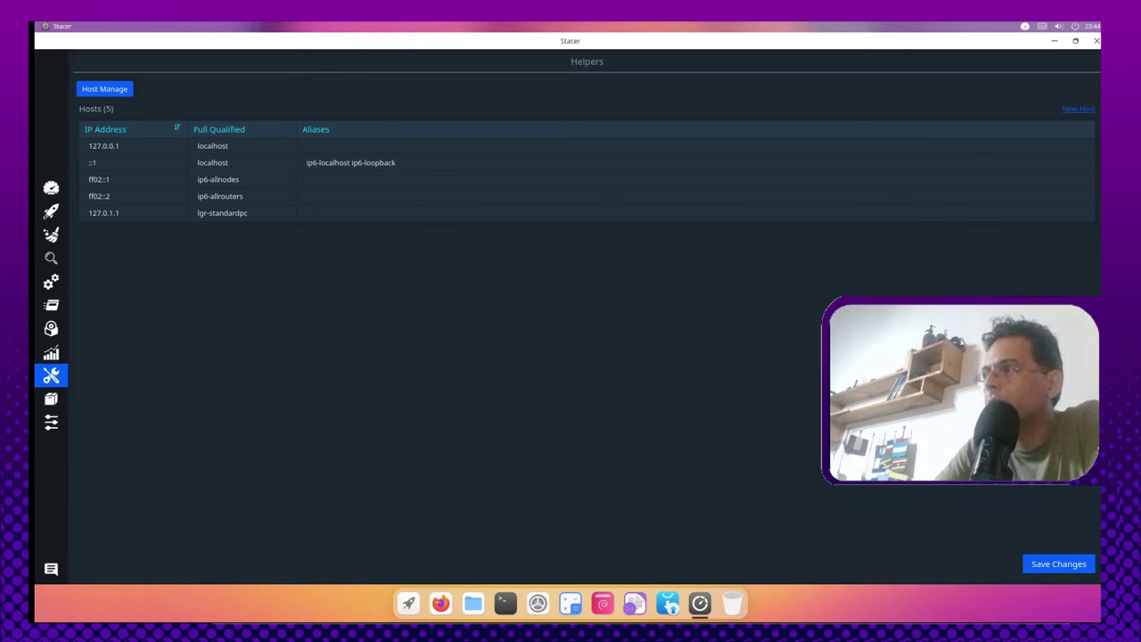
click(1095, 40)
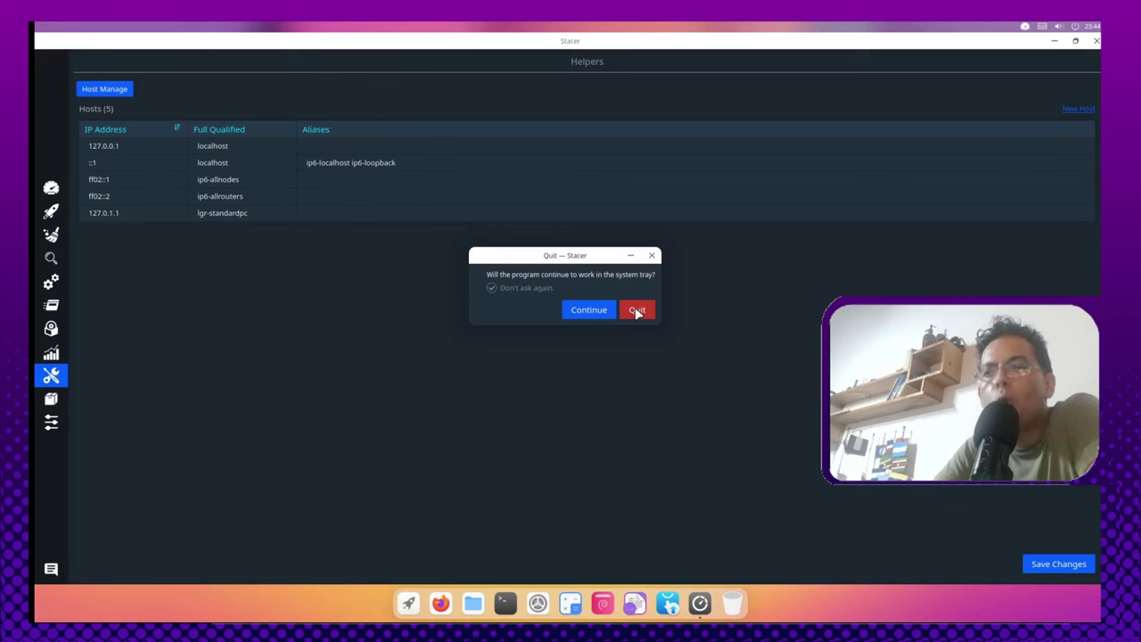
click(637, 310)
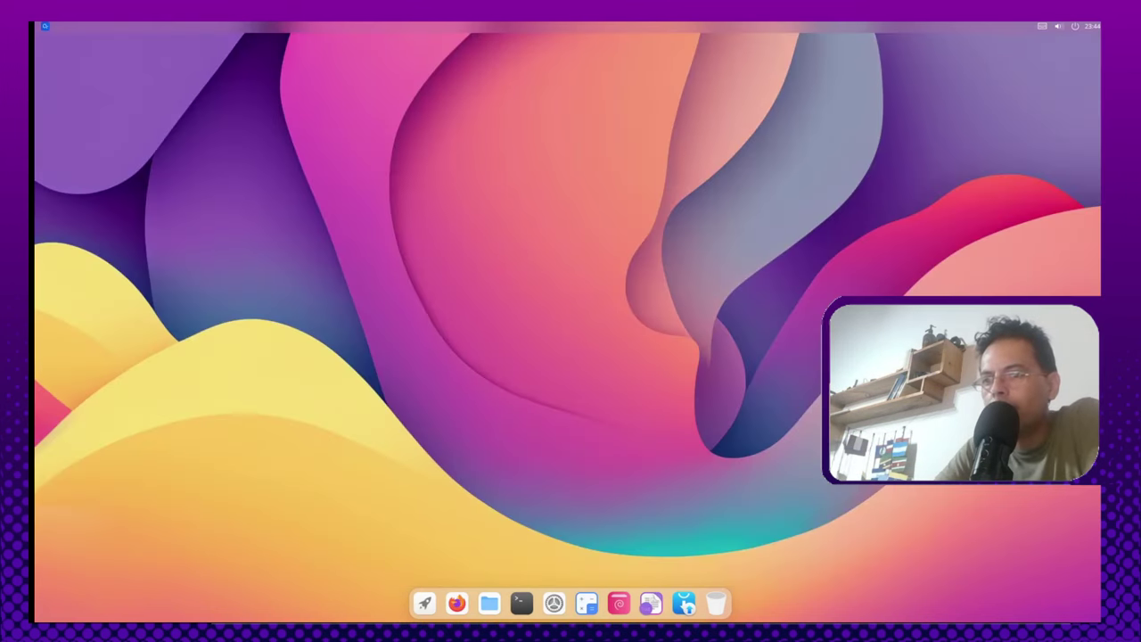
Step: Launch System Monitor and view its About details for version 2.0.1
click(425, 603)
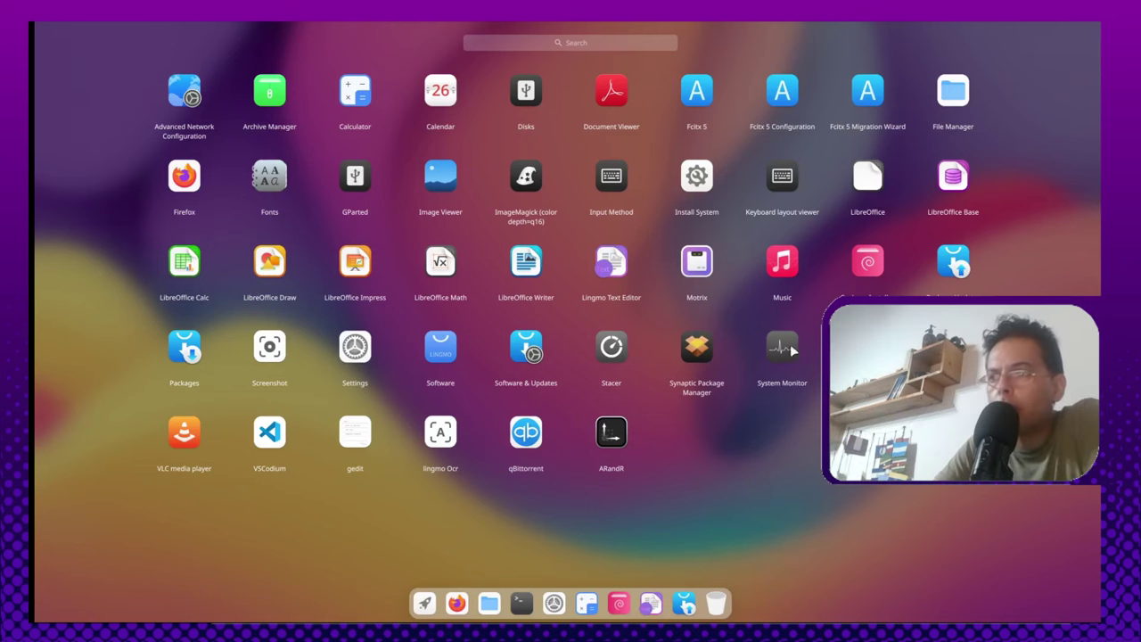
click(784, 348)
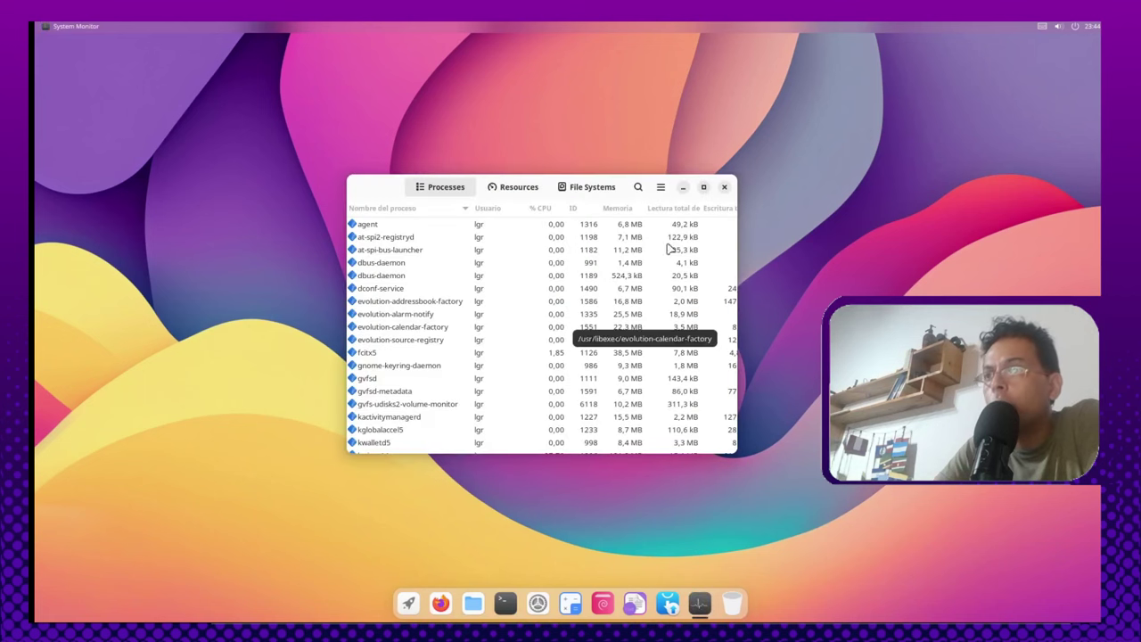
click(660, 187)
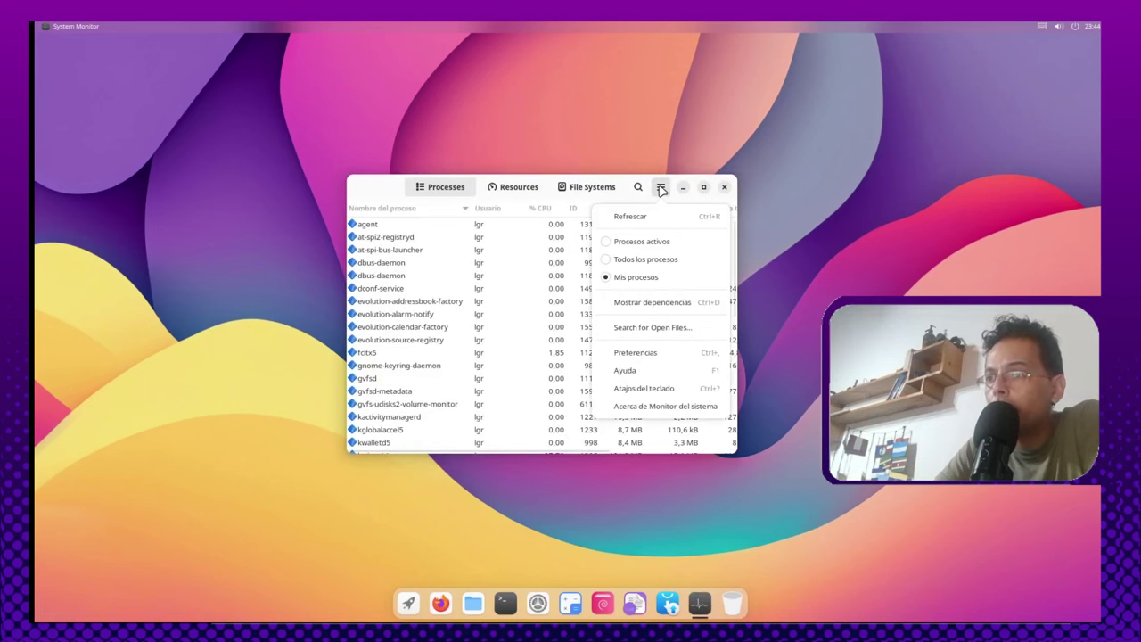
click(660, 406)
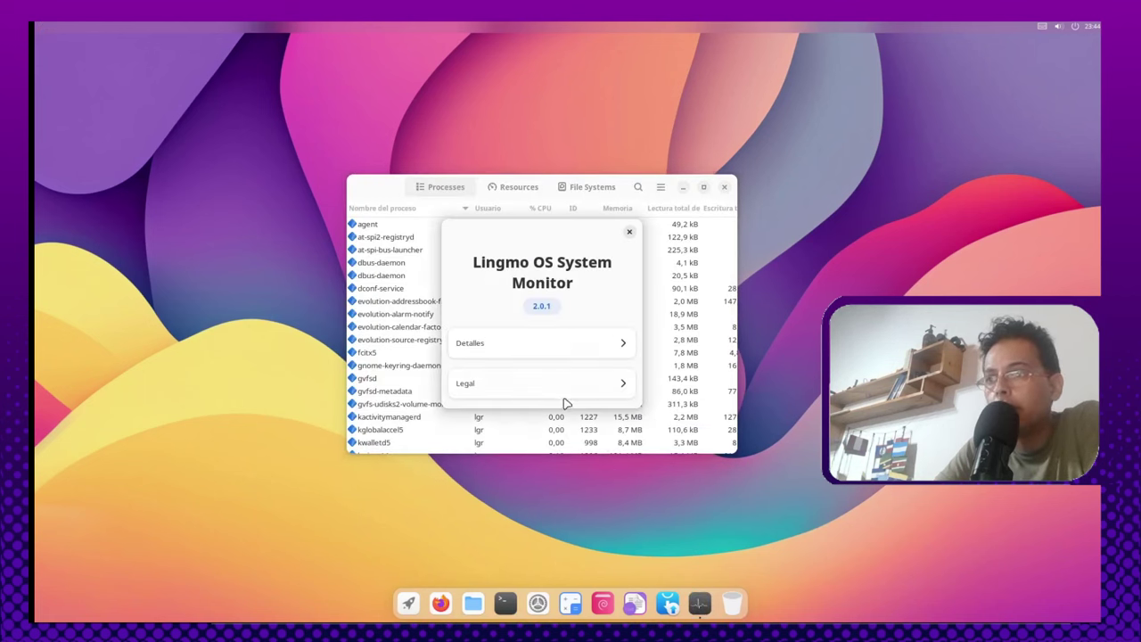
click(595, 344)
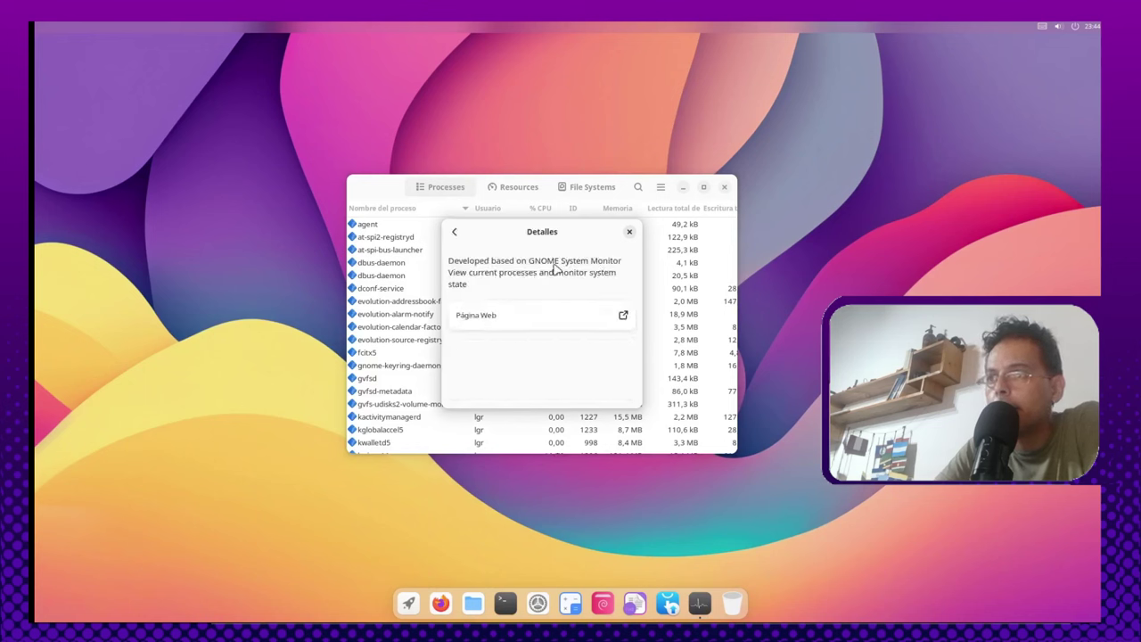
Step: Close the About dialog and System Monitor, returning to the app launcher
click(629, 232)
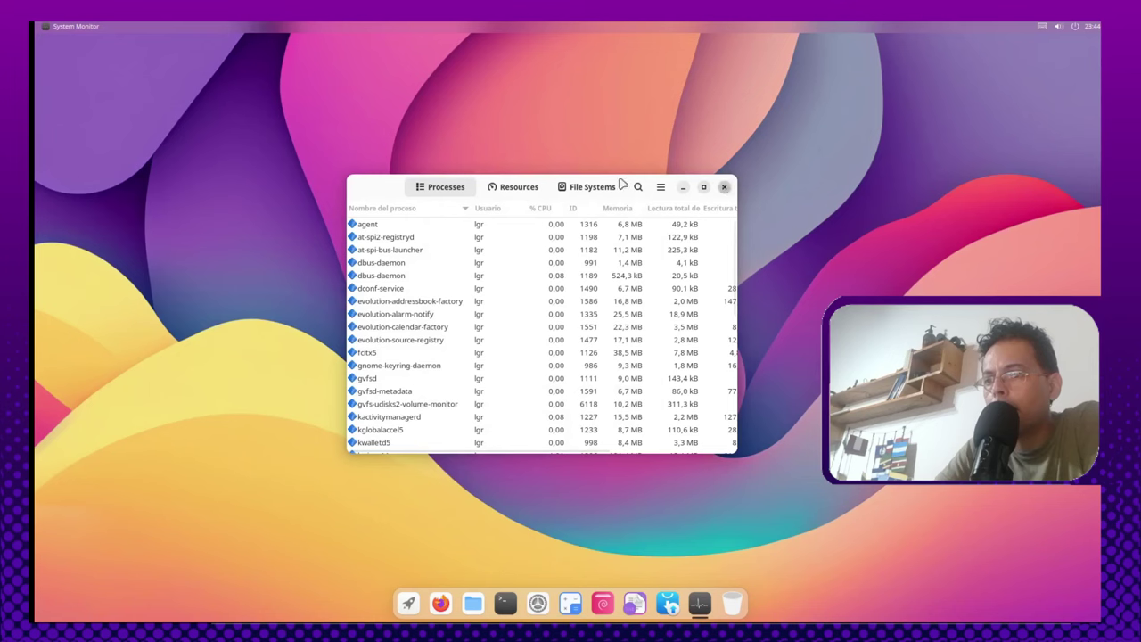
click(723, 187)
click(426, 603)
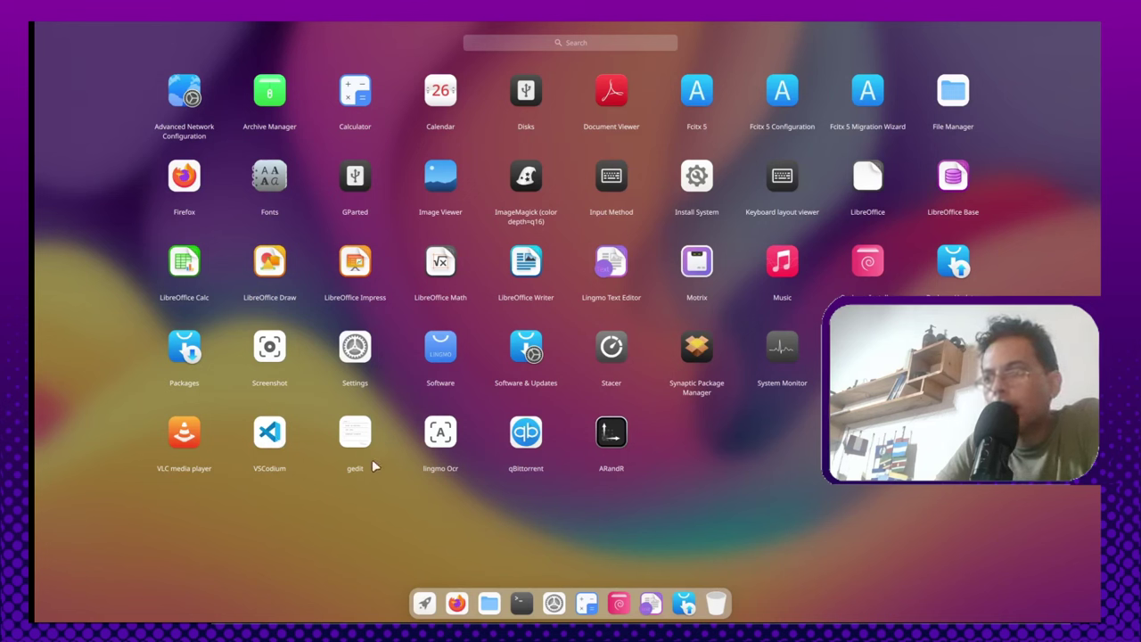
click(667, 434)
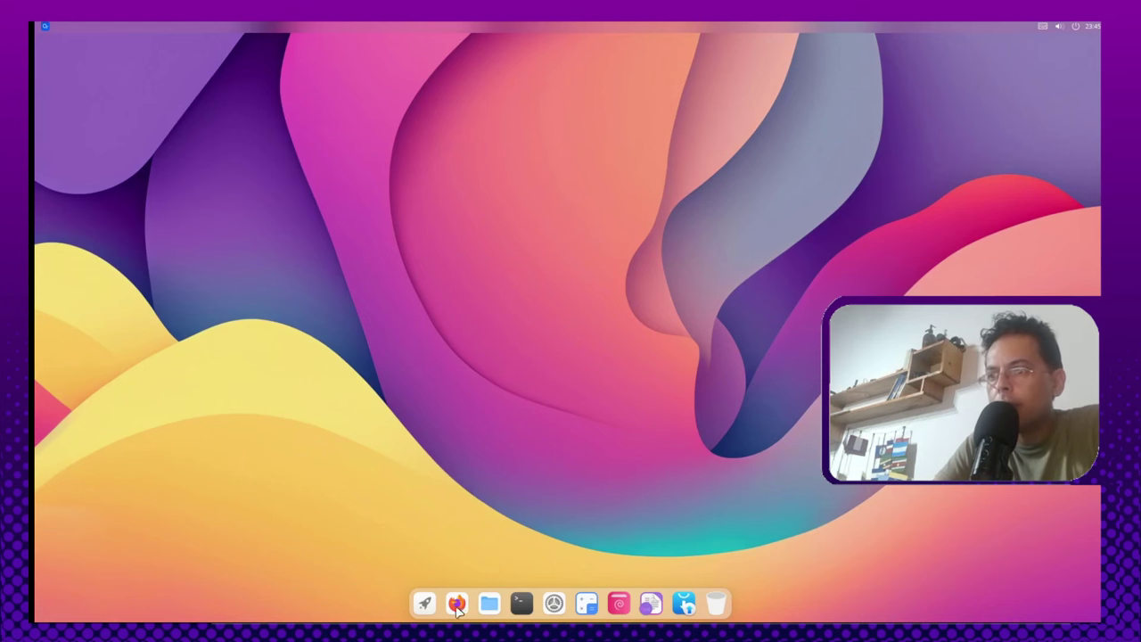
key(super)
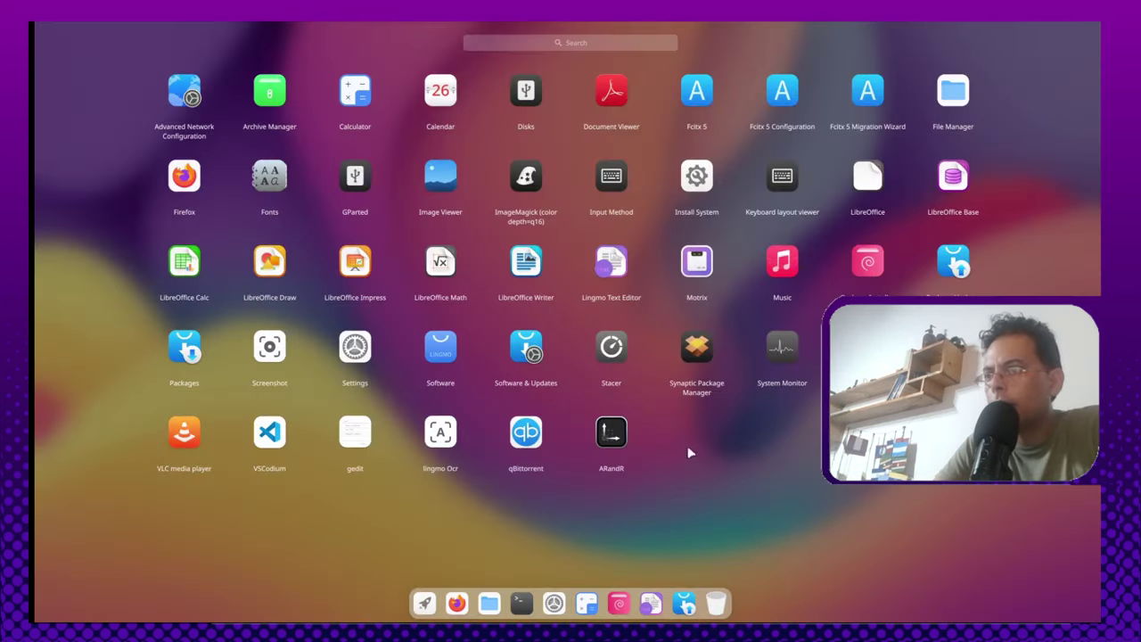
Step: Launch Synaptic Package Manager and authenticate with the account password
click(695, 354)
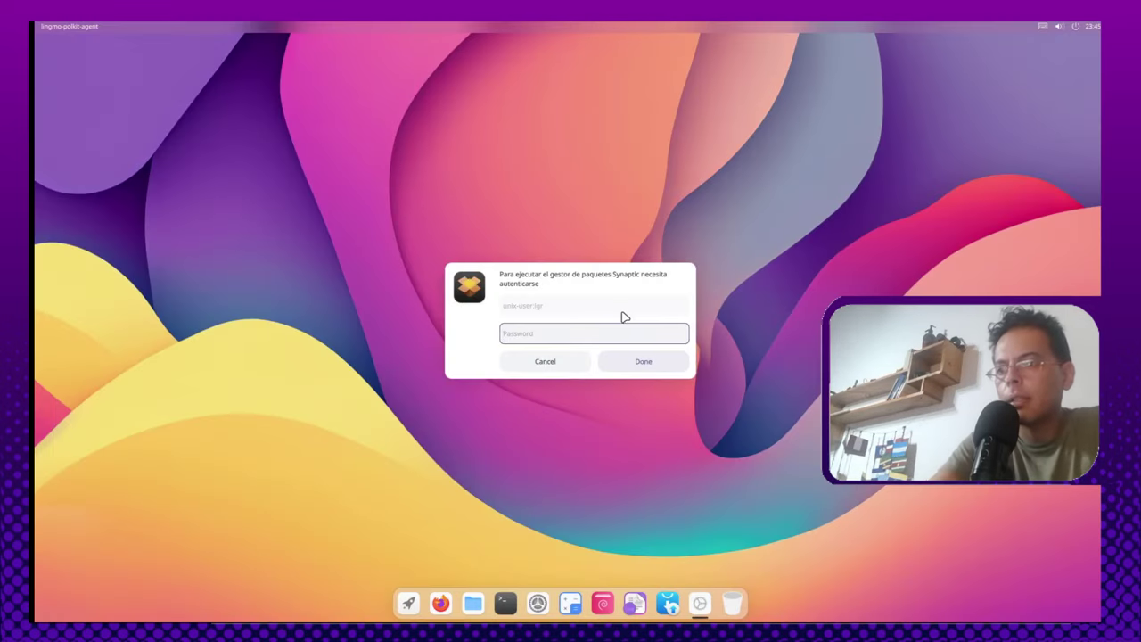
text(•••••••••)
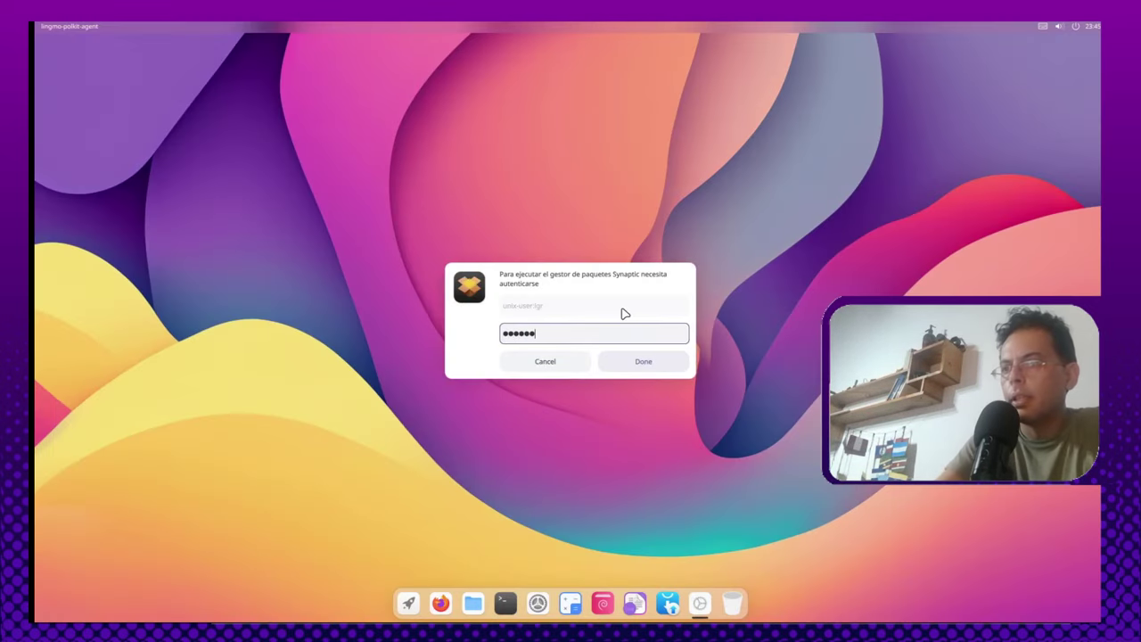
key(Return)
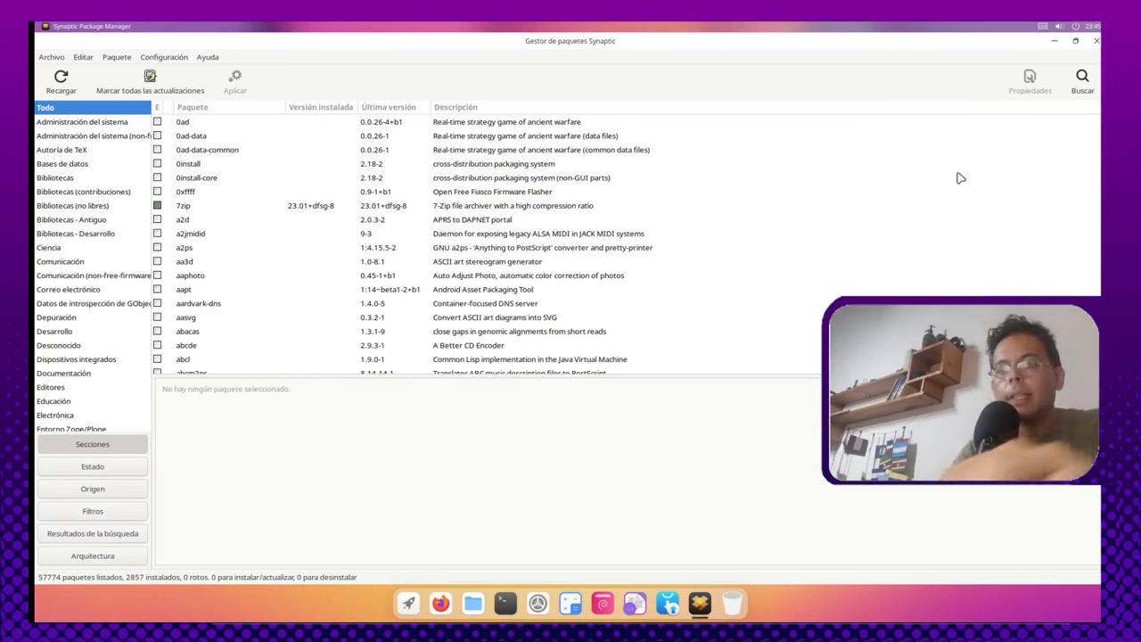
Step: Search the Synaptic package list for gimp packages
click(1082, 80)
text(g)
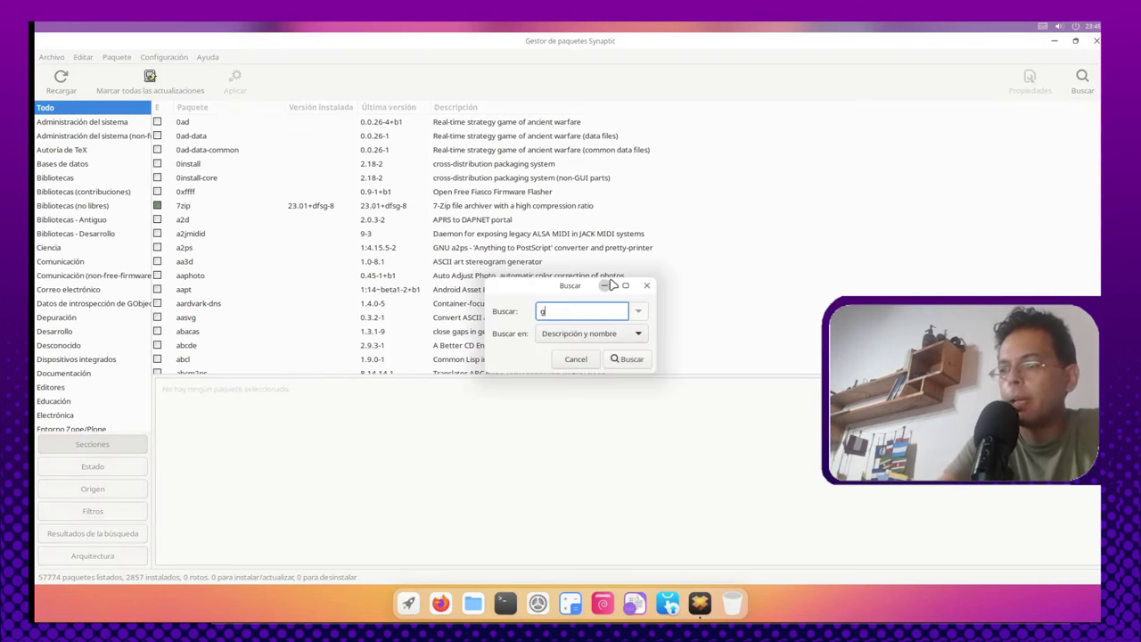
text(it)
key(Return)
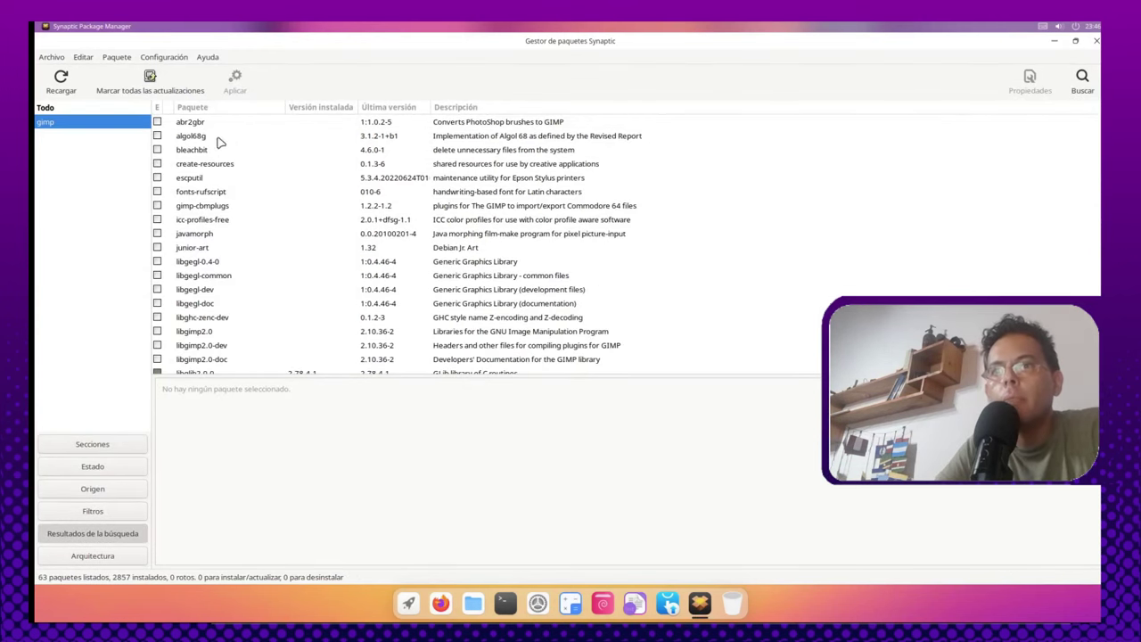
scroll(270, 312, down, 5)
scroll(267, 276, up, 5)
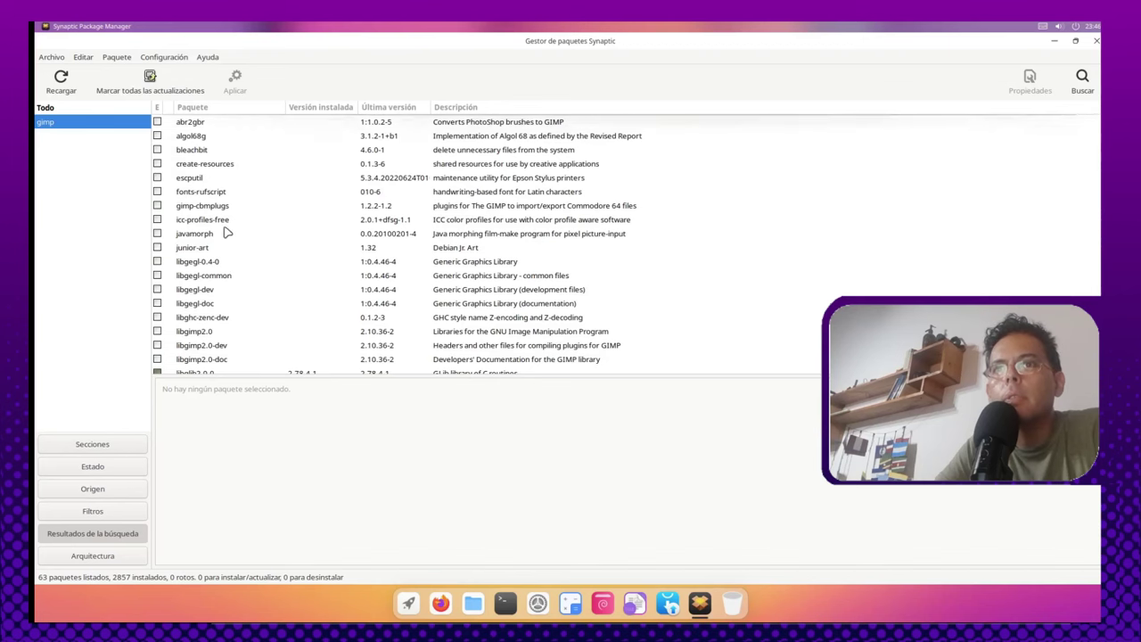
Step: Inspect the create-resources, gimp-cbmplugs and escputil results, then bring up the Configuración menu
click(285, 163)
click(265, 208)
click(260, 178)
scroll(246, 310, down, 10)
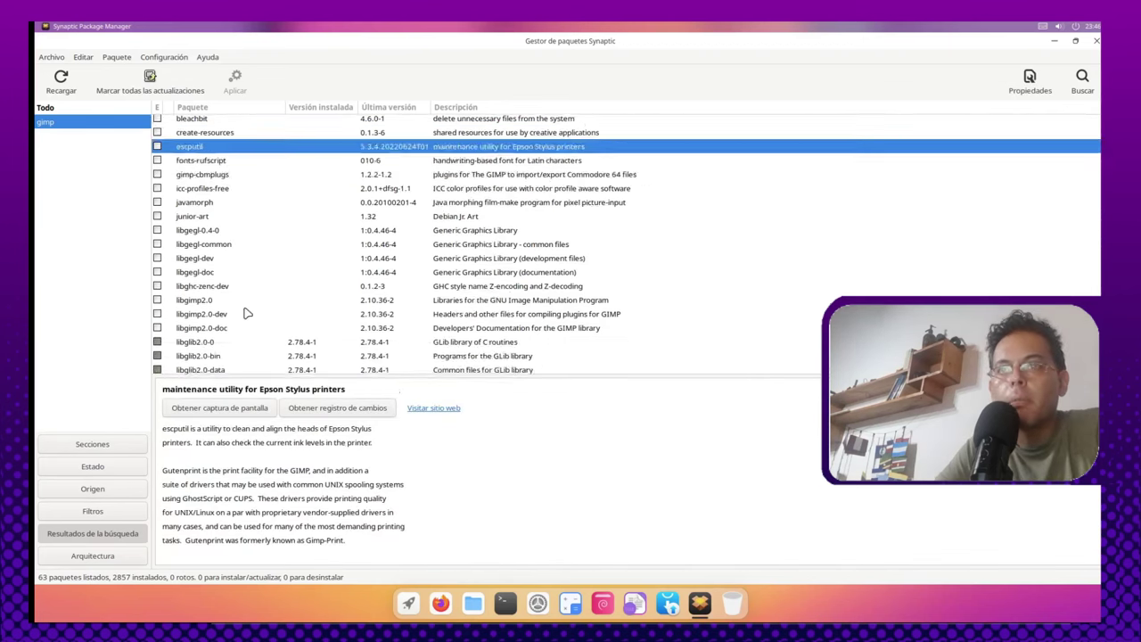
scroll(249, 309, down, 5)
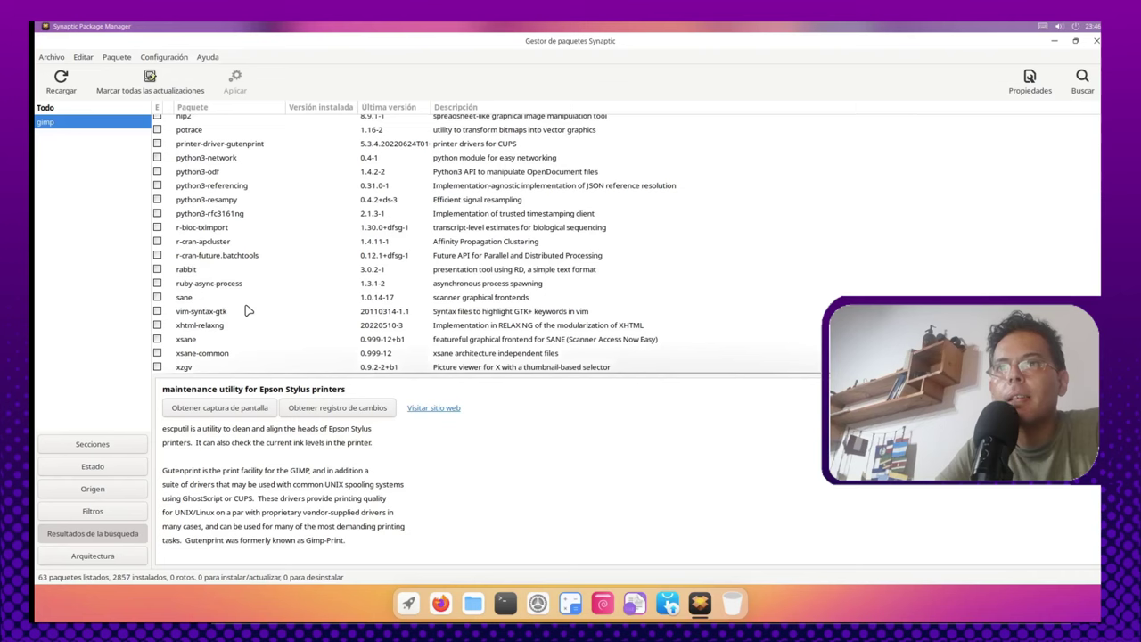
scroll(248, 308, up, 4)
scroll(246, 303, up, 8)
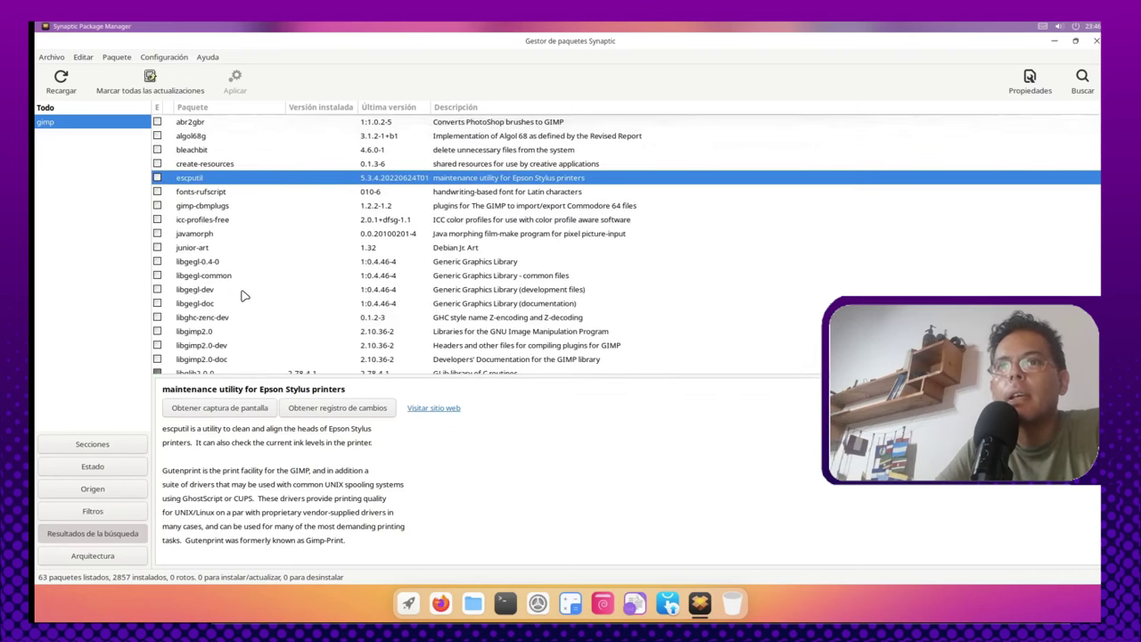
click(183, 57)
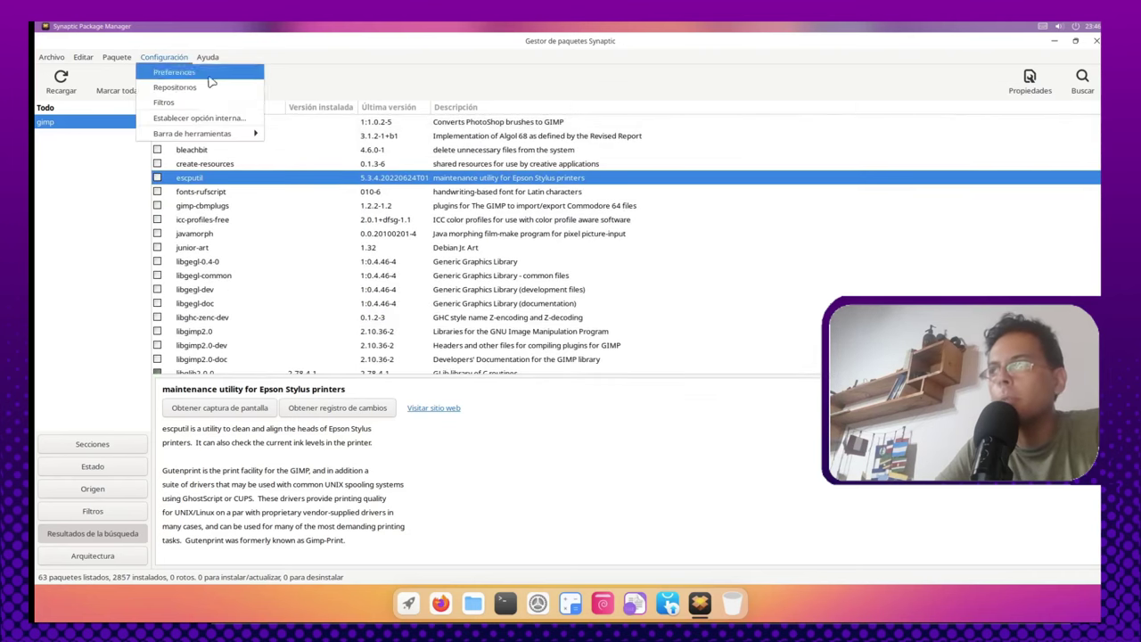
Step: Reload the repository package information and dismiss the failed-index download error
click(204, 118)
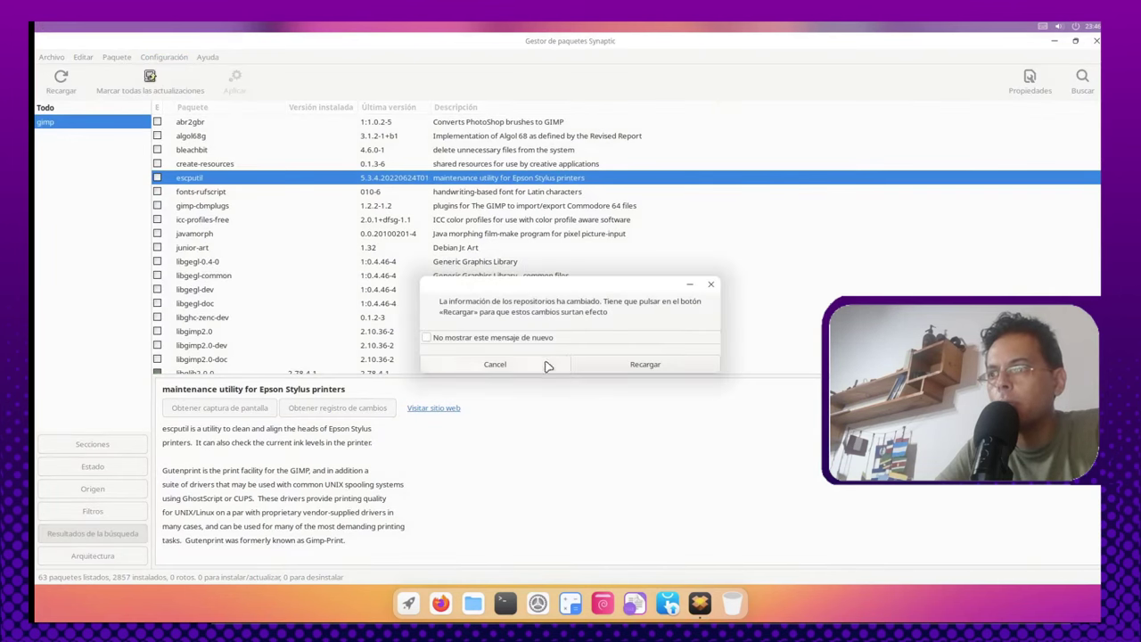
click(624, 363)
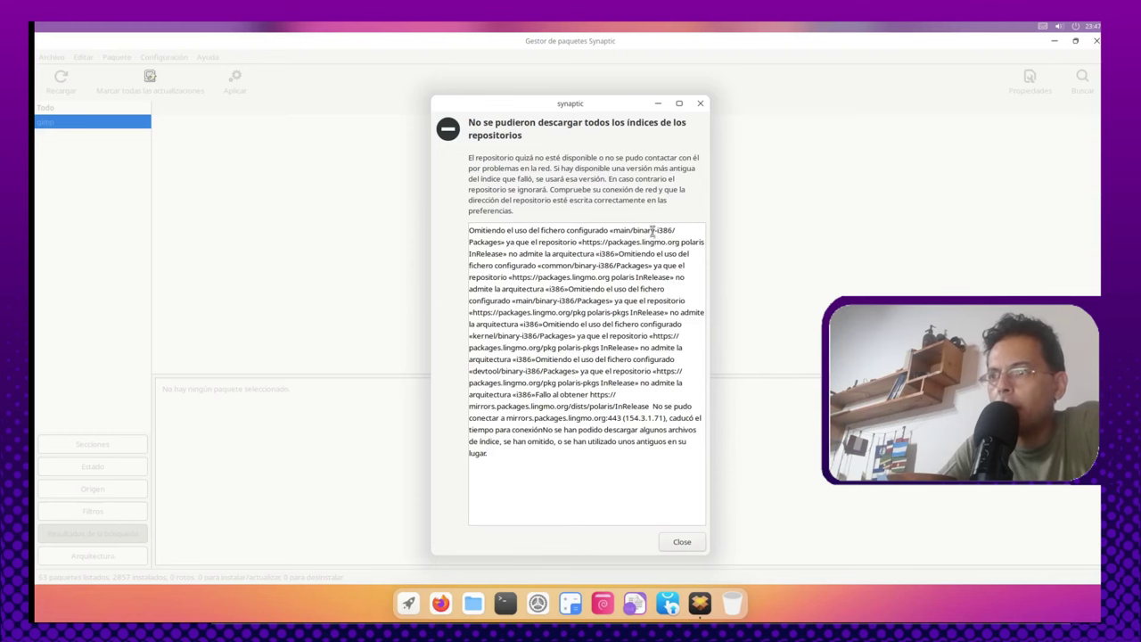
drag(651, 231, 680, 231)
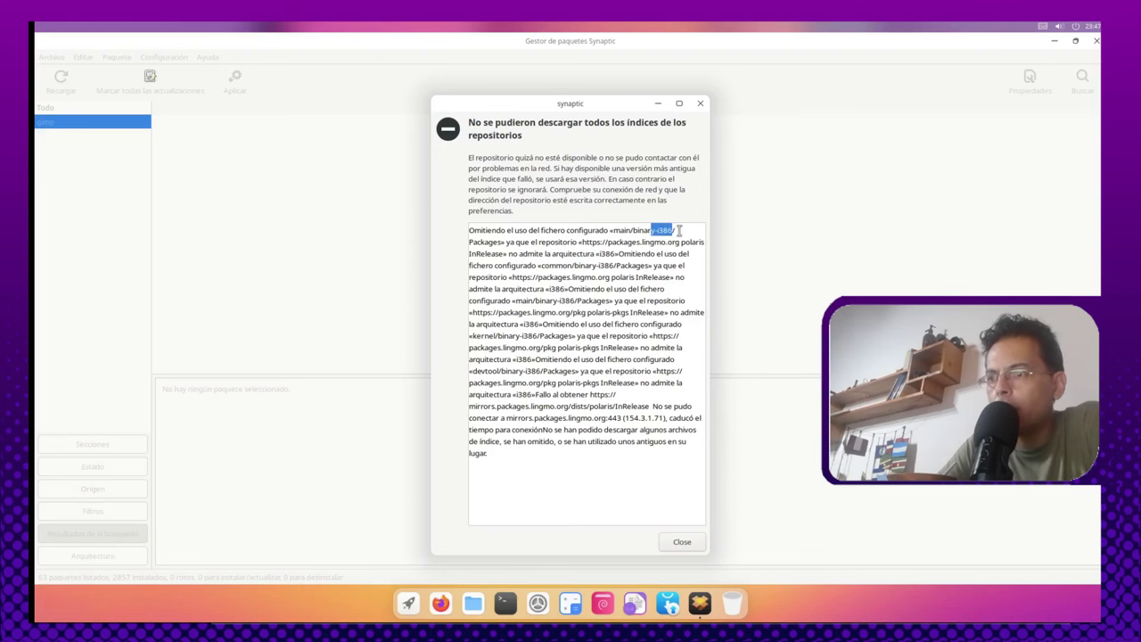
click(683, 542)
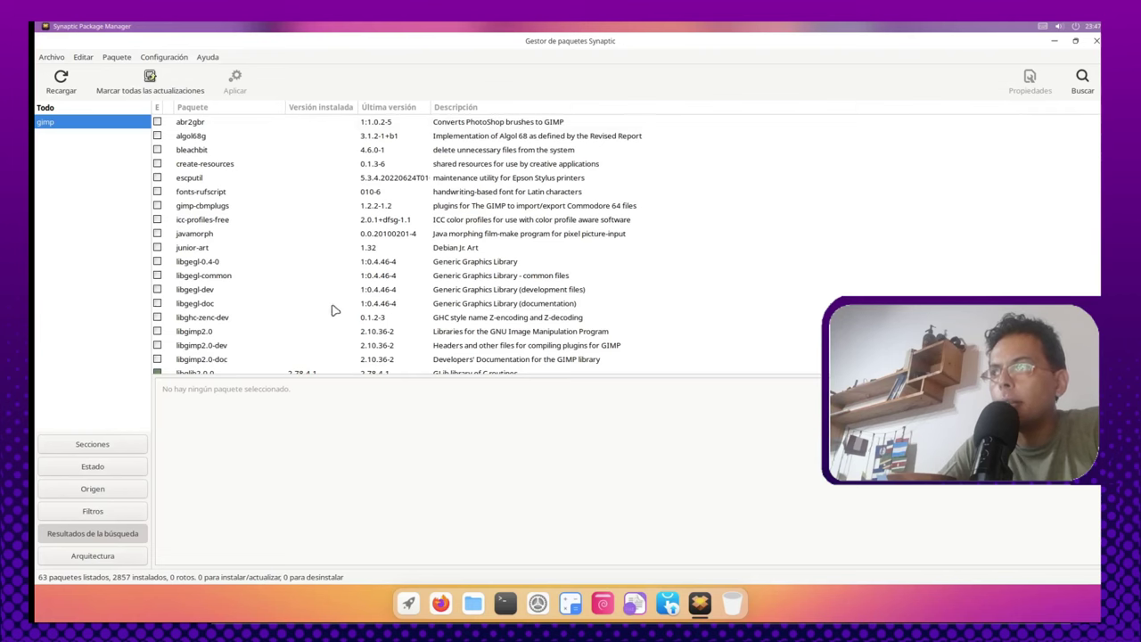
Step: Scroll through the package list and close Synaptic Package Manager
scroll(419, 245, down, 6)
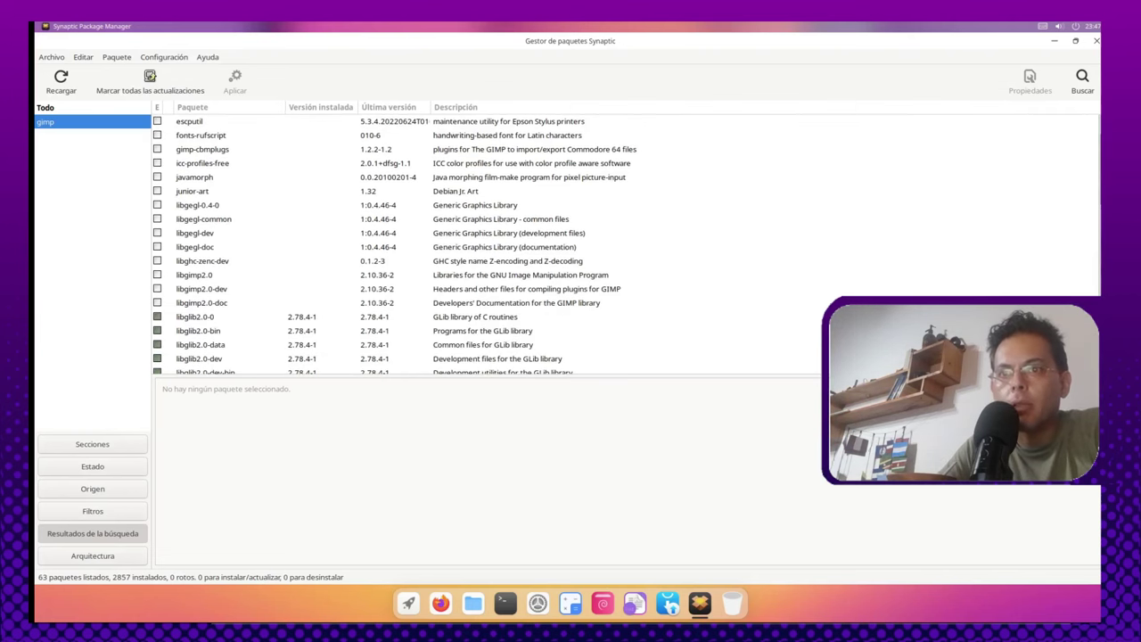
scroll(419, 246, down, 8)
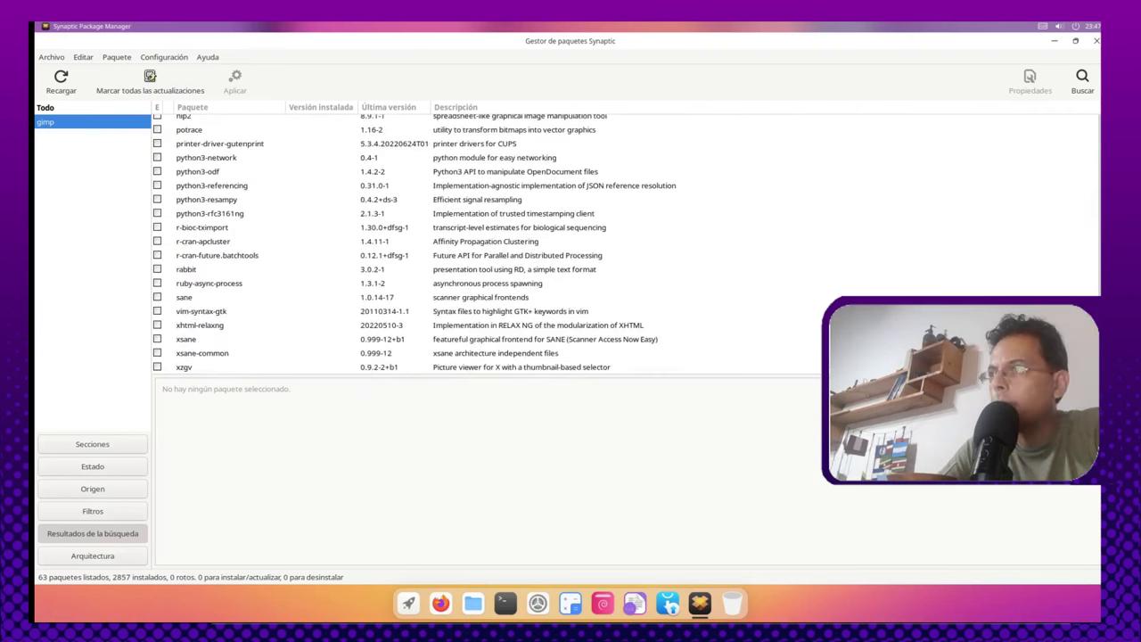
scroll(419, 245, up, 15)
click(1095, 41)
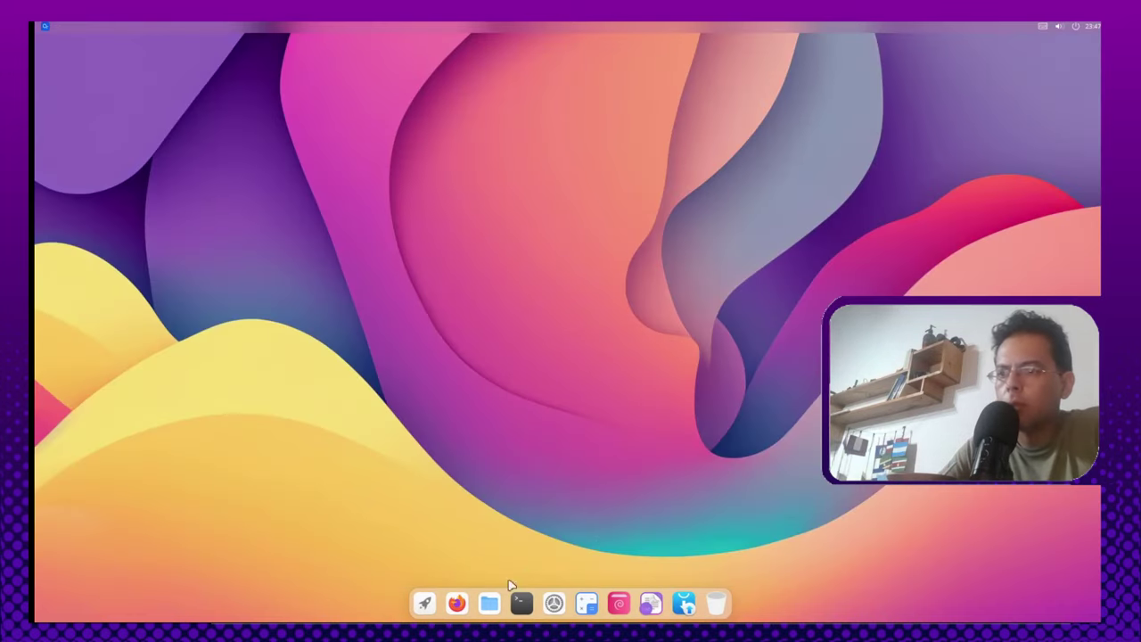
Step: In a new Terminal, run 'sudo apt install gimp' with the admin password; it reports no installation candidate
click(522, 603)
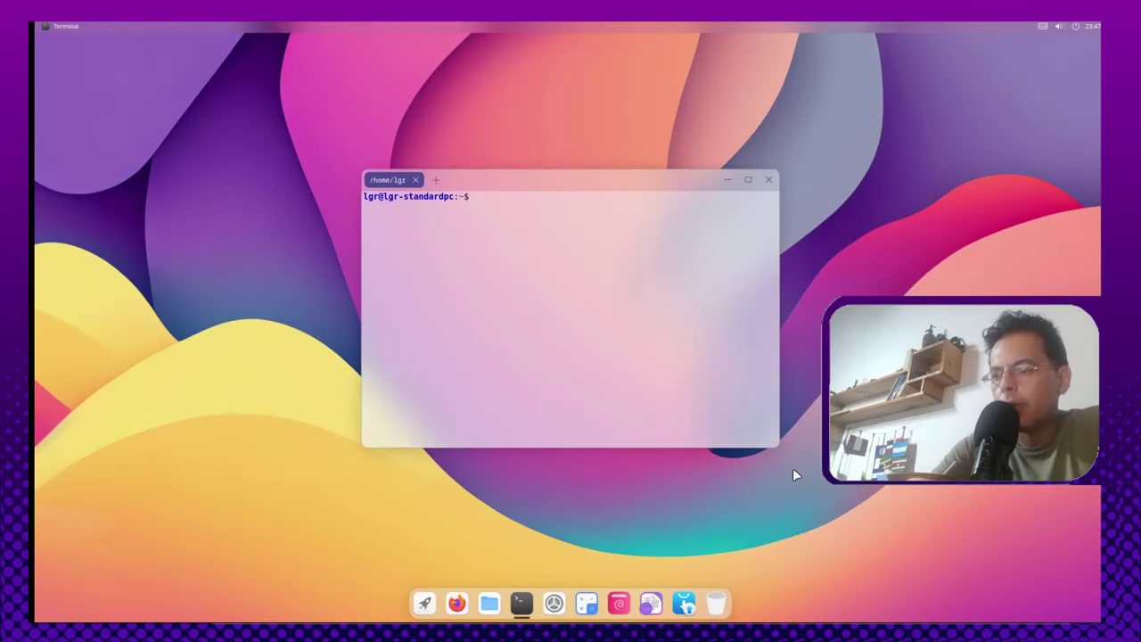
text(sudo apt )
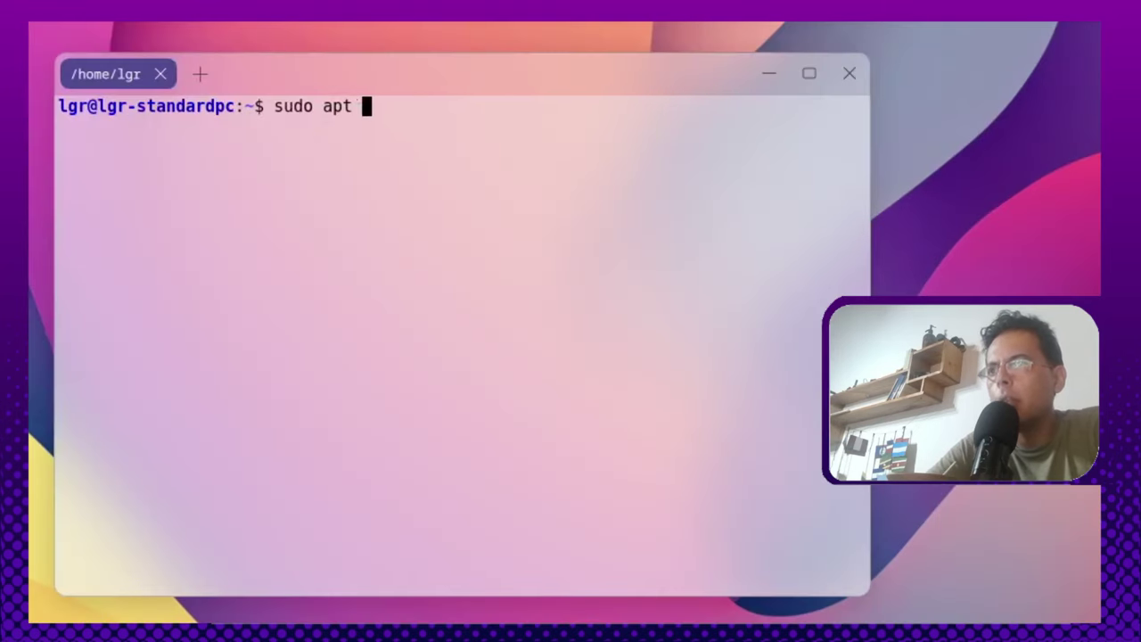
text(install gimp)
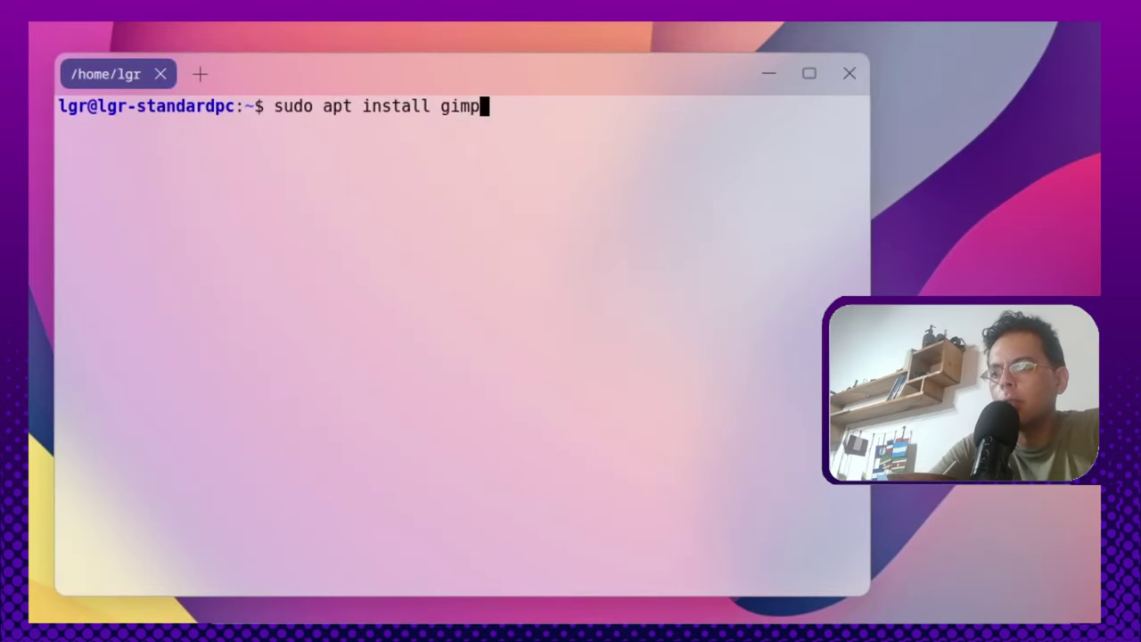
key(Return)
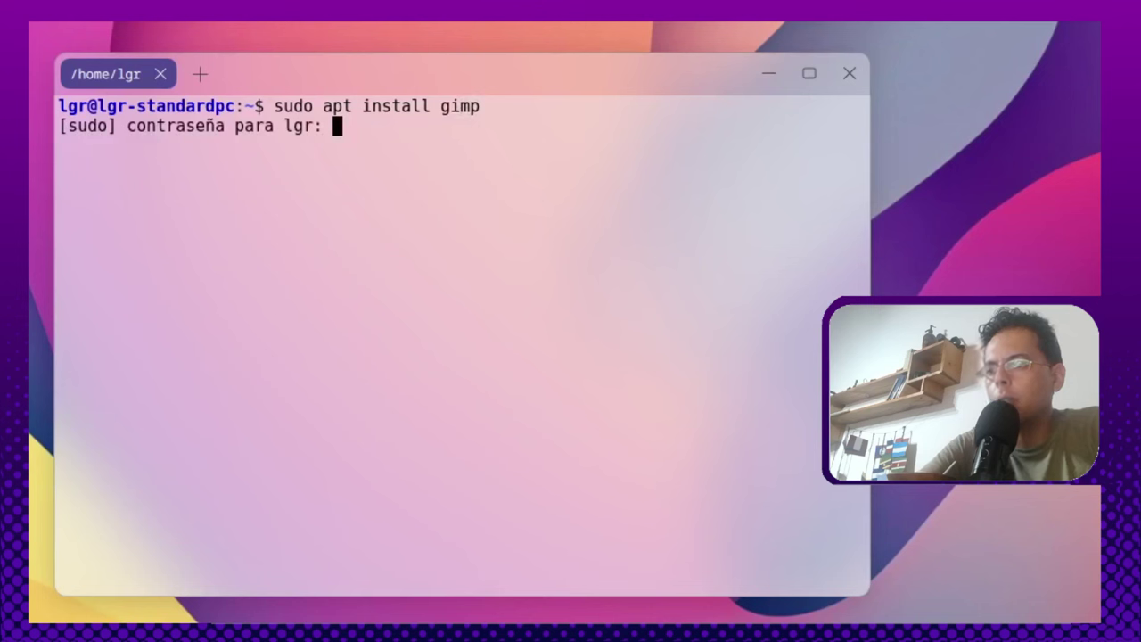
key(Return)
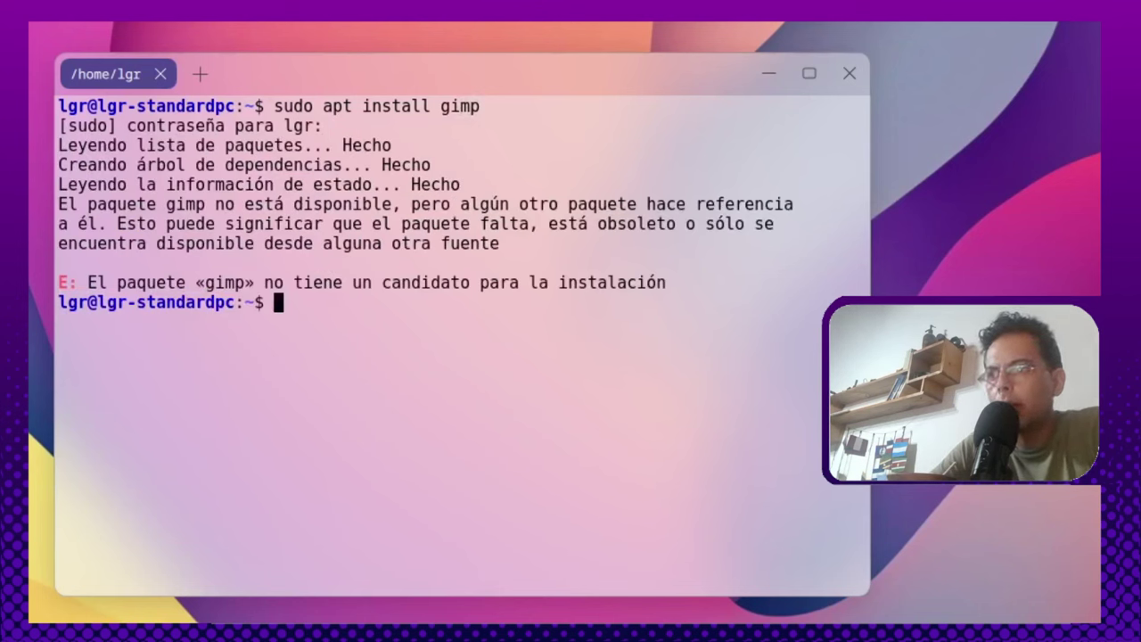
key(Up)
key(Down)
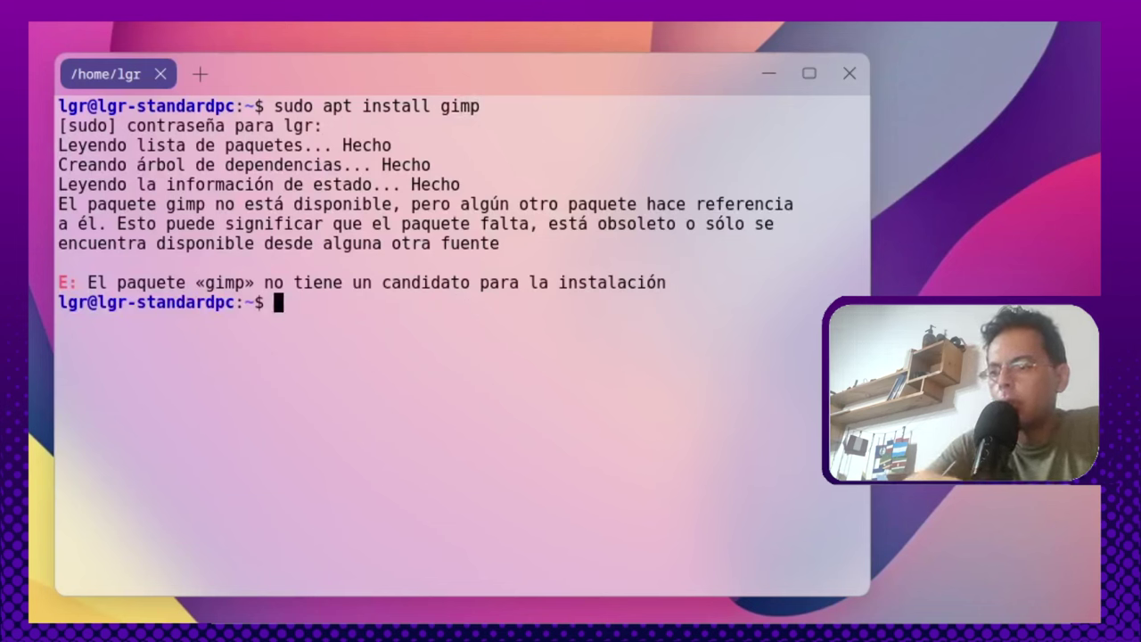
Step: Confirm nano is already installed with 'sudo apt install nano', then list the contents of /etc/apt
text(sudo apt ins)
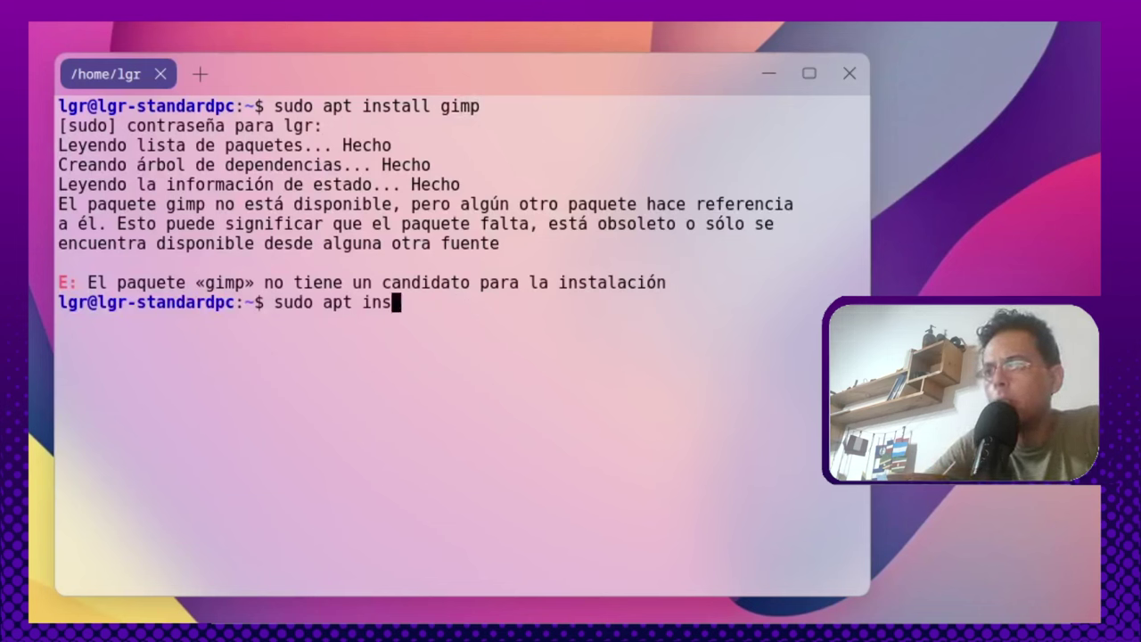
text(tall nano)
key(Return)
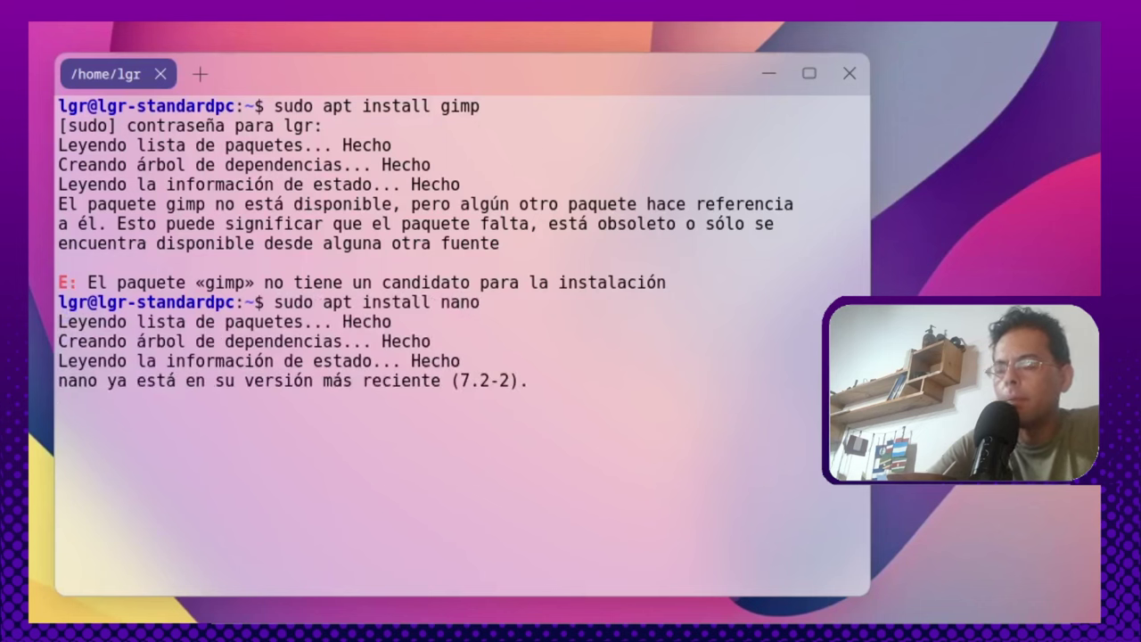
text(cd )
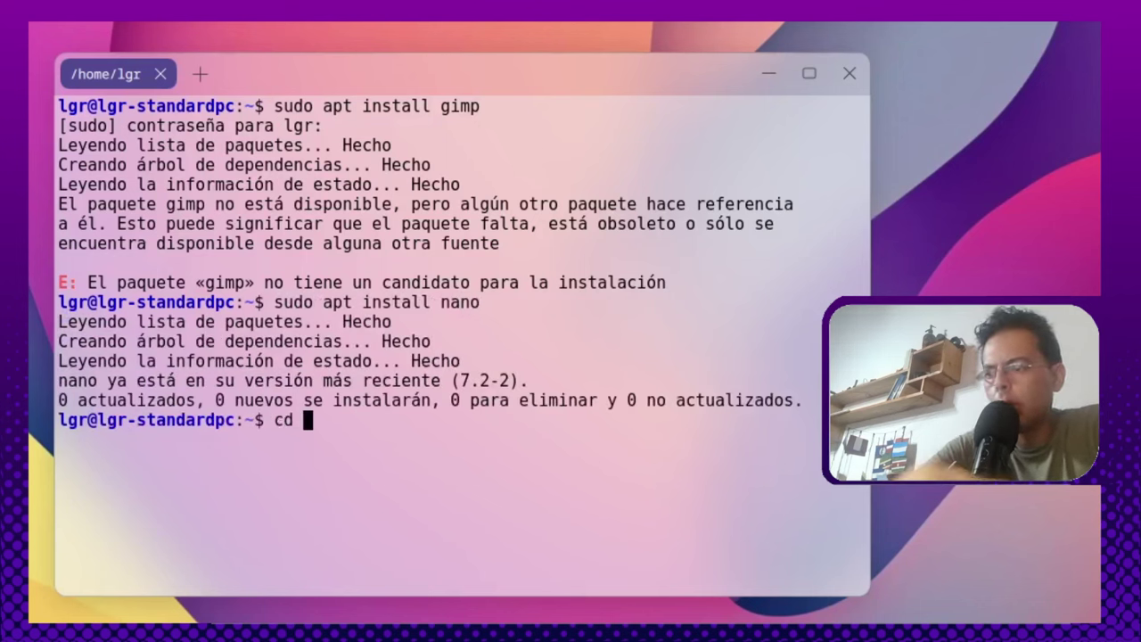
text(/etc)
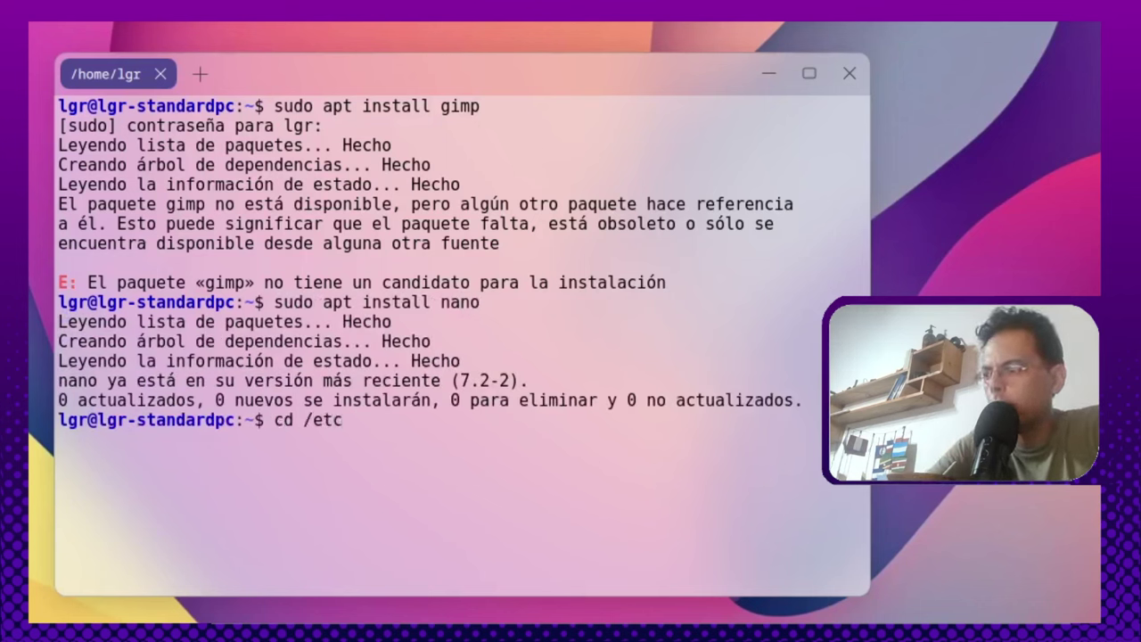
text(/apt)
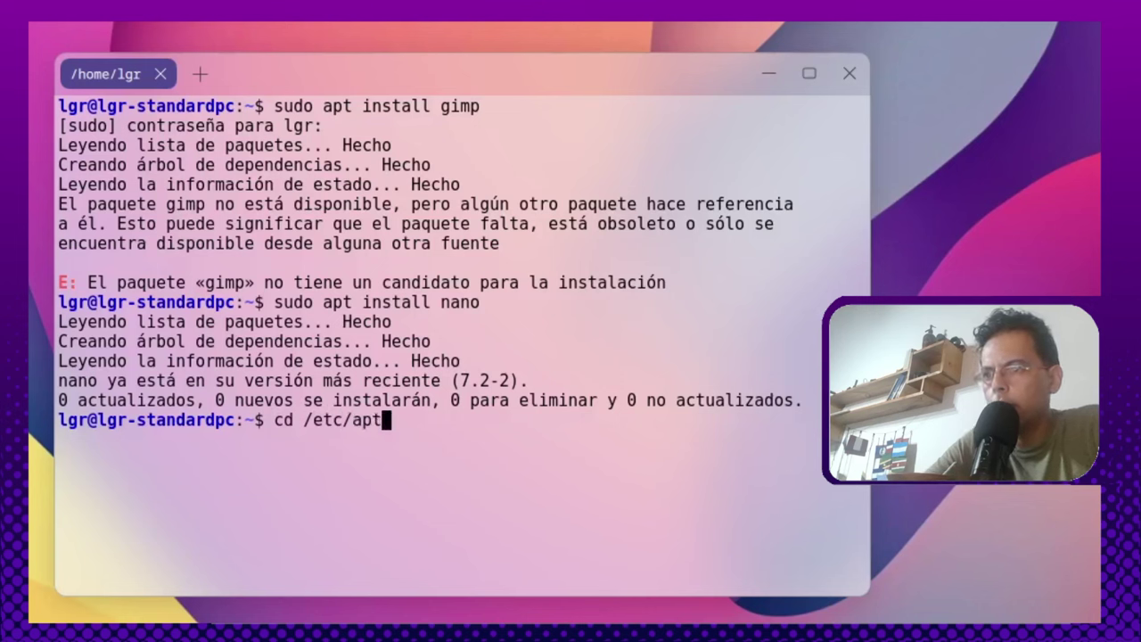
key(Return)
text(ls)
key(Return)
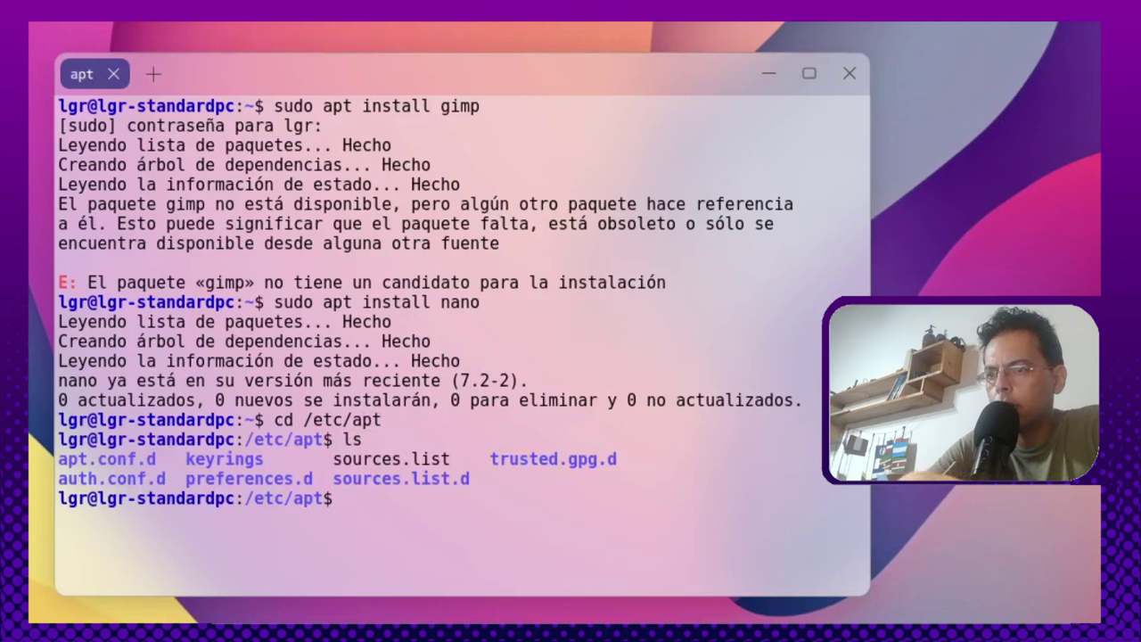
Step: Open sources.list in nano with sudo, moving below its lingmo polaris deb line
text(sudo nano)
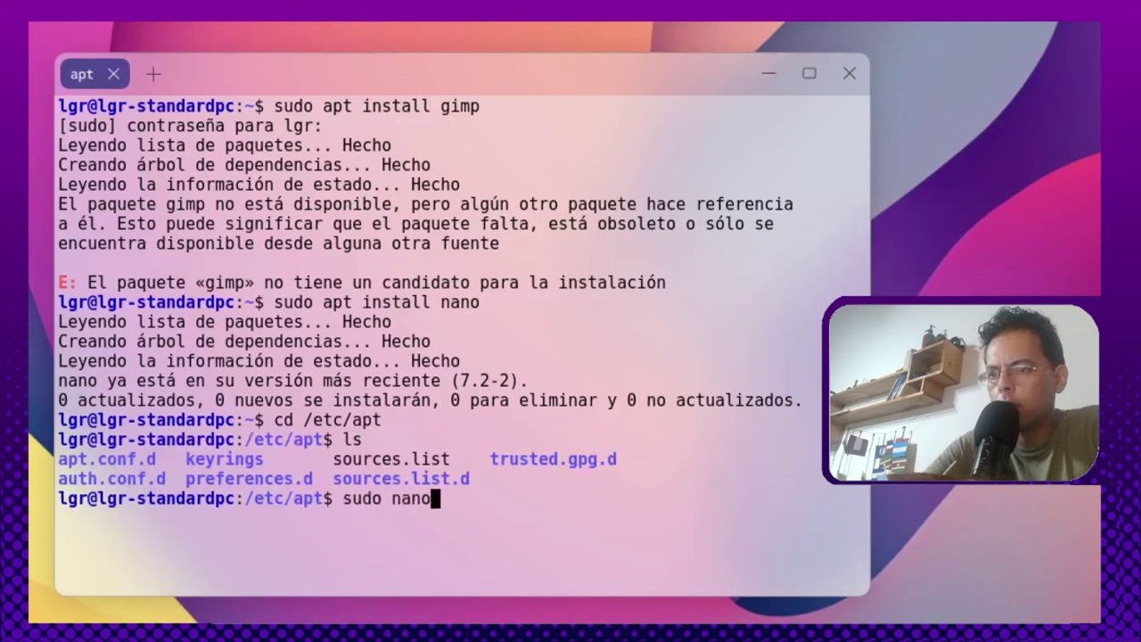
text( sourc)
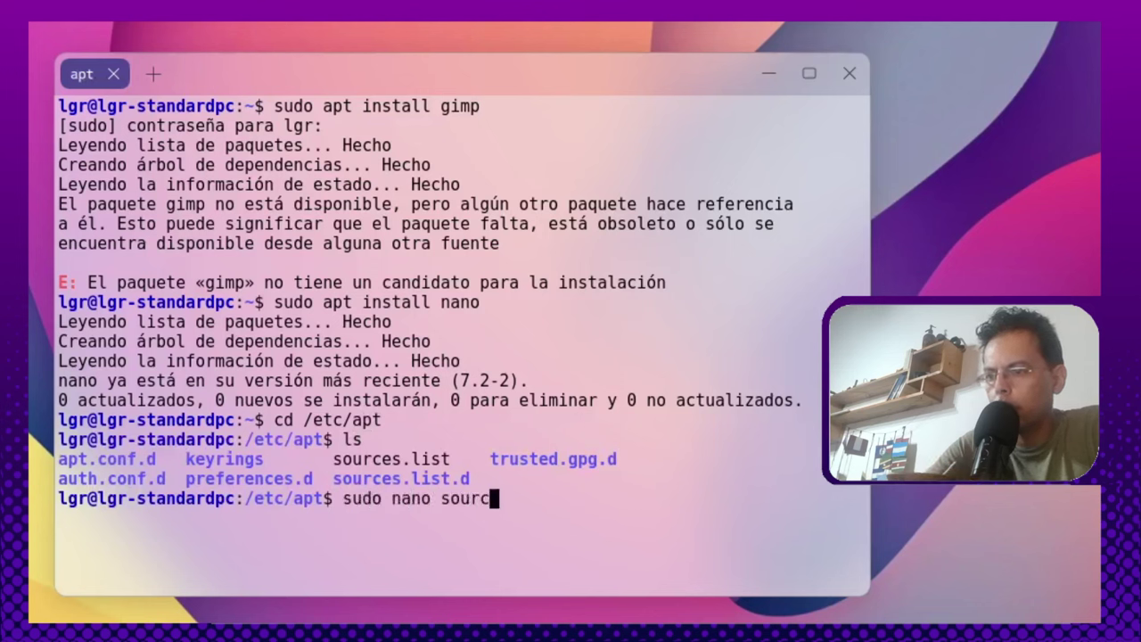
text(es.list)
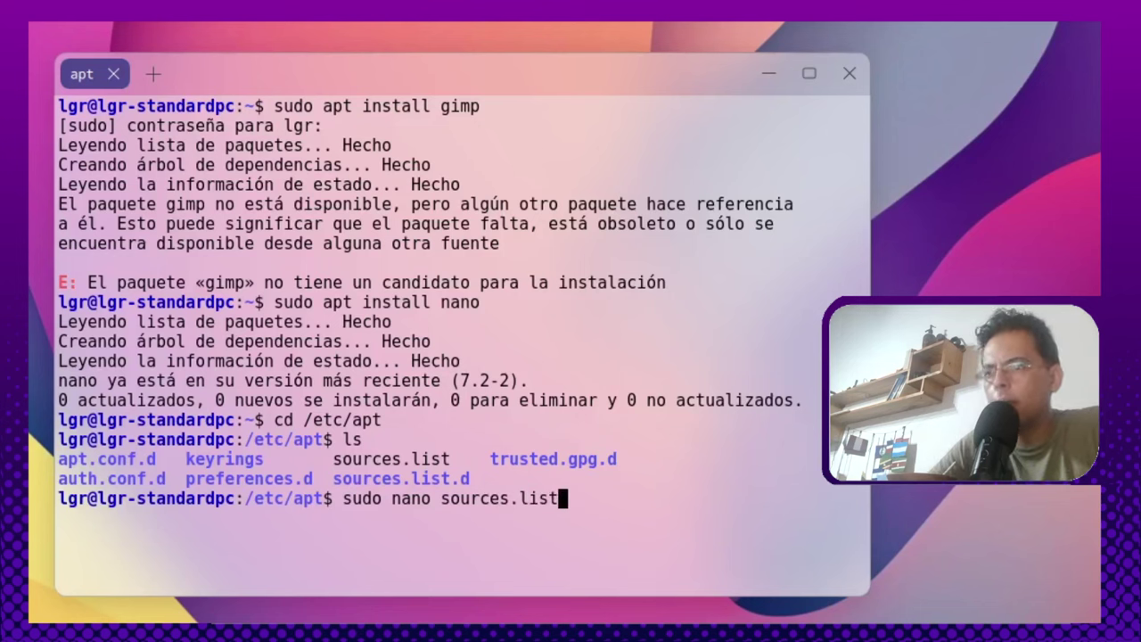
key(Return)
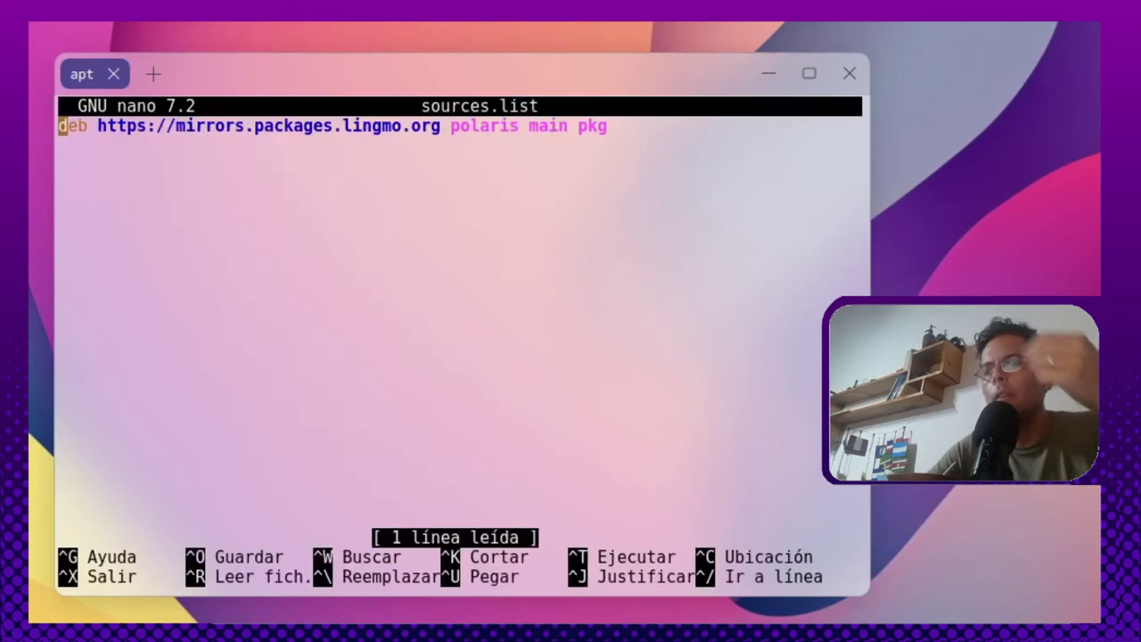
key(Down)
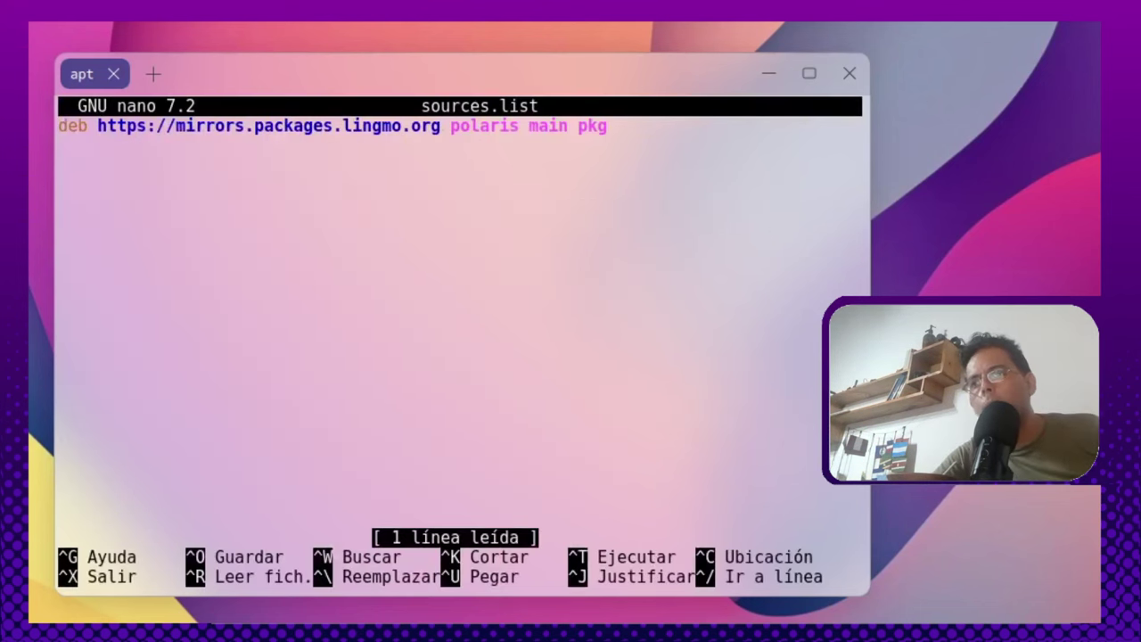